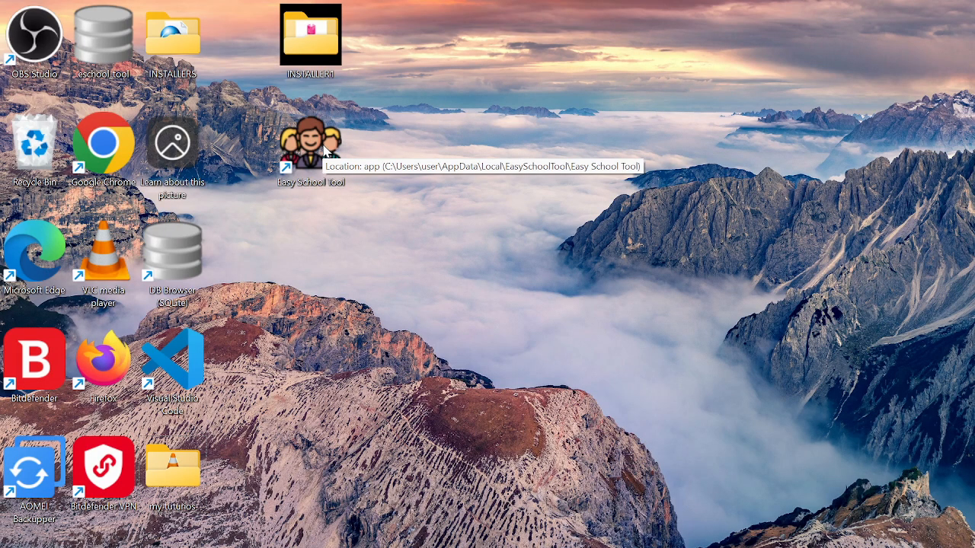
- Launch Easy School Tool from its desktop shortcut and maximize the window
mouse_move(300, 136)
mouse_down()
mouse_move(300, 175)
mouse_move(299, 134)
mouse_move(303, 155)
mouse_up()
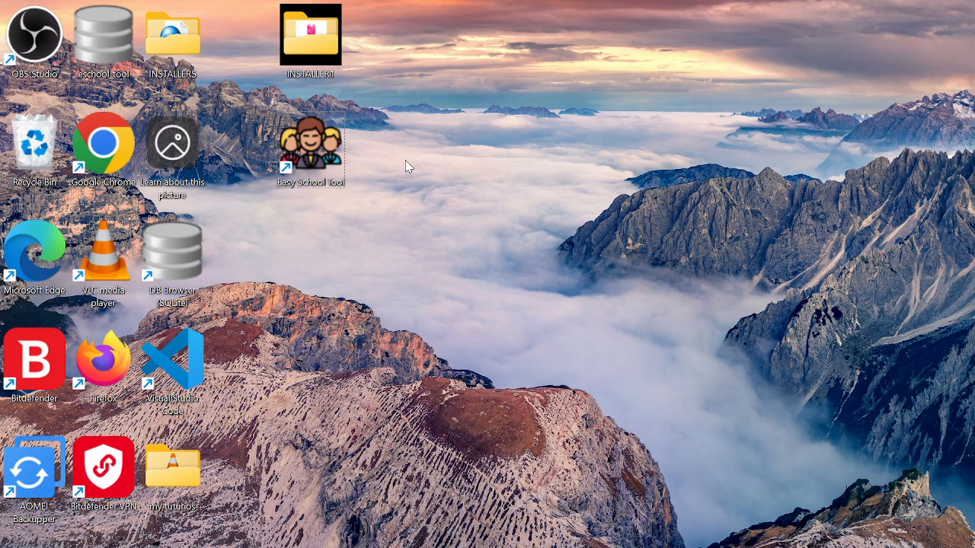
double_click(316, 154)
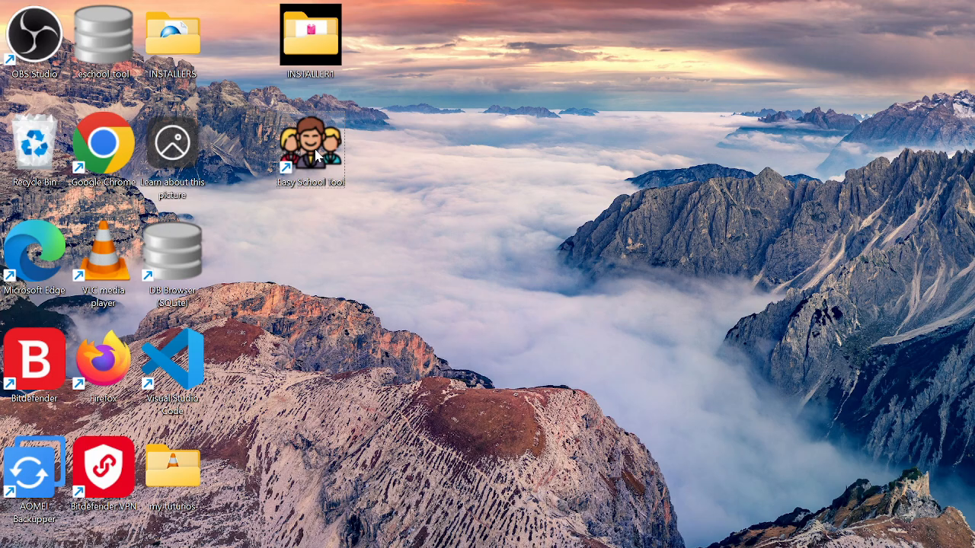
double_click(316, 157)
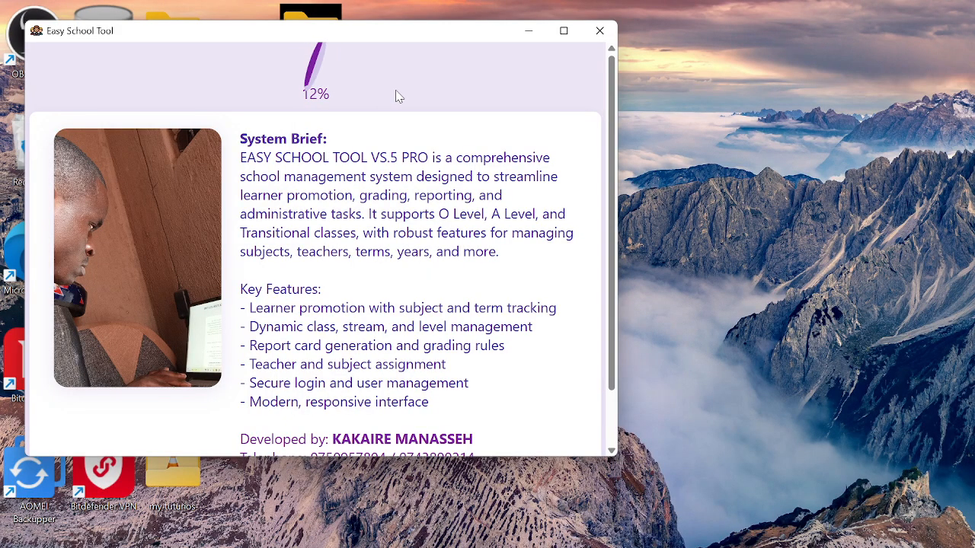
click(564, 32)
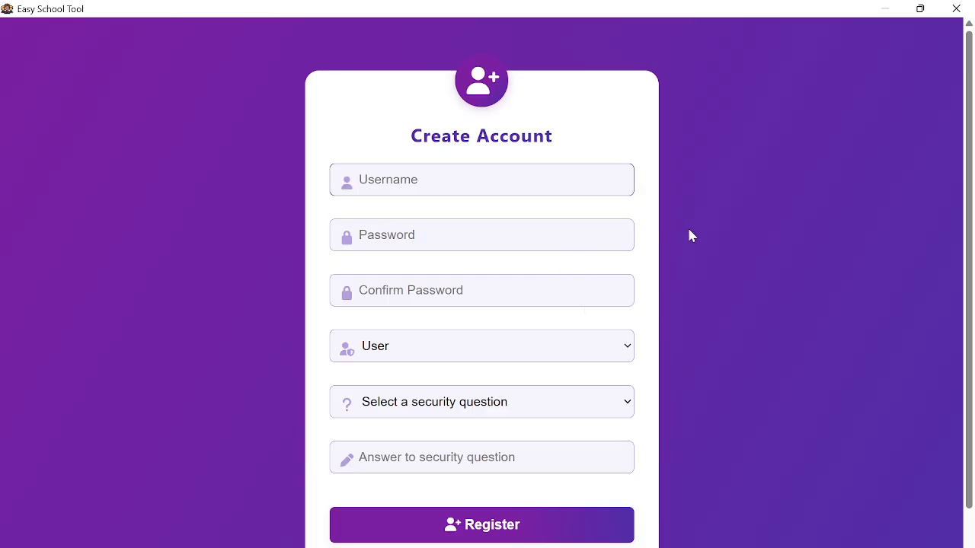
- Check the Wi-Fi connection details in Windows quick settings, then close them
scroll(688, 233, down, 1)
scroll(687, 242, up, 1)
click(853, 547)
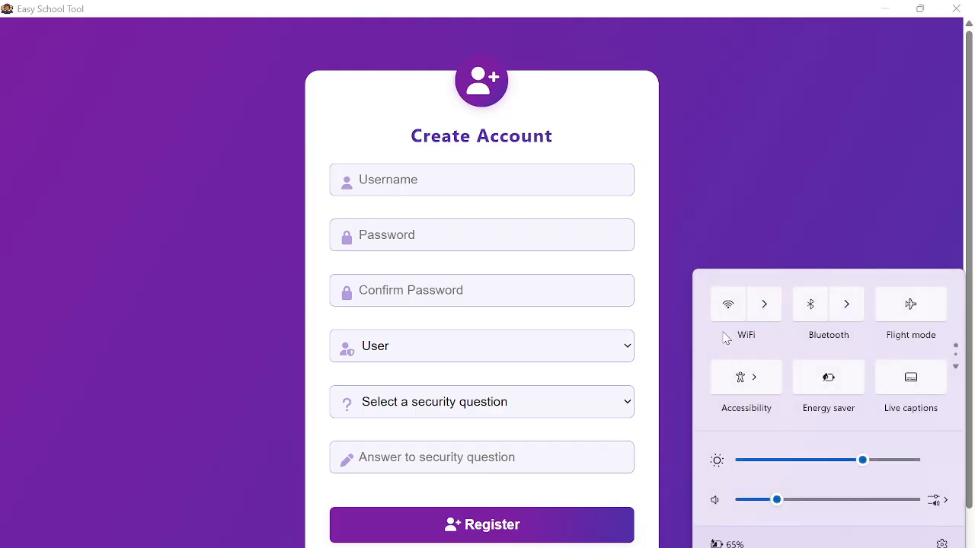
click(766, 311)
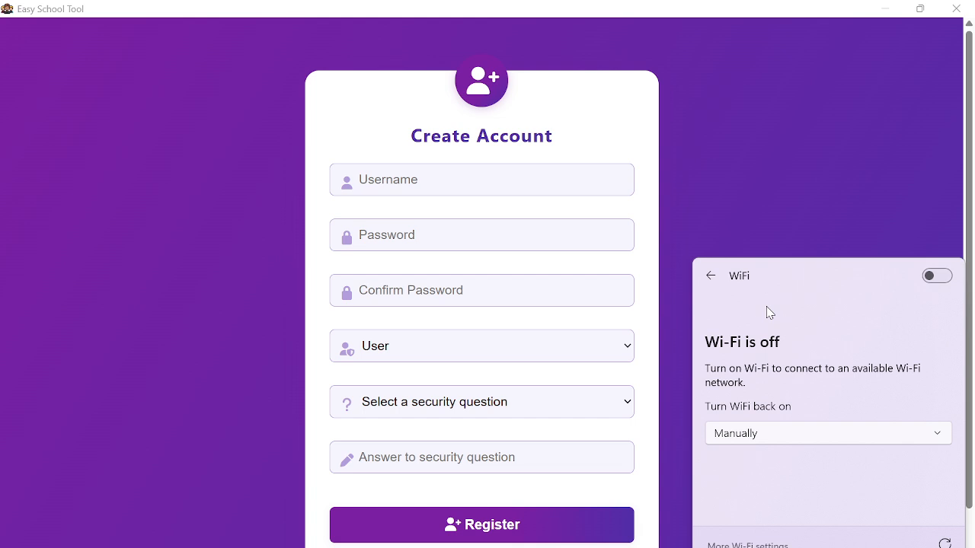
click(765, 201)
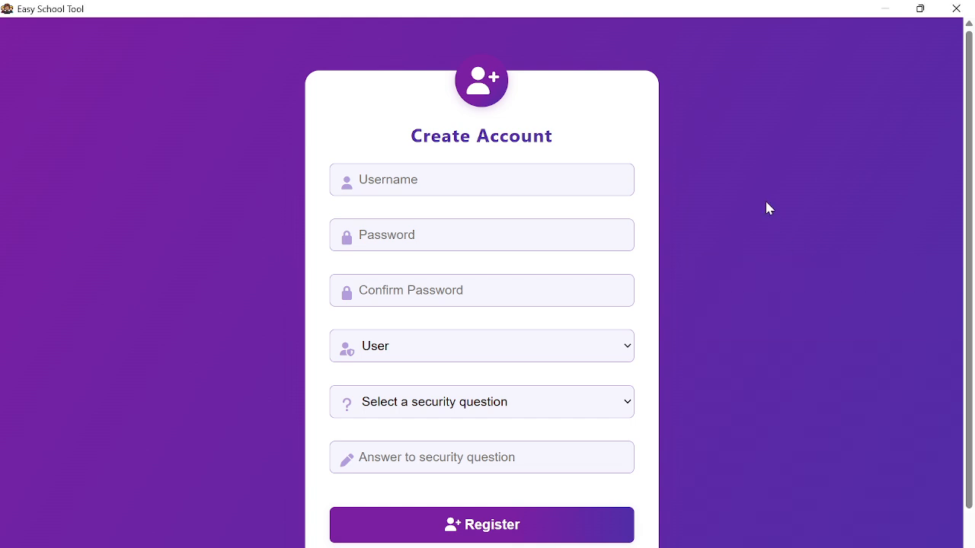
- Look over the Create Account form fields, then go back to the Sign In page
scroll(557, 274, down, 1)
scroll(710, 329, up, 1)
scroll(598, 127, down, 1)
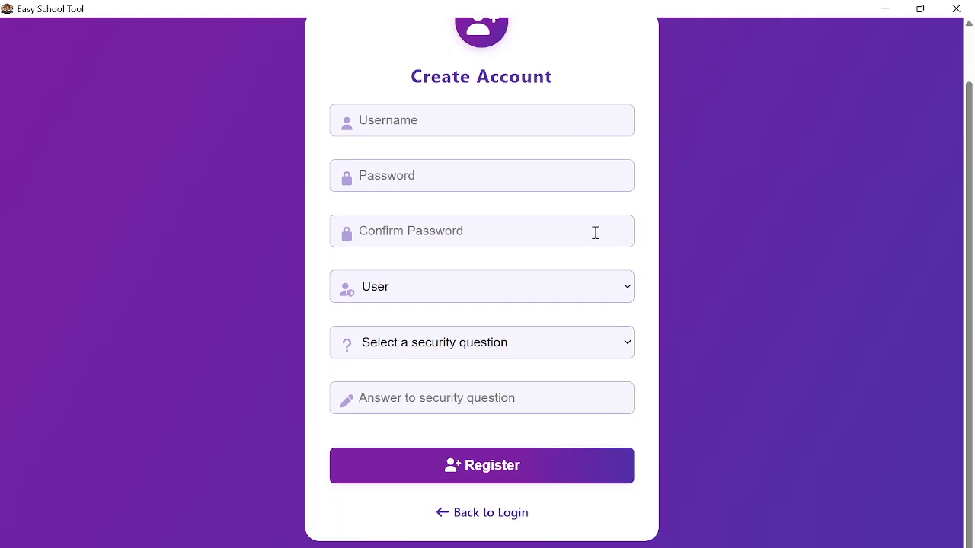
scroll(602, 255, up, 1)
scroll(524, 145, down, 1)
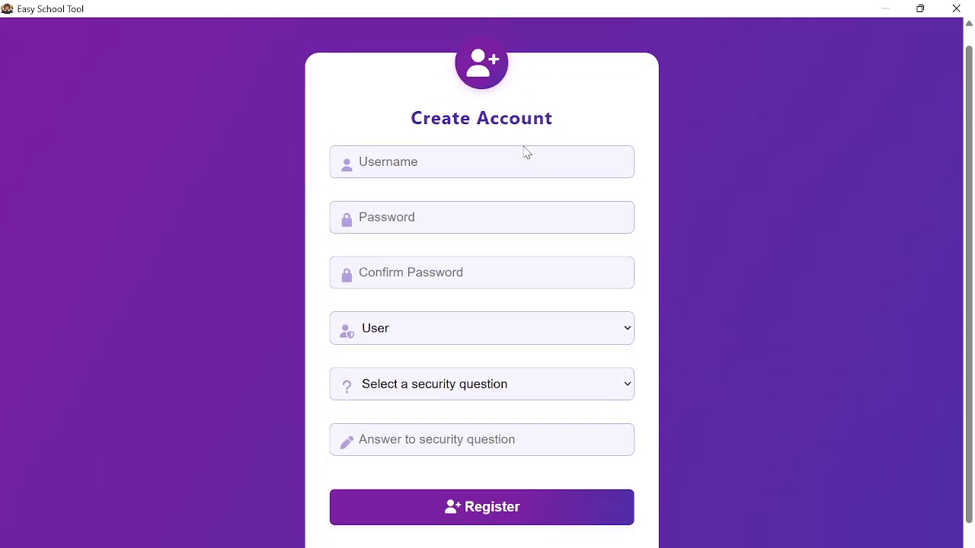
scroll(525, 152, up, 1)
scroll(525, 152, down, 1)
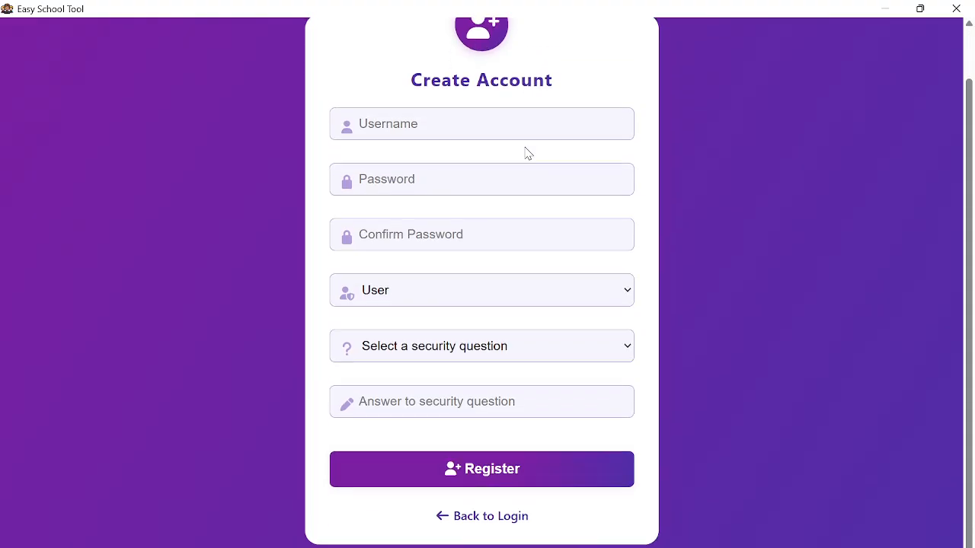
scroll(525, 152, up, 1)
scroll(527, 154, down, 1)
scroll(526, 153, up, 1)
scroll(531, 154, down, 1)
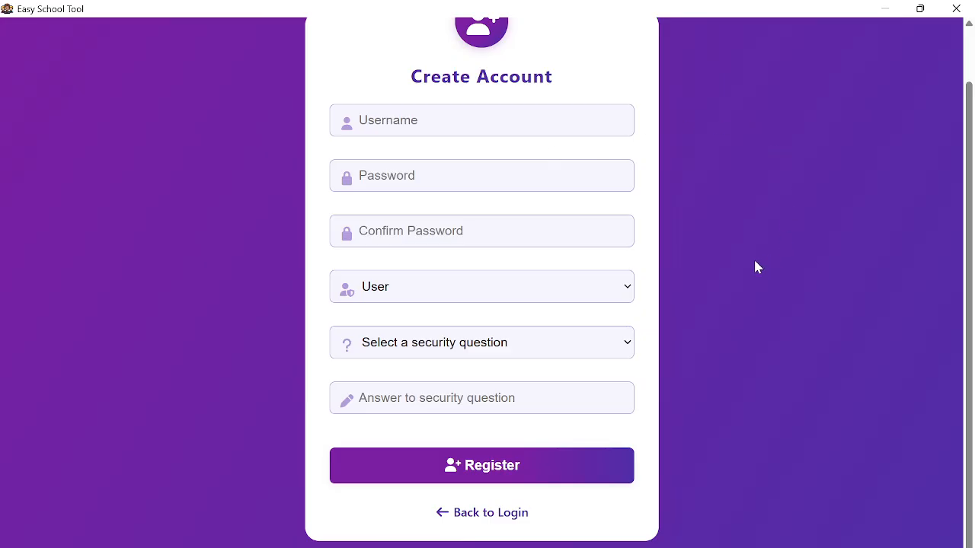
click(421, 122)
click(426, 182)
click(426, 229)
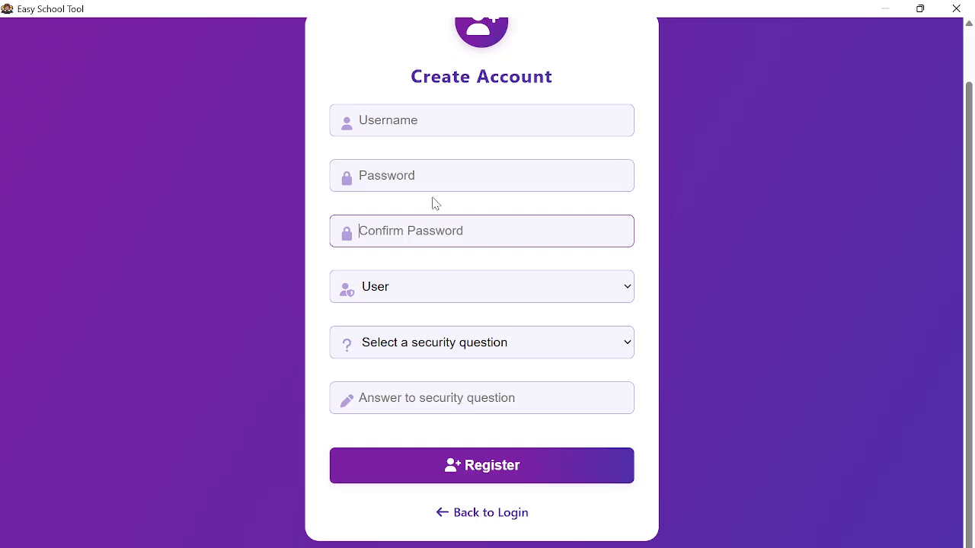
scroll(433, 198, up, 1)
click(528, 112)
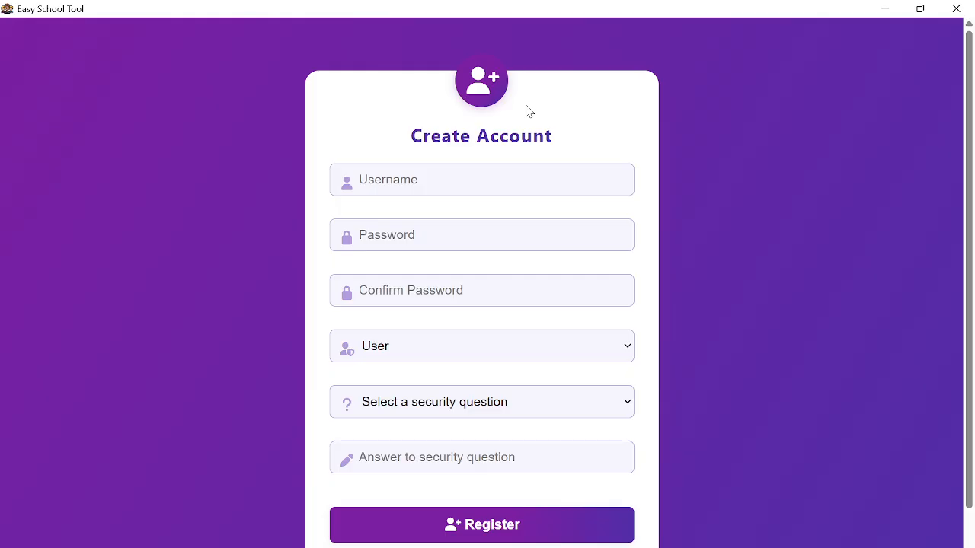
scroll(567, 221, down, 1)
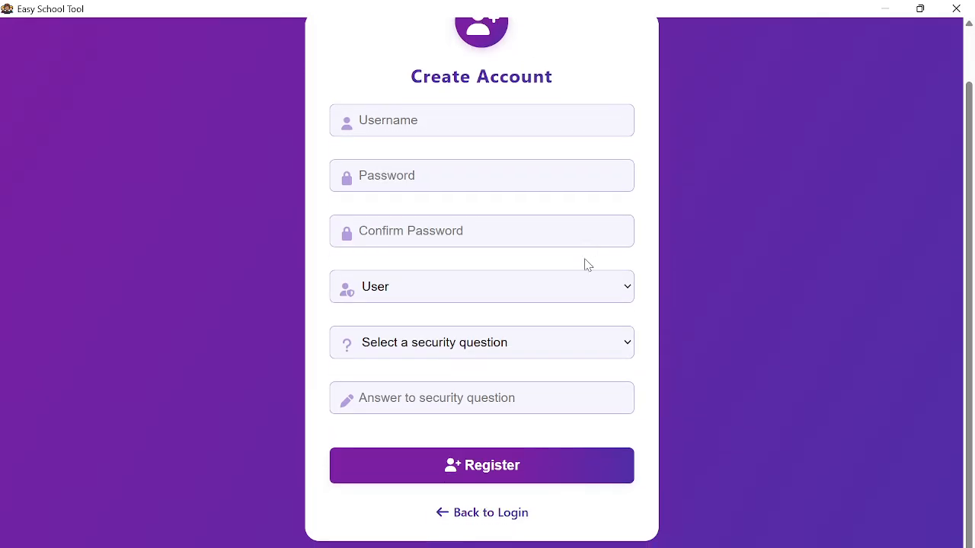
click(508, 515)
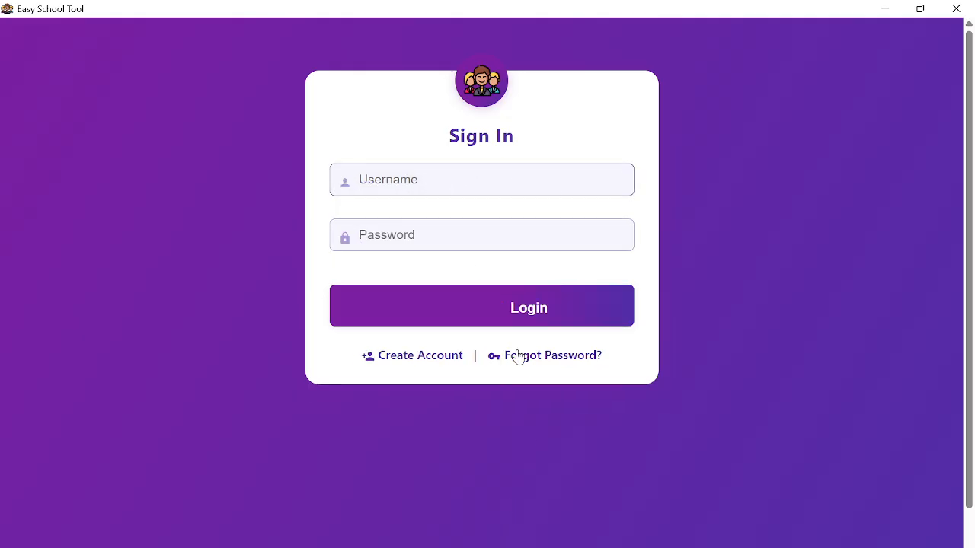
- Reopen Create Account and enter a lowercase username, the password and its confirmation
click(443, 358)
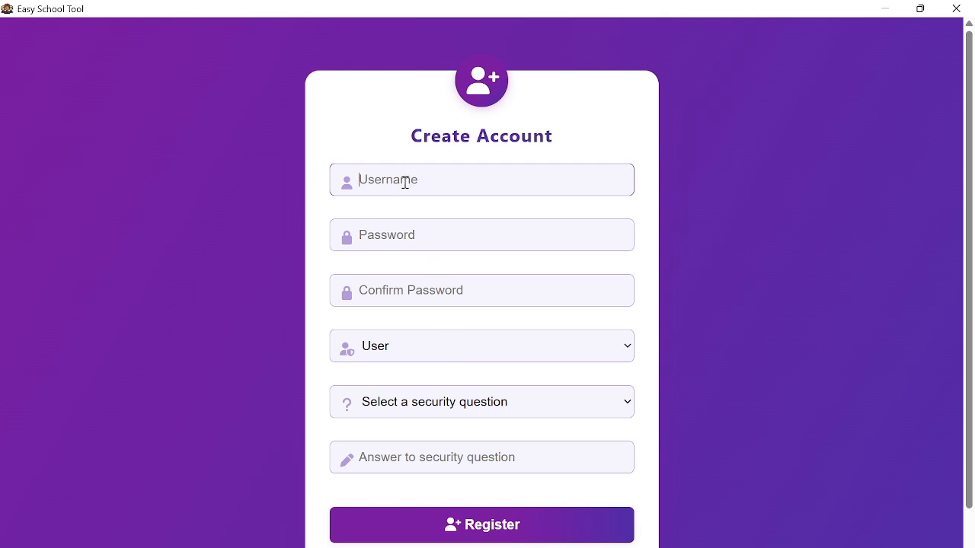
key(Caps_Lock)
text(kakaire)
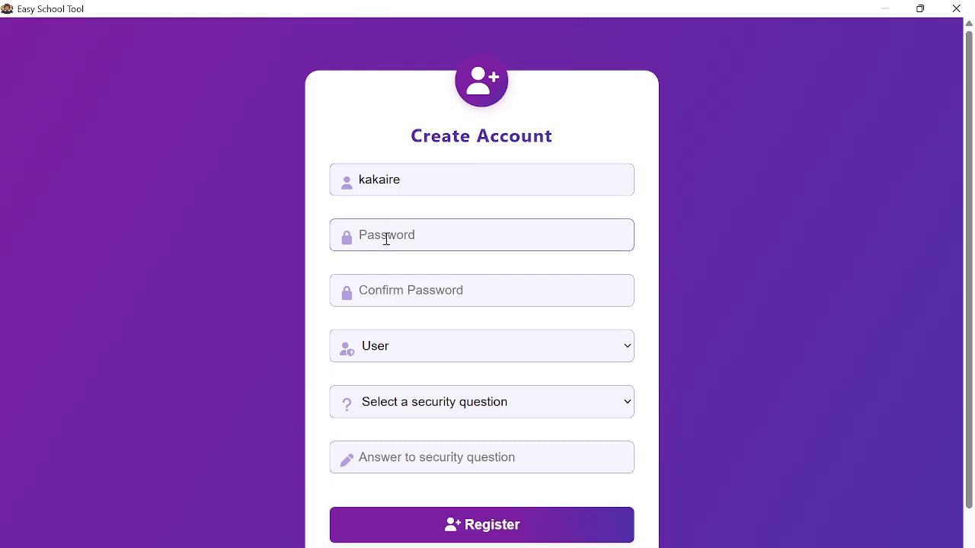
text(•)
click(384, 289)
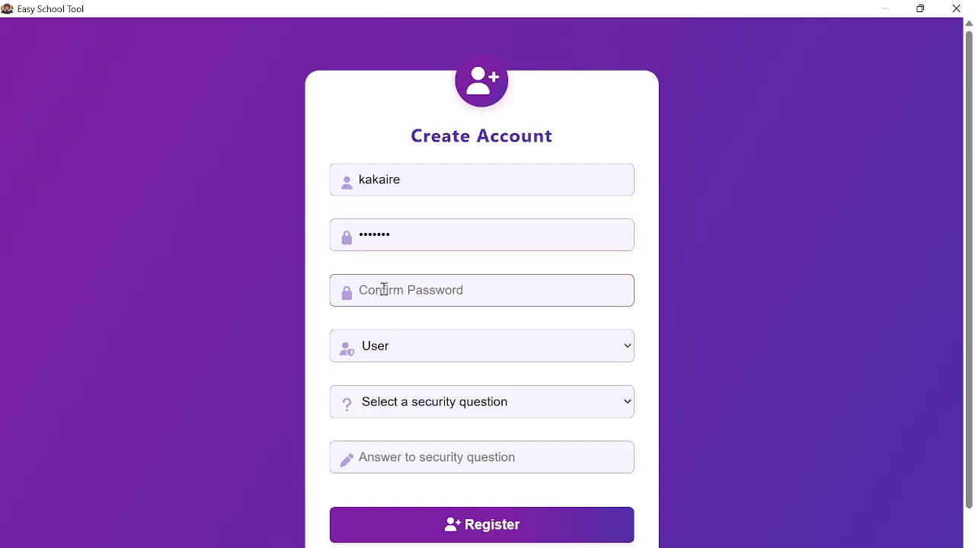
text(•)
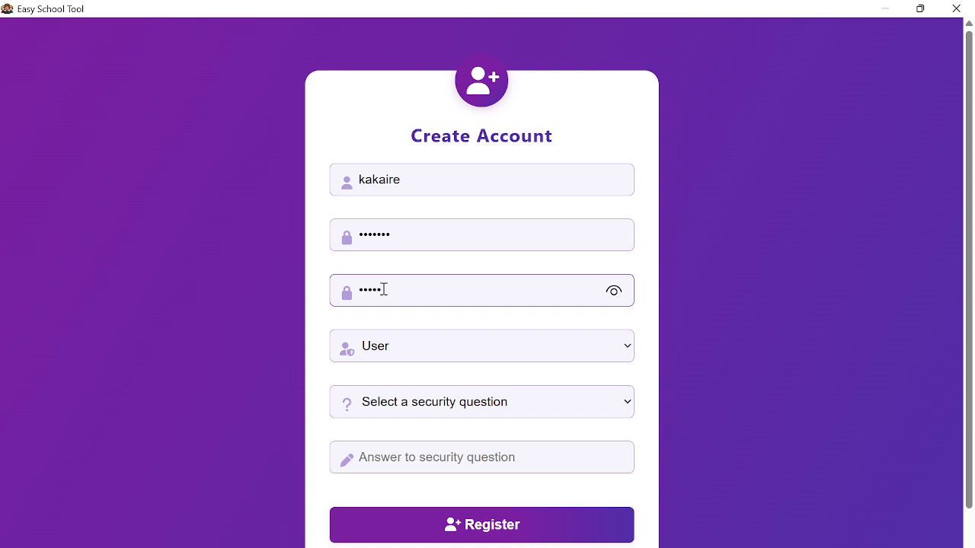
text(•)
- Set the new account's Role to Admin
scroll(527, 335, down, 1)
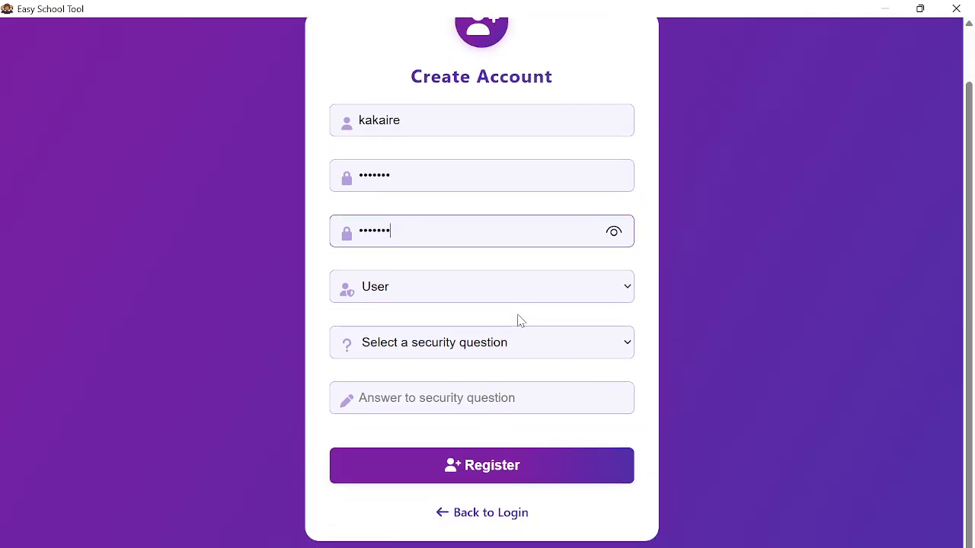
click(398, 294)
click(397, 294)
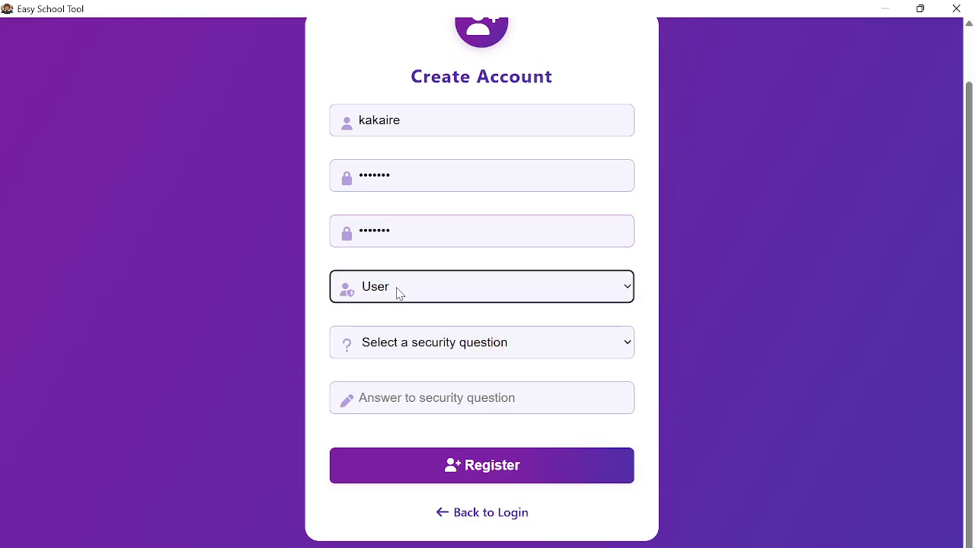
click(397, 294)
click(397, 295)
click(397, 295)
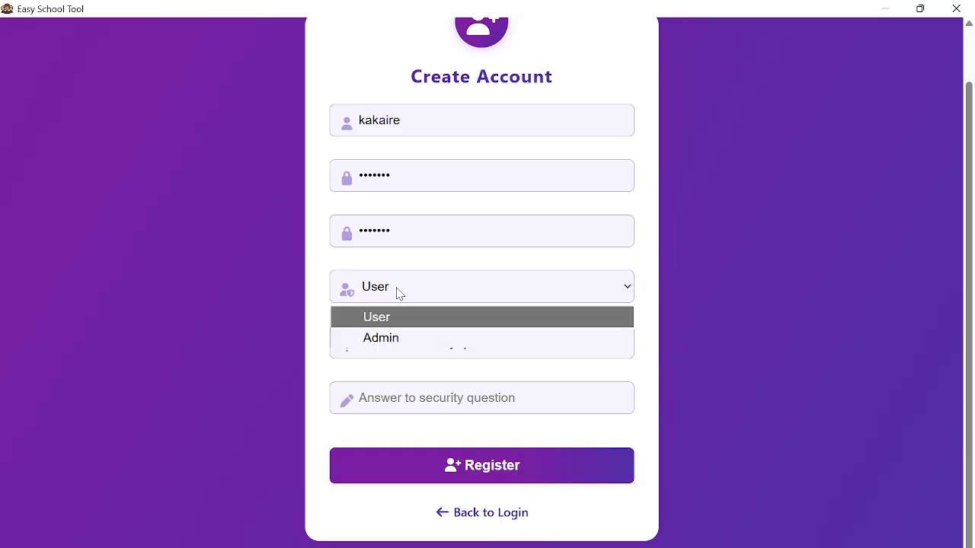
click(402, 340)
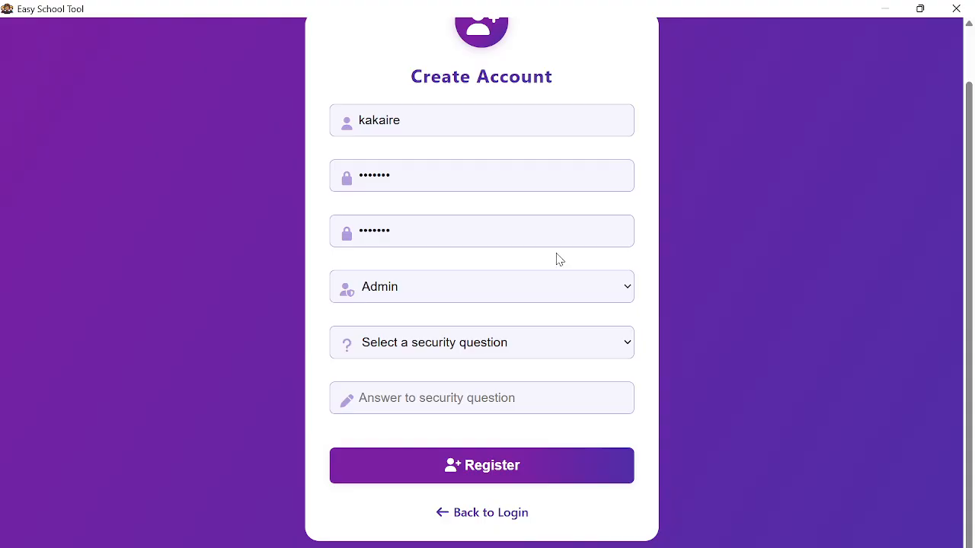
click(428, 291)
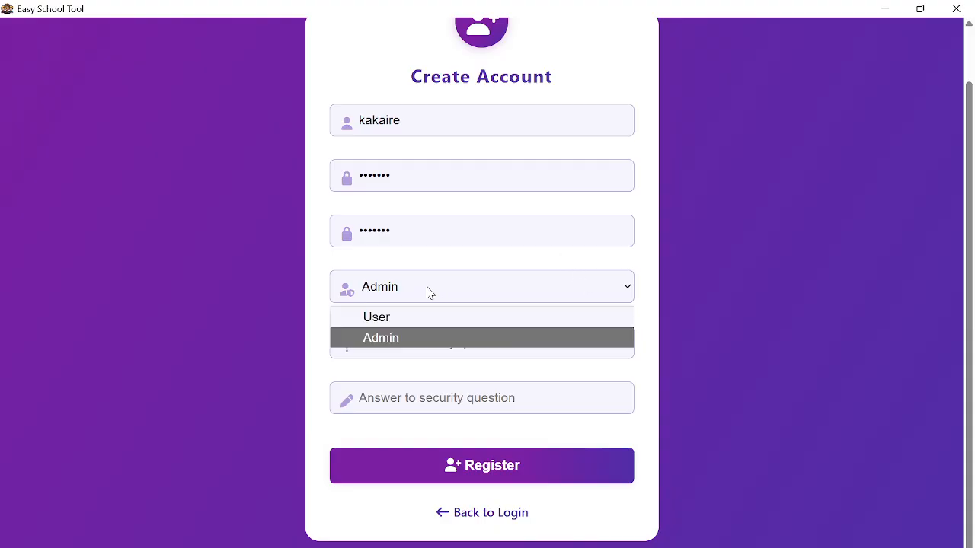
click(417, 297)
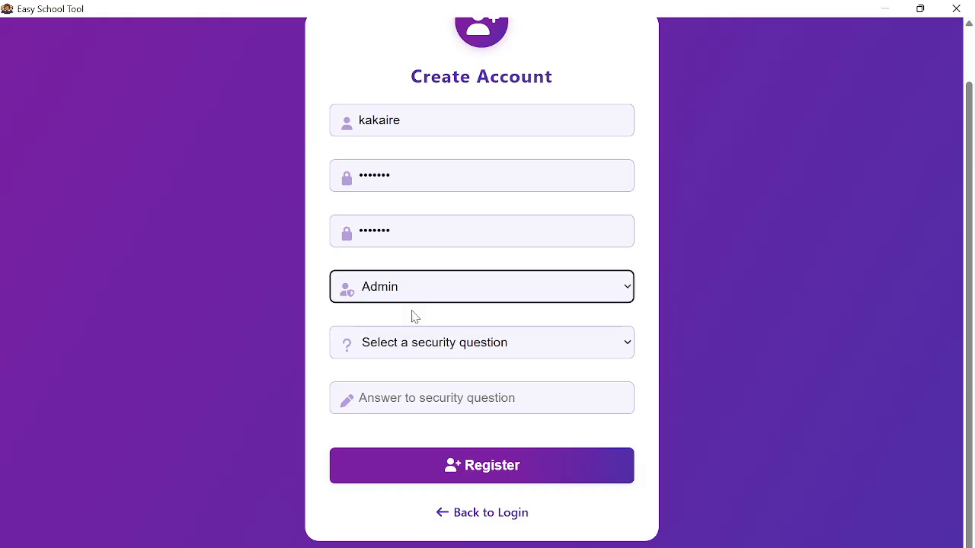
- Choose the security question 'What city were you born in?'
click(419, 348)
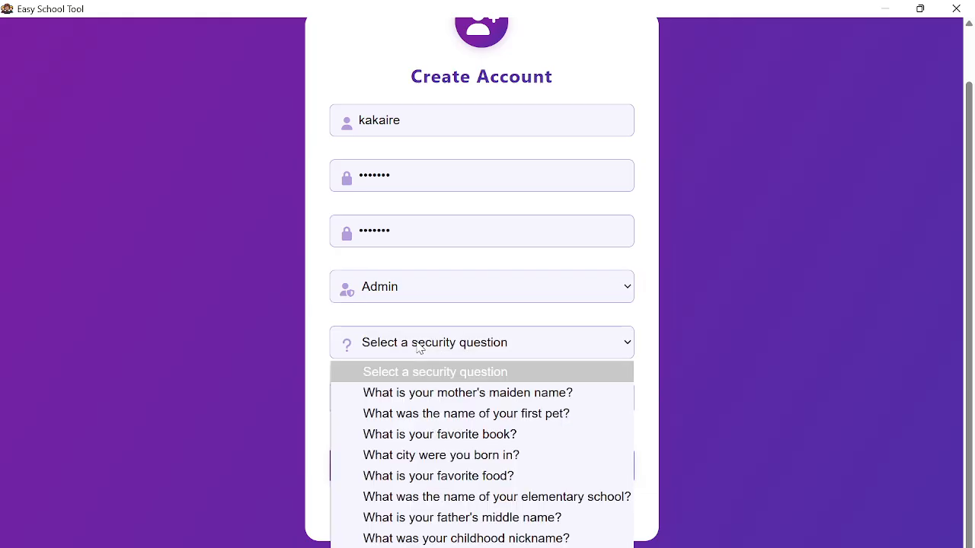
click(454, 325)
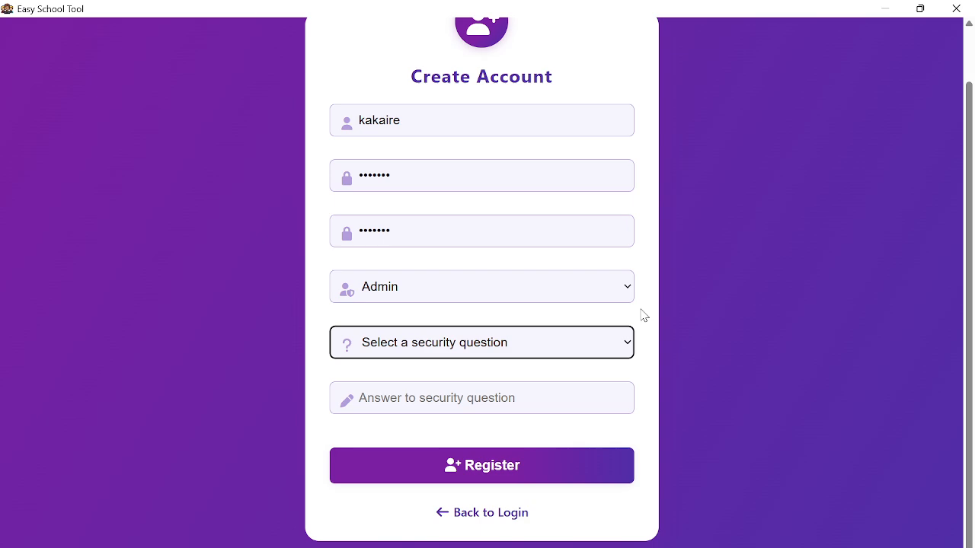
click(491, 348)
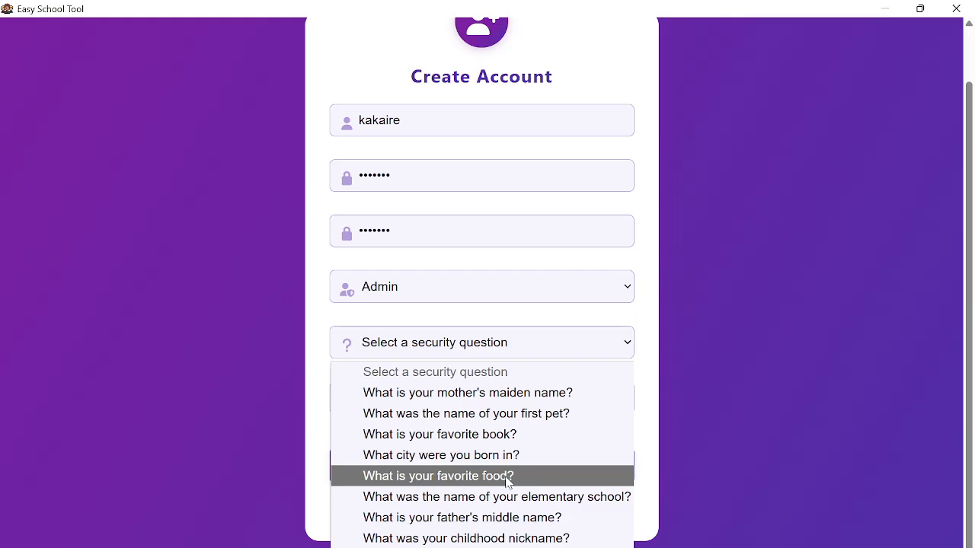
click(443, 231)
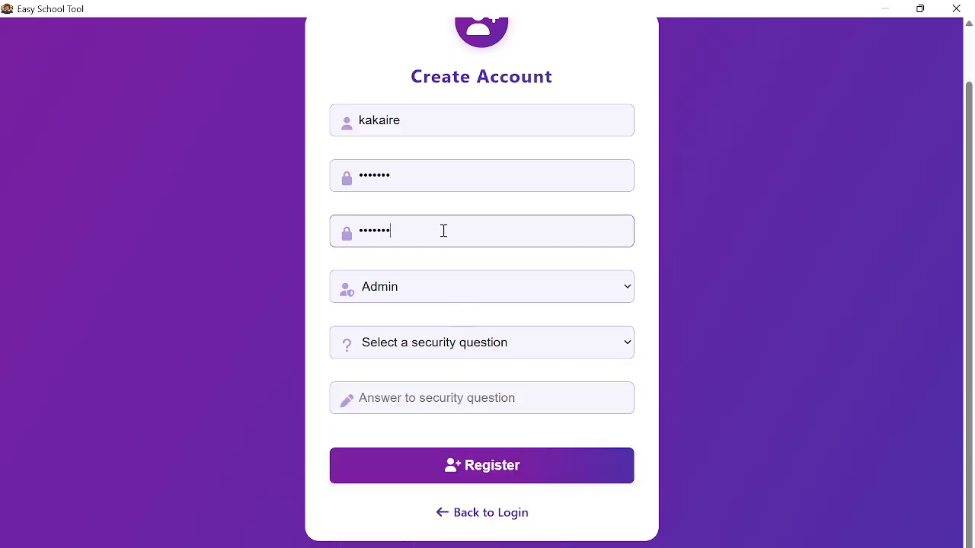
click(441, 348)
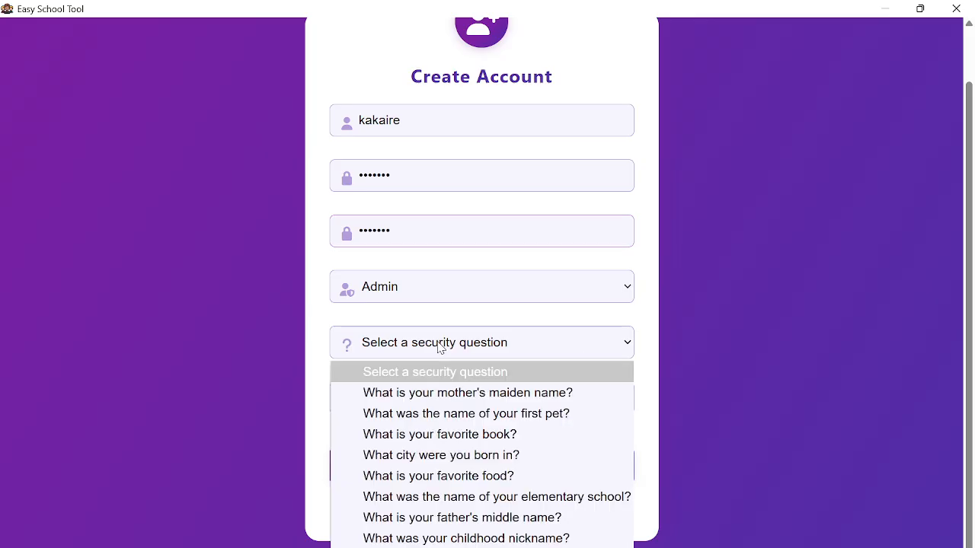
click(488, 457)
- Confirm the birth-city question and type its security answer in capitals
click(422, 399)
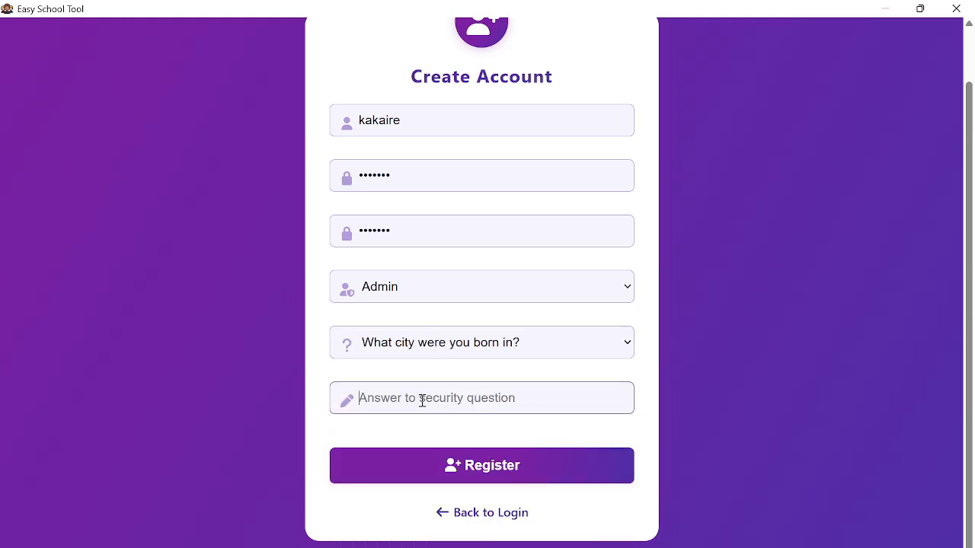
key(Caps_Lock)
text(BU)
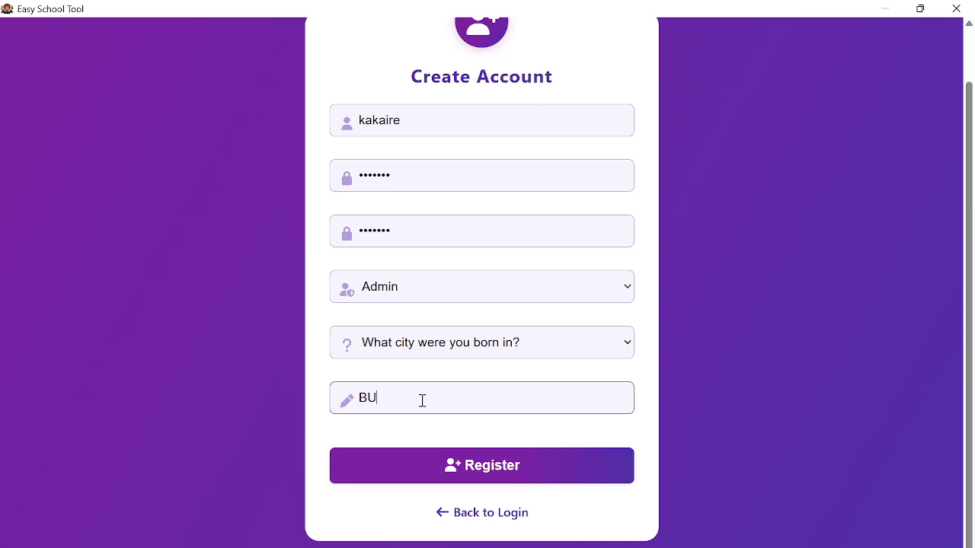
text(GIRI)
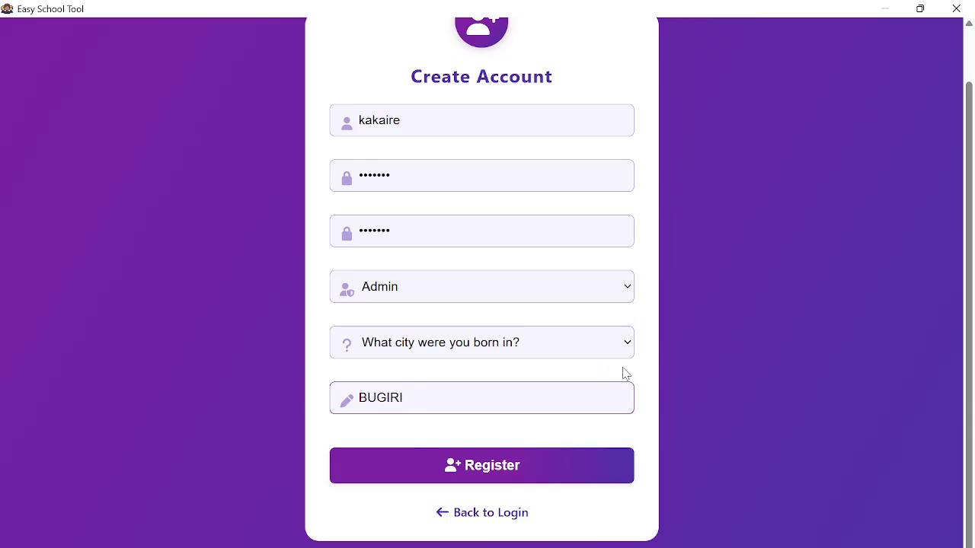
click(647, 388)
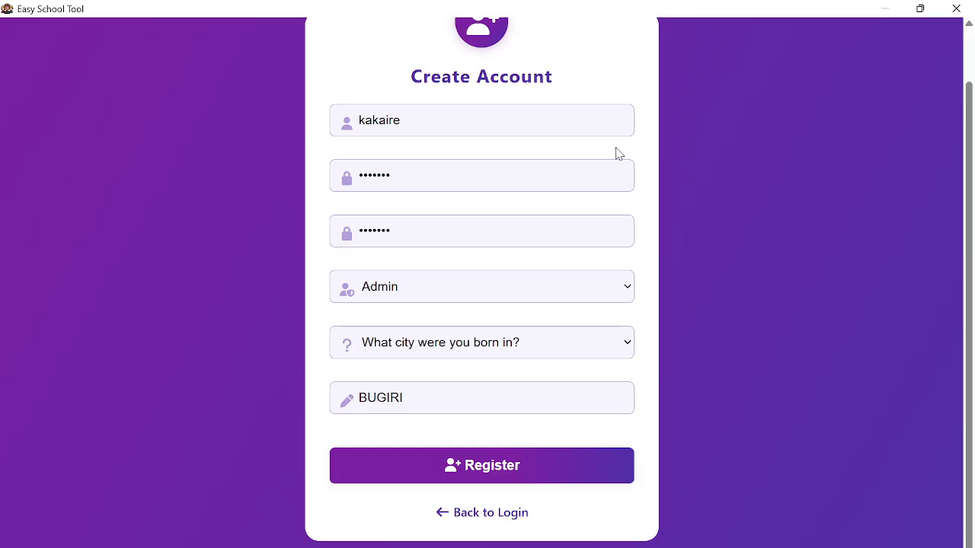
- Double-check the username and answer fields, then register the account
click(442, 122)
scroll(441, 145, up, 2)
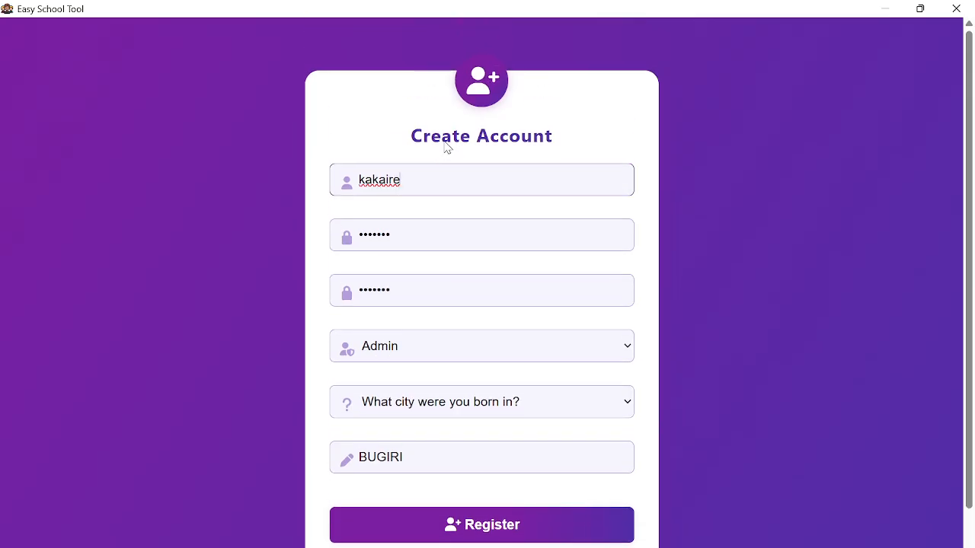
scroll(447, 145, down, 2)
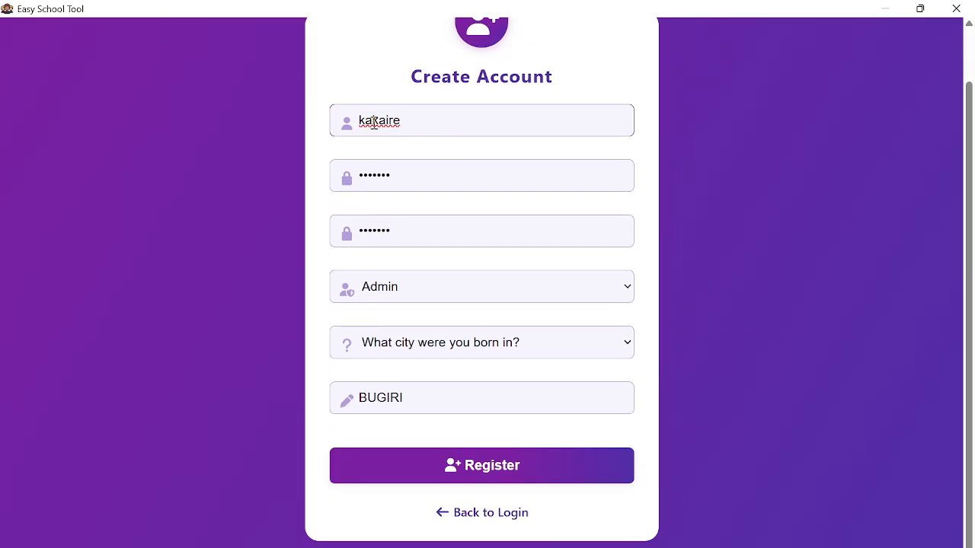
double_click(374, 122)
click(451, 102)
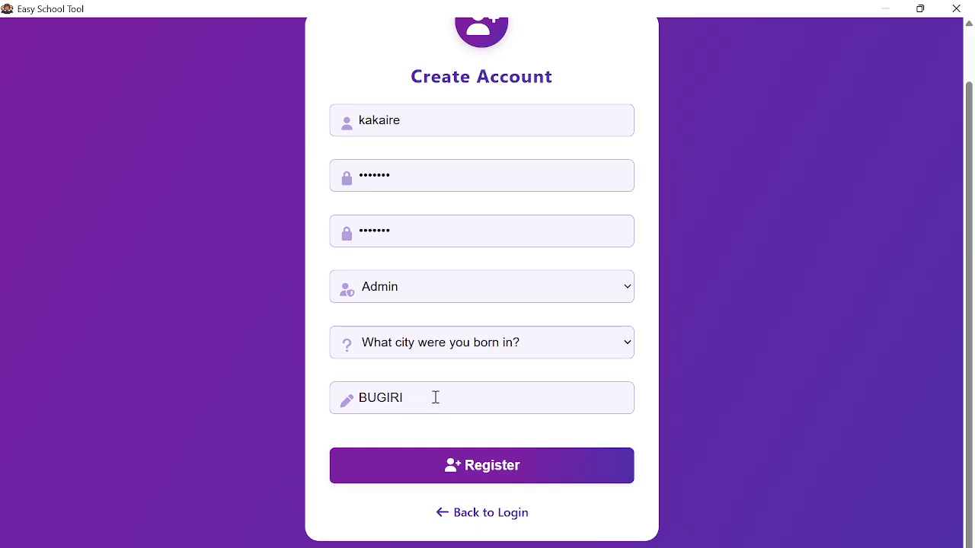
drag(432, 396, 355, 397)
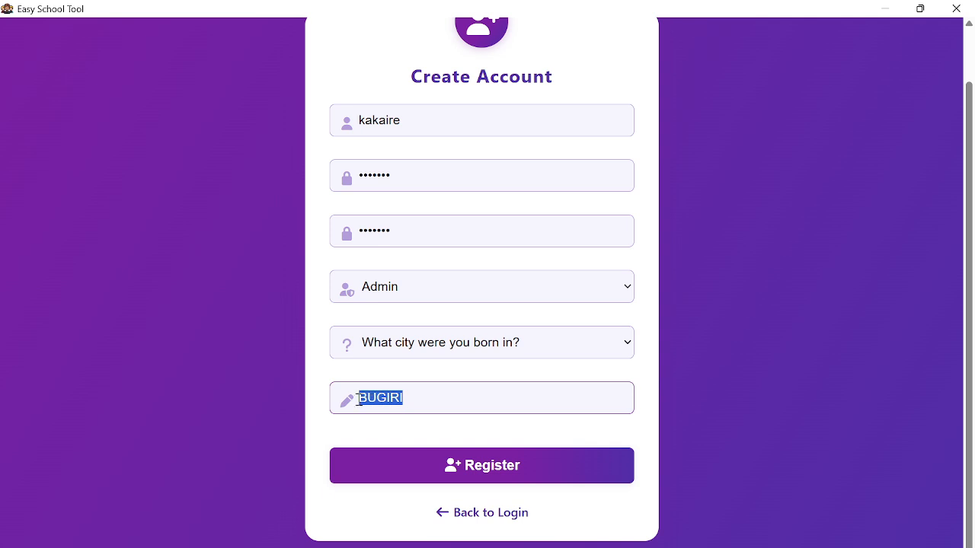
click(416, 397)
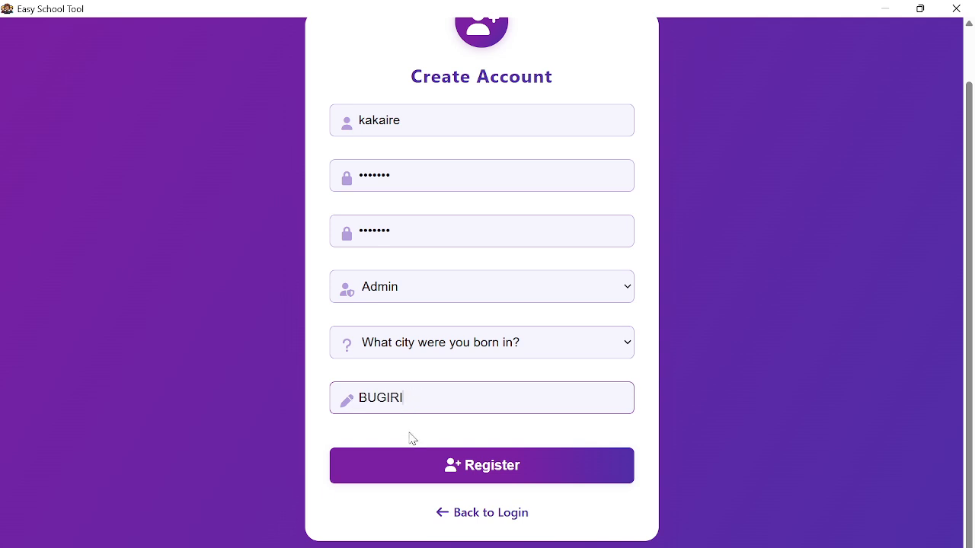
click(451, 478)
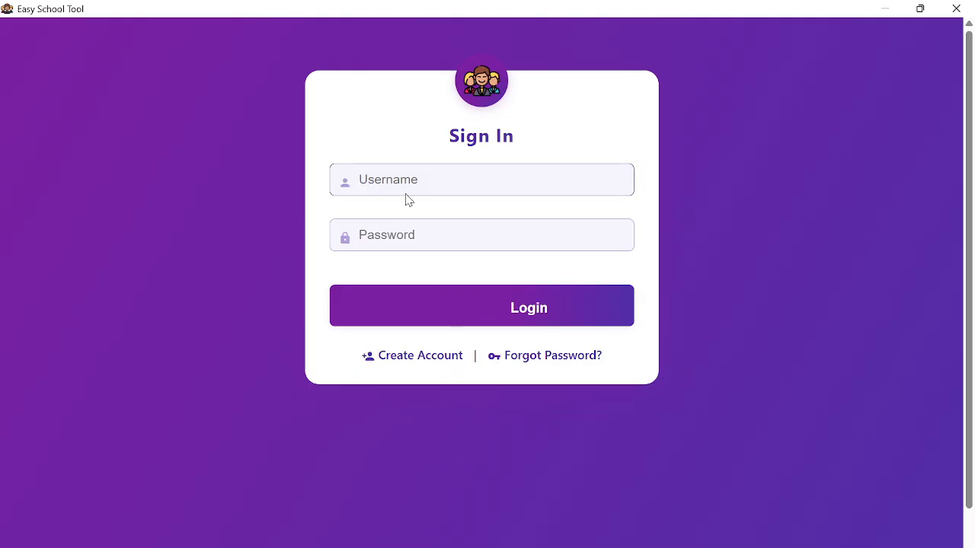
- Log in with the new admin account's username and password
click(406, 183)
key(Caps_Lock)
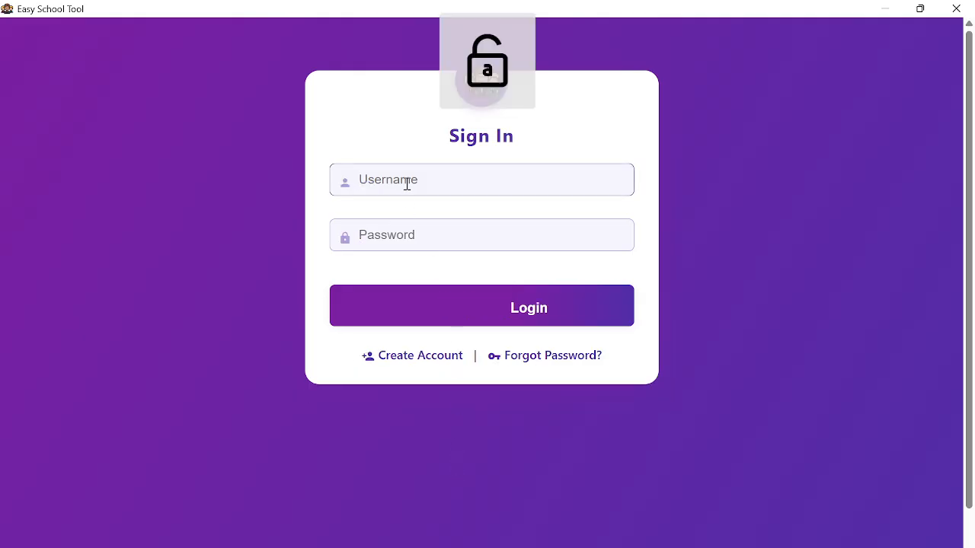
text(k)
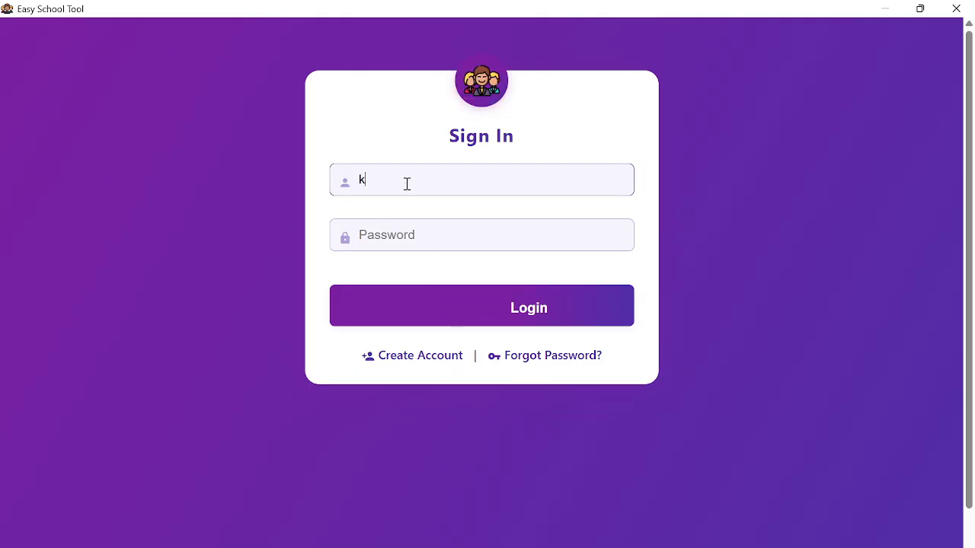
text(akaire)
click(429, 242)
text(1)
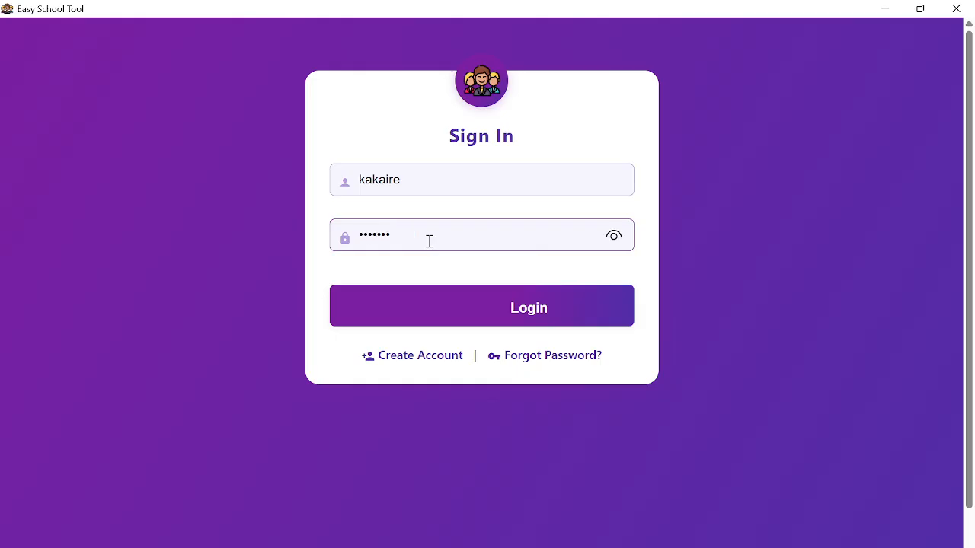
click(467, 302)
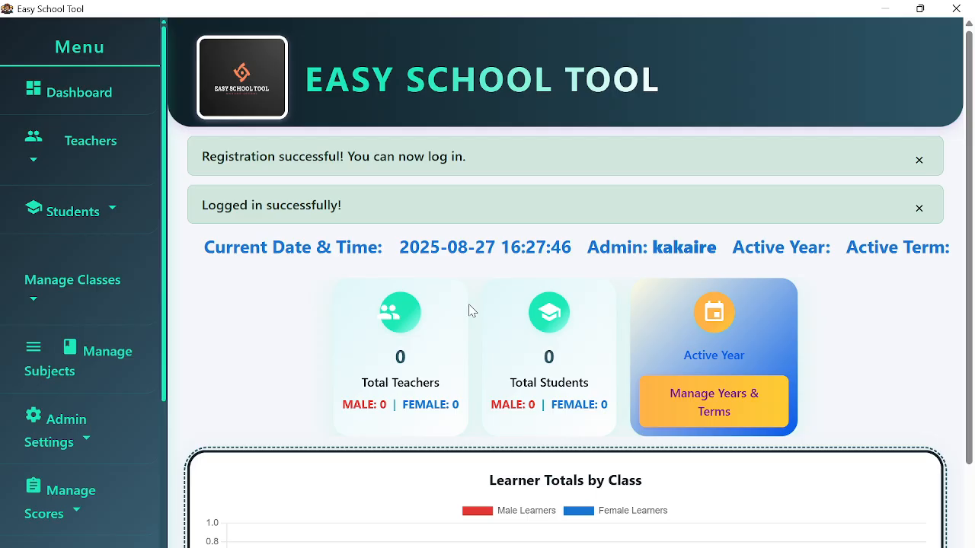
- Dismiss both success alerts, browse the sidebar menu, and expand the Students options
click(917, 160)
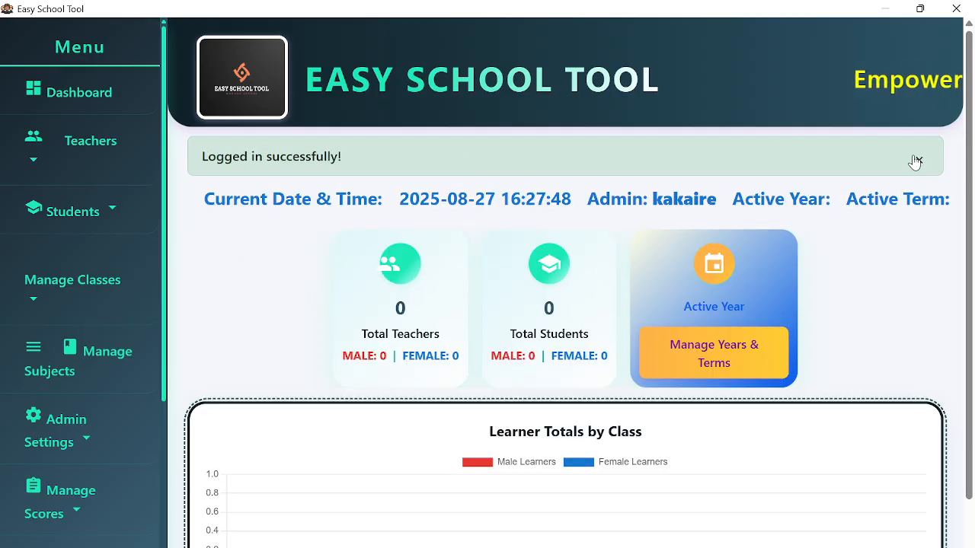
click(917, 160)
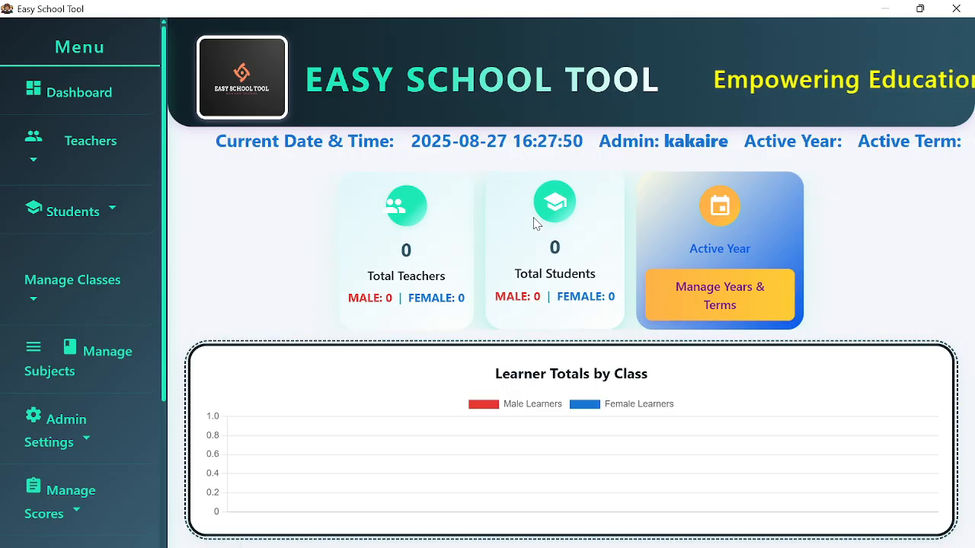
scroll(130, 338, down, 3)
scroll(130, 338, up, 3)
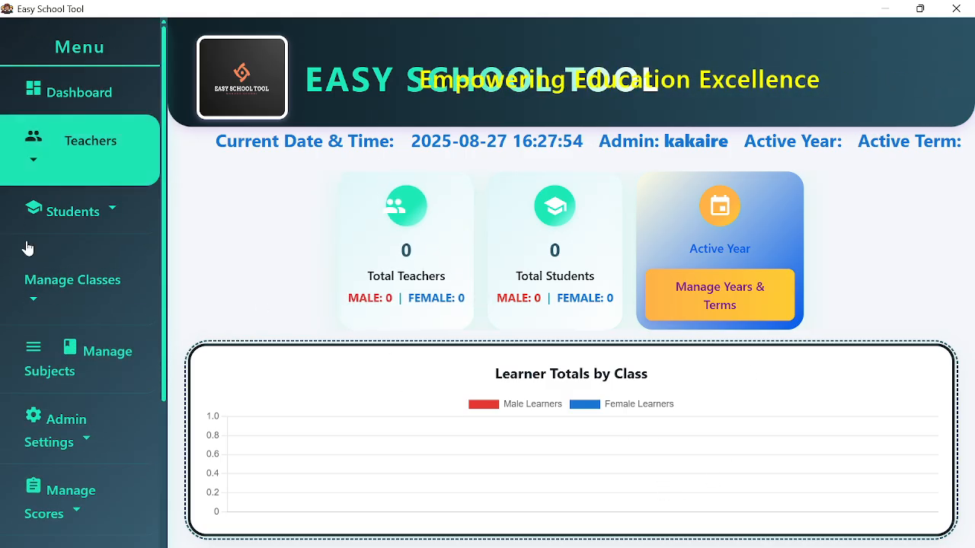
scroll(54, 288, down, 3)
scroll(61, 277, up, 3)
scroll(61, 278, down, 3)
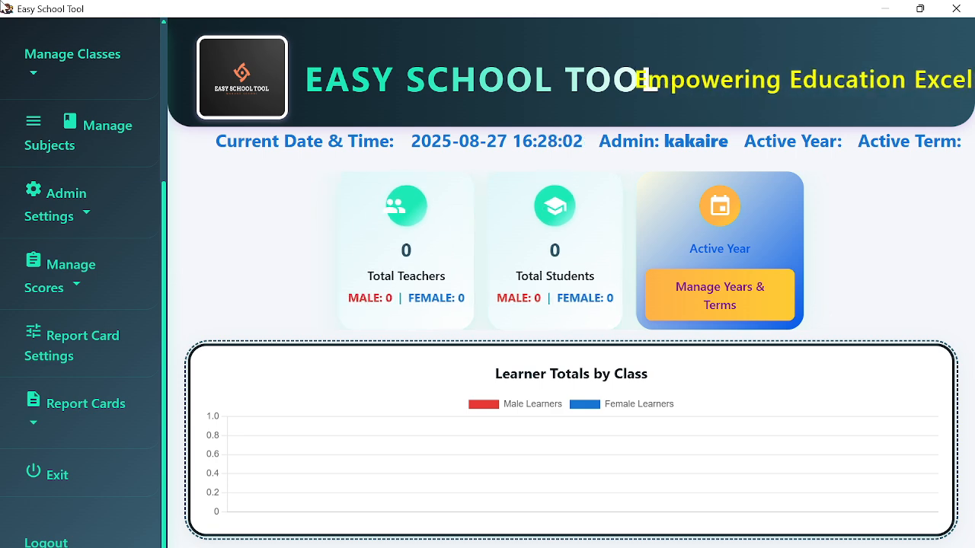
scroll(130, 213, up, 3)
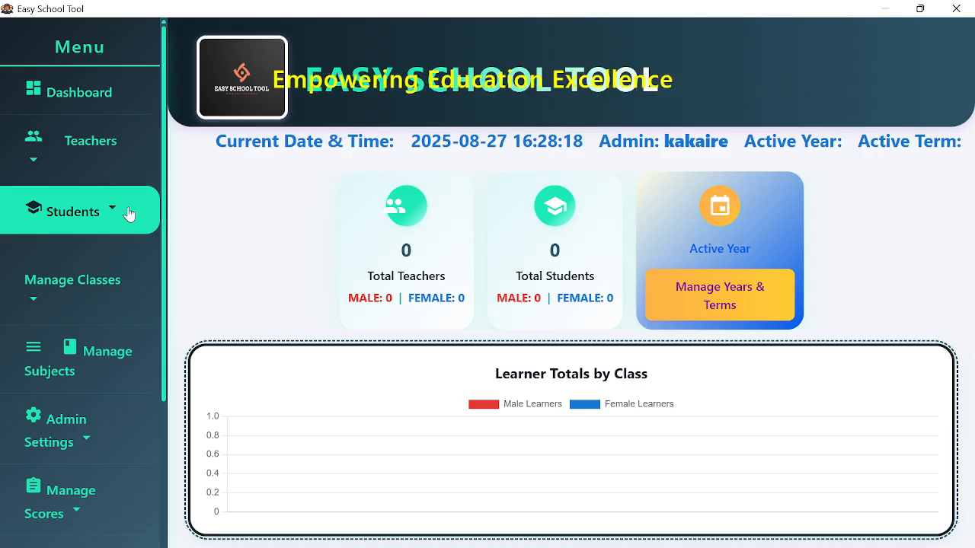
click(135, 219)
click(134, 218)
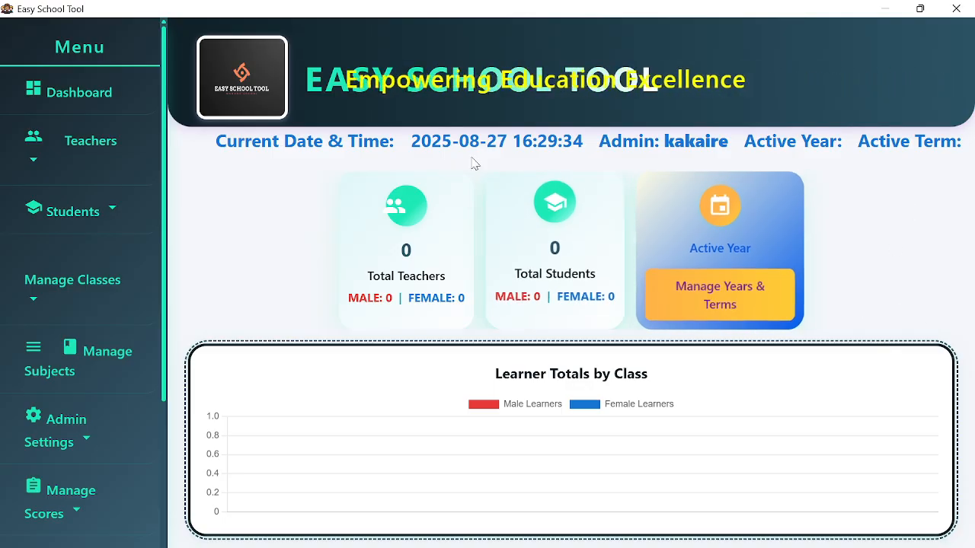
- Add the school year 2025 on the Manage Years & Terms page
click(723, 306)
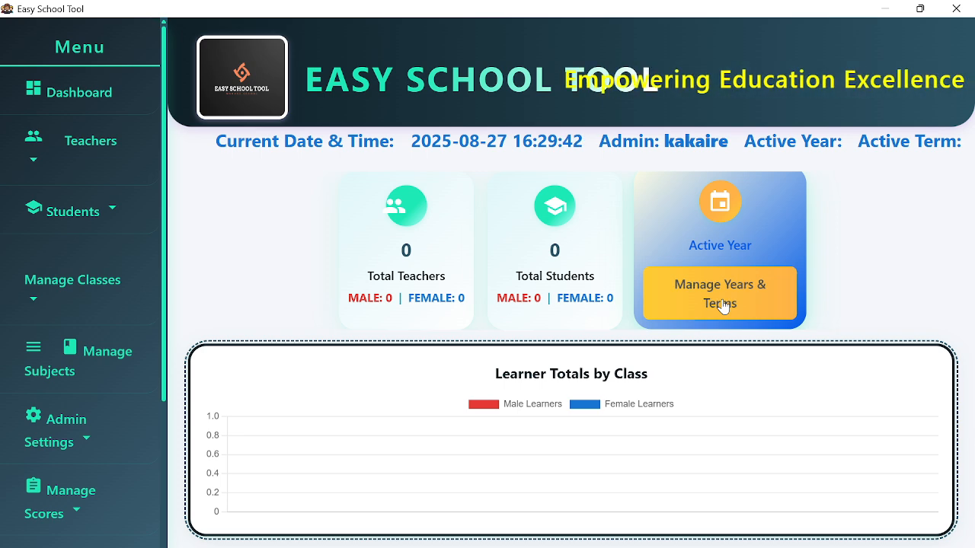
click(308, 185)
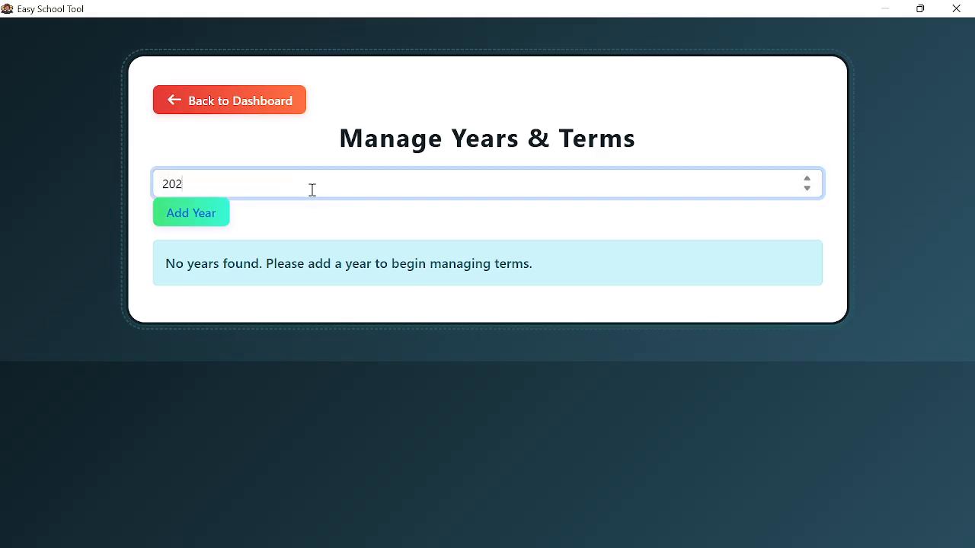
click(199, 220)
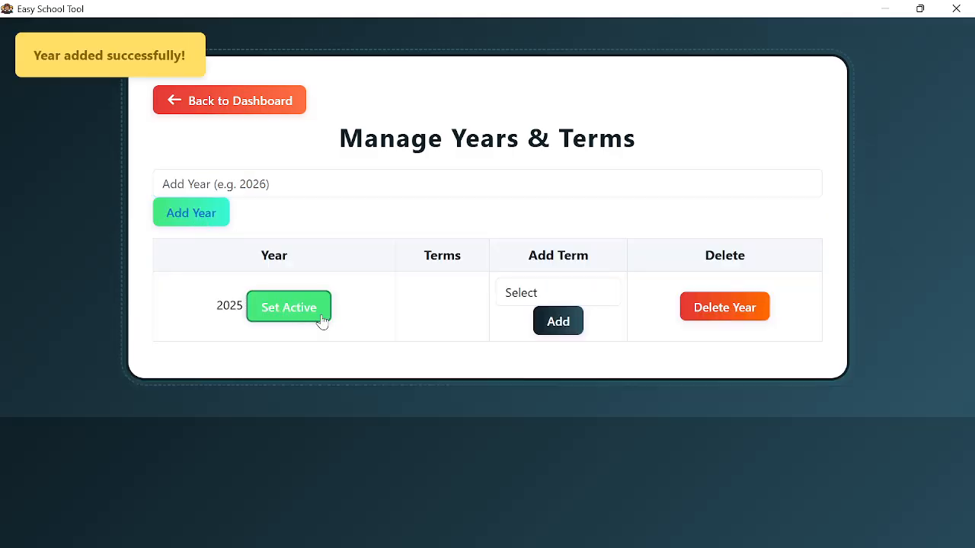
- Add Term 1, Term 2 and Term 3 to 2025
click(525, 294)
click(542, 343)
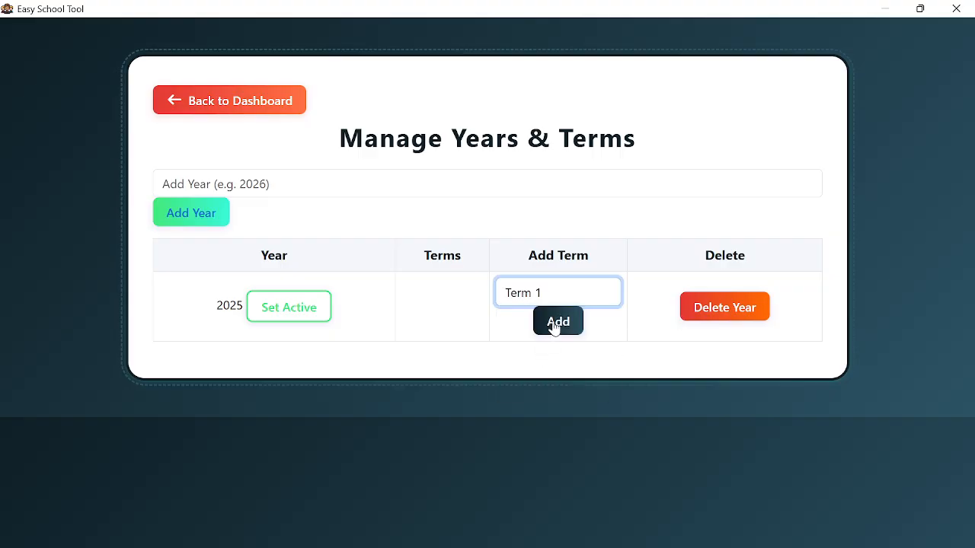
click(555, 323)
click(616, 297)
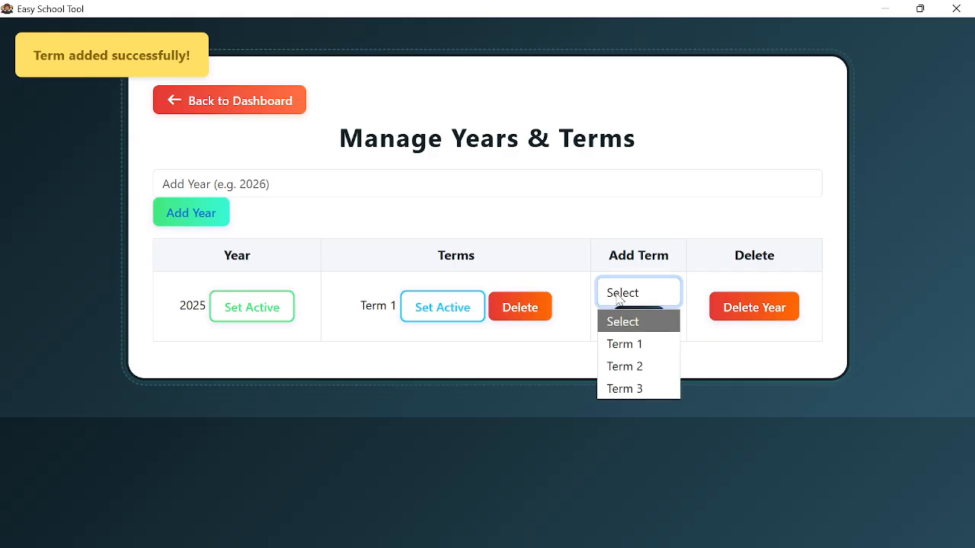
click(623, 368)
click(638, 319)
click(638, 296)
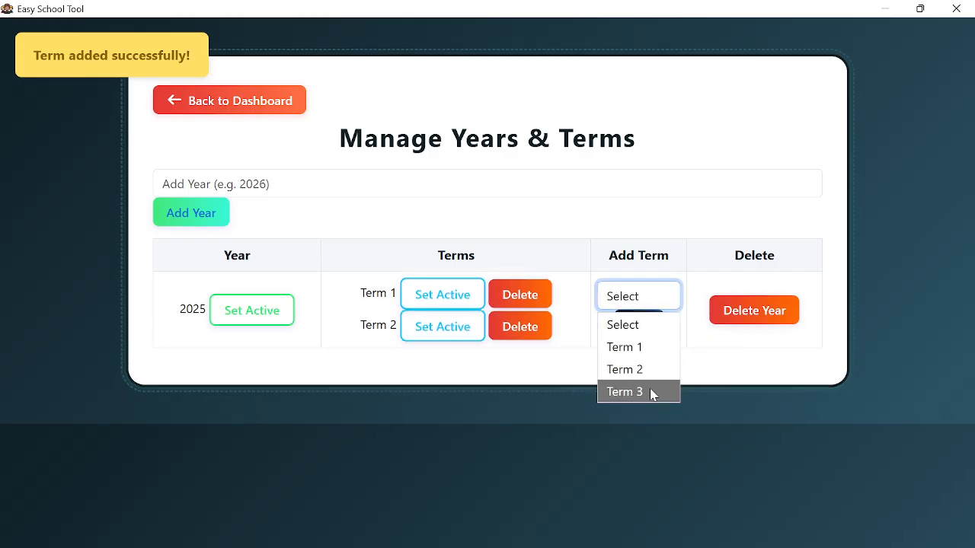
click(645, 392)
click(636, 331)
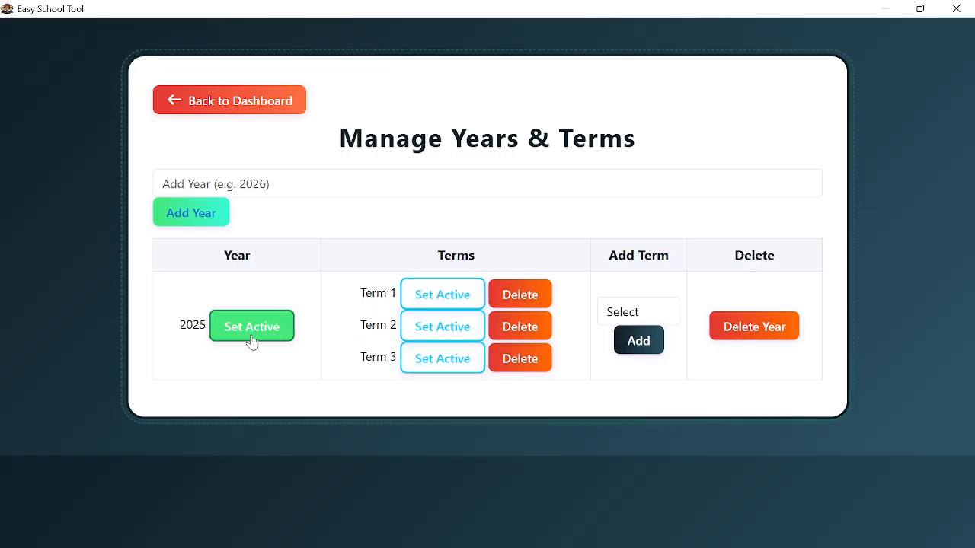
- Make 2025 the active year and Term 1 the active term, then return to the dashboard
click(198, 107)
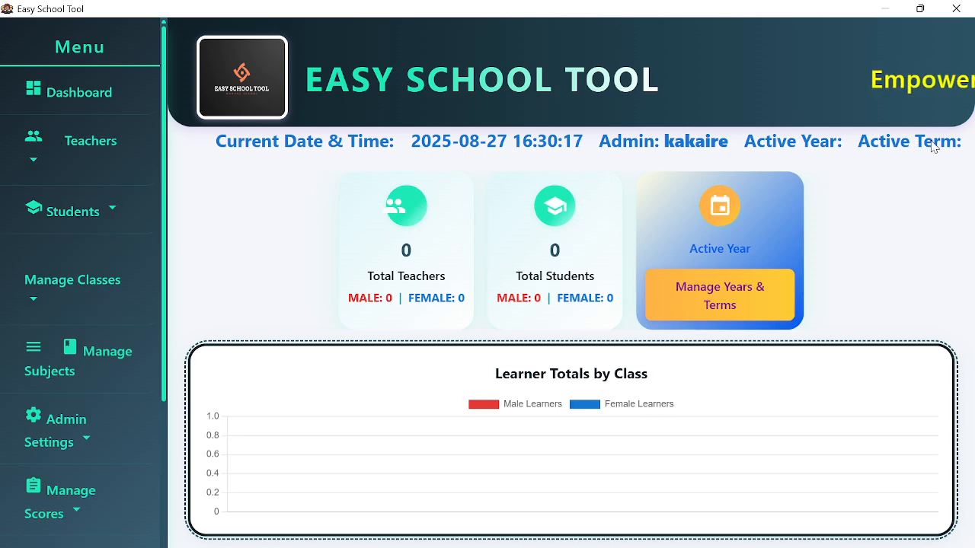
click(752, 290)
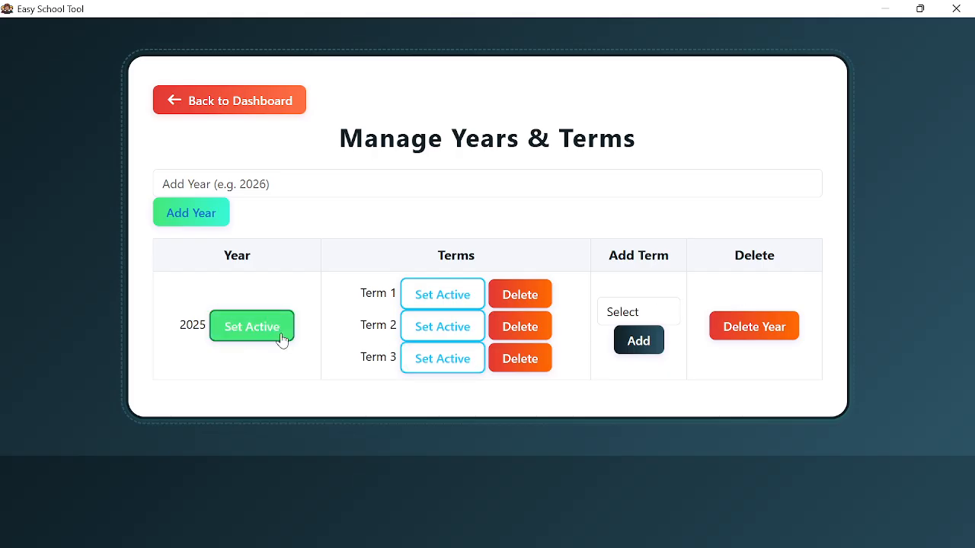
click(255, 329)
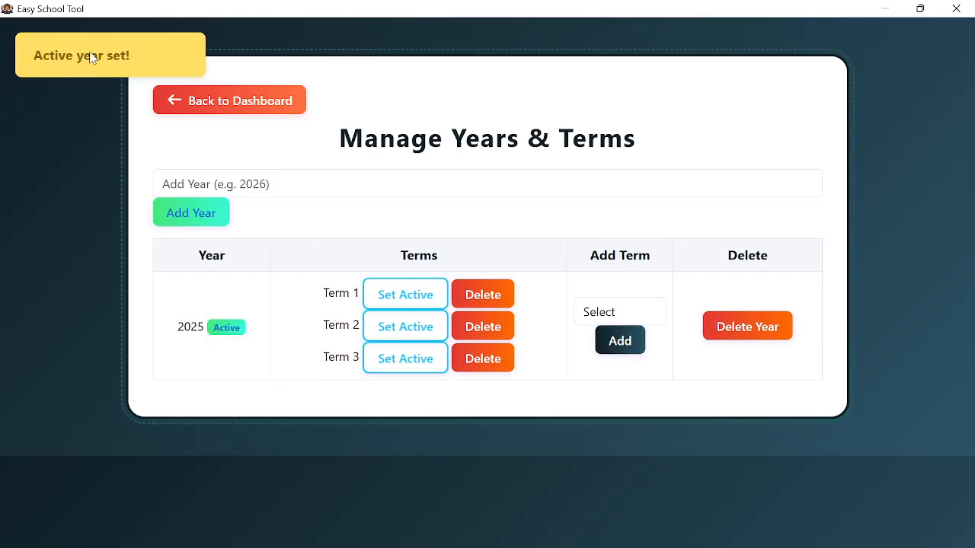
click(410, 299)
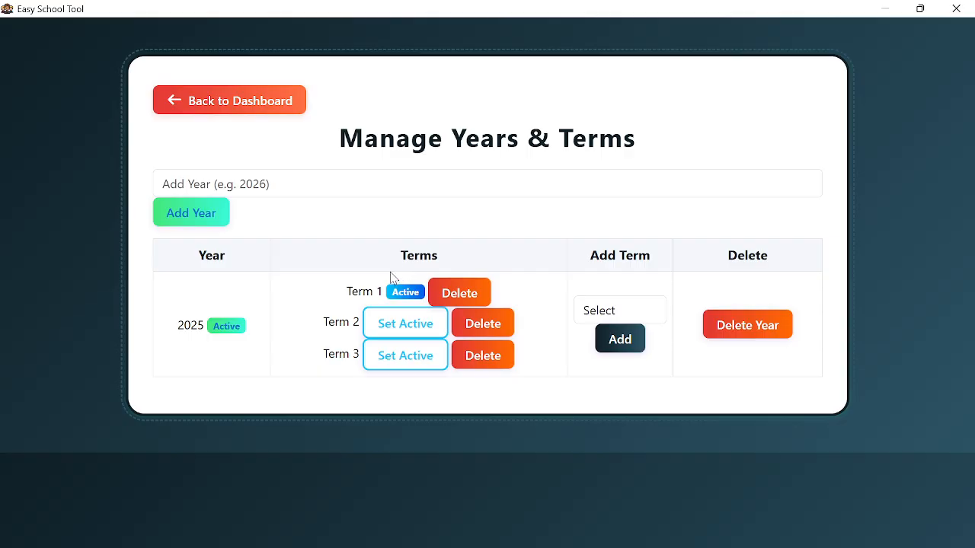
click(235, 106)
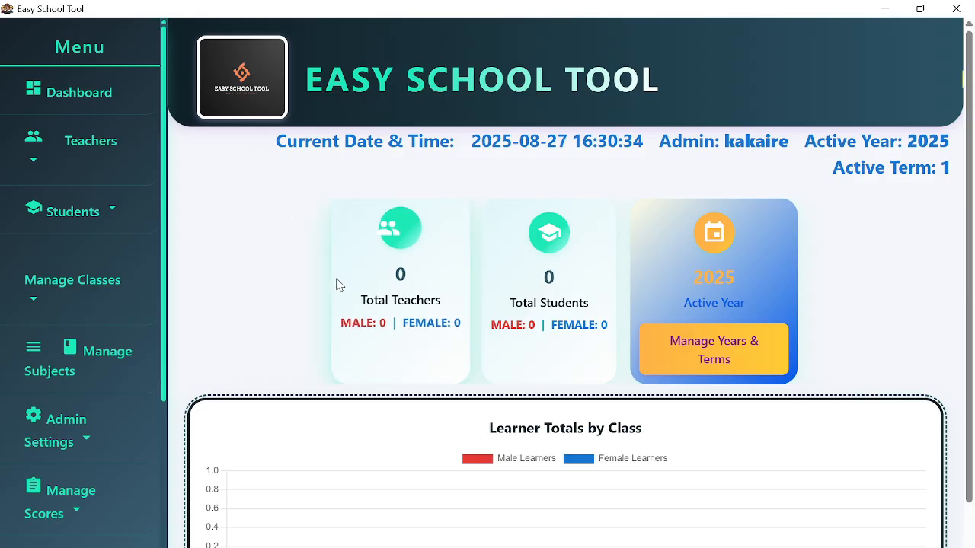
- Scroll through the dashboard and expand the Students menu in the sidebar
scroll(358, 297, down, 1)
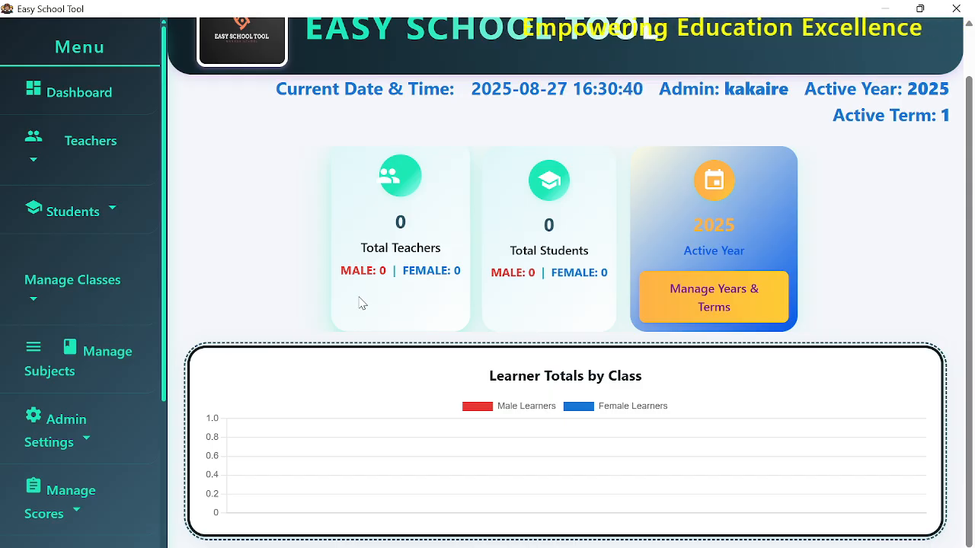
scroll(361, 302, up, 1)
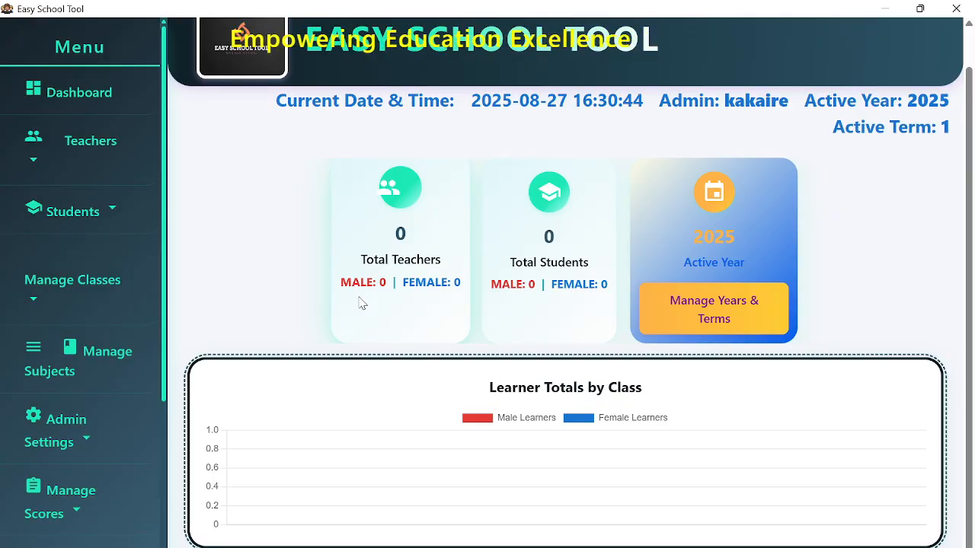
scroll(361, 303, down, 1)
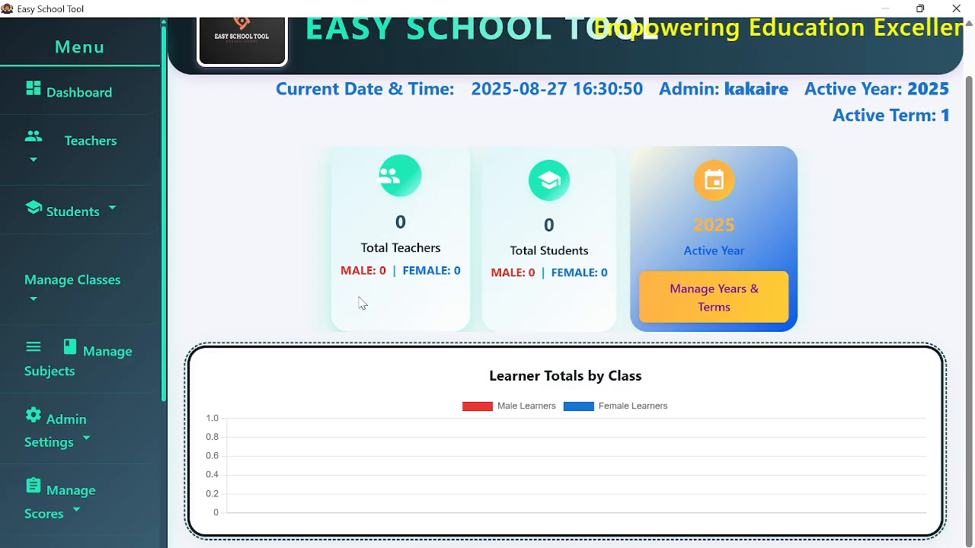
scroll(218, 450, up, 1)
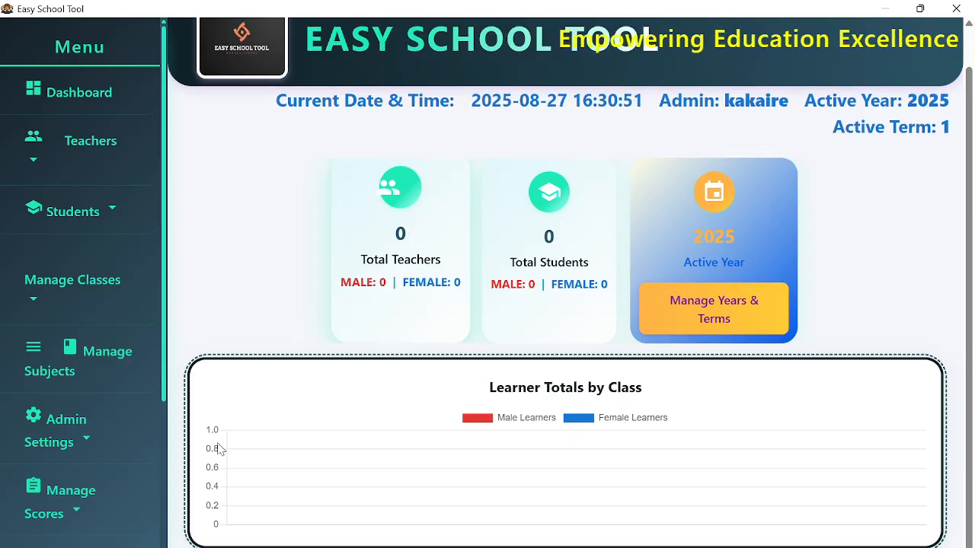
click(110, 211)
click(62, 356)
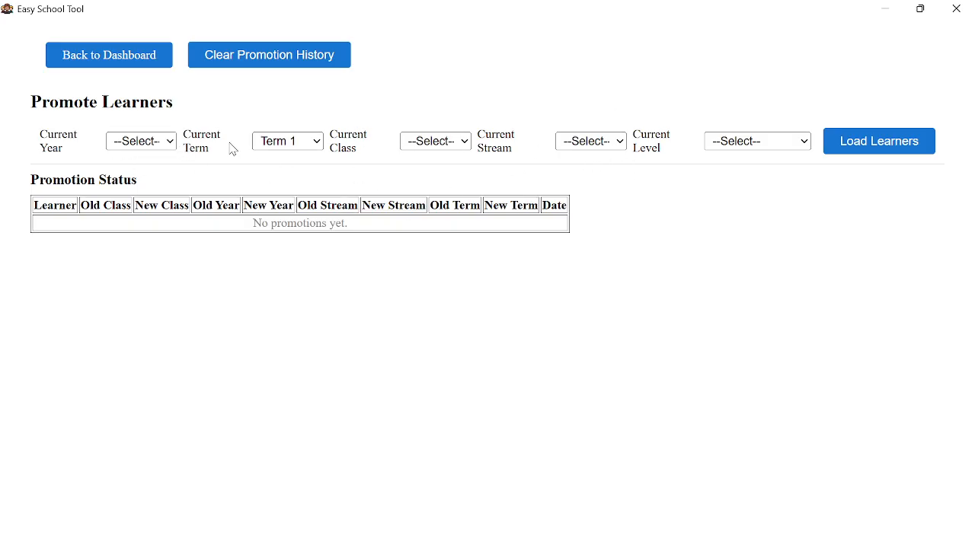
click(62, 61)
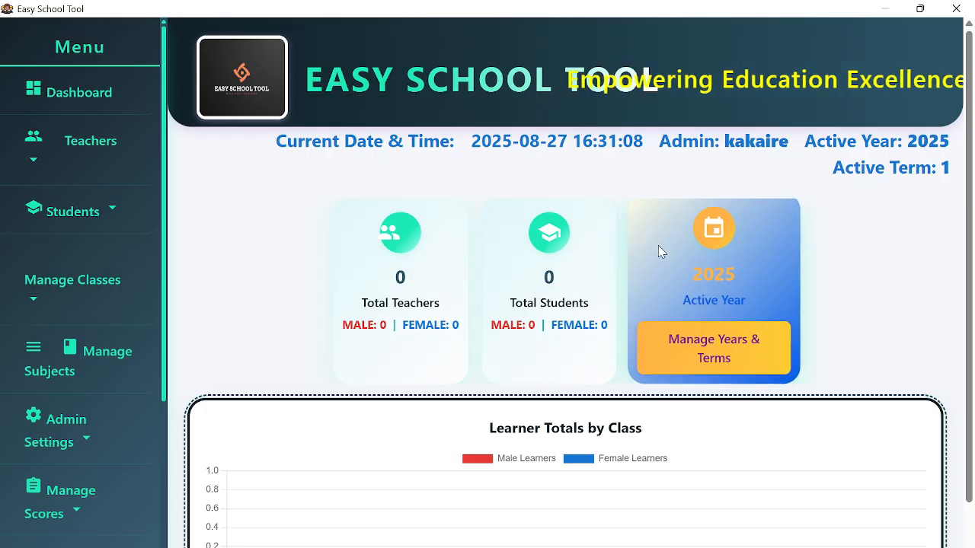
- Expand Manage Classes and choose Add O LEVEL Classes to reach the empty class list
scroll(810, 405, down, 1)
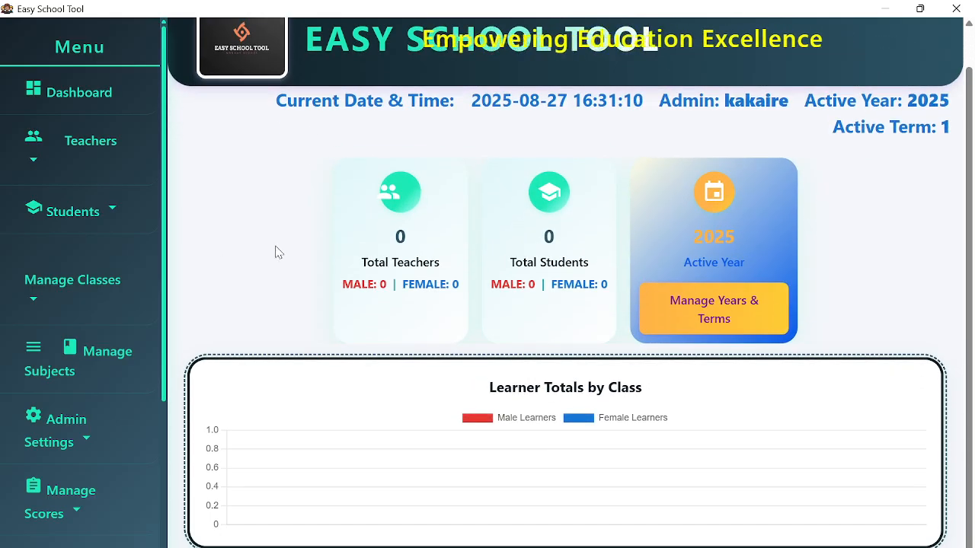
scroll(126, 257, down, 3)
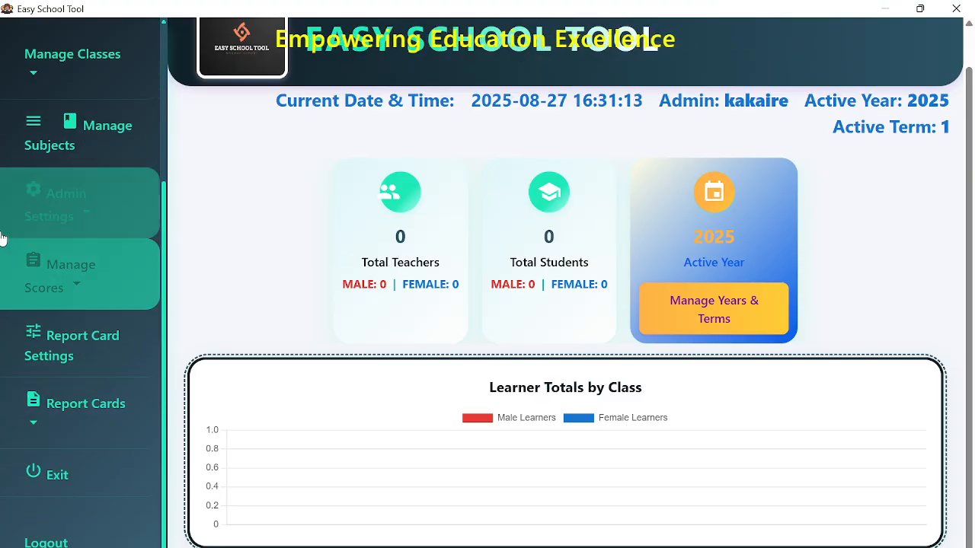
scroll(53, 282, up, 3)
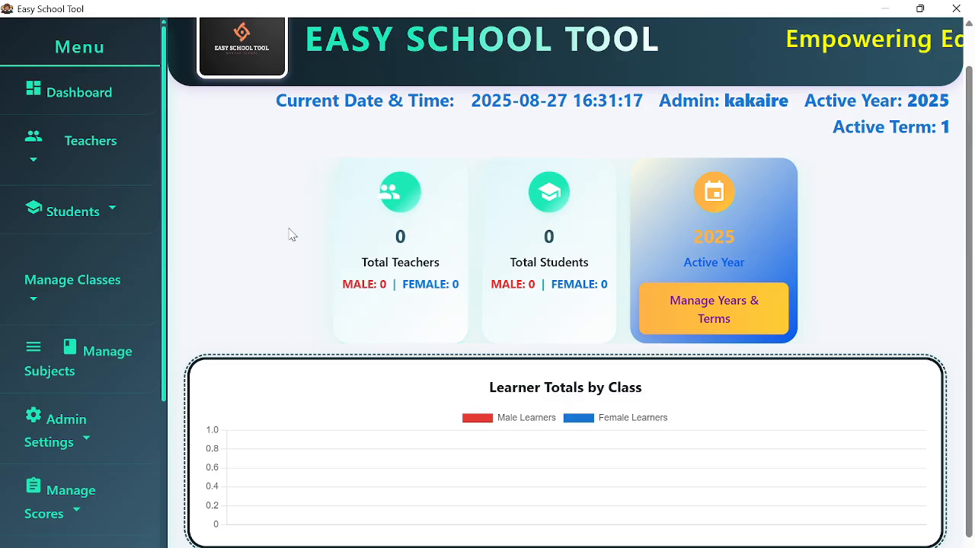
scroll(98, 228, down, 1)
click(94, 213)
click(104, 277)
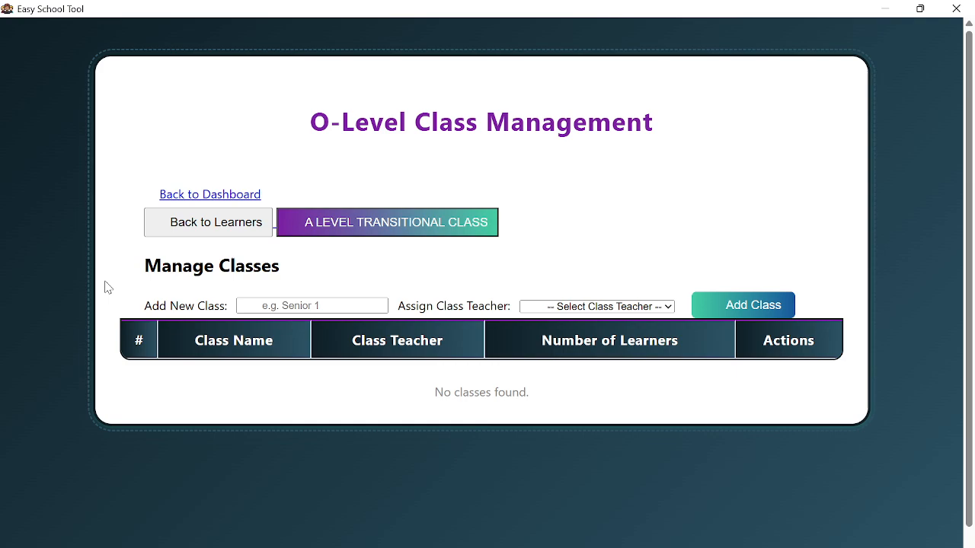
click(211, 195)
scroll(63, 284, up, 1)
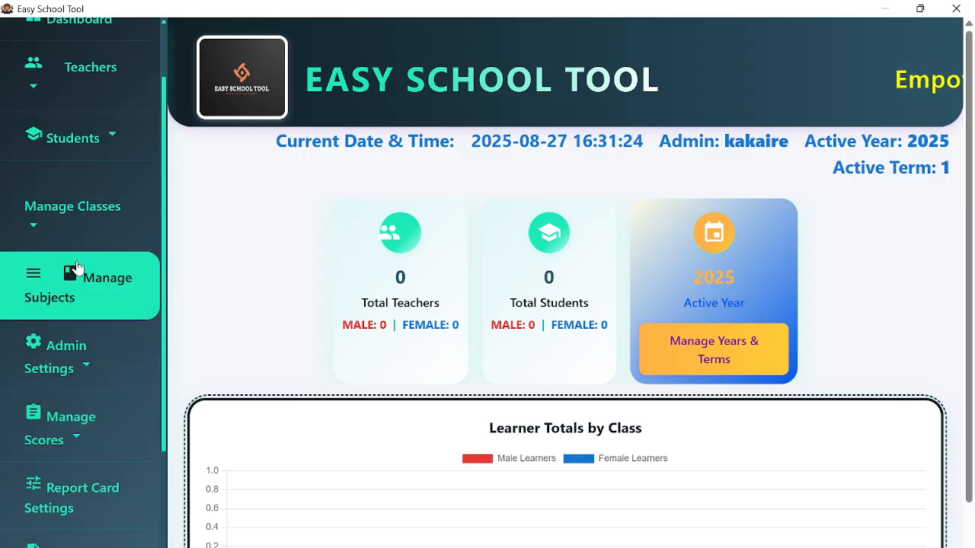
click(44, 216)
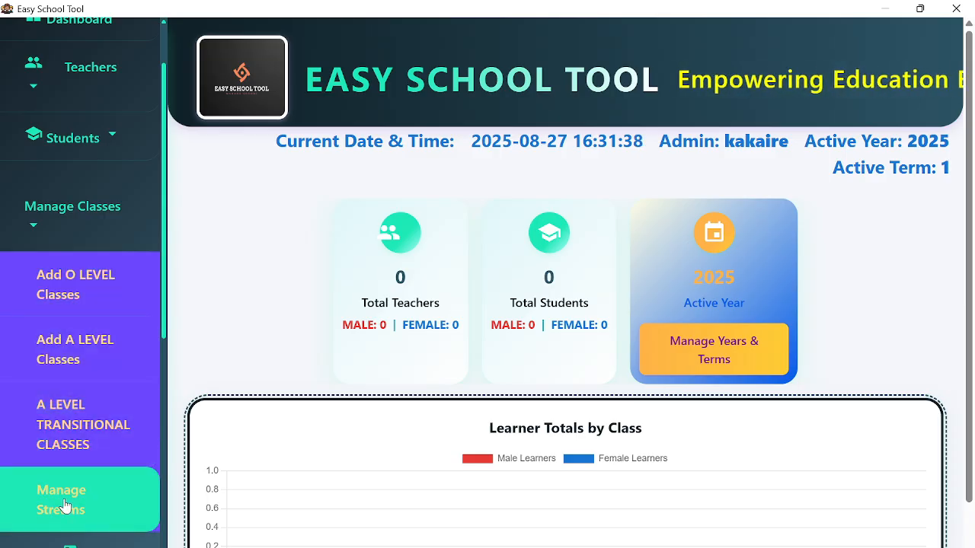
click(124, 295)
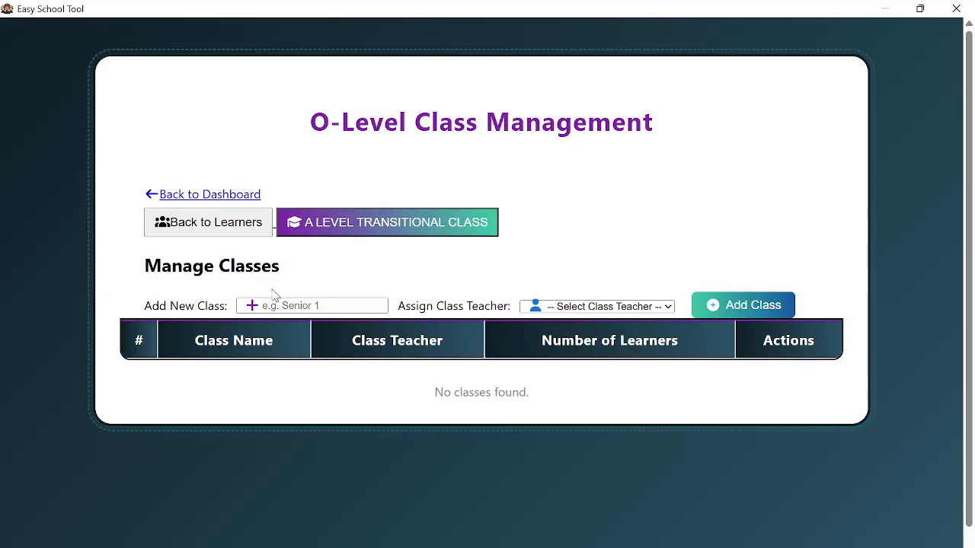
- Add class S1 in capitals, leaving its class teacher unassigned
key(Caps_Lock)
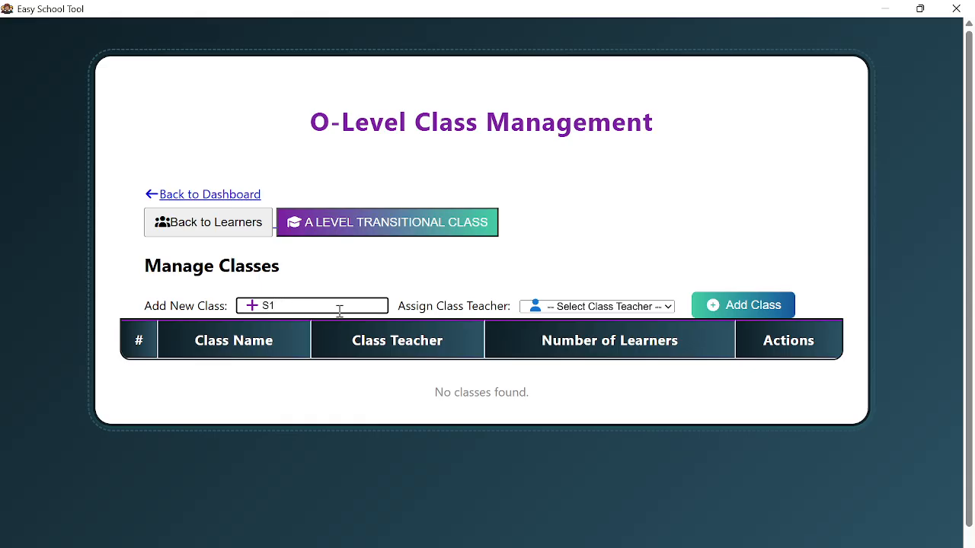
click(734, 308)
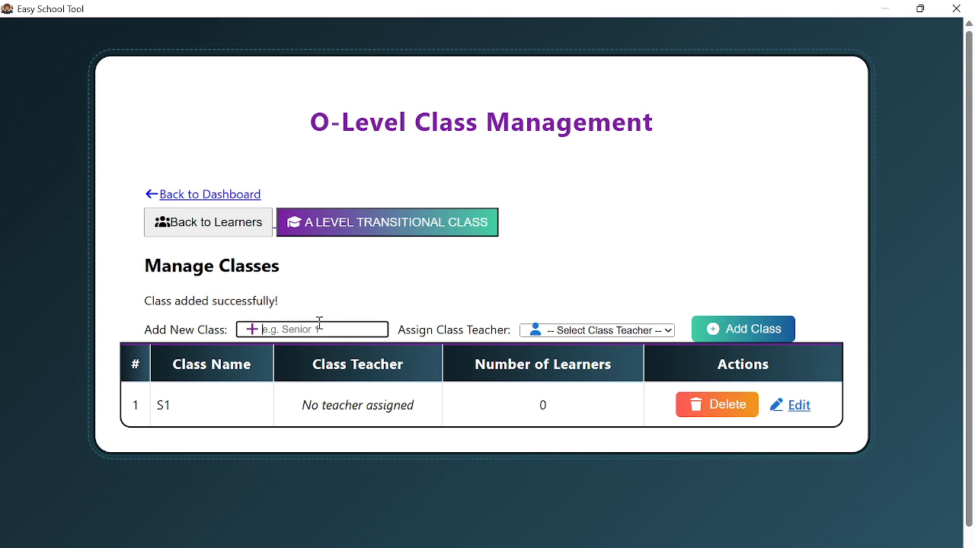
click(566, 334)
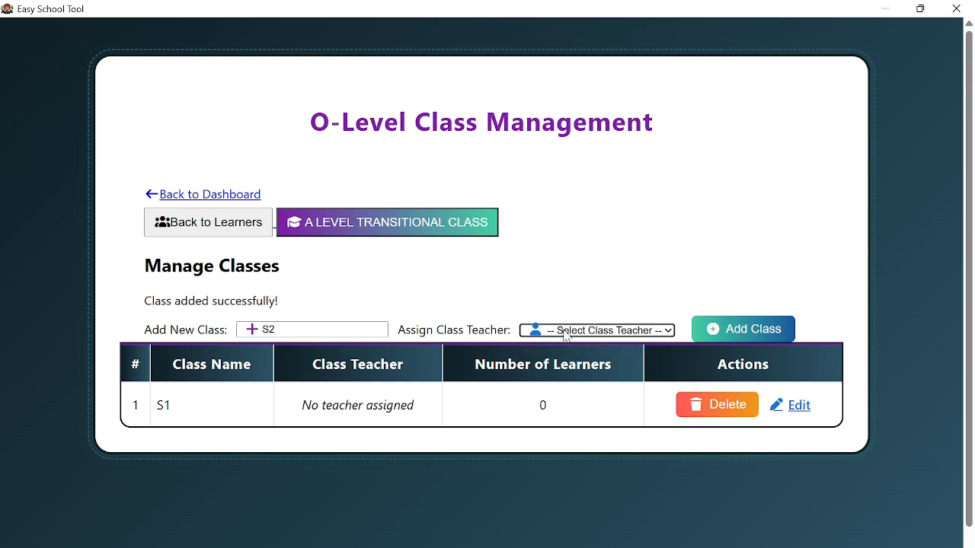
click(565, 332)
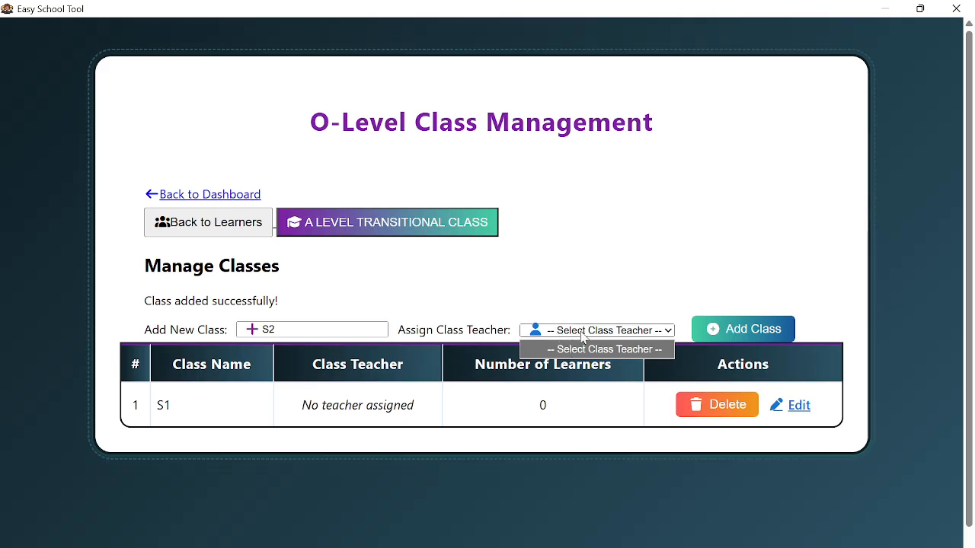
click(584, 338)
- Add classes S2, S3 and S4, each without a class teacher
click(736, 332)
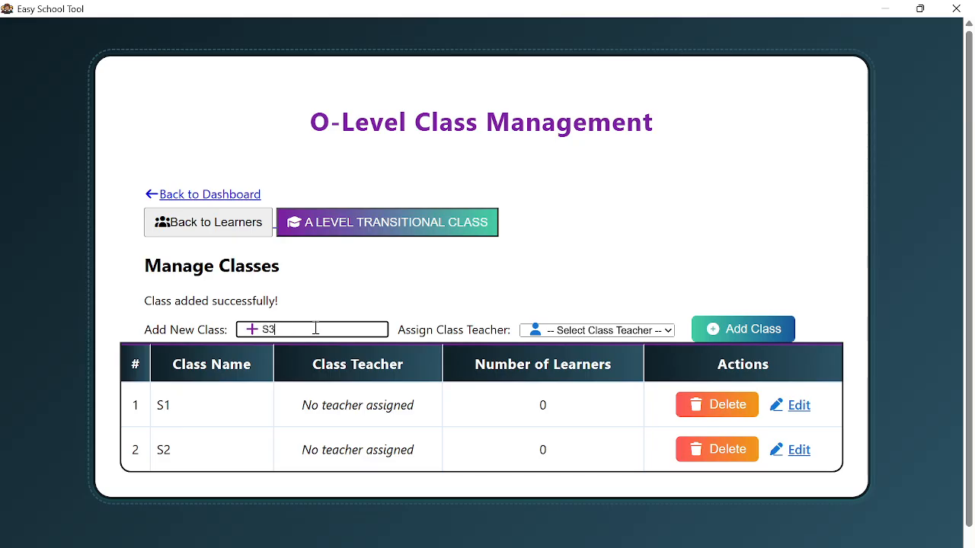
click(714, 340)
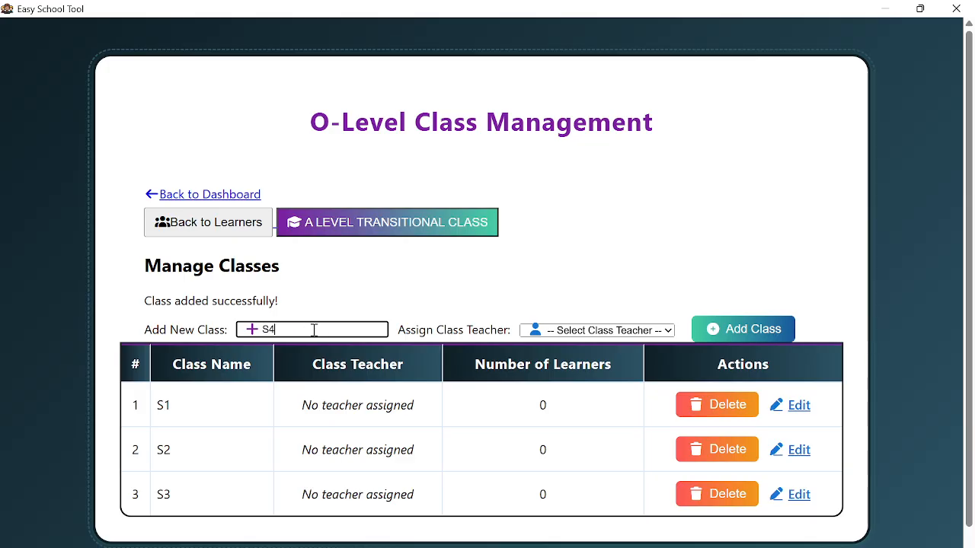
click(728, 335)
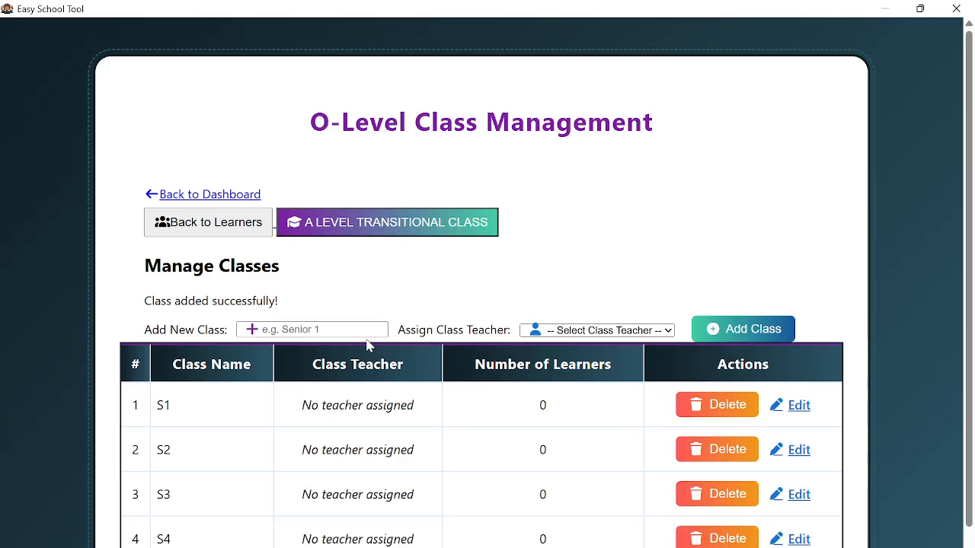
scroll(507, 398, down, 1)
scroll(507, 398, up, 1)
- Return to the dashboard and open Add A LEVEL Classes under Manage Classes
click(198, 198)
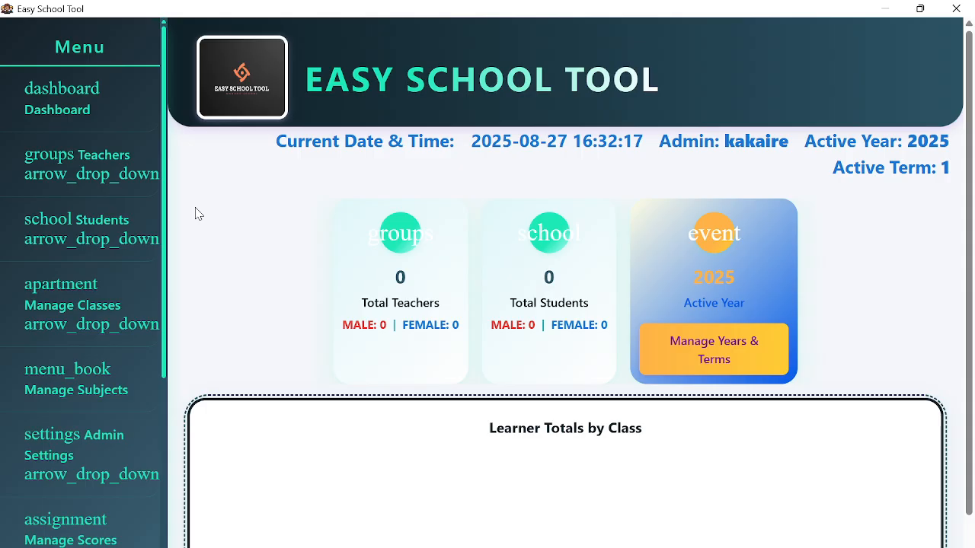
scroll(141, 365, down, 3)
scroll(342, 352, down, 1)
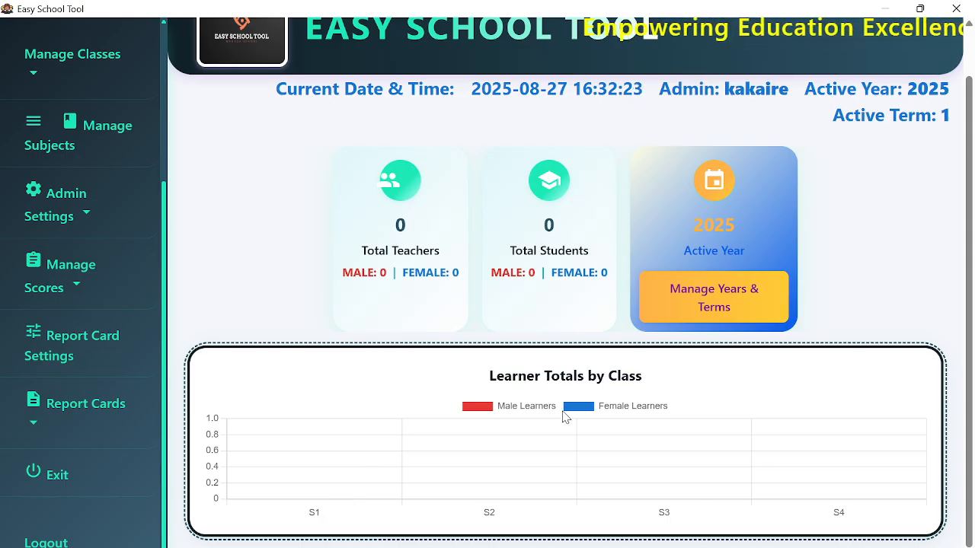
scroll(533, 389, up, 1)
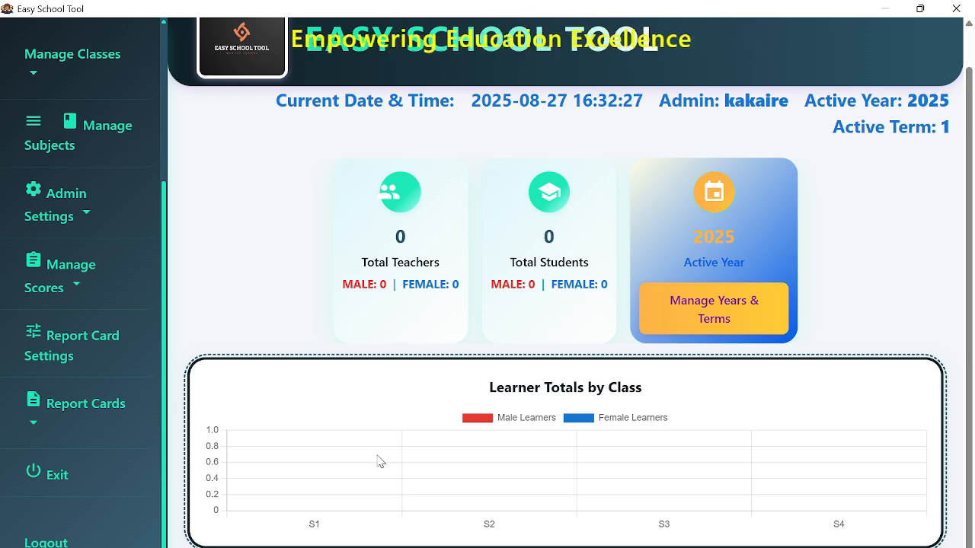
scroll(321, 530, down, 1)
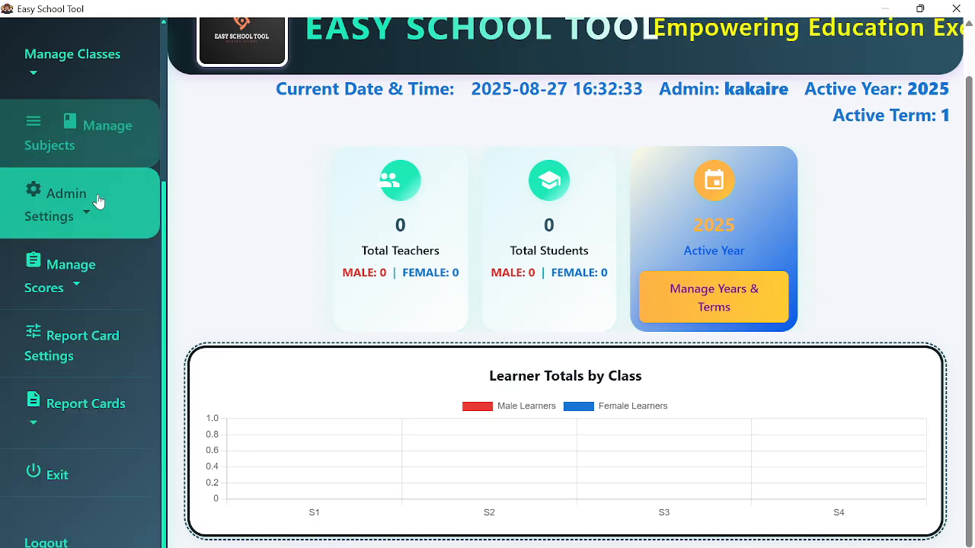
scroll(84, 194, up, 2)
mouse_move(85, 165)
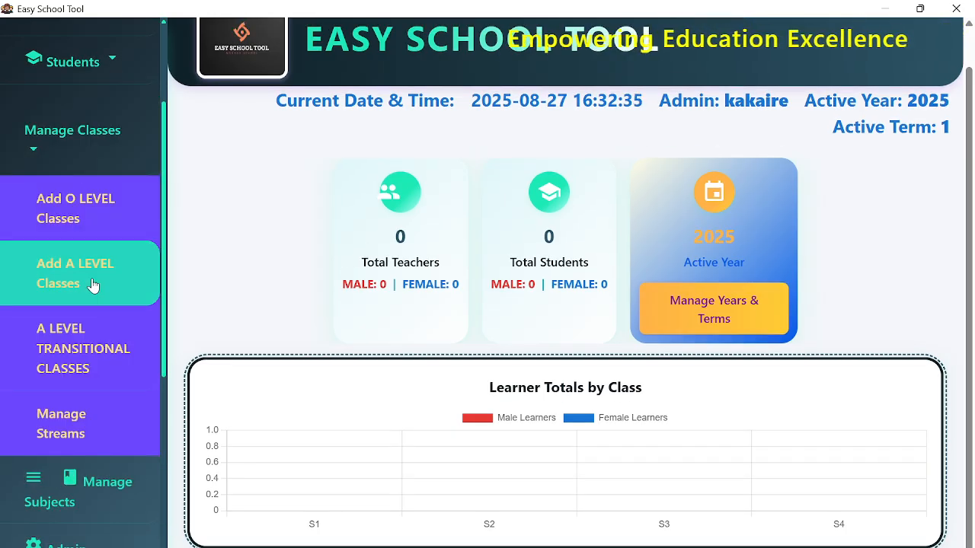
click(93, 283)
- Enter S5 as a new A-Level class, add it, and return to the dashboard
click(314, 297)
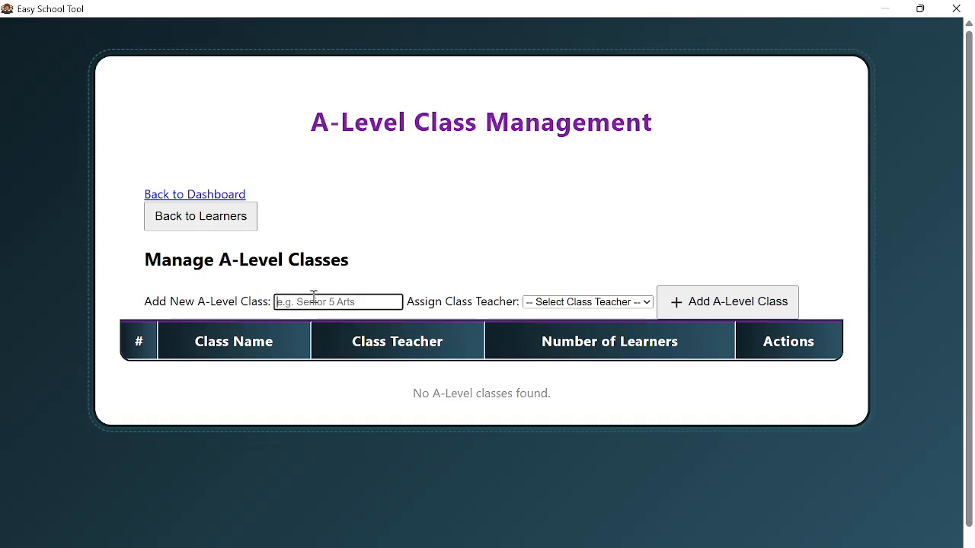
text(S5)
click(356, 257)
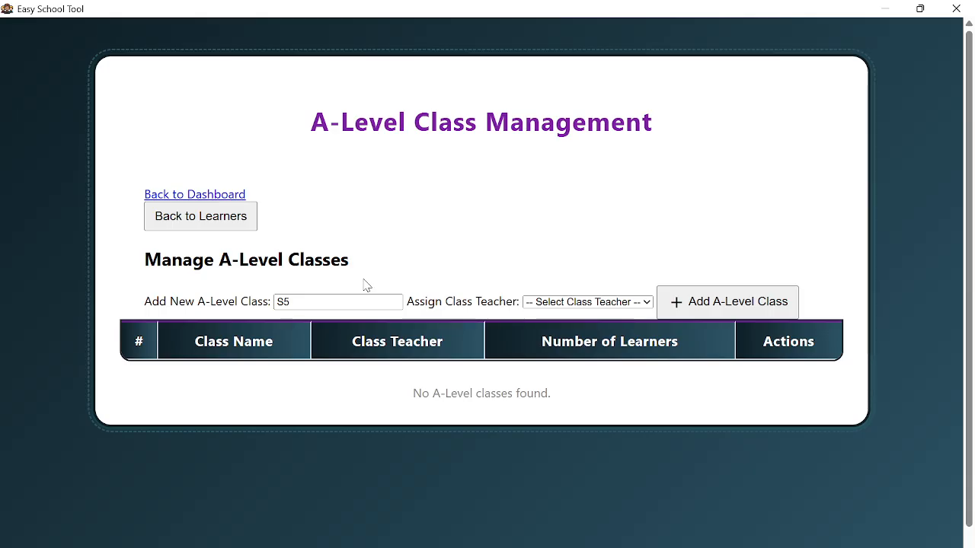
click(708, 305)
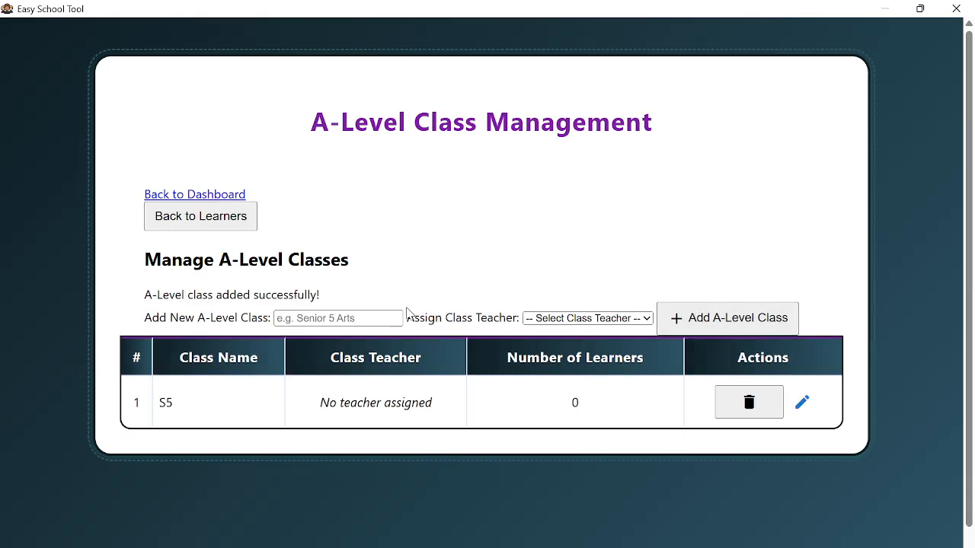
click(192, 195)
- Expand Manage Classes and go to the A LEVEL TRANSITIONAL CLASSES page
scroll(810, 525, down, 1)
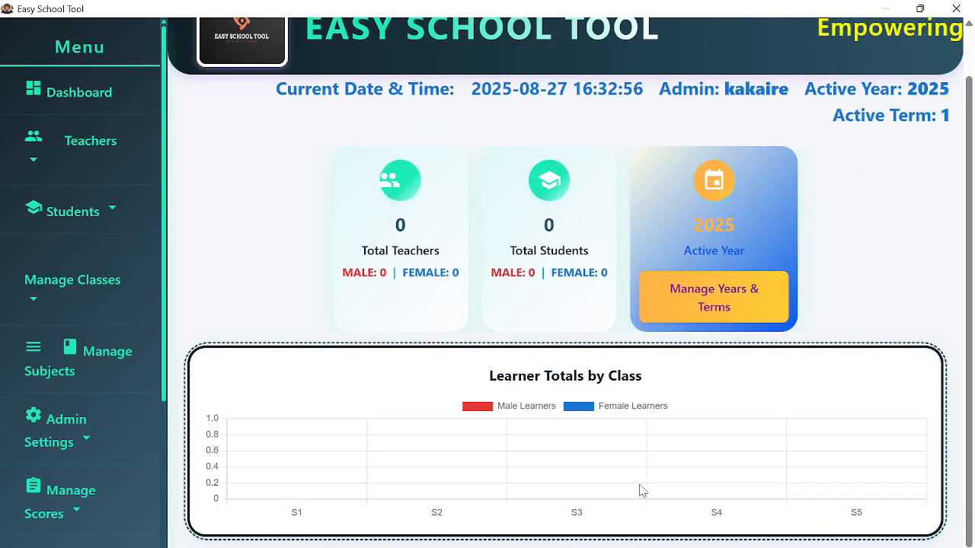
scroll(119, 282, down, 3)
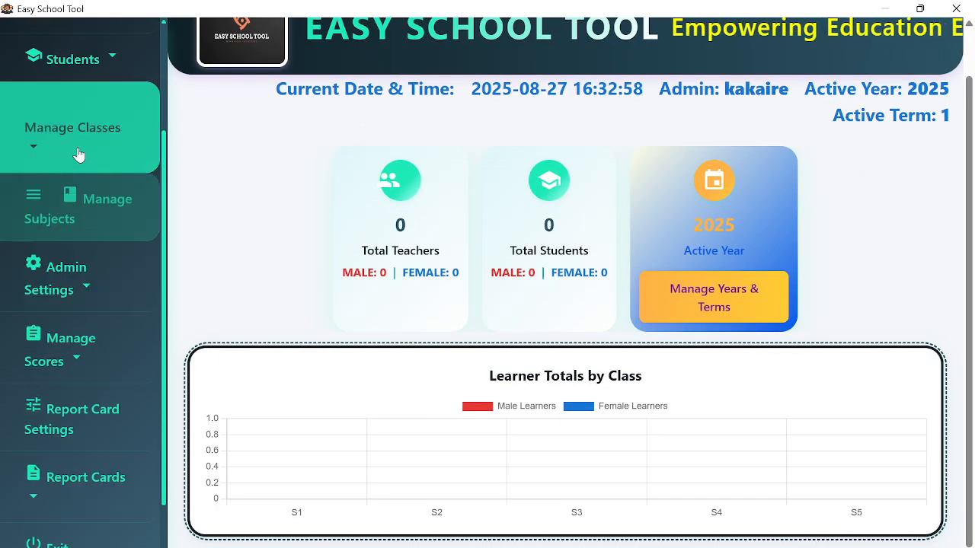
click(76, 149)
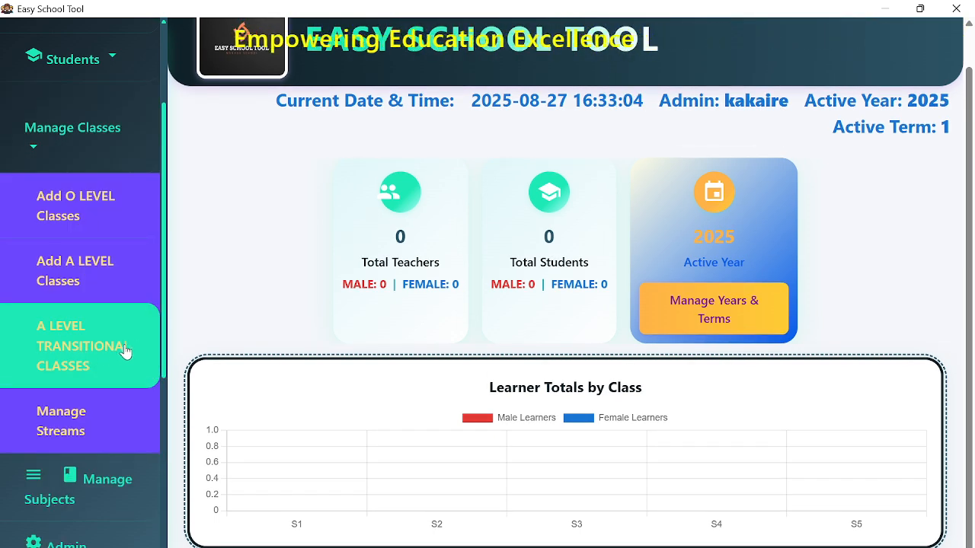
click(110, 351)
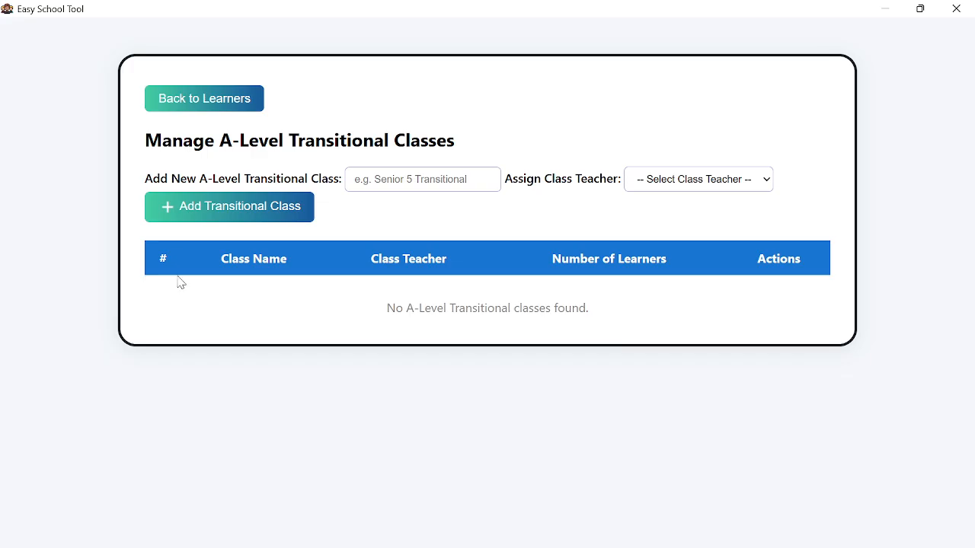
- Add transitional class S6, leaving the class teacher unset
click(383, 180)
text(S6)
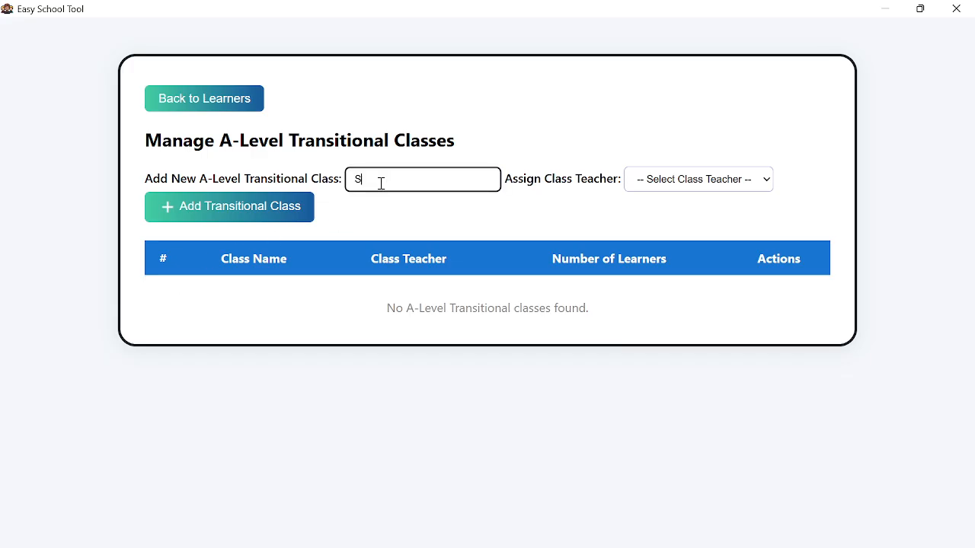
click(256, 213)
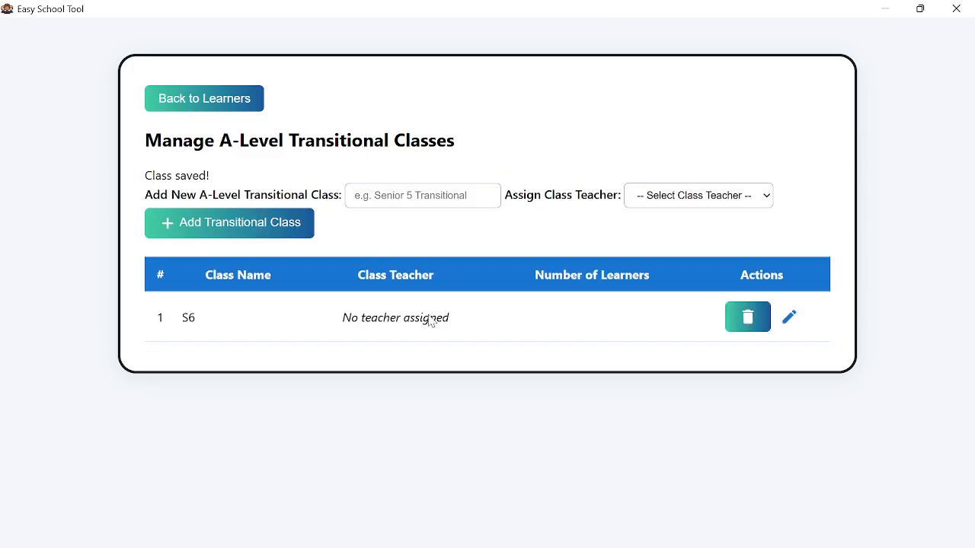
click(678, 196)
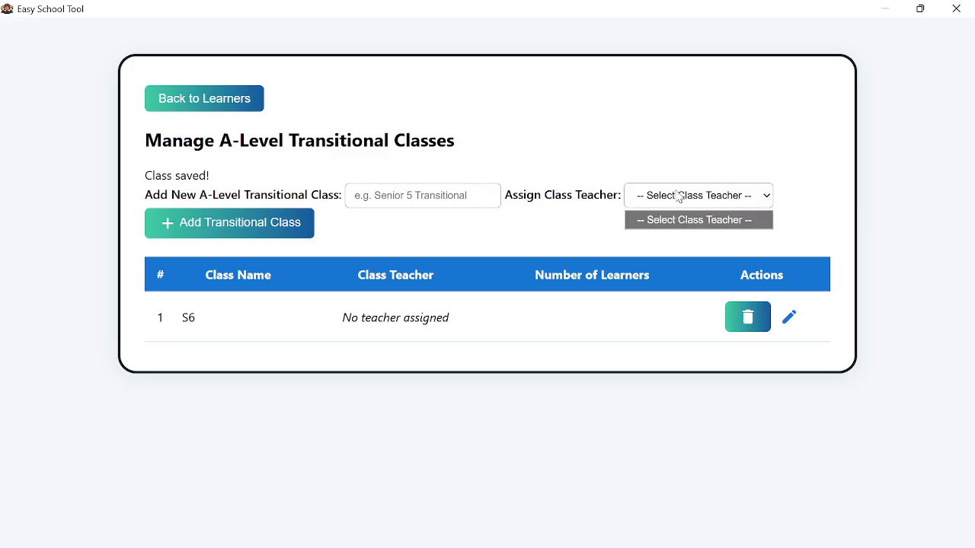
click(678, 196)
click(526, 241)
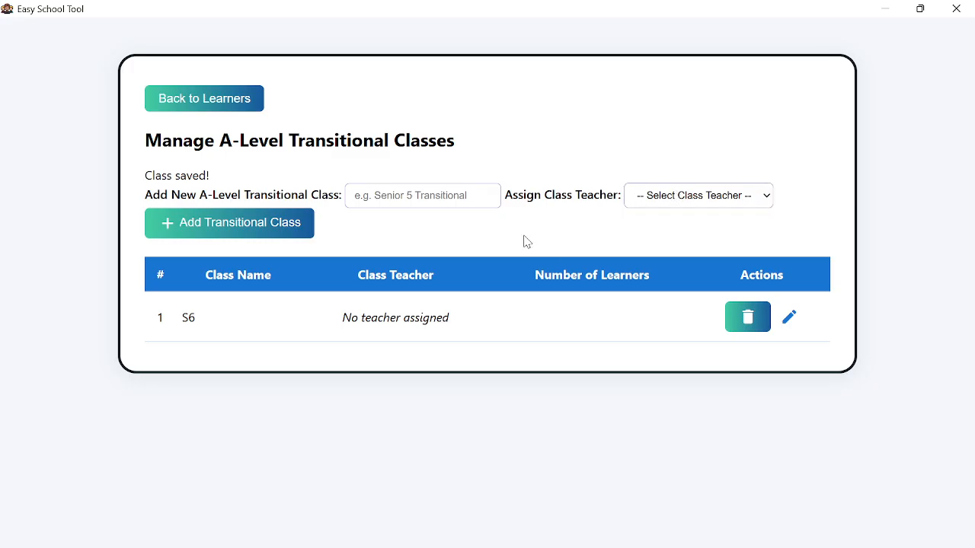
- Try assigning a teacher to S6 via Edit, cancel, and go back to the learners list
click(790, 322)
click(426, 301)
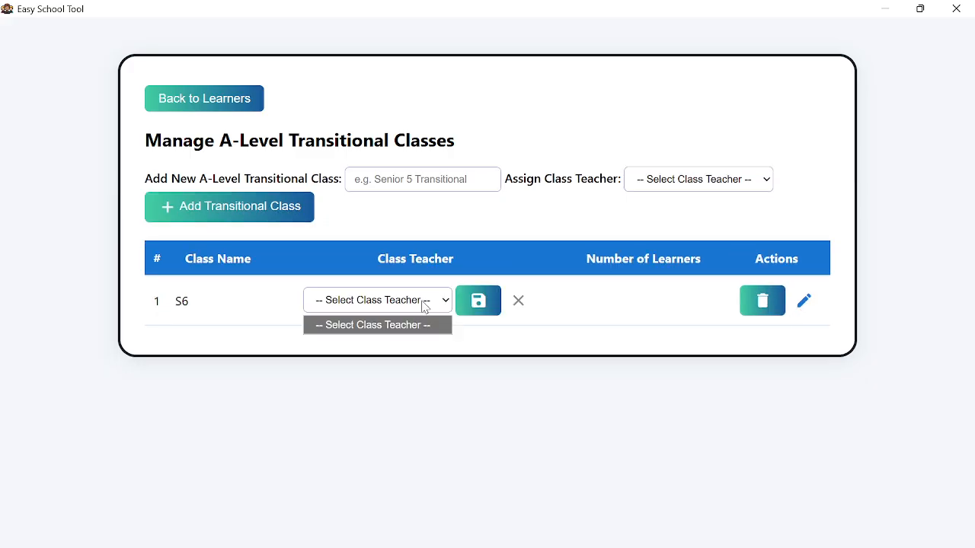
click(423, 304)
click(492, 308)
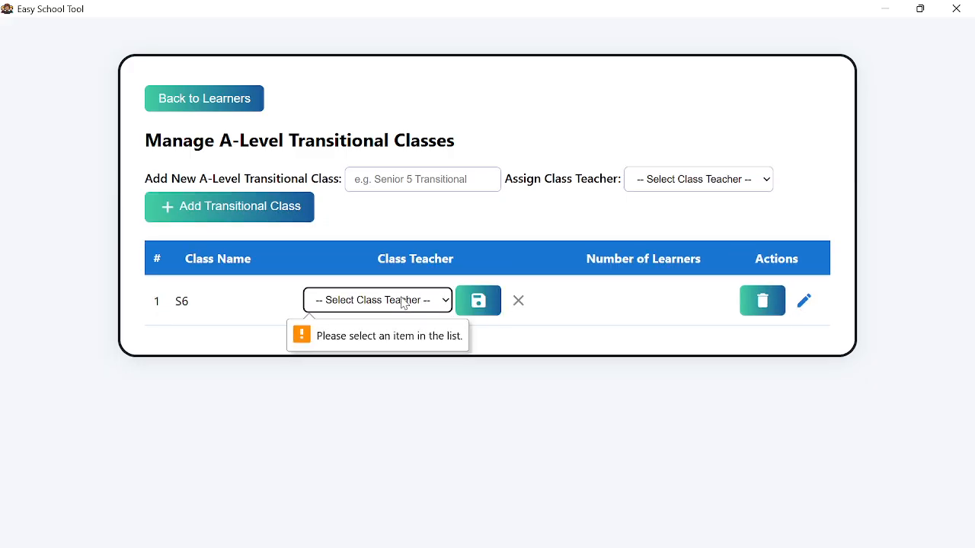
click(402, 300)
click(518, 300)
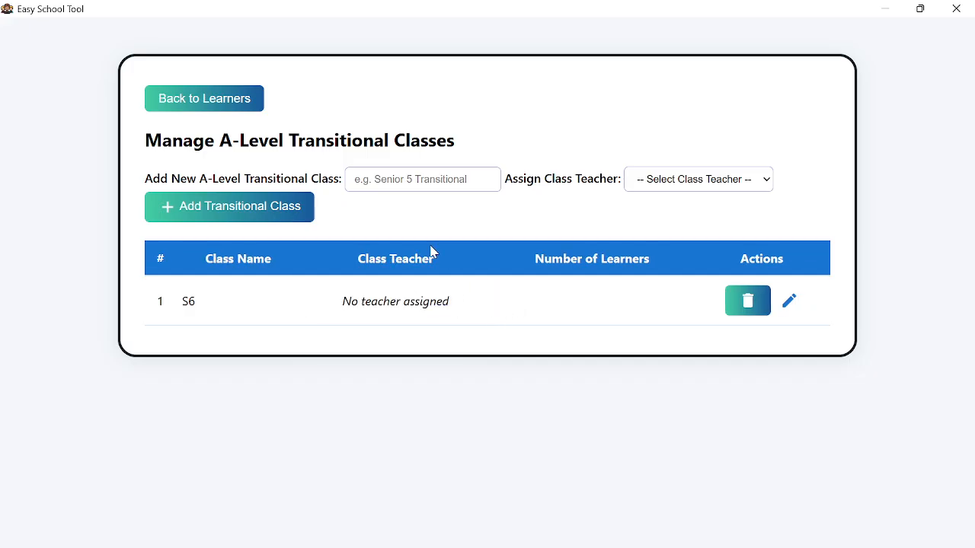
click(231, 103)
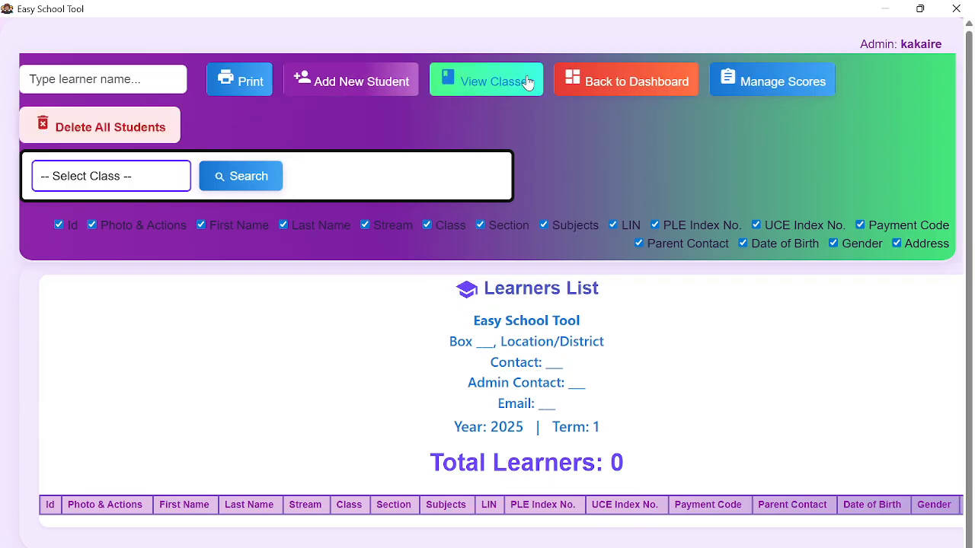
- Go back to the dashboard and expand Admin Settings in the sidebar
click(624, 81)
scroll(459, 409, down, 1)
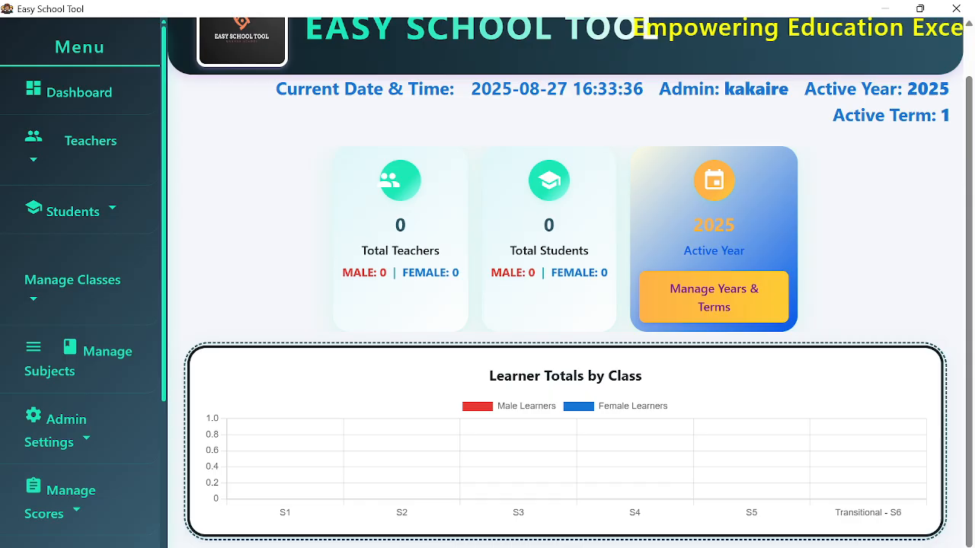
scroll(267, 474, up, 1)
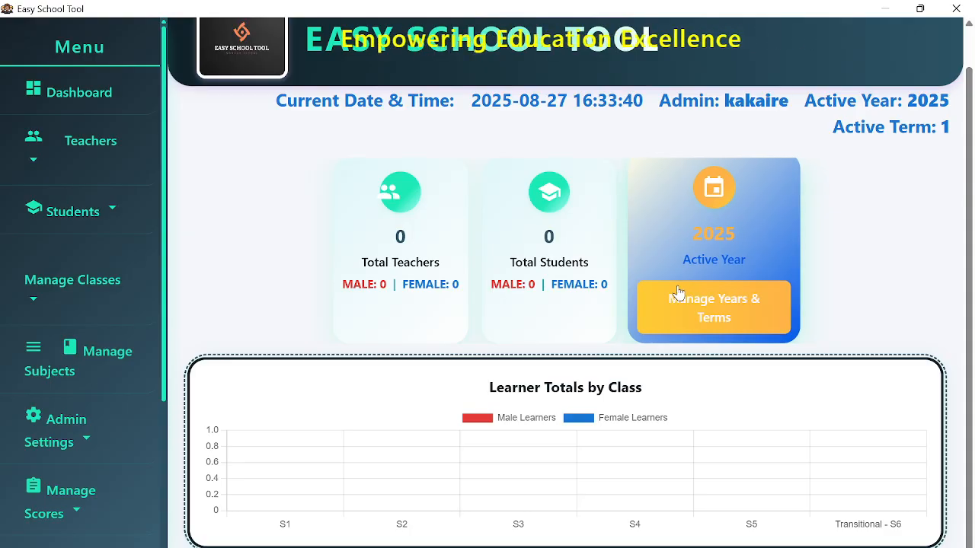
scroll(156, 373, down, 1)
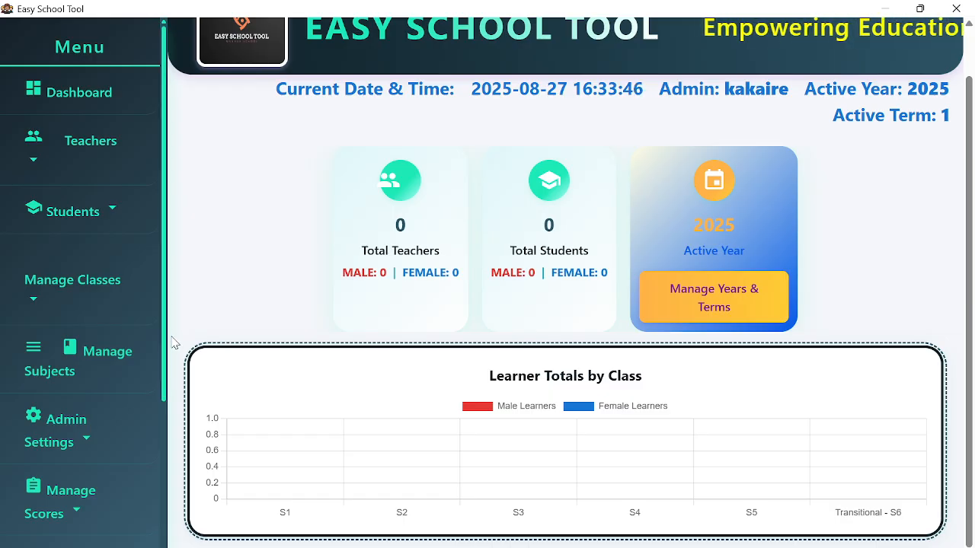
scroll(114, 347, down, 2)
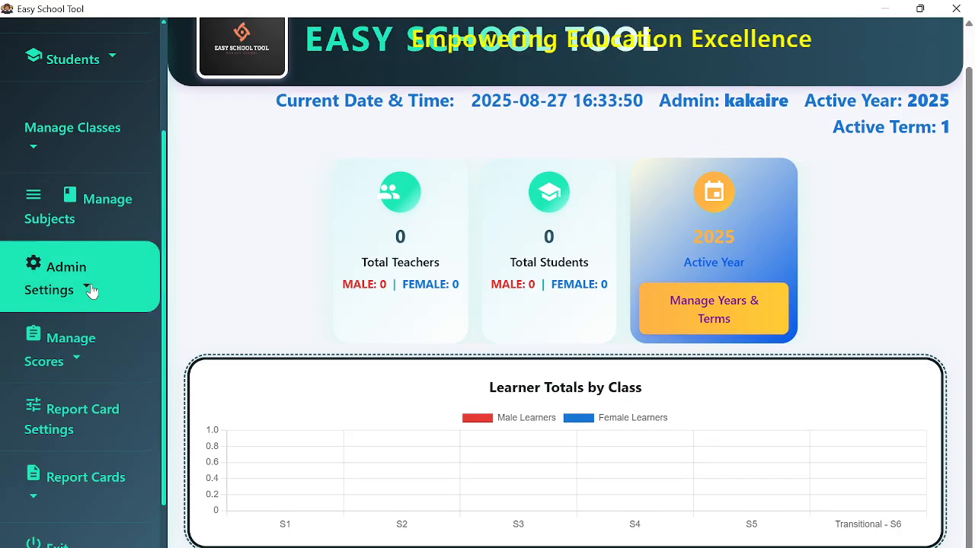
click(90, 291)
click(90, 291)
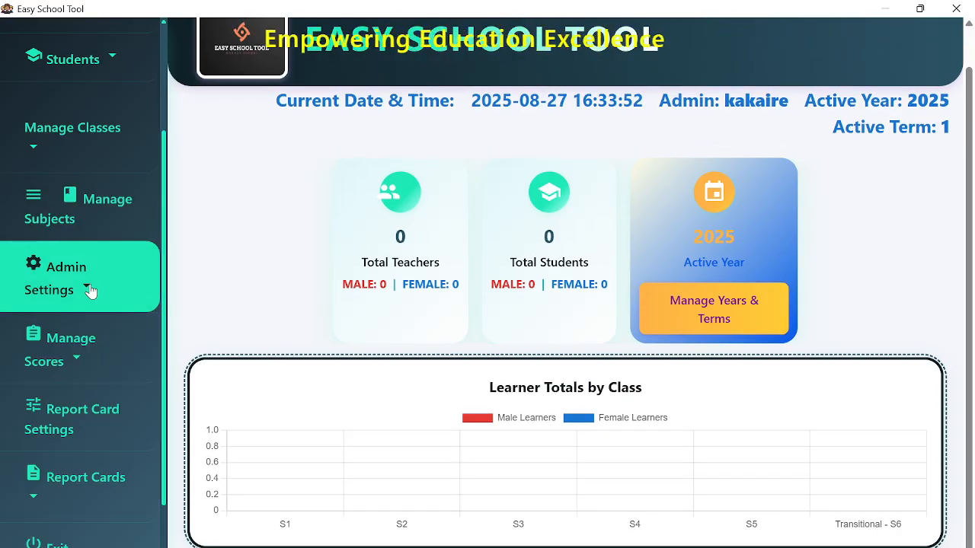
click(90, 291)
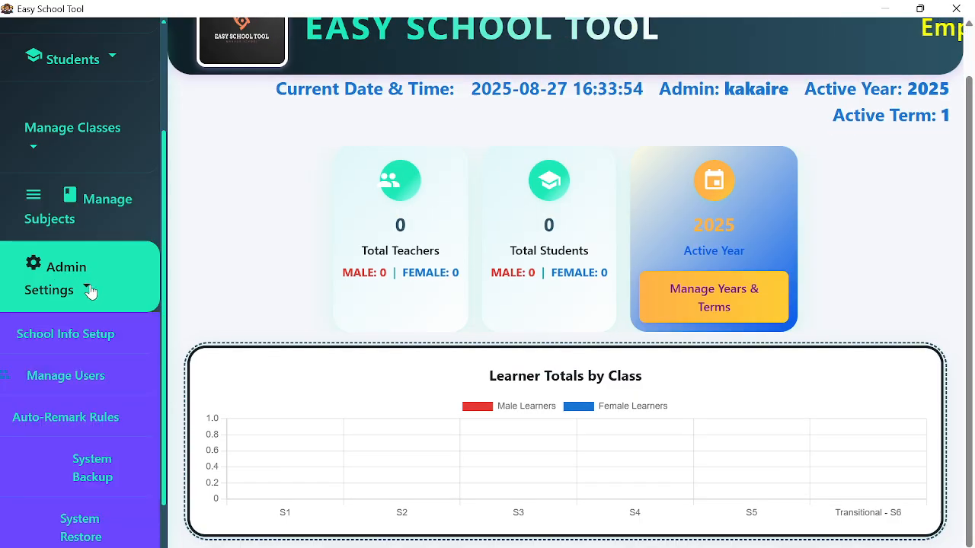
- Open School Info Setup and enter the school name BUKANGA SEED SECONDARY SCHOOL
click(68, 342)
scroll(287, 326, down, 1)
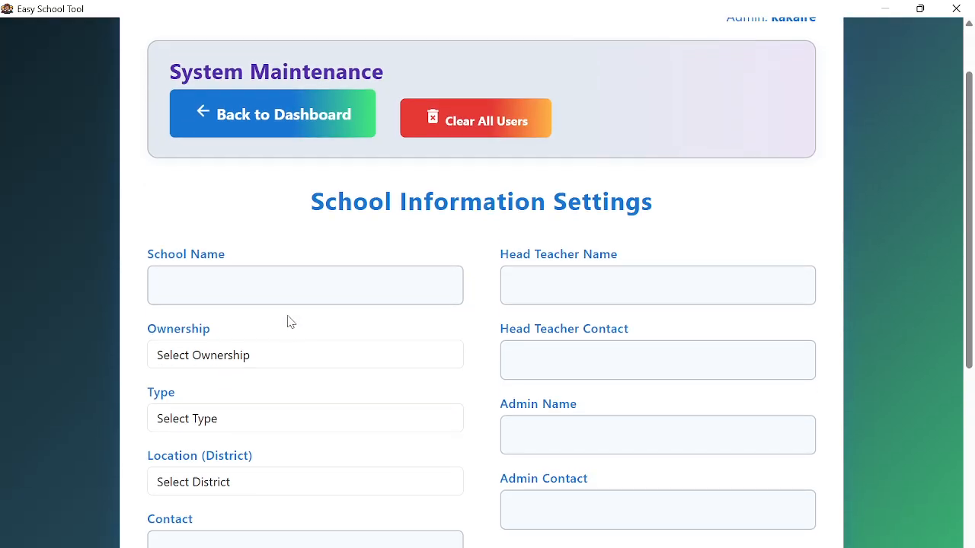
click(261, 286)
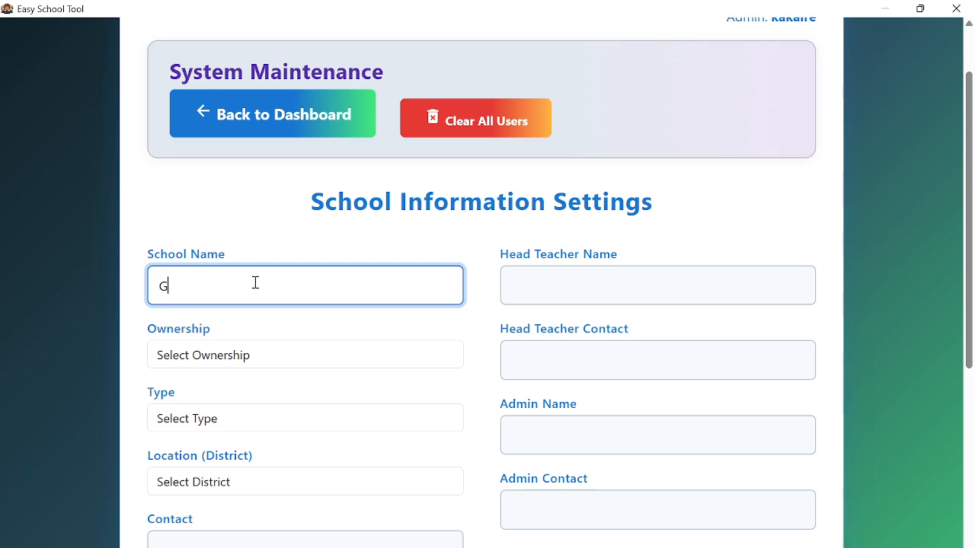
text(BUKANGA SEED SECONDARY SCH)
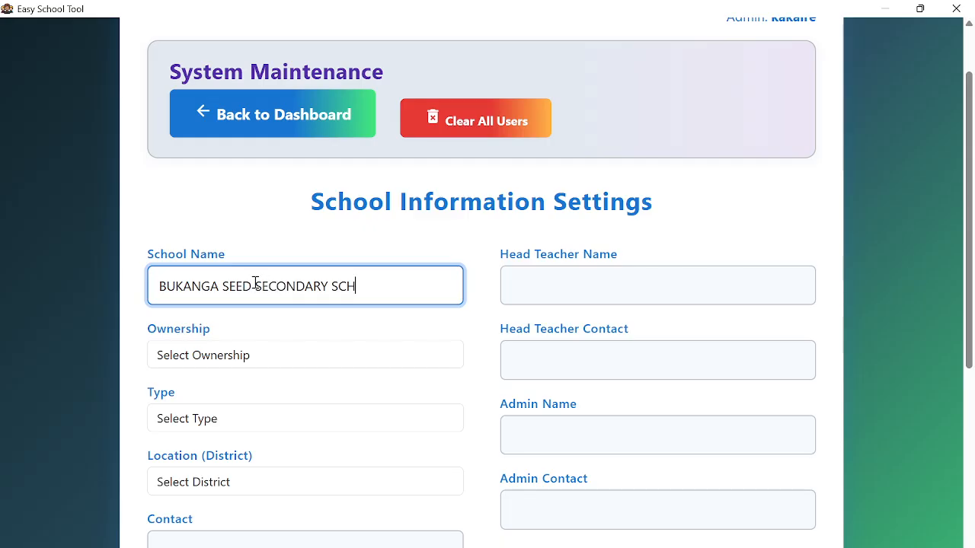
text(OOL)
- Set ownership to Government and school type to Secondary
click(220, 365)
click(221, 407)
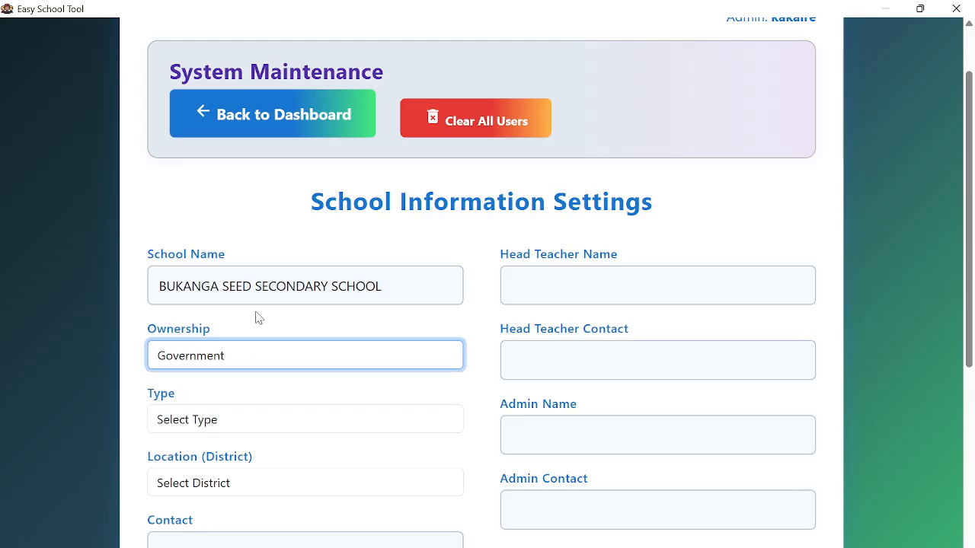
scroll(256, 318, down, 2)
click(233, 267)
click(229, 338)
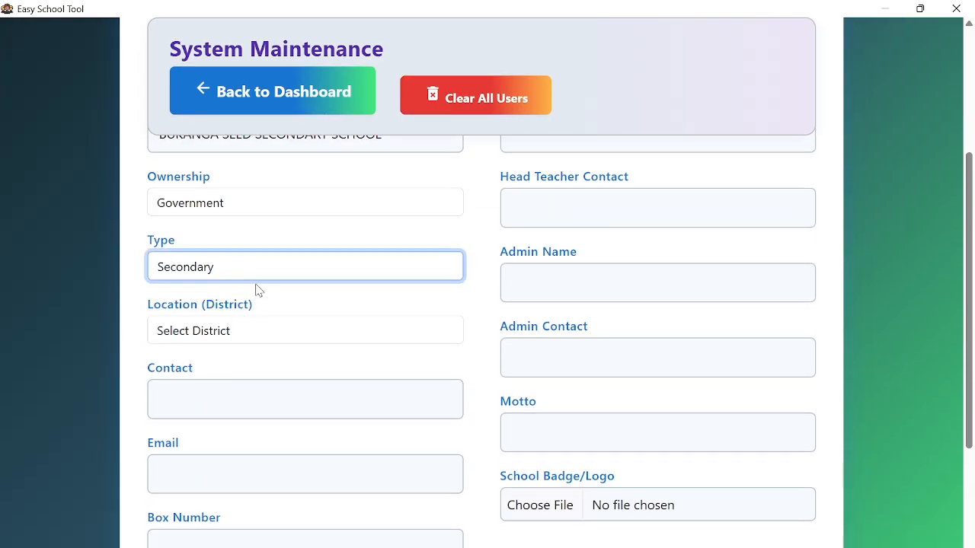
scroll(257, 289, down, 1)
click(248, 256)
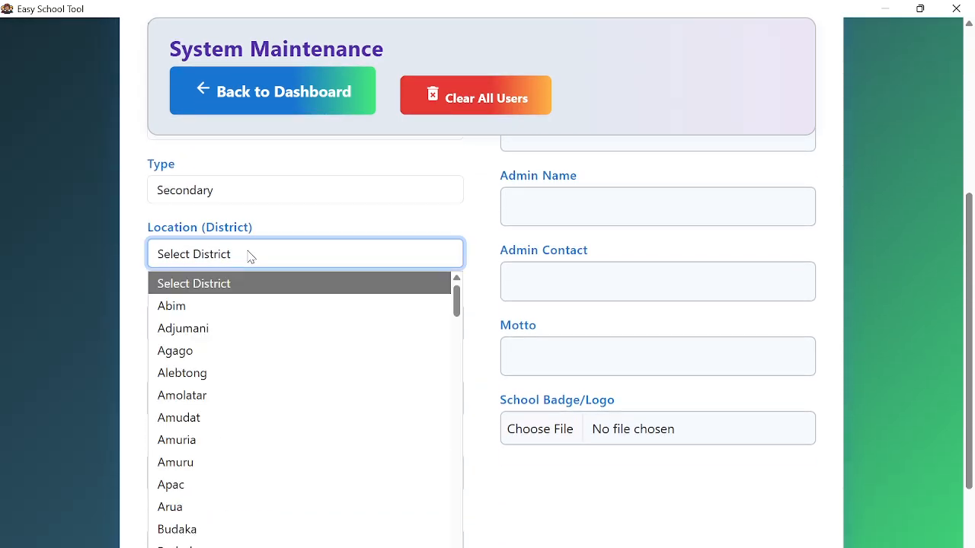
- Set the district to Luuka and enter the school's contact number and e-mail
text(lu)
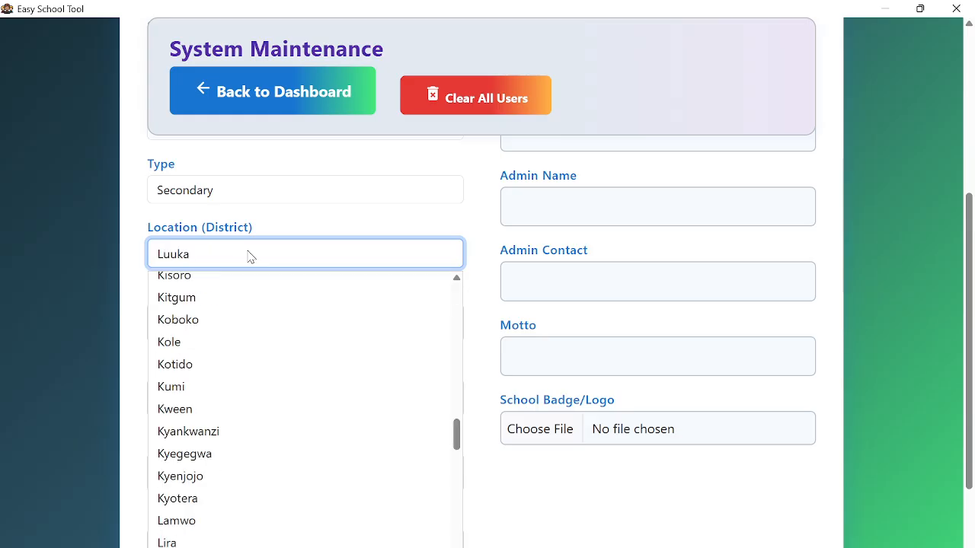
key(Return)
click(214, 330)
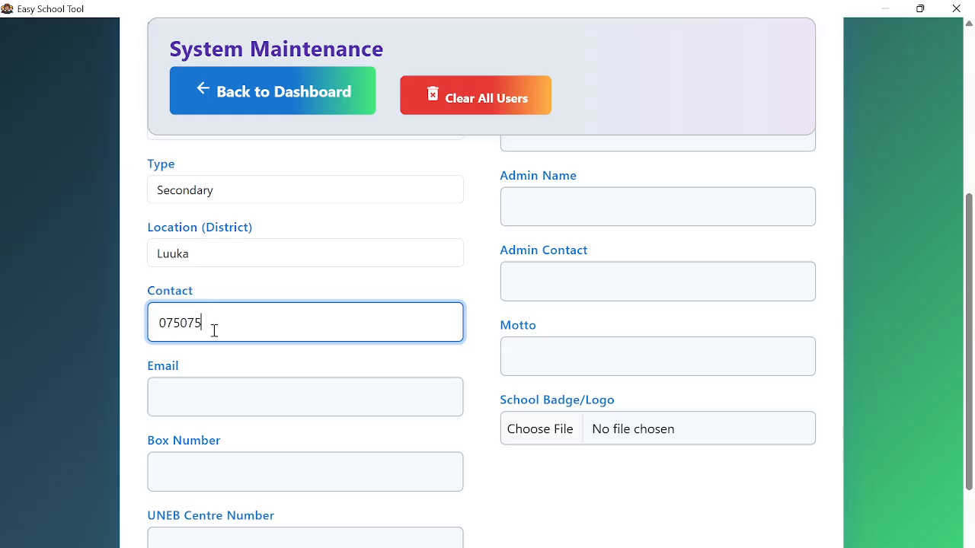
click(240, 399)
key(Caps_Lock)
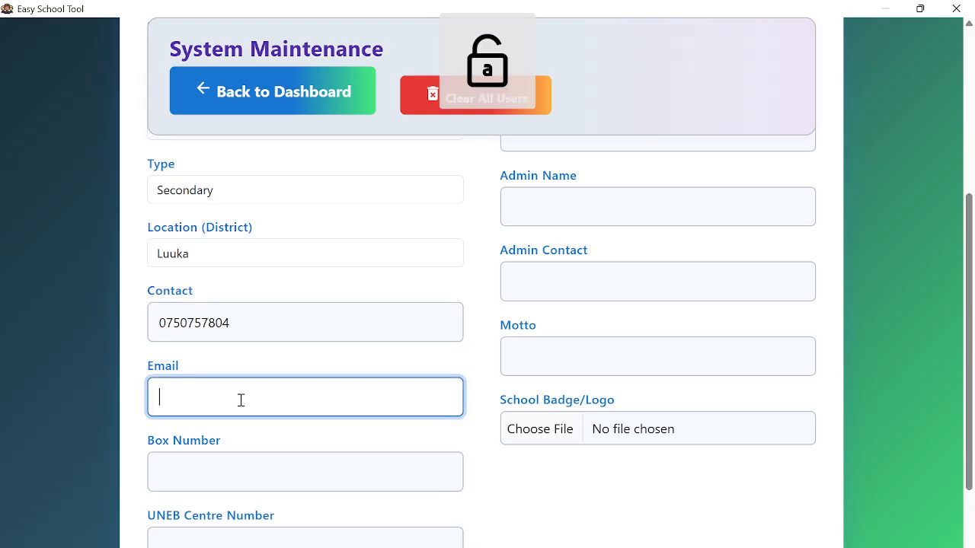
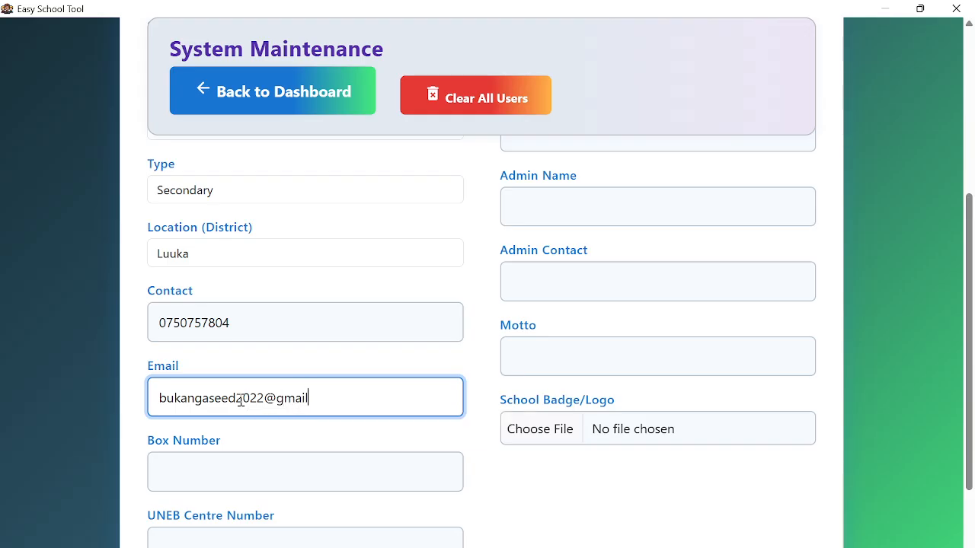
- Fill in the school's box number and UNEB centre number
click(251, 477)
key(Caps_Lock)
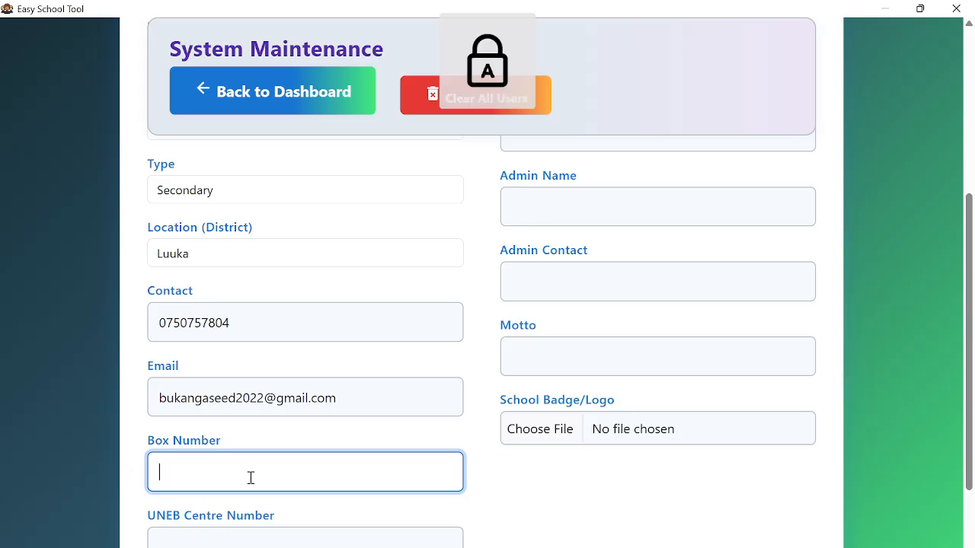
text(P .O BOX 360)
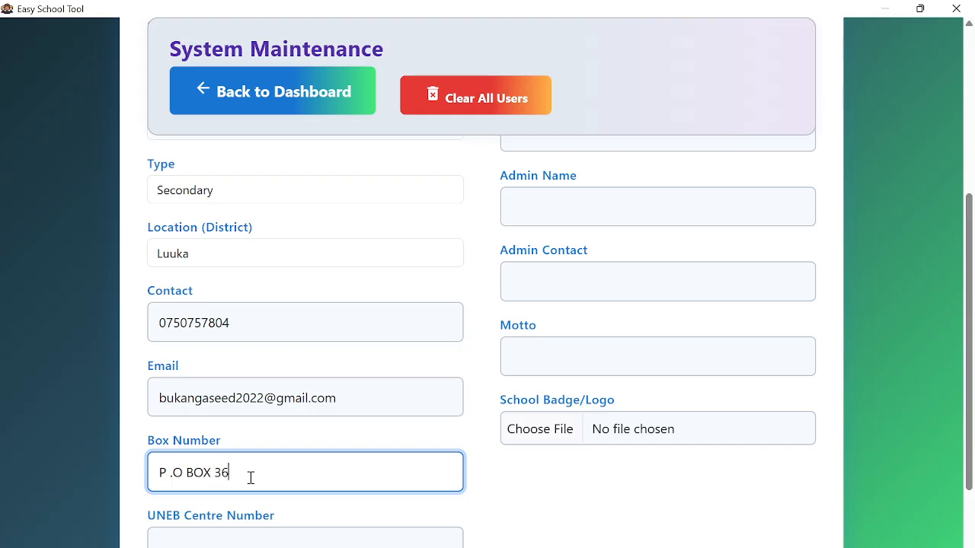
scroll(272, 403, down, 2)
click(262, 420)
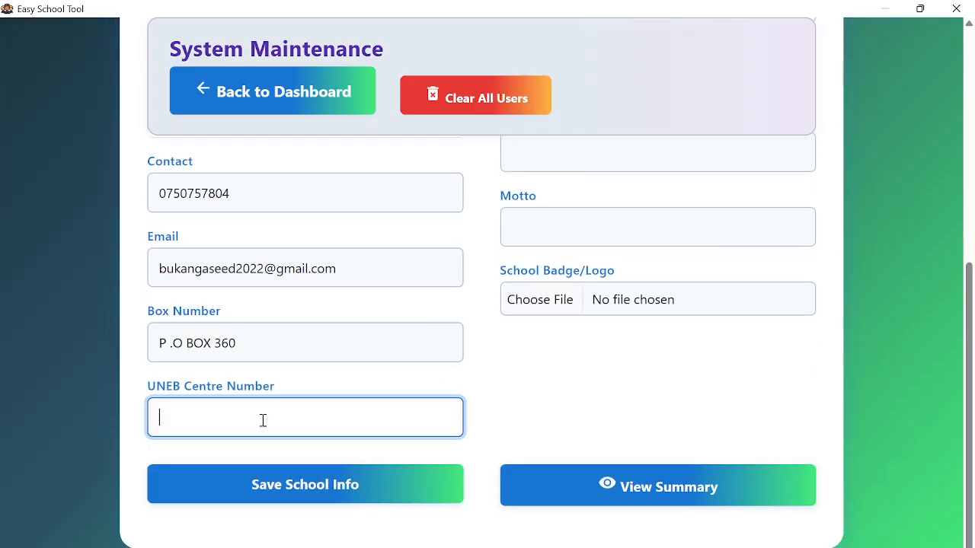
text(U2448)
click(380, 379)
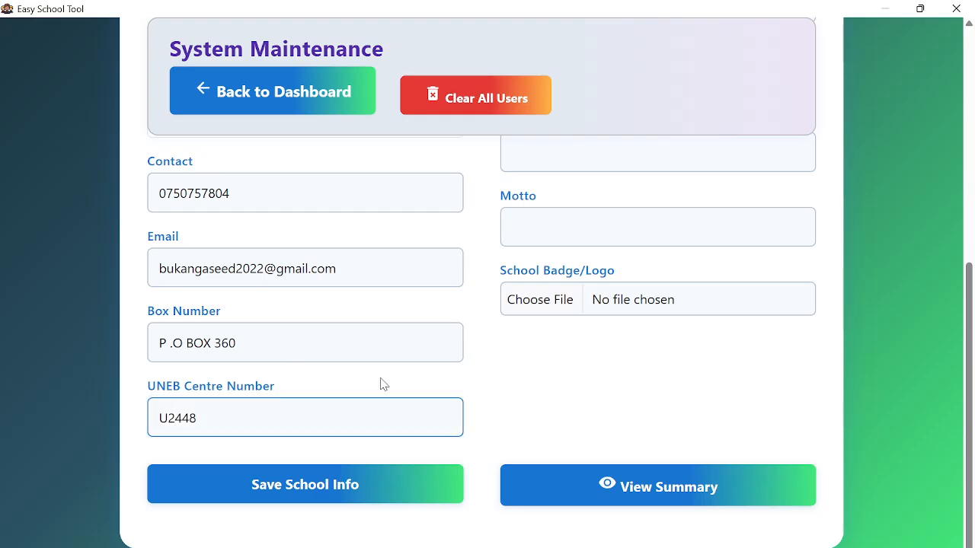
- Enter the head teacher's name and phone number
scroll(298, 279, up, 5)
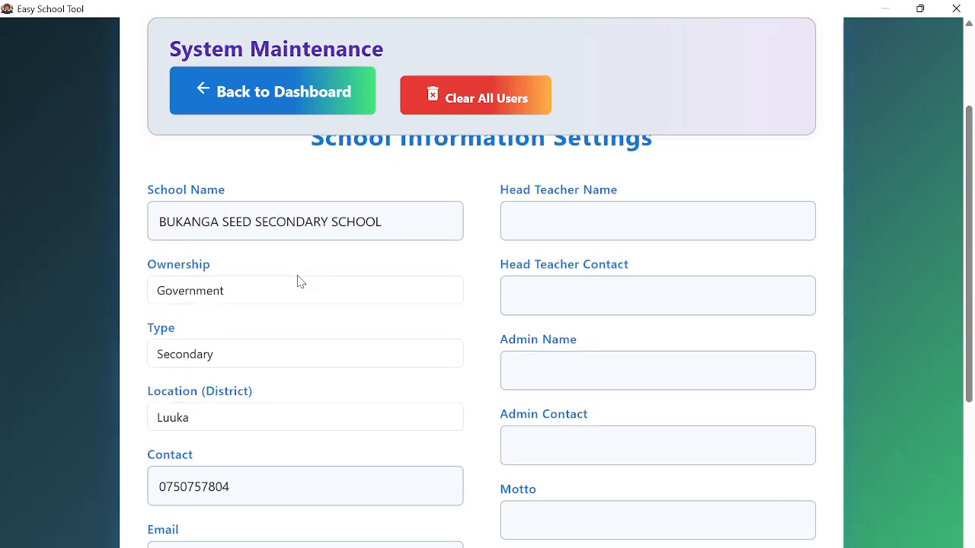
scroll(301, 281, down, 2)
scroll(305, 283, up, 4)
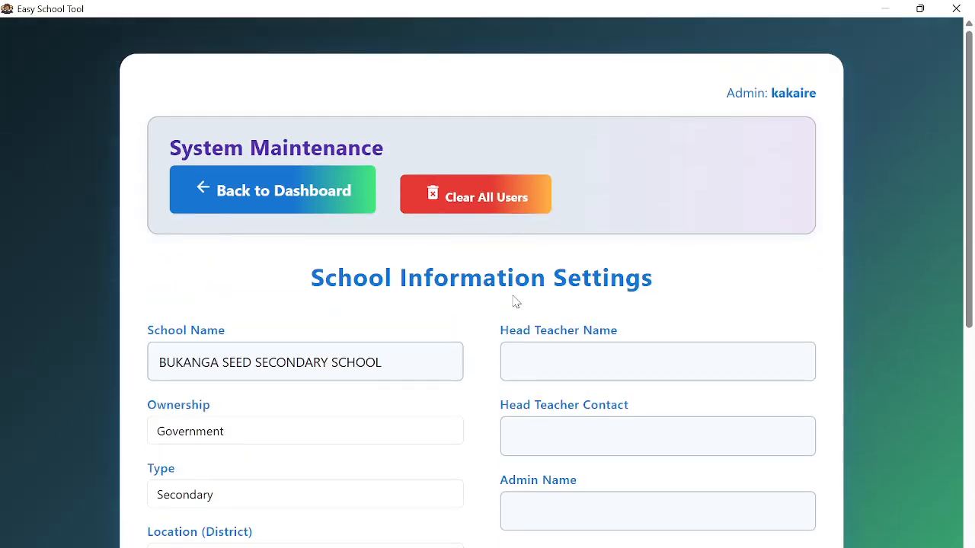
click(552, 369)
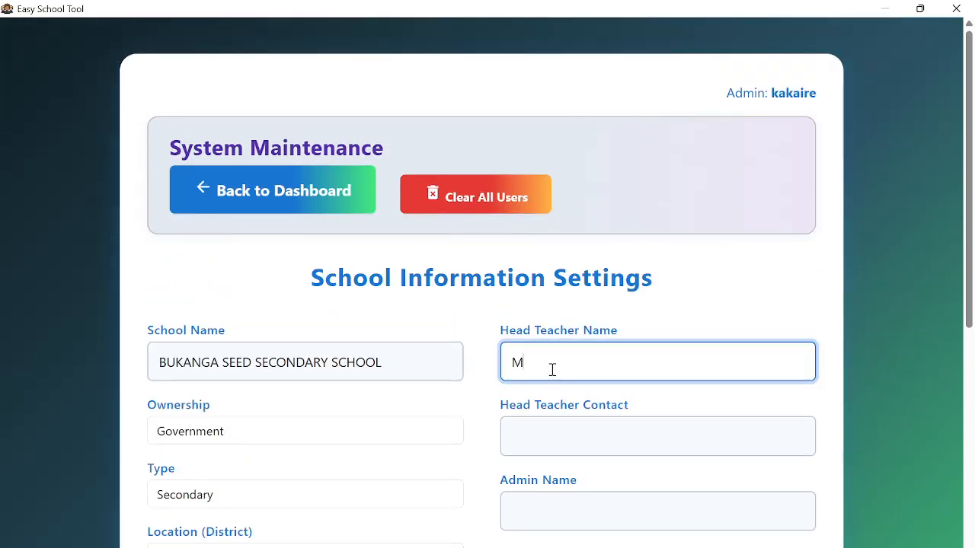
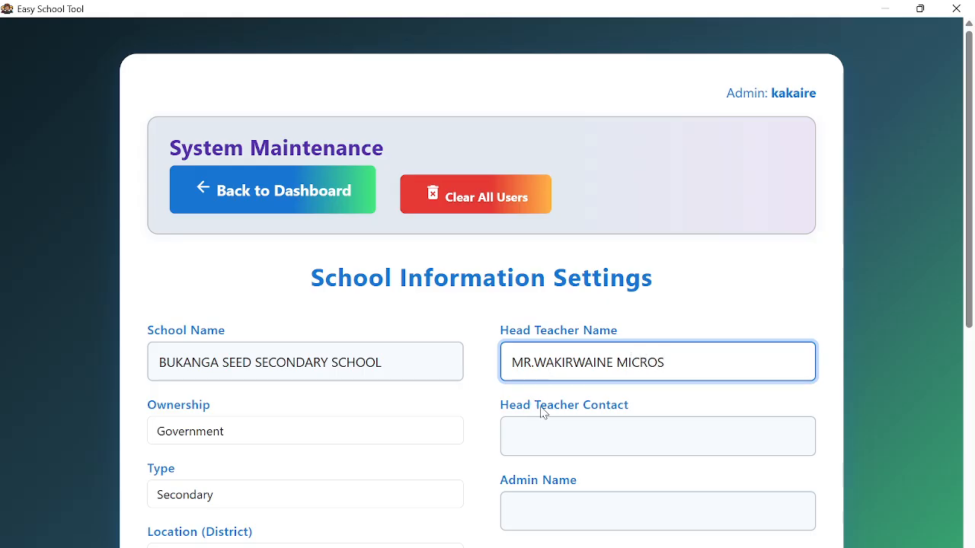
click(549, 433)
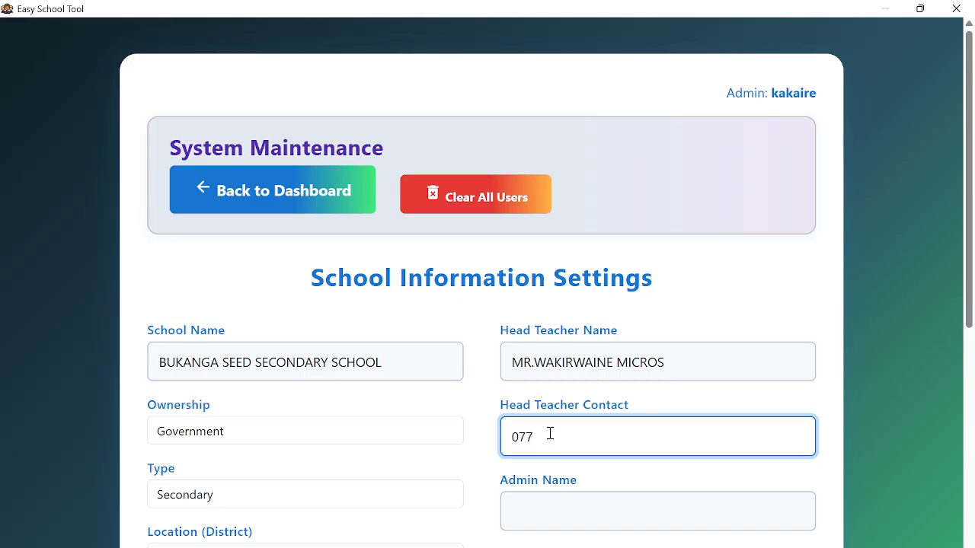
- Enter the admin's name and phone number
click(528, 509)
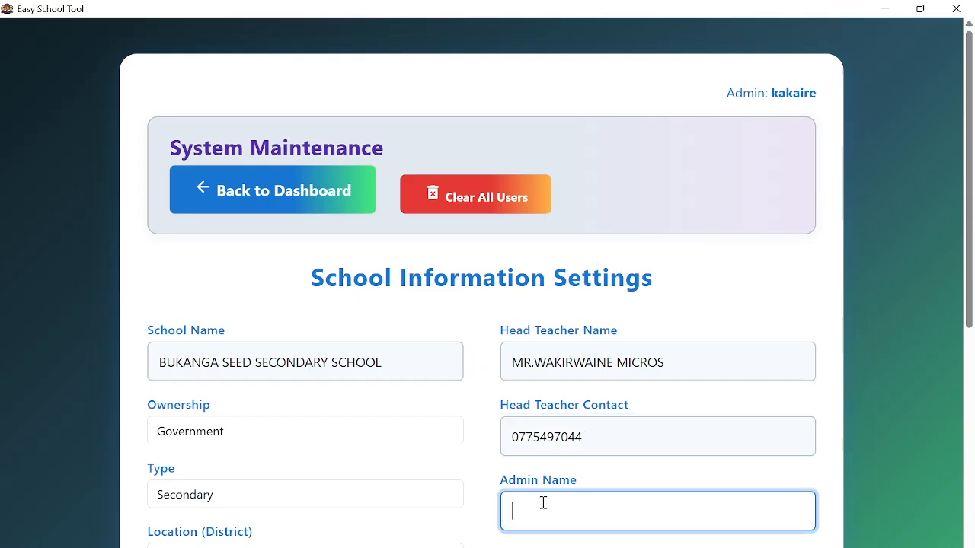
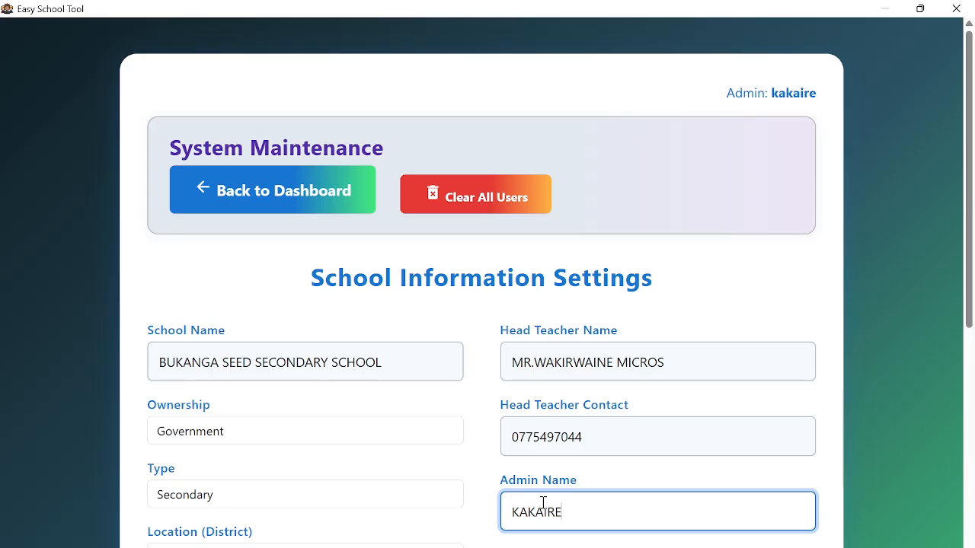
click(684, 472)
scroll(671, 449, down, 2)
click(605, 441)
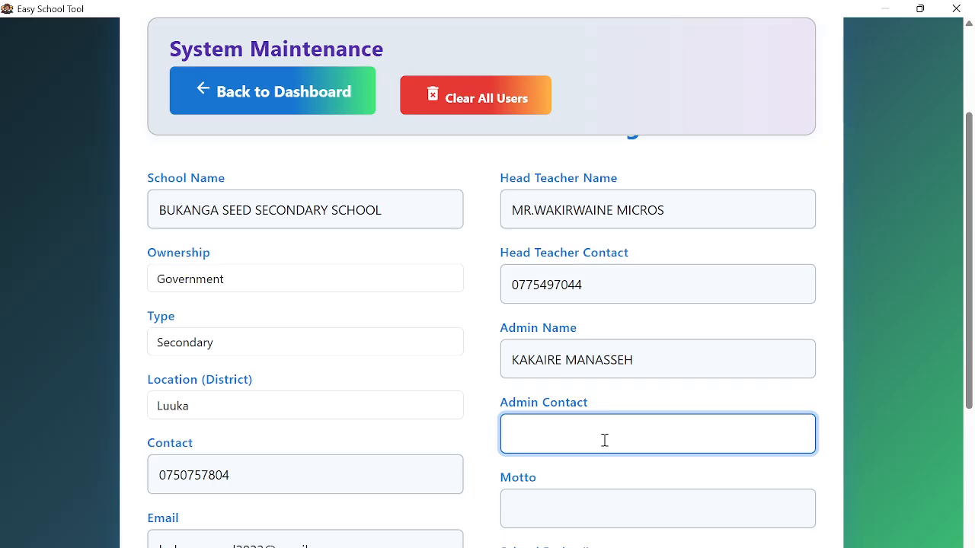
key(Caps_Lock)
text(800)
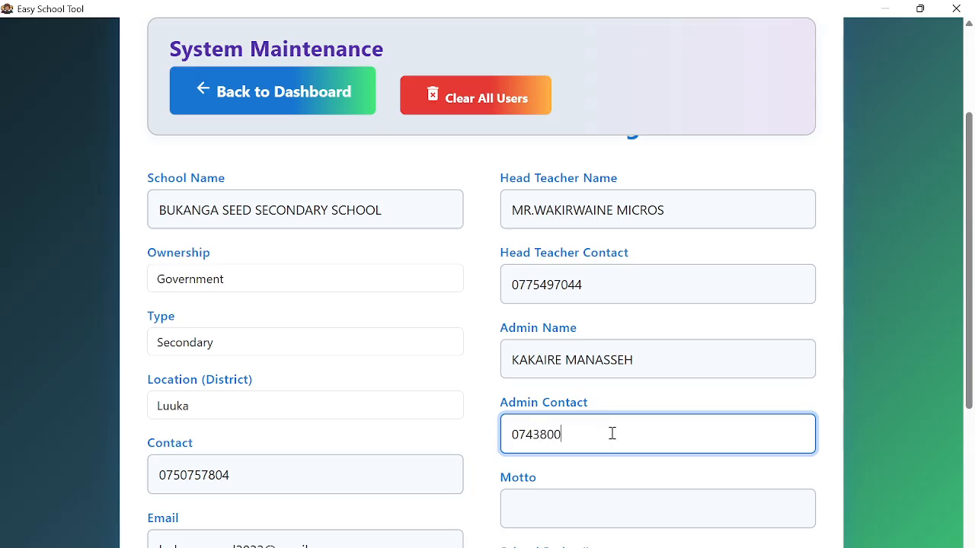
text(214)
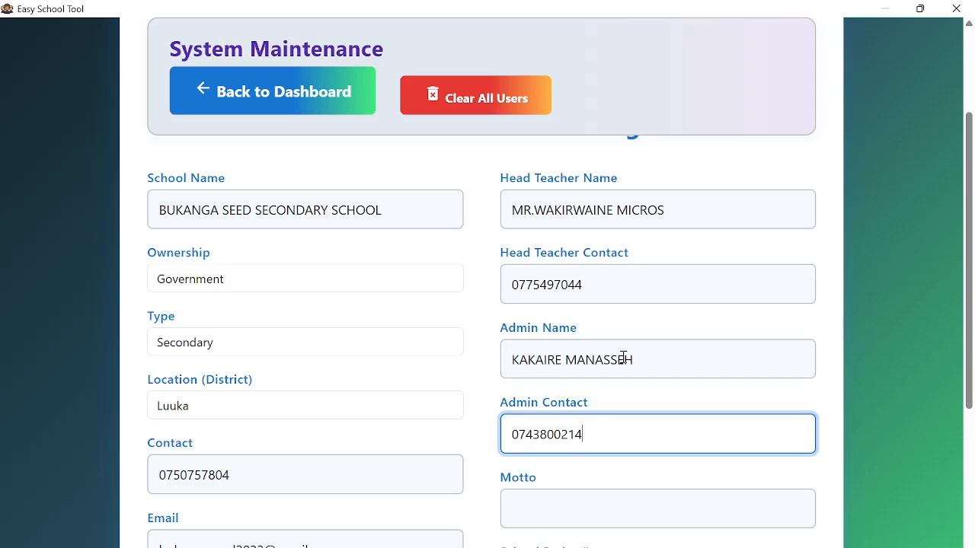
scroll(624, 356, down, 2)
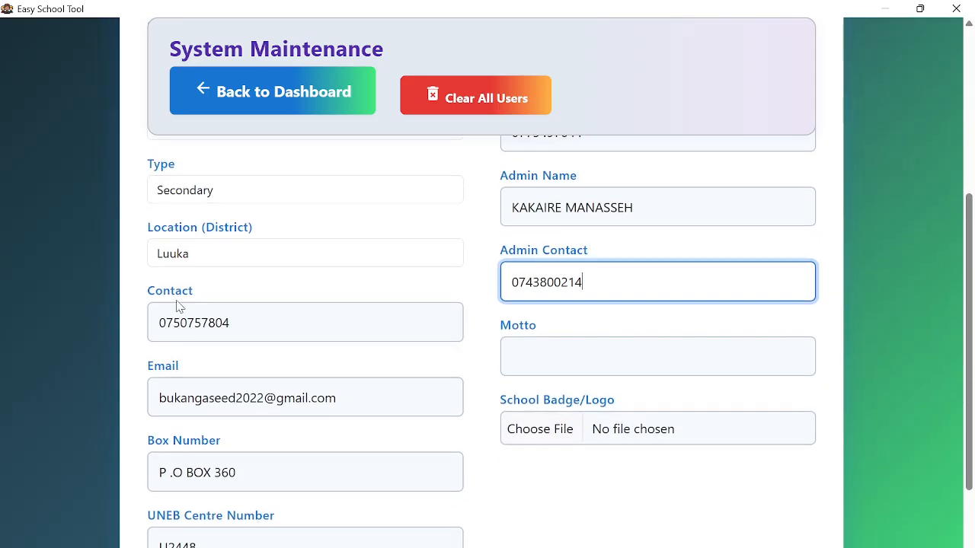
- Replace the lowercase motto draft with 'EDUCATION AND DISCIPLINE FOR A BRIGHT FUTURE'
click(632, 355)
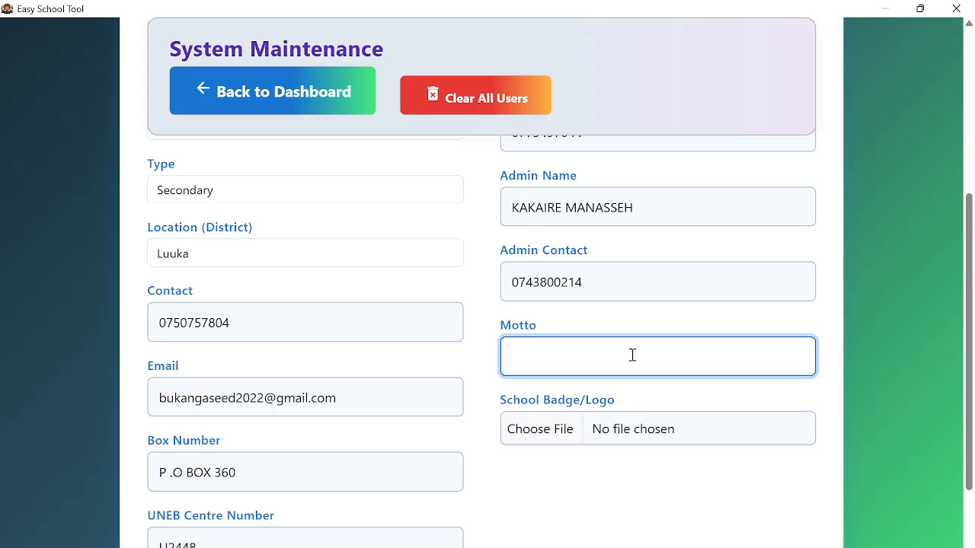
text(education and d)
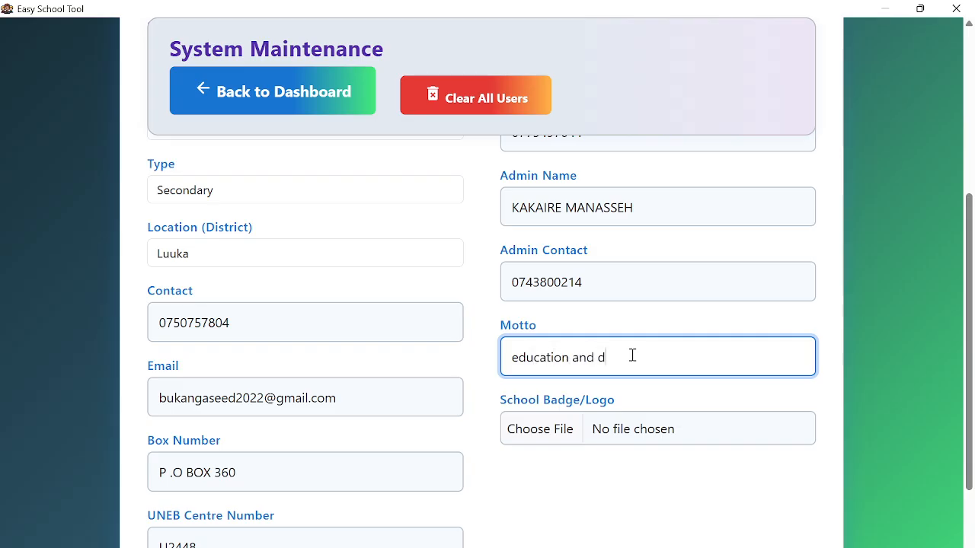
text(ispline is th)
key(BackSpace)
key(BackSpace)
key(BackSpace)
key(BackSpace)
key(BackSpace)
key(BackSpace)
key(BackSpace)
key(BackSpace)
key(BackSpace)
key(BackSpace)
key(BackSpace)
key(BackSpace)
key(BackSpace)
key(BackSpace)
key(BackSpace)
key(BackSpace)
key(BackSpace)
key(BackSpace)
key(BackSpace)
key(BackSpace)
key(Caps_Lock)
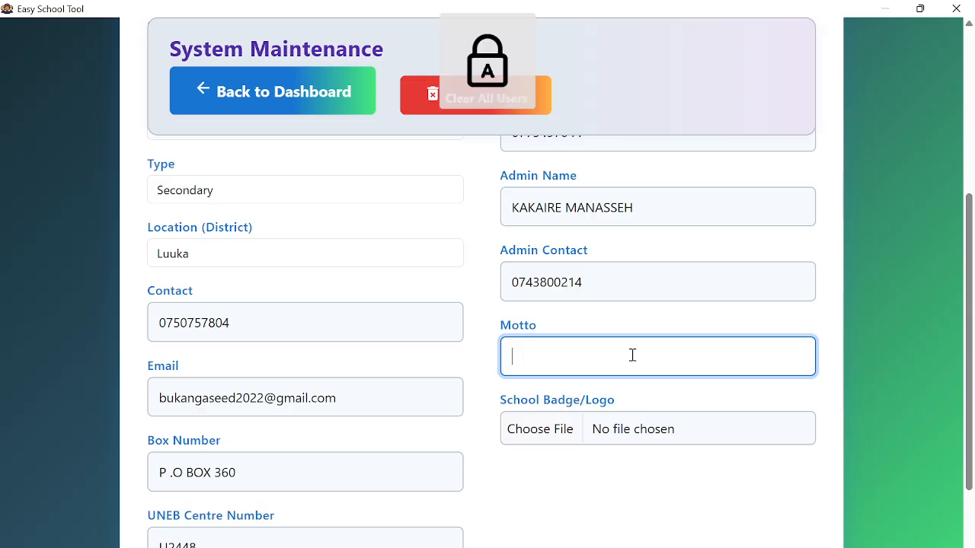
text(EDUCATION)
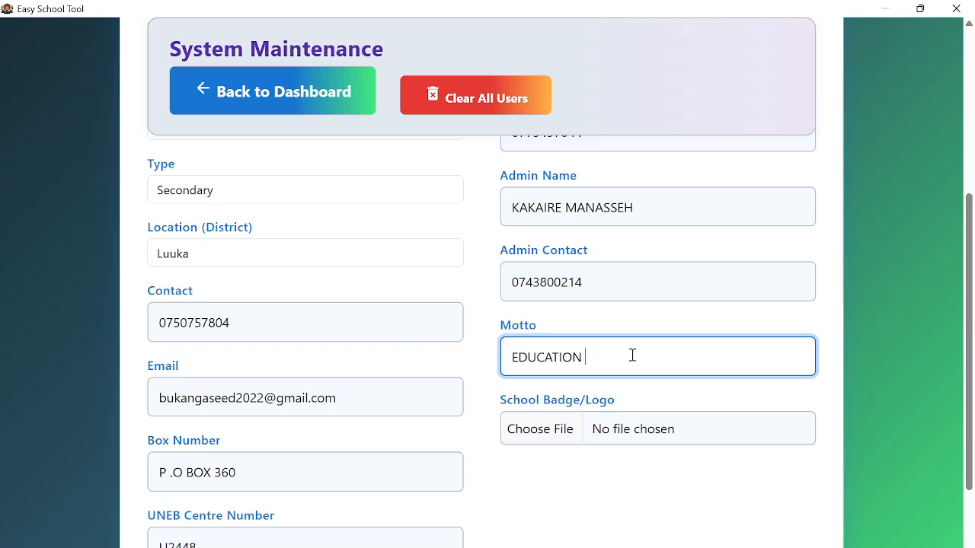
text(AND DISCIPLINE FOR )
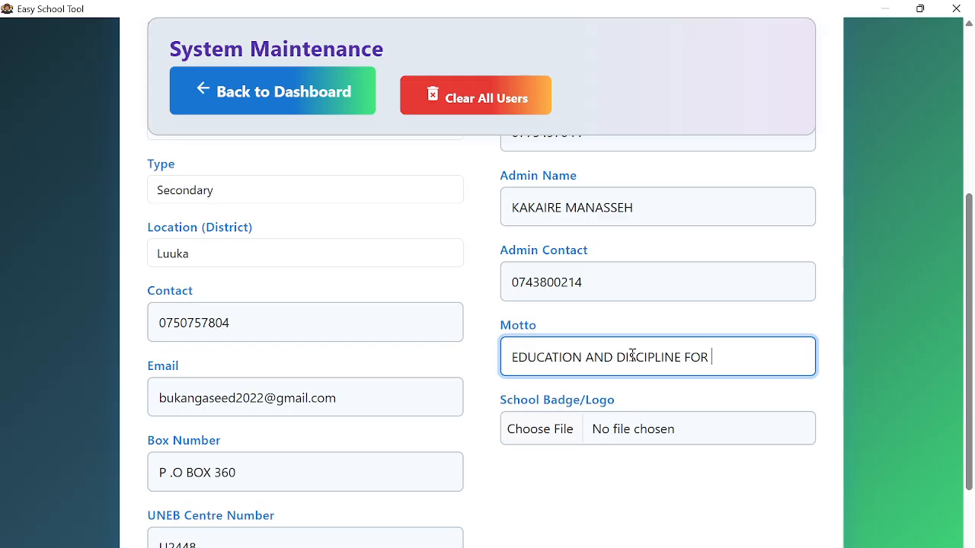
text(A BRIGHT FU)
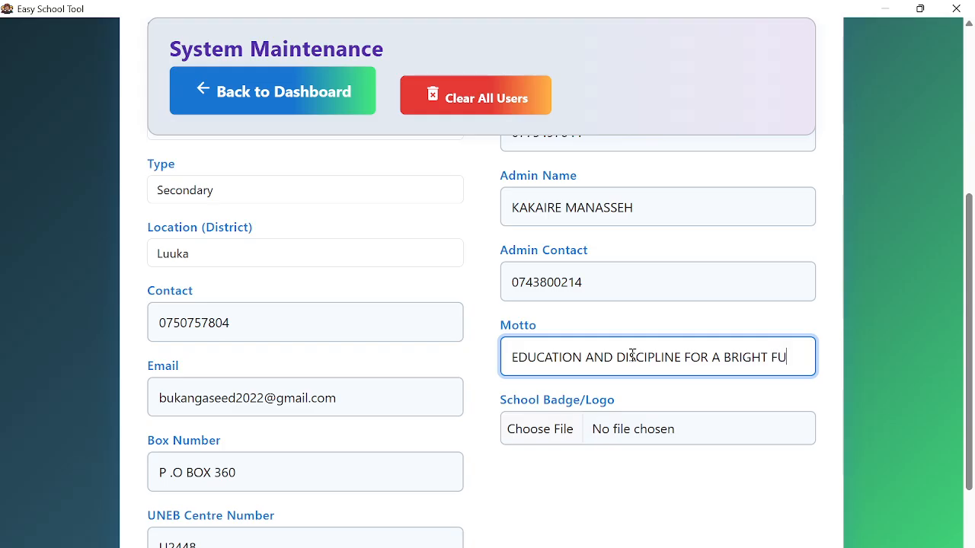
text(TURE)
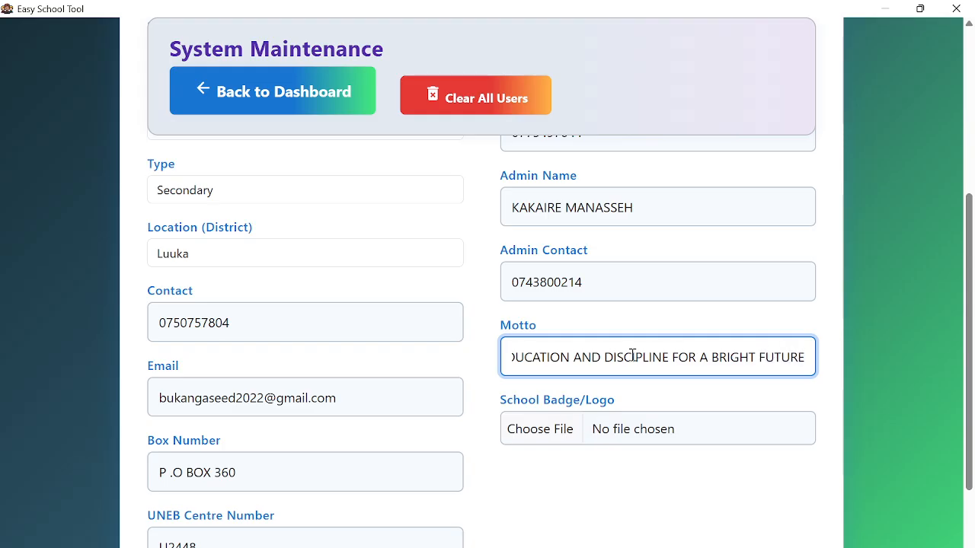
click(636, 498)
scroll(615, 388, down, 2)
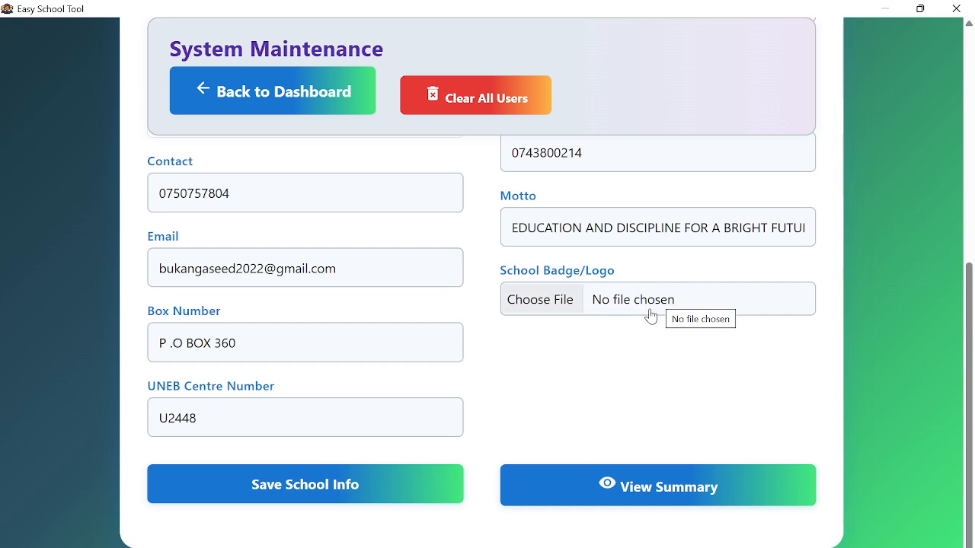
- Attach bukanga budge.jpg from Desktop > INSTALLERS > bukanga seed photos as the badge, and save the school information
scroll(616, 307, up, 3)
scroll(616, 307, down, 3)
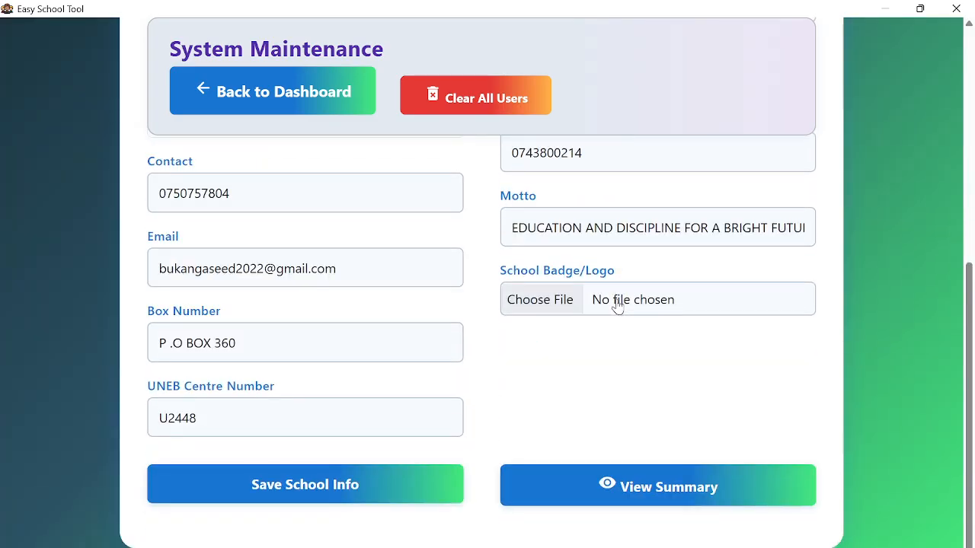
click(532, 301)
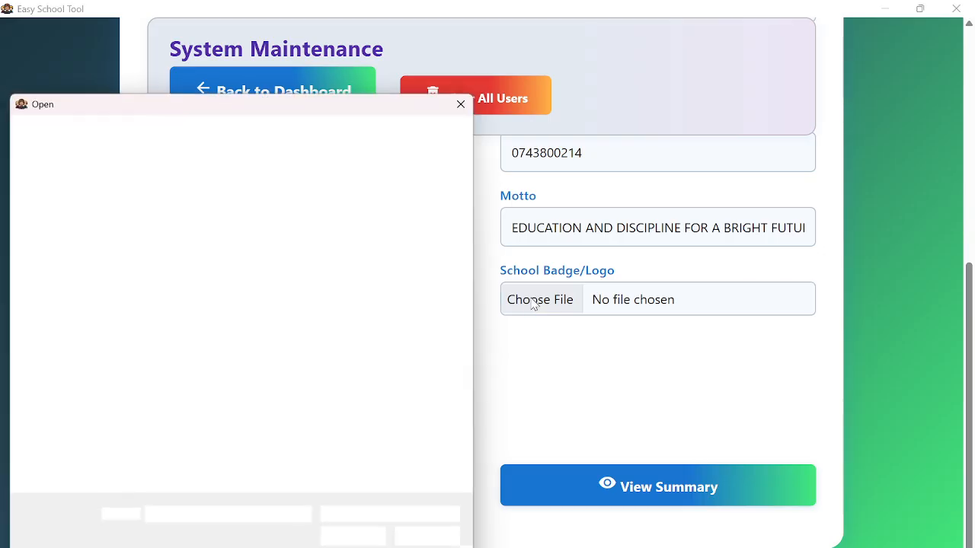
click(33, 236)
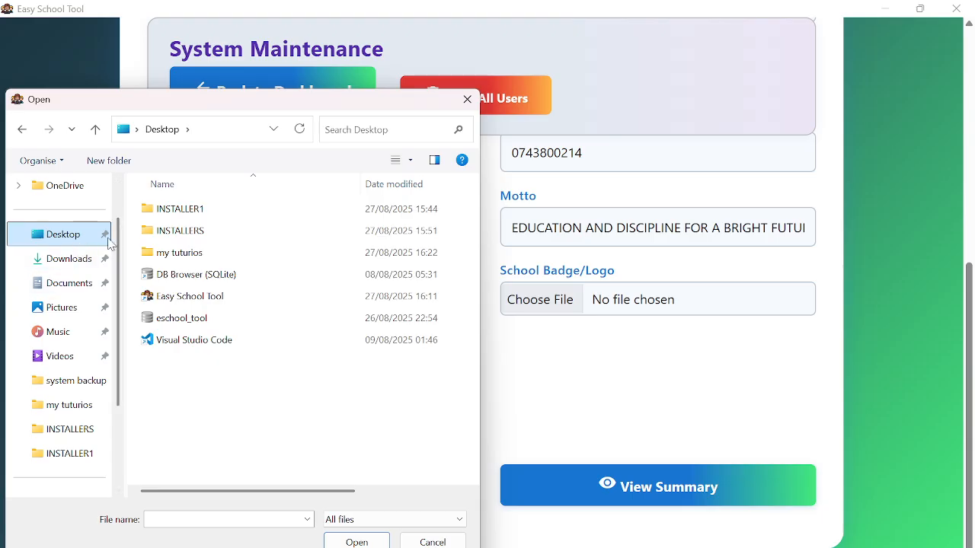
double_click(180, 234)
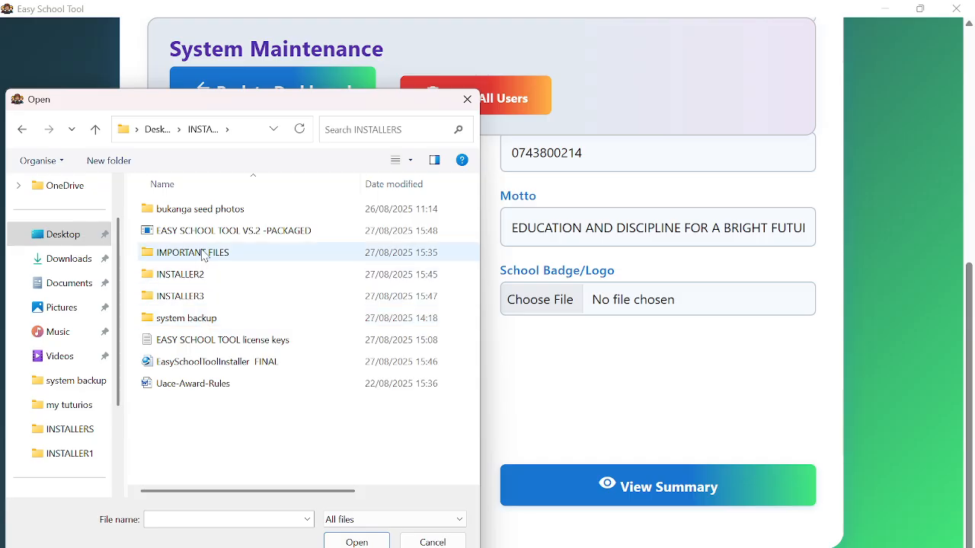
double_click(205, 212)
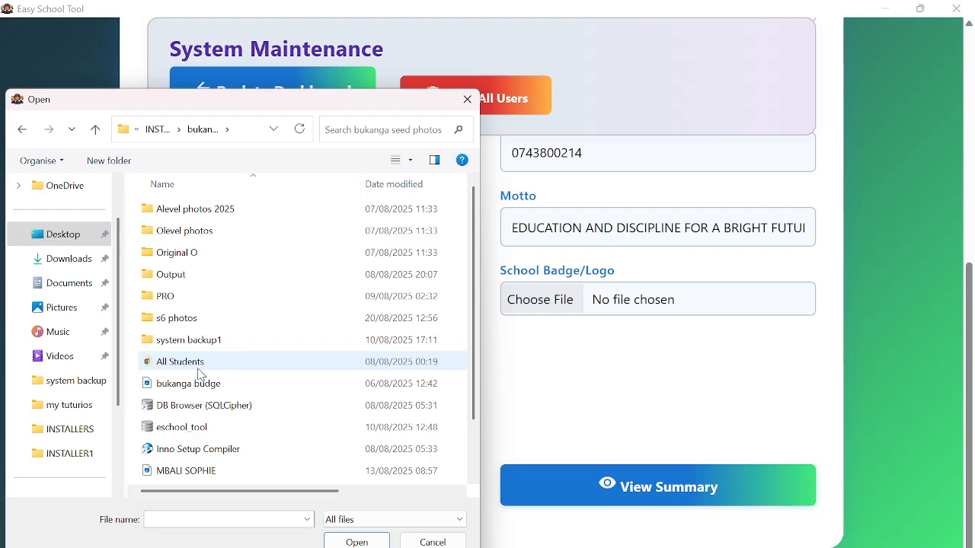
click(199, 385)
click(359, 542)
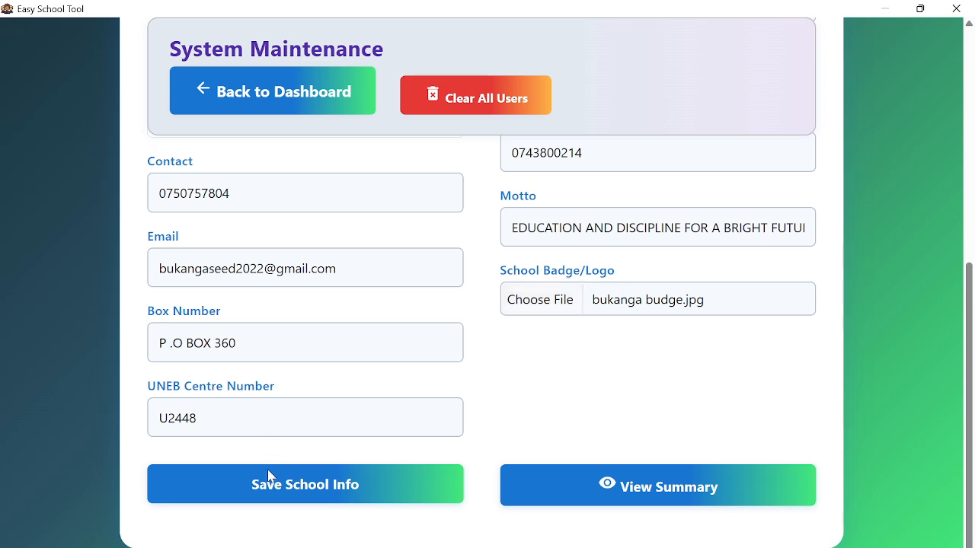
click(276, 492)
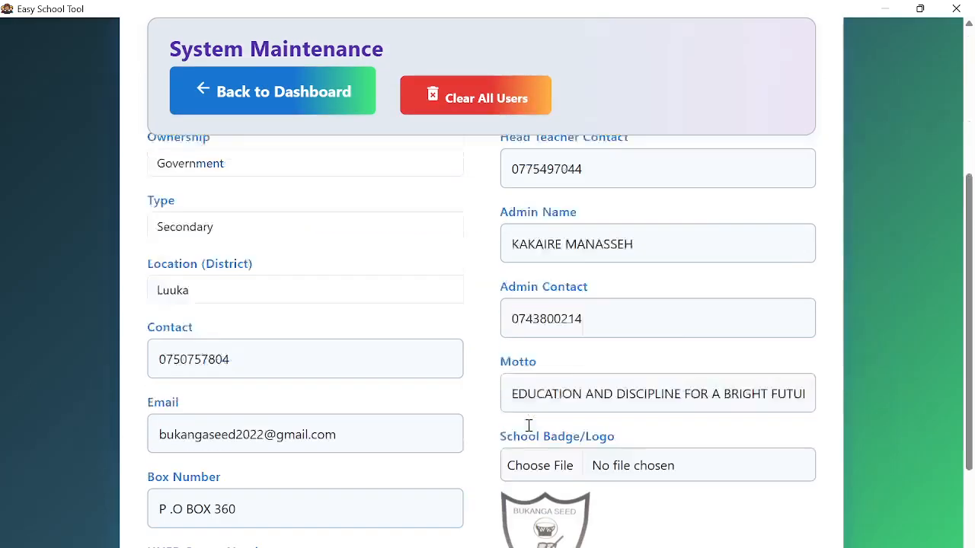
- Open the School Information Summary and review the saved details and badge
scroll(561, 382, up, 7)
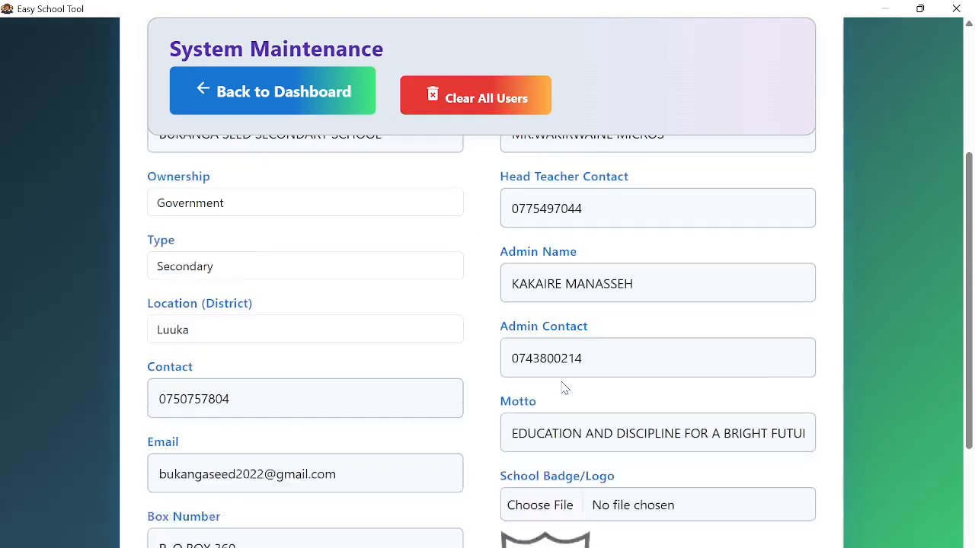
scroll(562, 377, down, 5)
scroll(562, 377, down, 2)
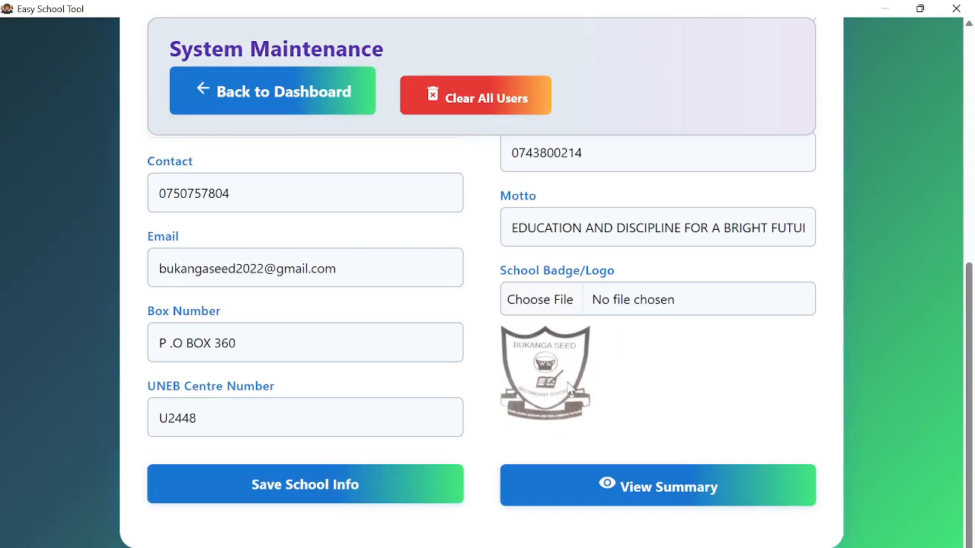
click(664, 492)
scroll(553, 413, down, 2)
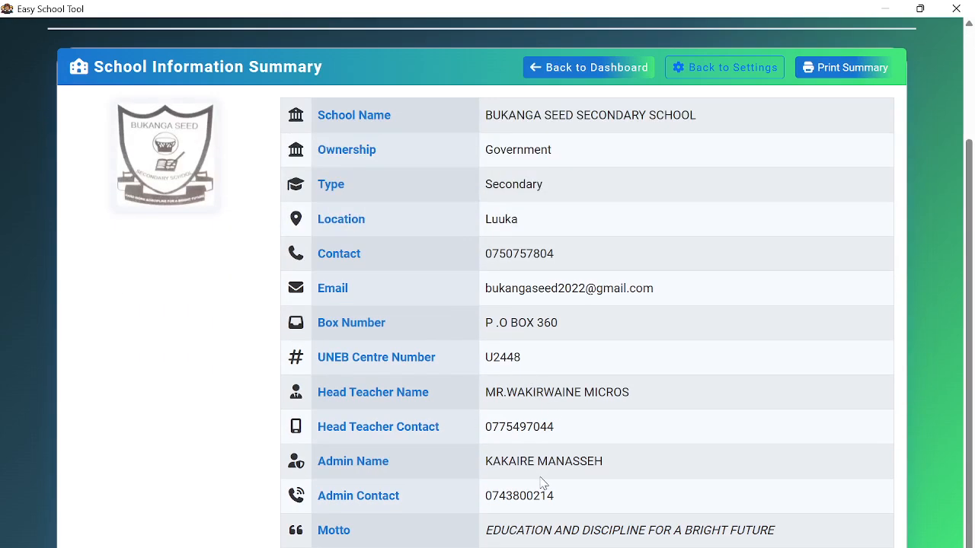
scroll(543, 484, up, 2)
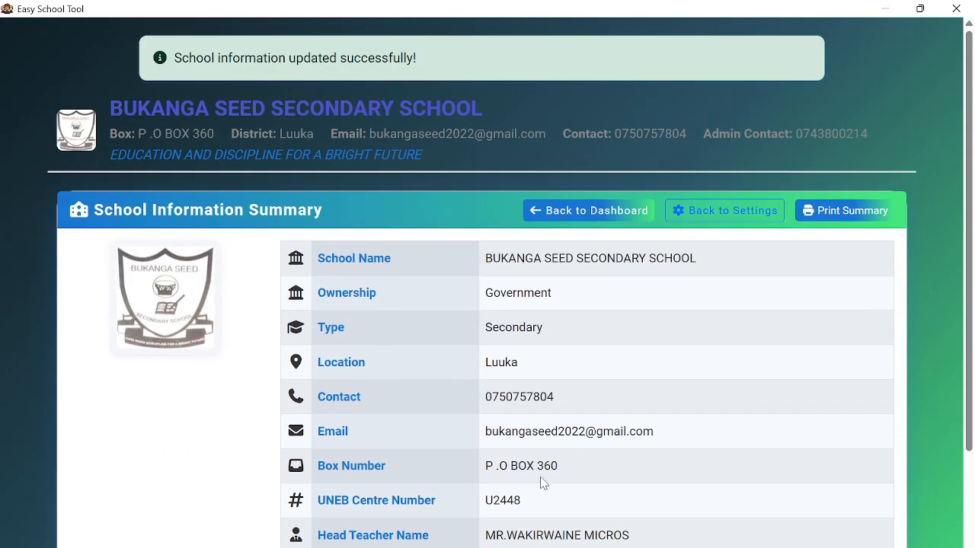
- Open the print dialog for the school information summary
click(846, 214)
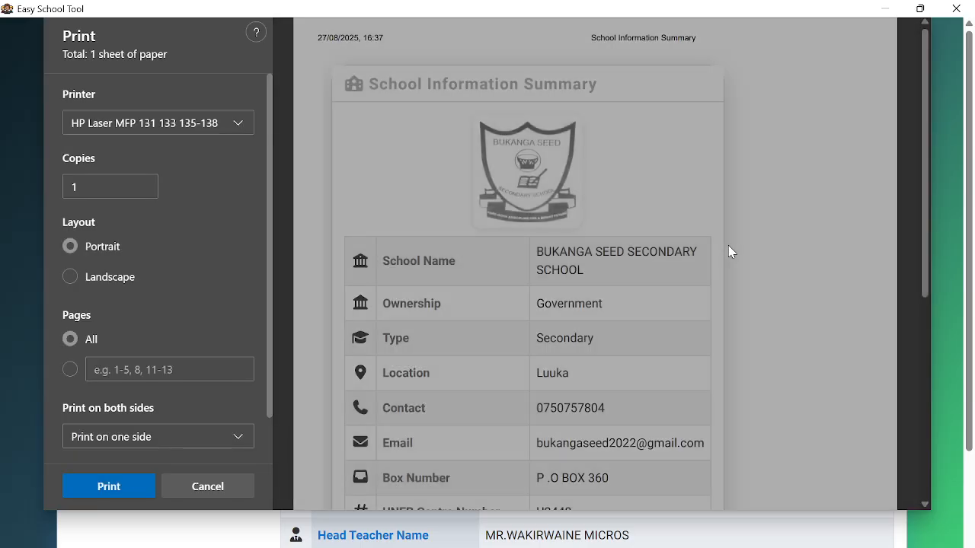
scroll(589, 299, down, 5)
scroll(587, 295, up, 5)
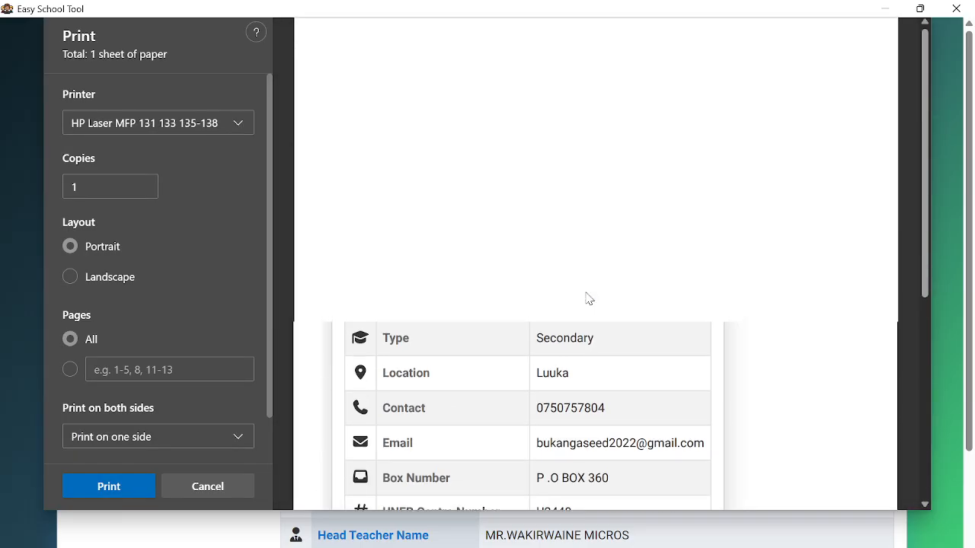
scroll(586, 294, down, 5)
scroll(584, 293, up, 5)
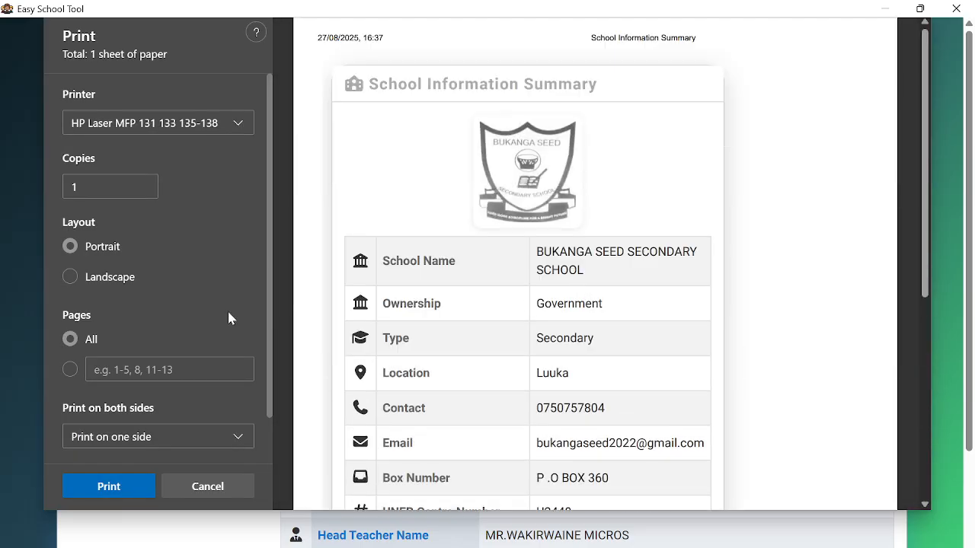
- Preview the printout in landscape, switch back to portrait, and cancel without printing
click(69, 278)
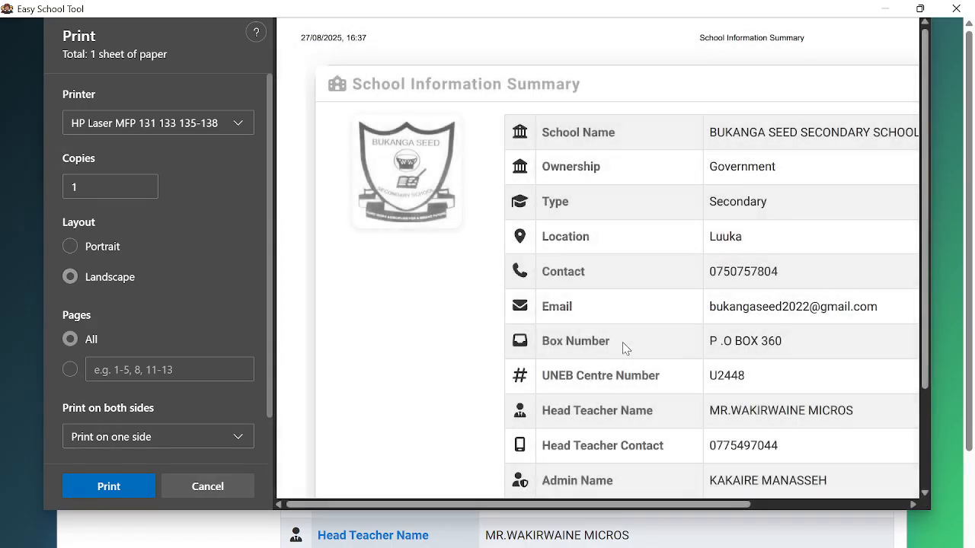
drag(615, 505, 645, 525)
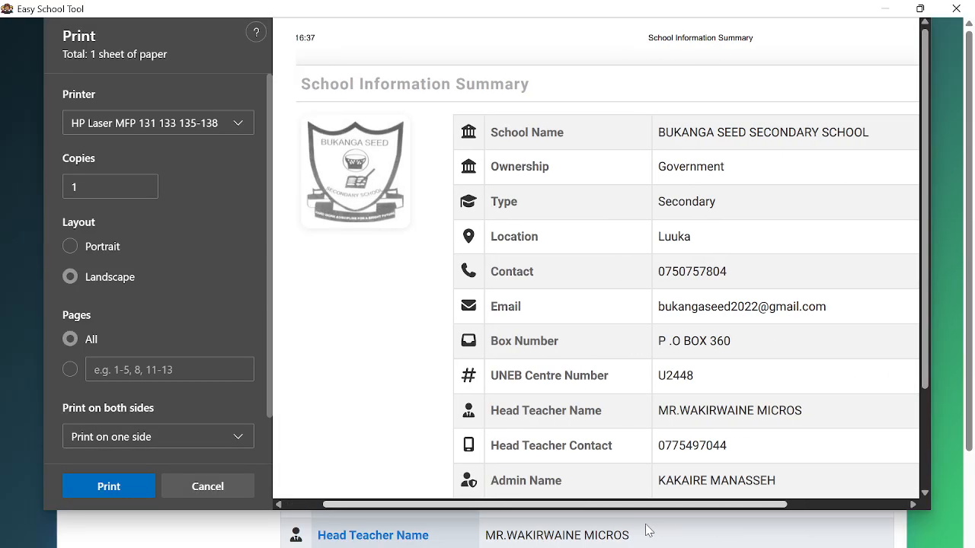
click(122, 247)
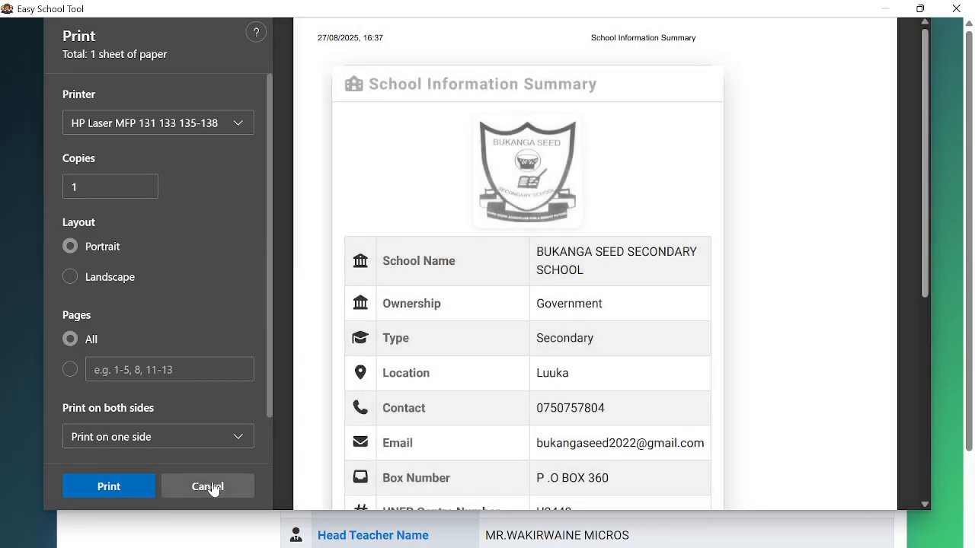
click(215, 486)
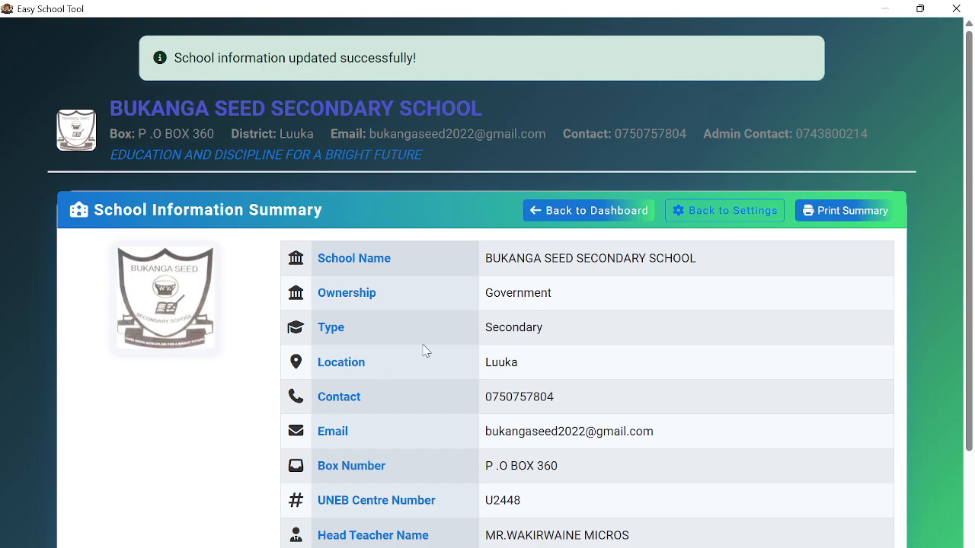
scroll(478, 328, down, 3)
- Return to the dashboard and open the Students > View Students learners list
scroll(479, 328, up, 3)
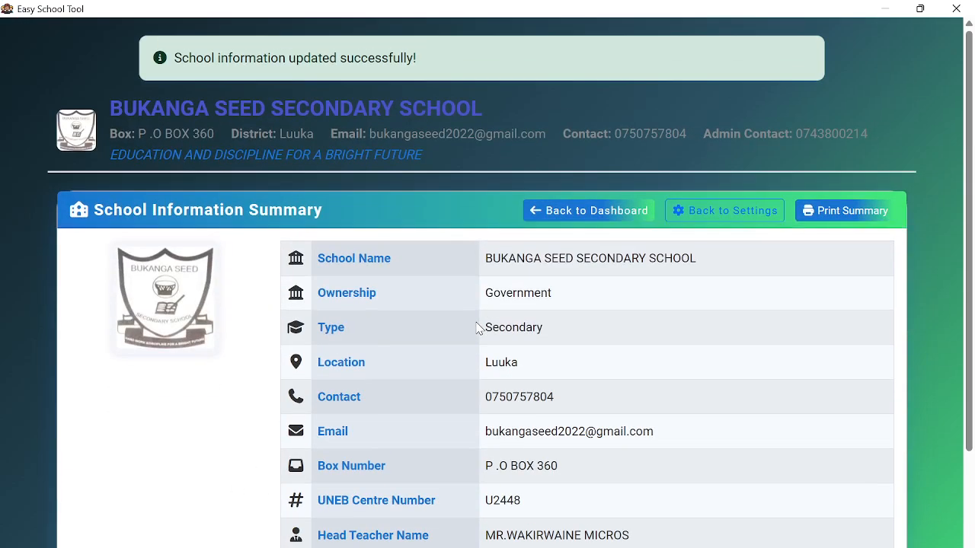
click(566, 216)
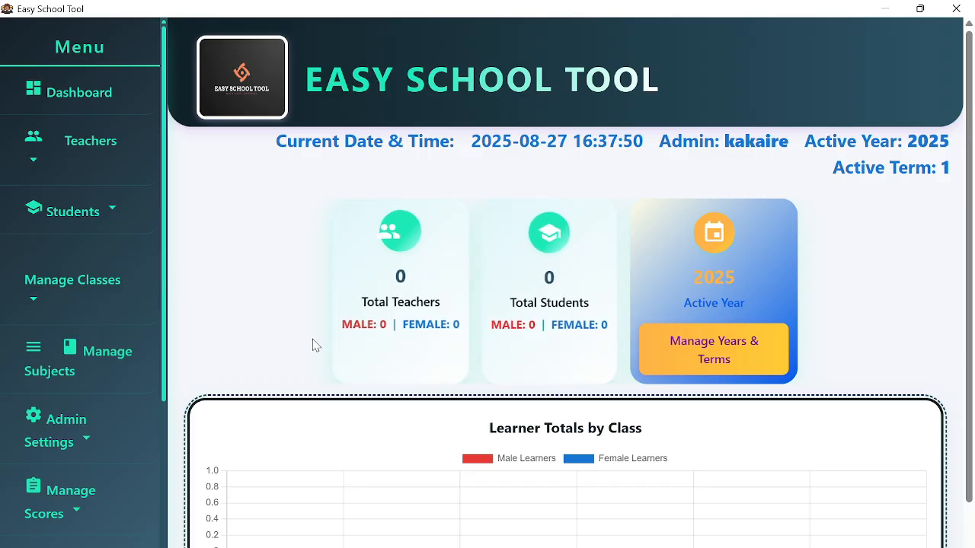
scroll(313, 345, down, 1)
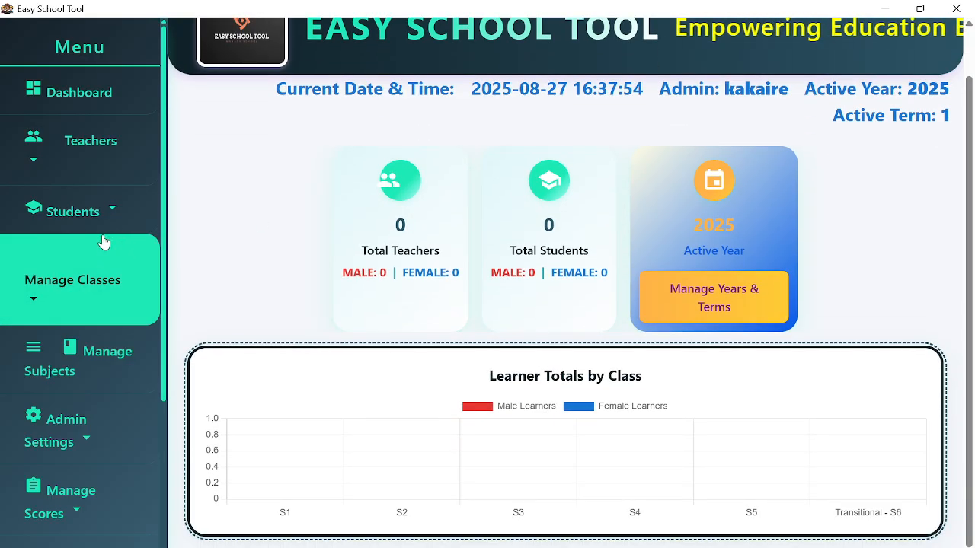
click(99, 209)
scroll(91, 260, up, 1)
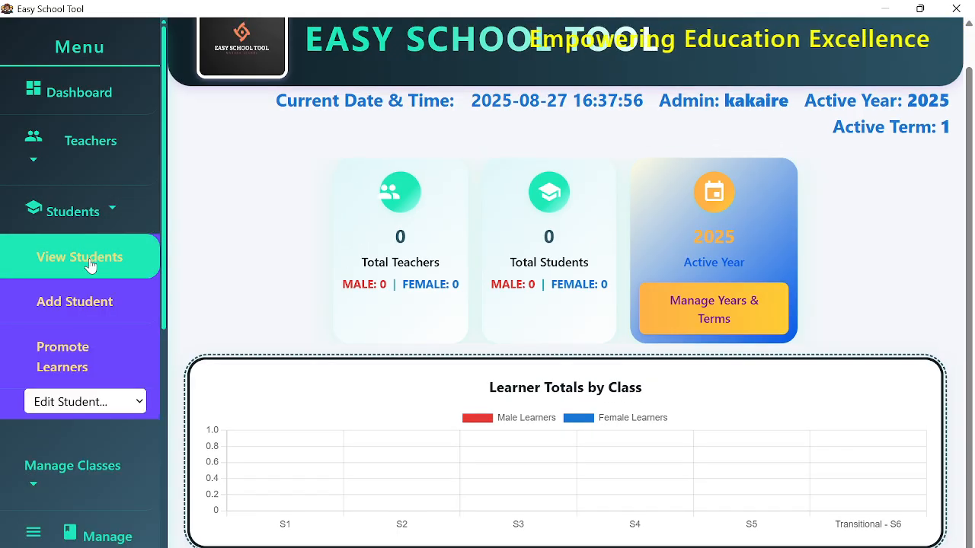
click(90, 263)
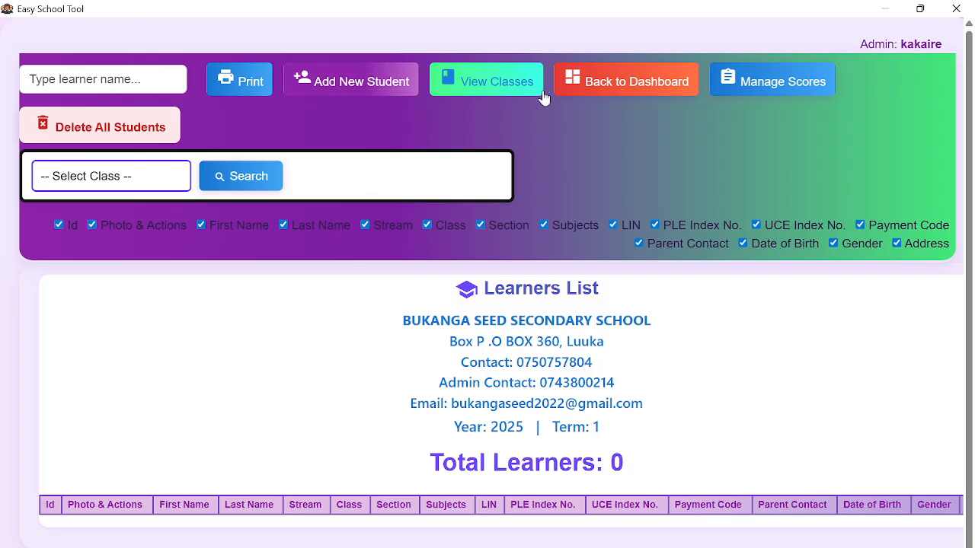
- Go back to the dashboard and look over the Report Cards page
click(607, 81)
scroll(143, 301, down, 3)
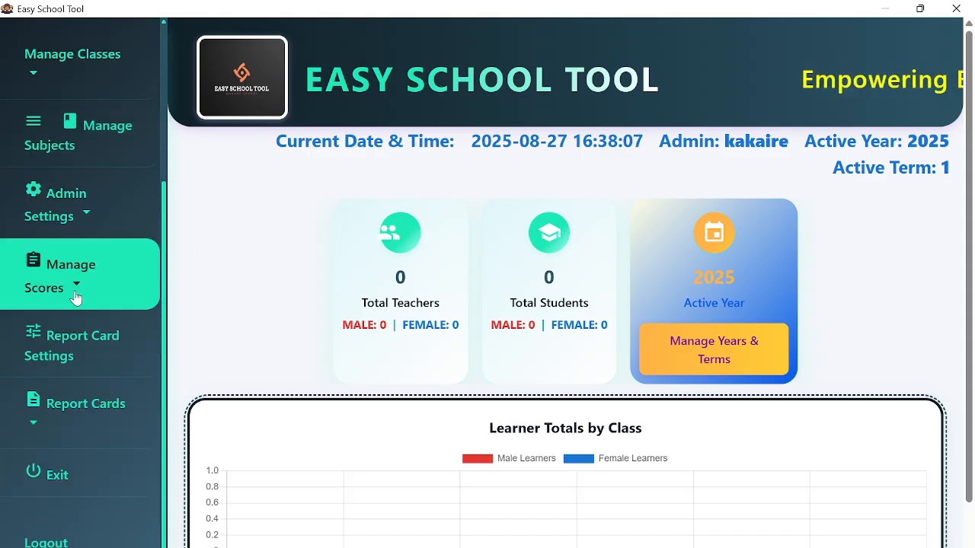
click(95, 408)
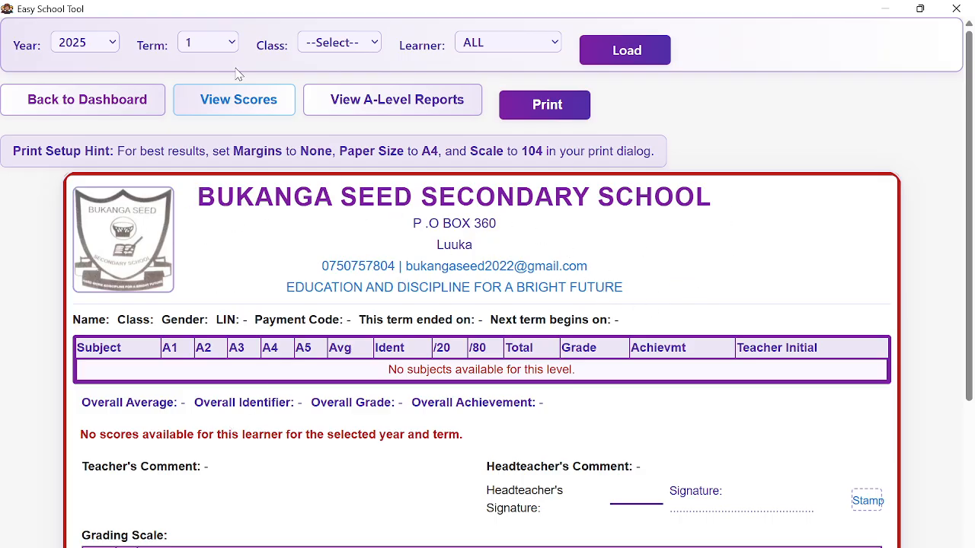
click(120, 107)
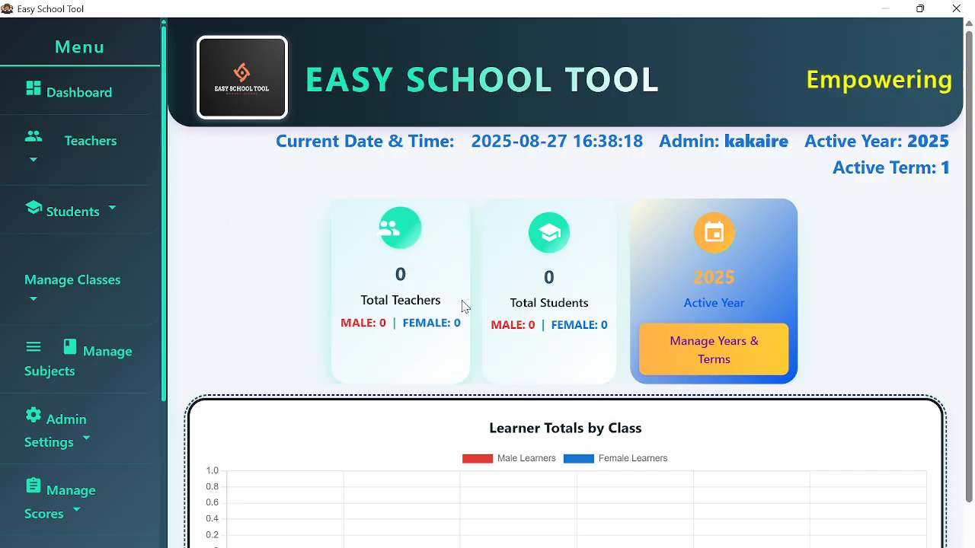
- Expand the Manage Subjects and Manage Classes options in the sidebar
scroll(73, 293, down, 2)
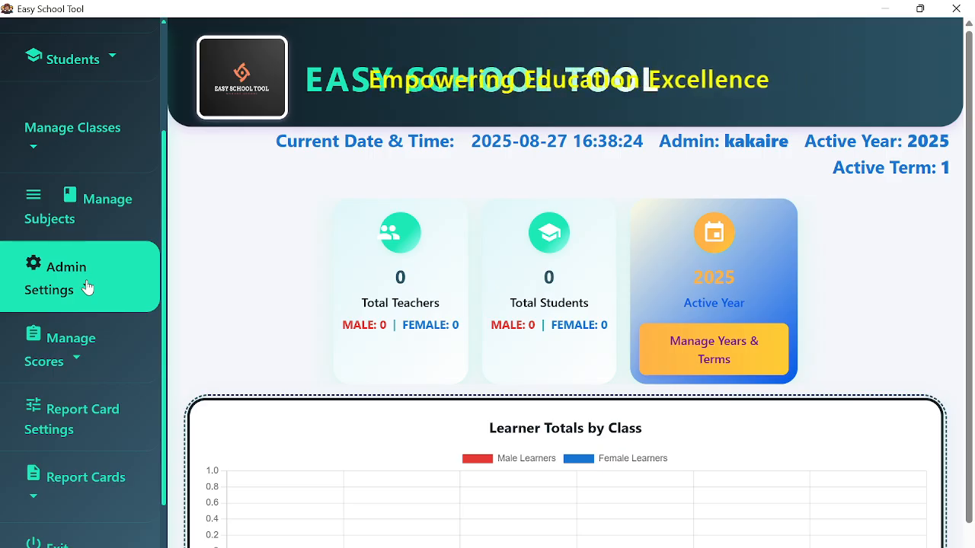
click(97, 217)
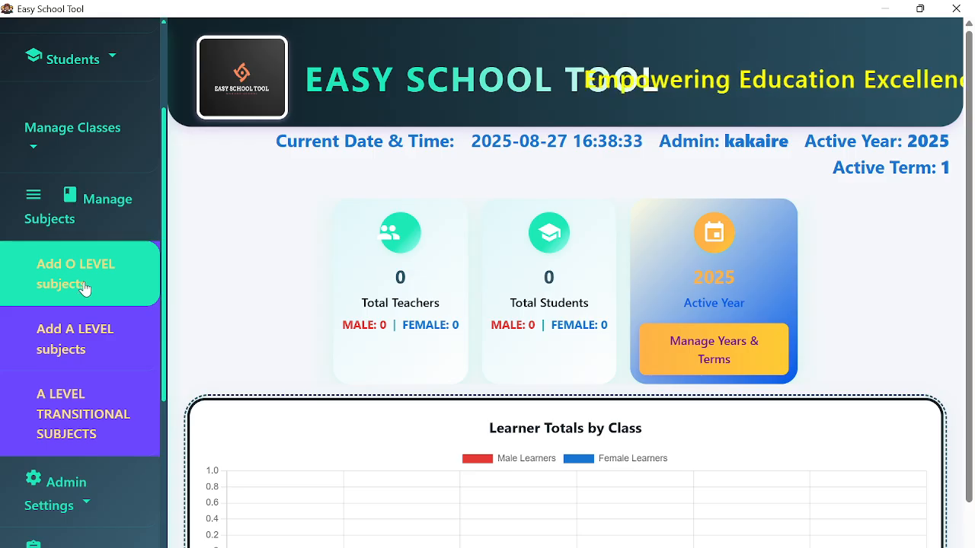
click(83, 157)
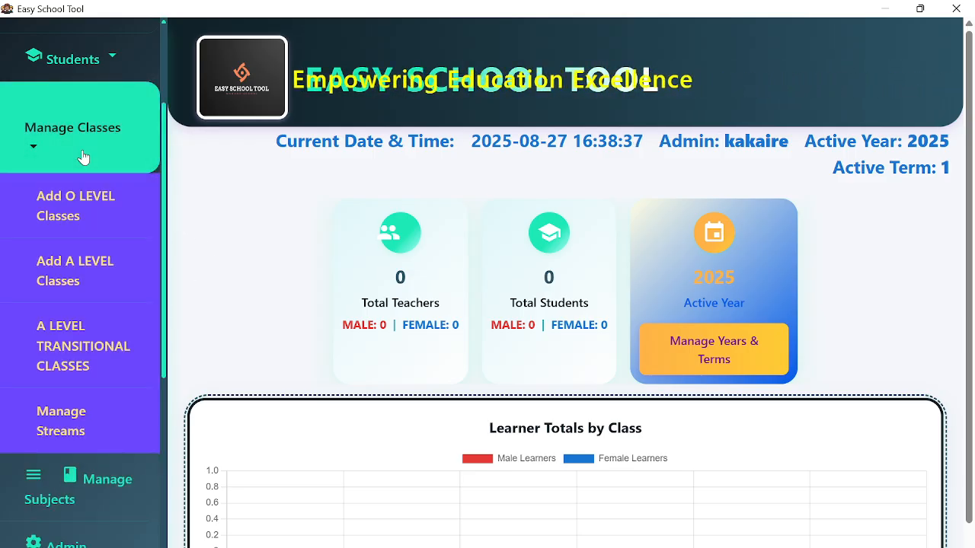
click(83, 157)
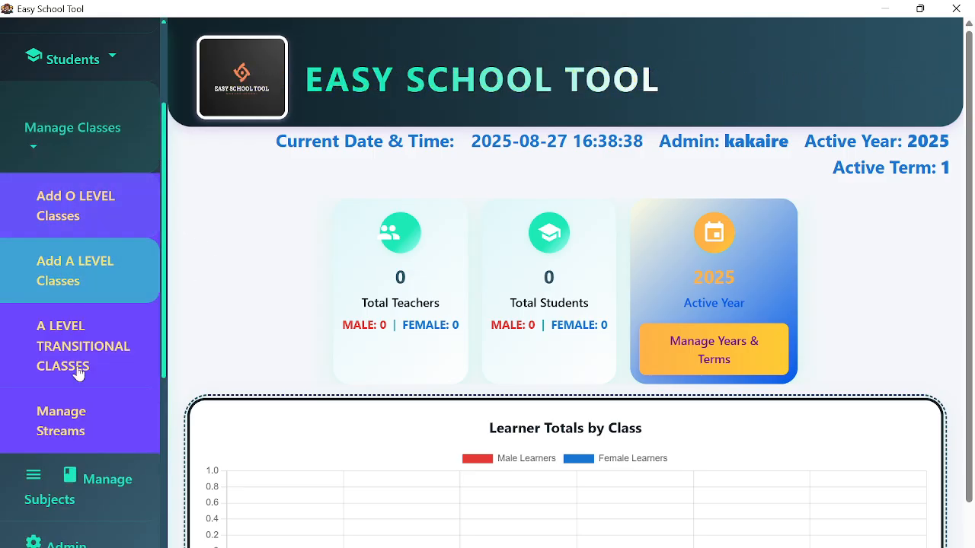
- Add streams A, B, ARTS and SCIE on Manage Streams, then go back to the dashboard
click(69, 426)
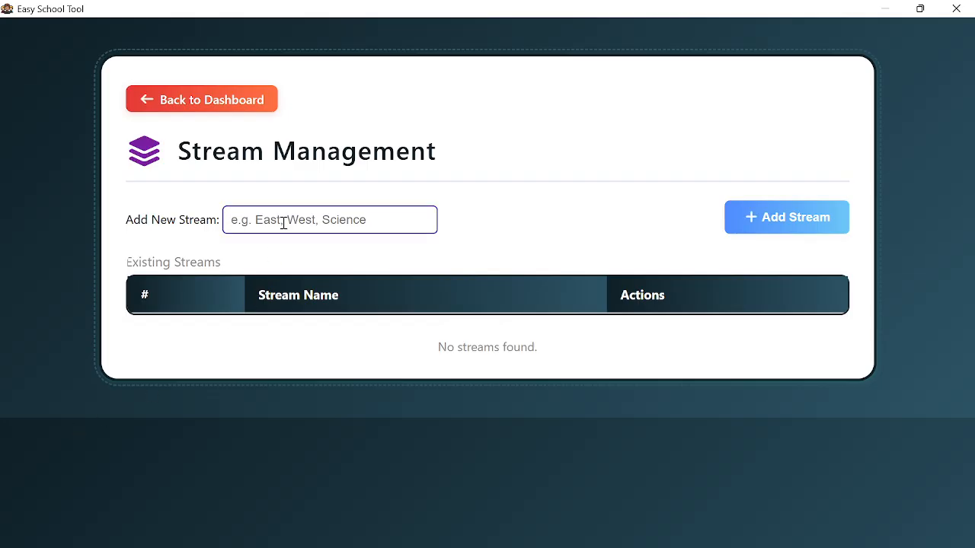
text(A)
click(751, 221)
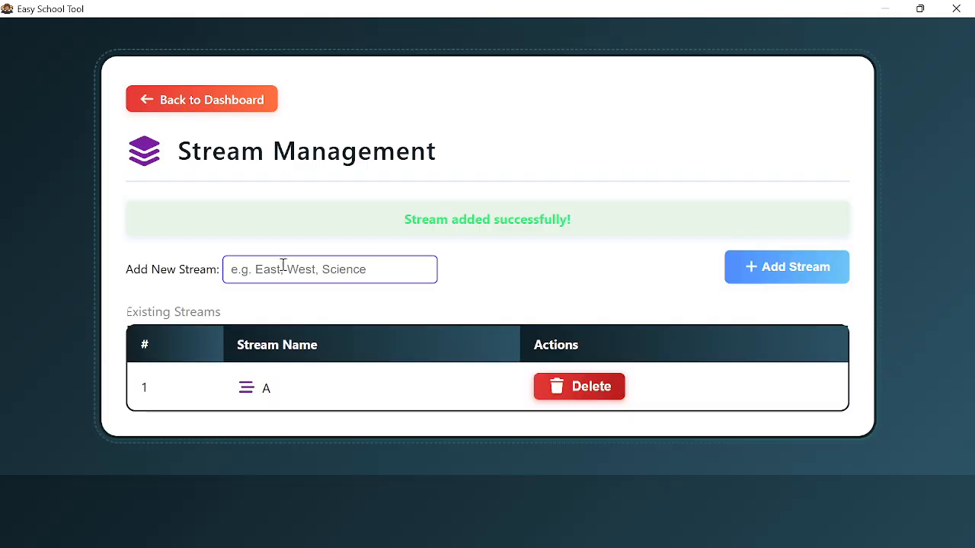
text(B)
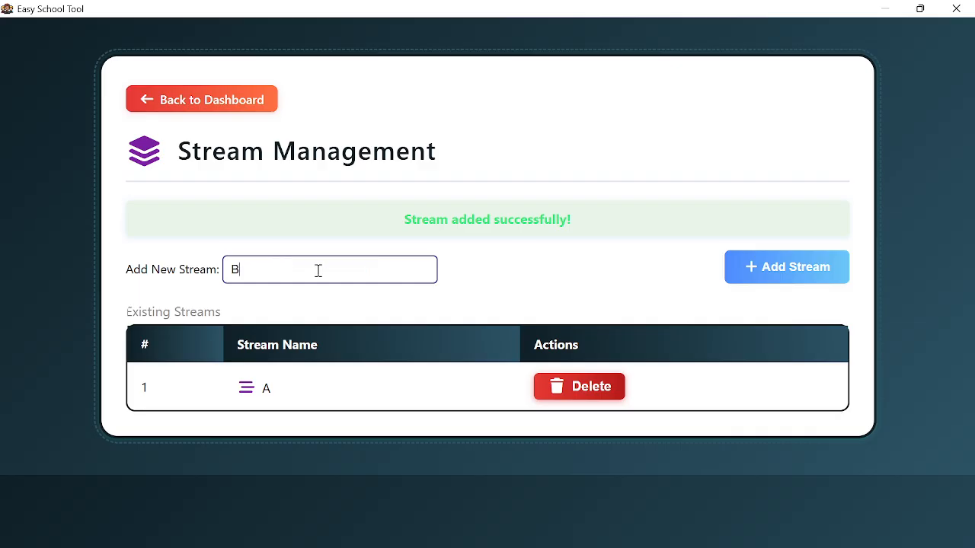
click(752, 278)
text(A)
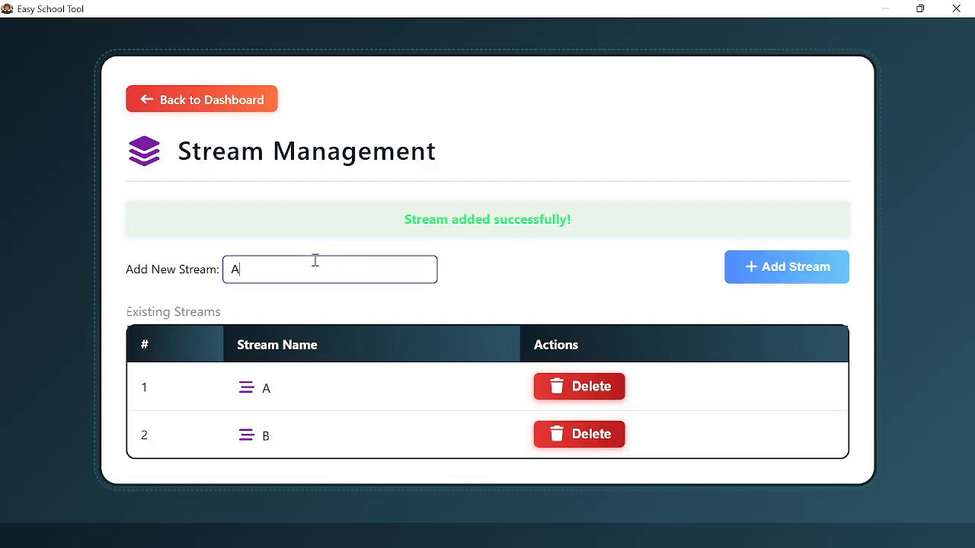
text(RTS)
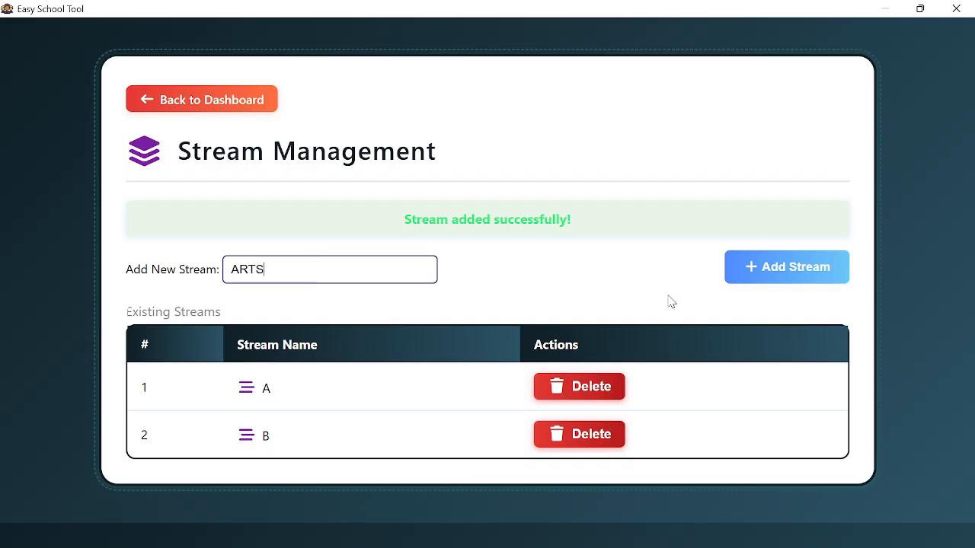
click(749, 279)
text(SC)
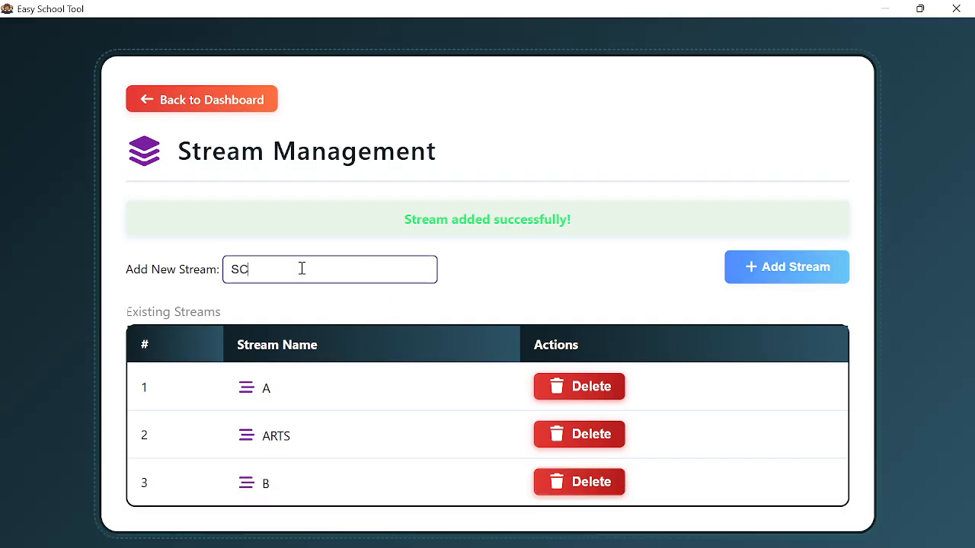
text(IE)
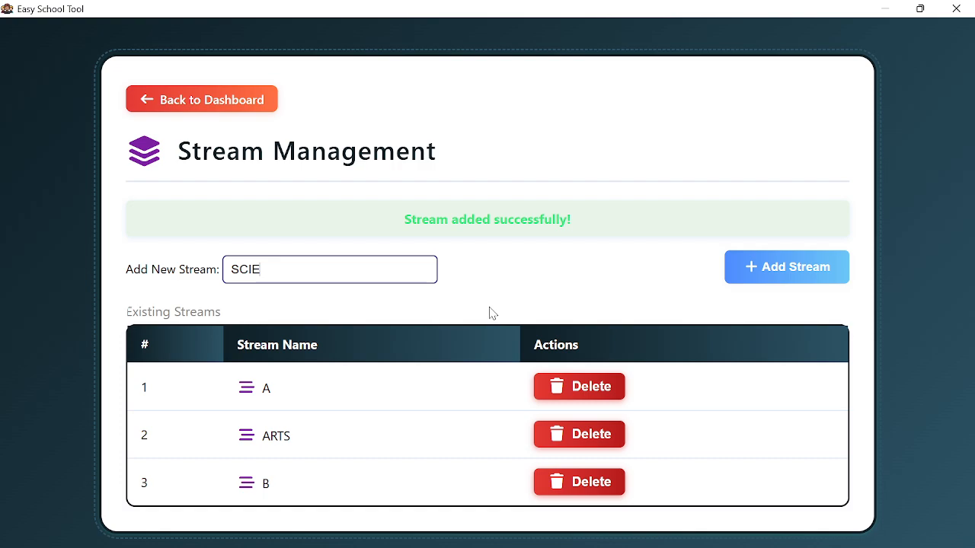
click(751, 268)
scroll(467, 308, down, 1)
scroll(381, 228, up, 1)
click(219, 99)
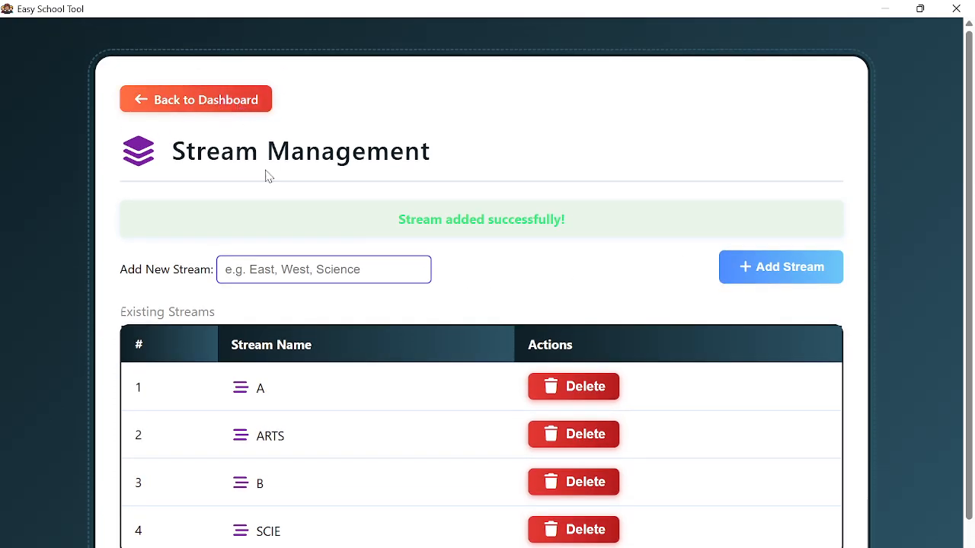
scroll(464, 322, down, 1)
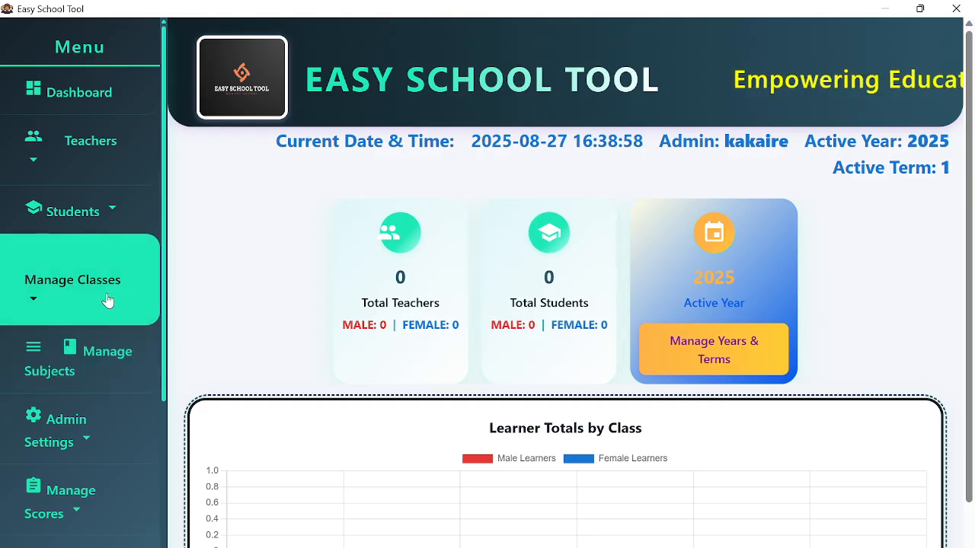
- Expand Manage Subjects and go to Add O LEVEL subjects
scroll(110, 299, down, 2)
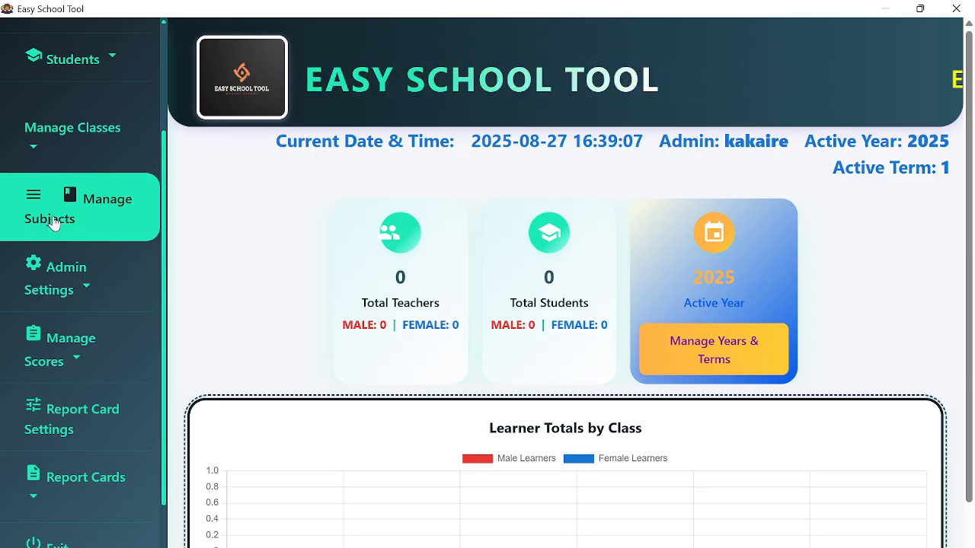
click(52, 222)
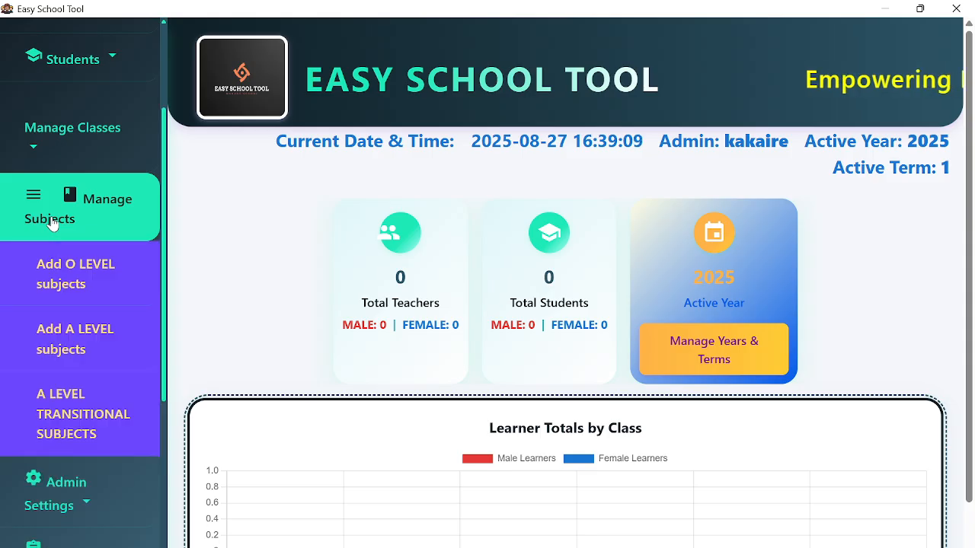
click(61, 281)
- Enter BIOLOGY as the subject name and paste it as the subject code
click(236, 287)
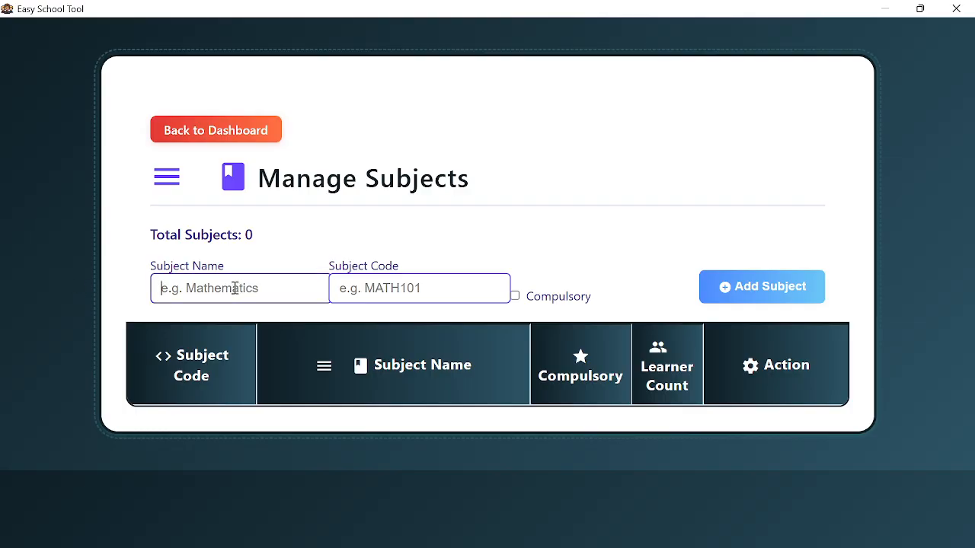
text(BIOLOGY)
key(ctrl+a)
key(ctrl+c)
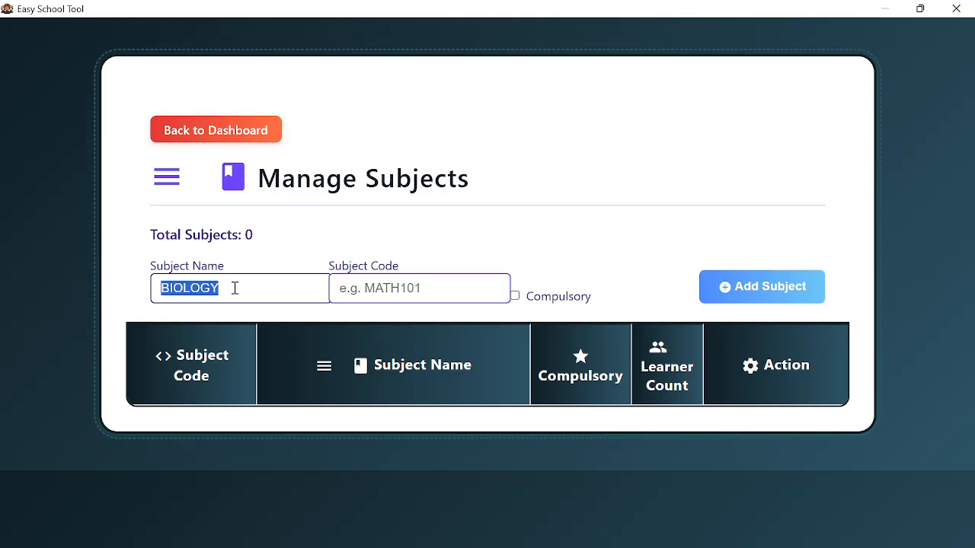
click(352, 285)
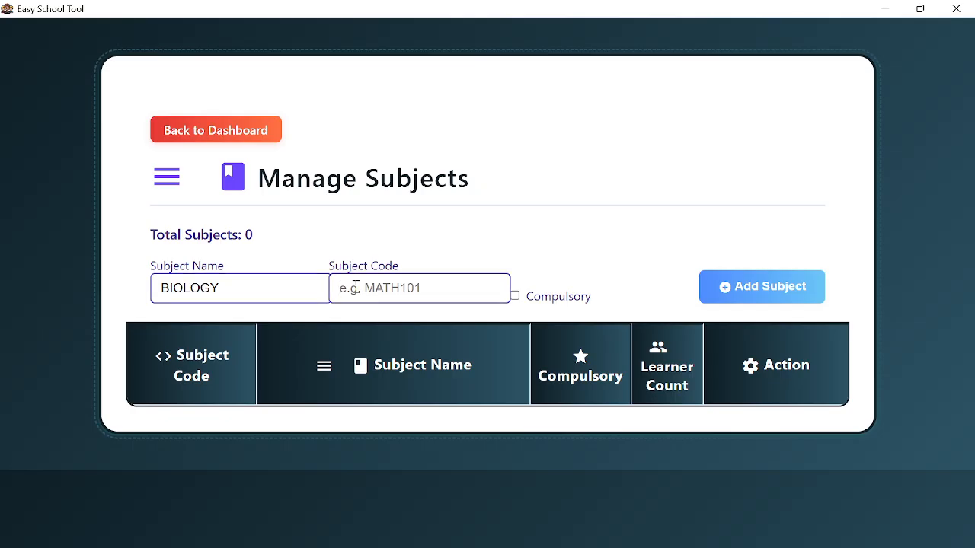
key(ctrl+v)
- Check both BIOLOGY fields, then add BIOLOGY as a compulsory subject
drag(412, 289, 342, 299)
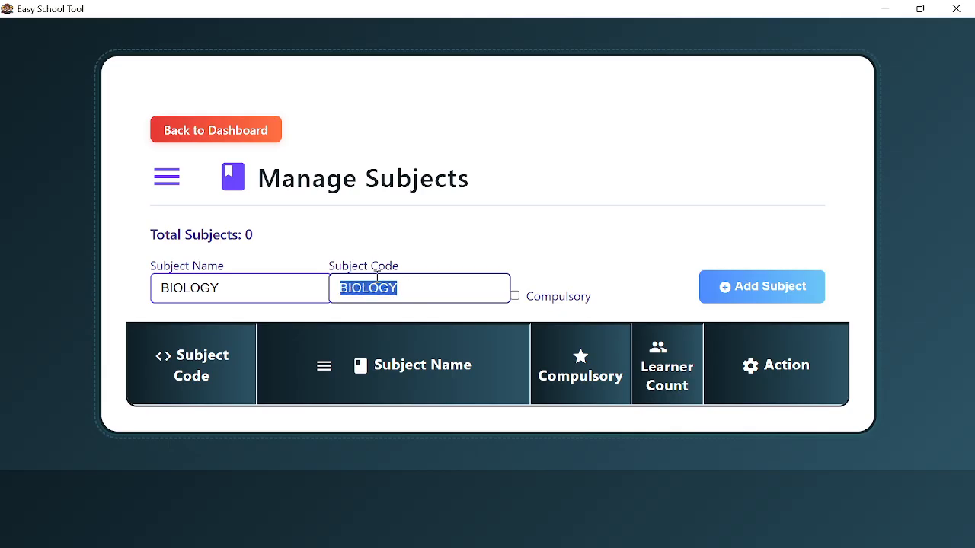
click(375, 287)
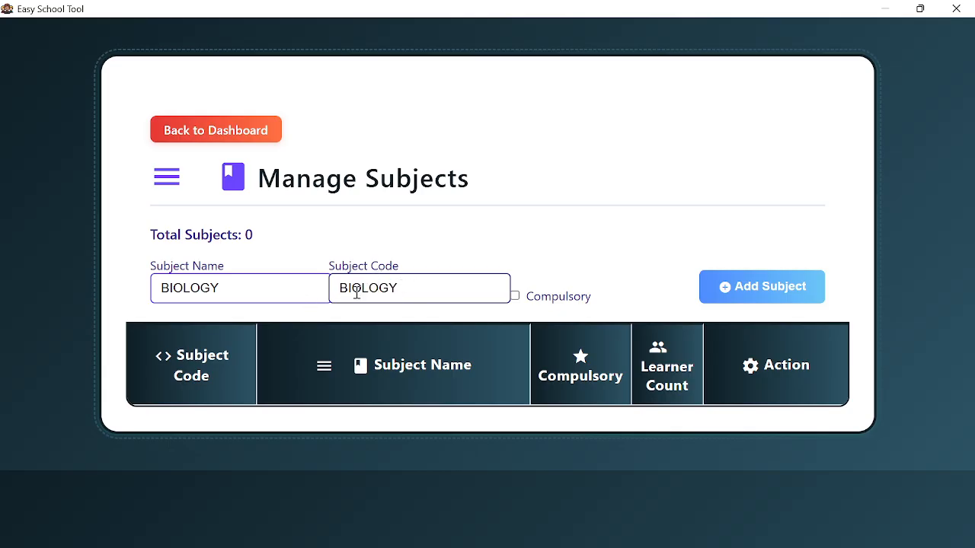
drag(226, 287, 124, 296)
click(229, 283)
drag(257, 282, 144, 281)
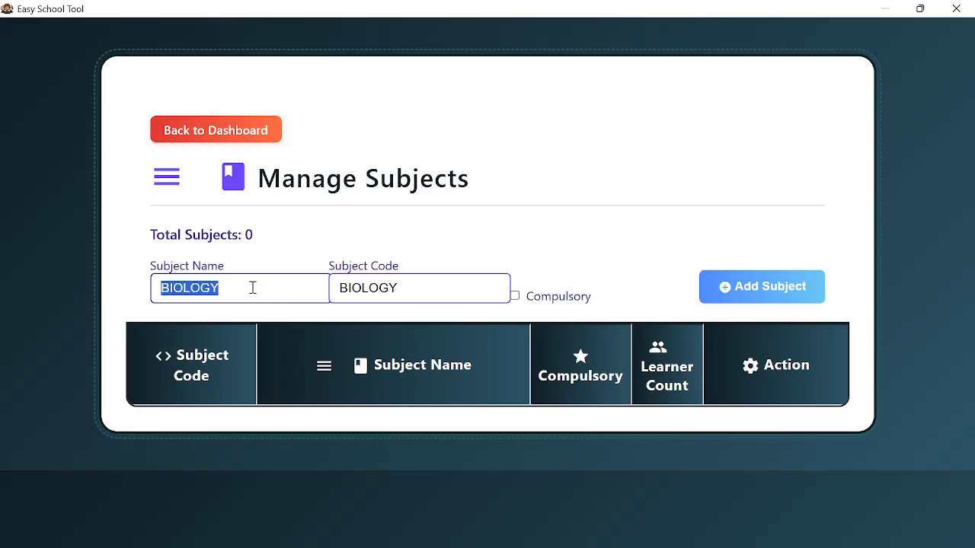
click(434, 288)
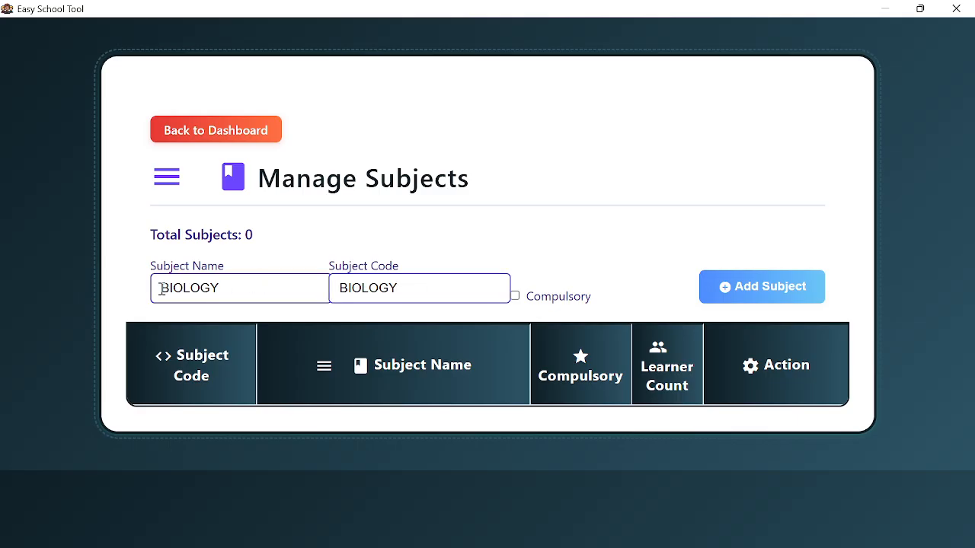
drag(161, 288, 259, 288)
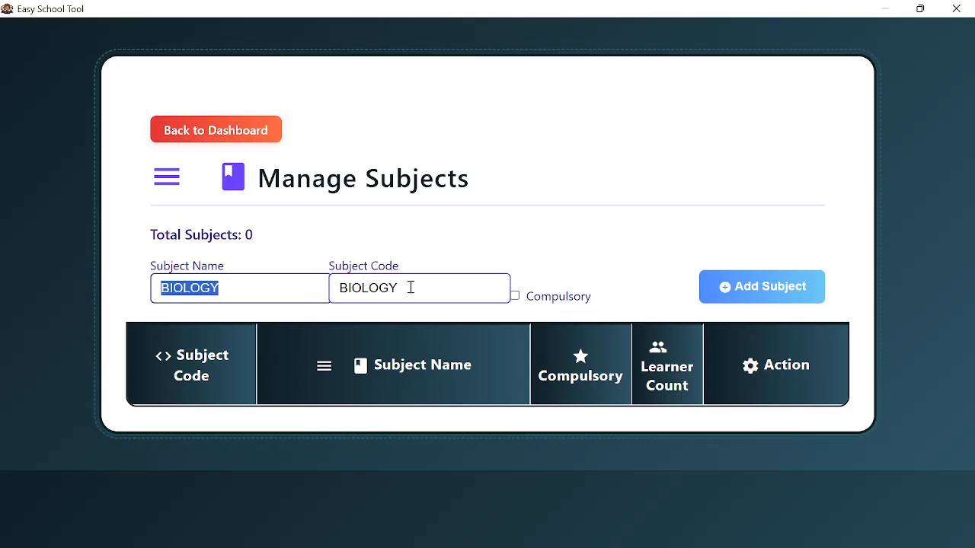
drag(410, 287, 343, 286)
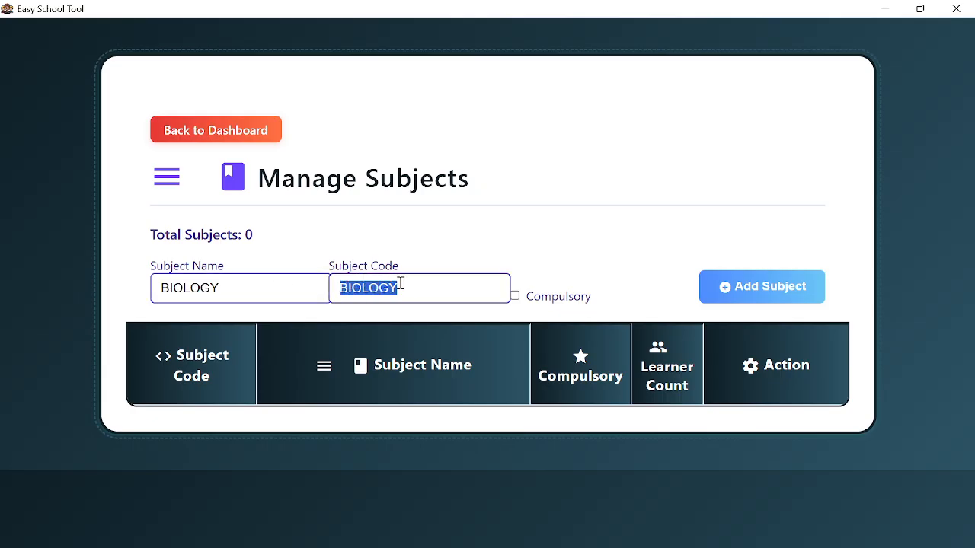
click(414, 285)
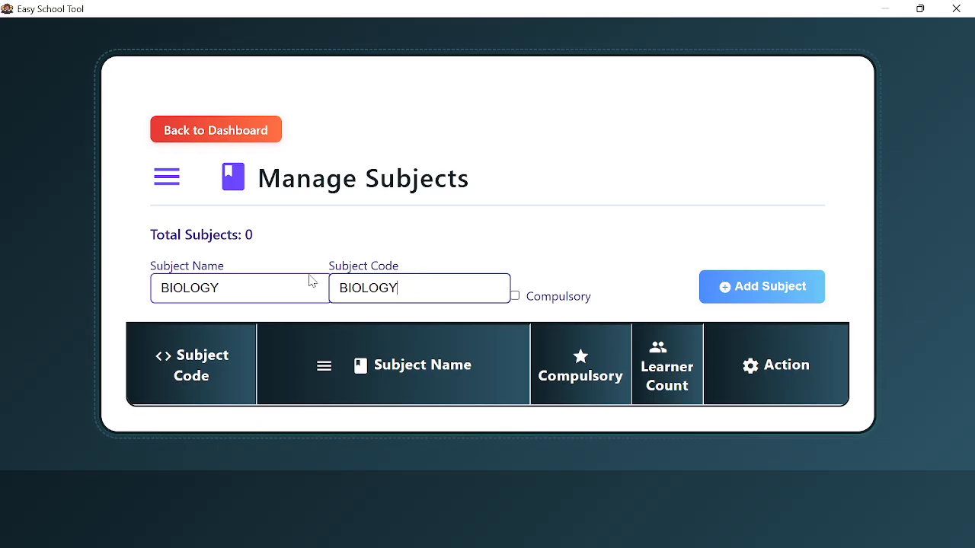
click(245, 290)
drag(229, 288, 101, 304)
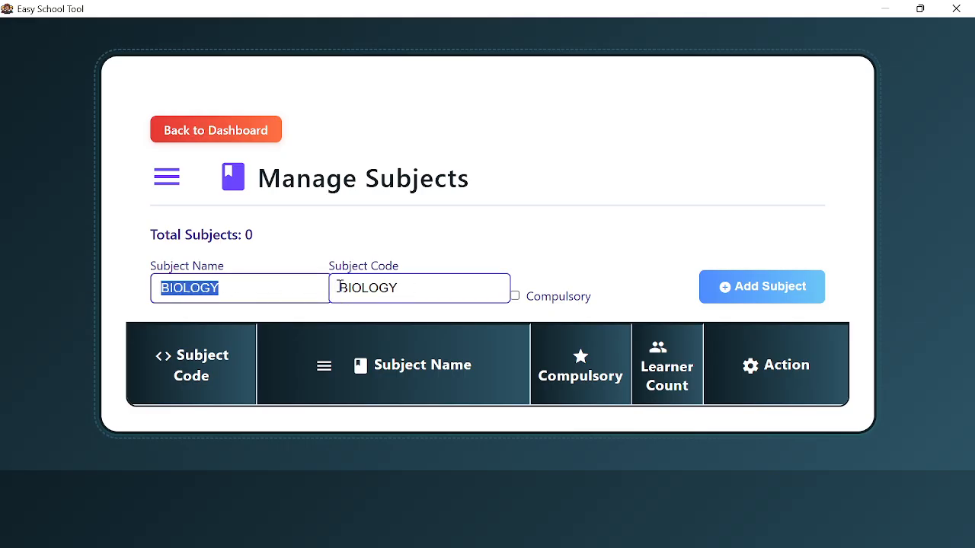
click(396, 289)
drag(396, 290, 320, 297)
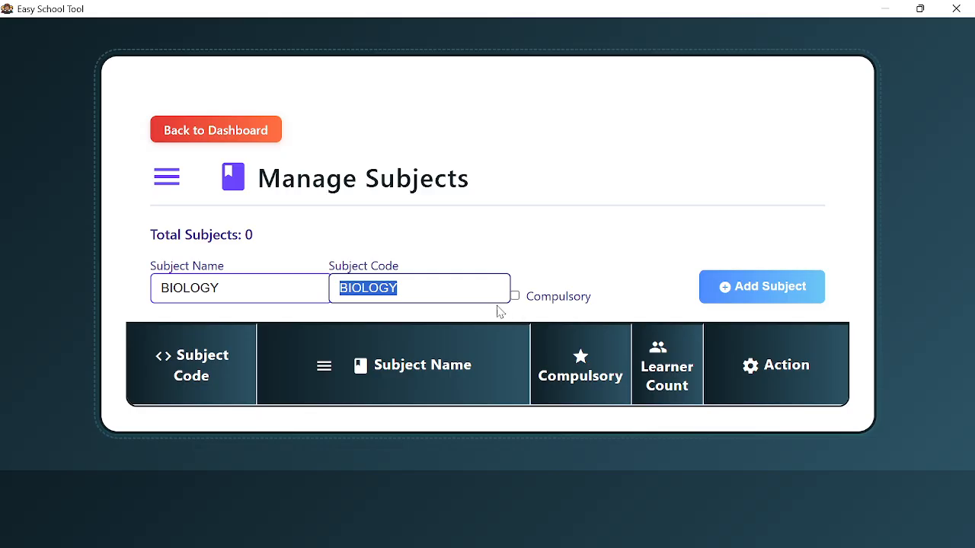
click(465, 289)
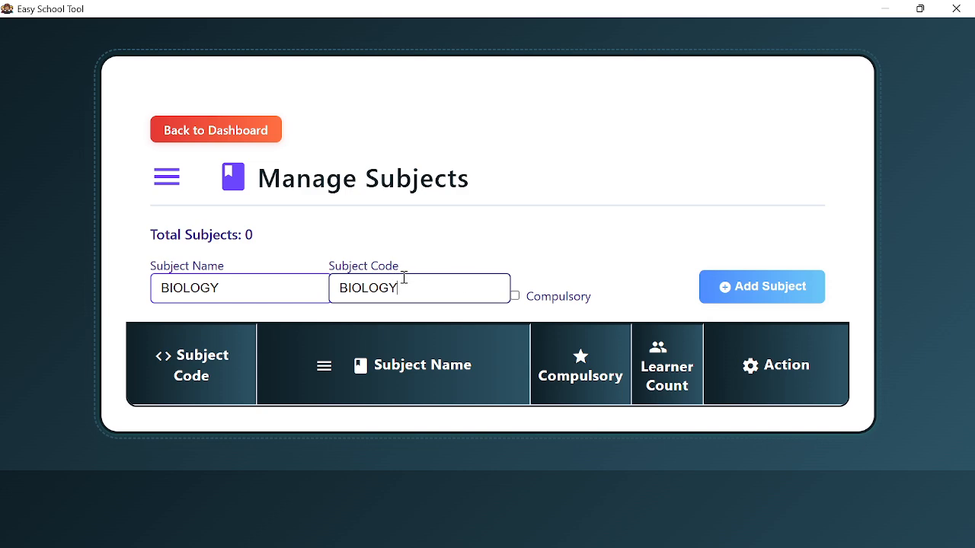
click(514, 297)
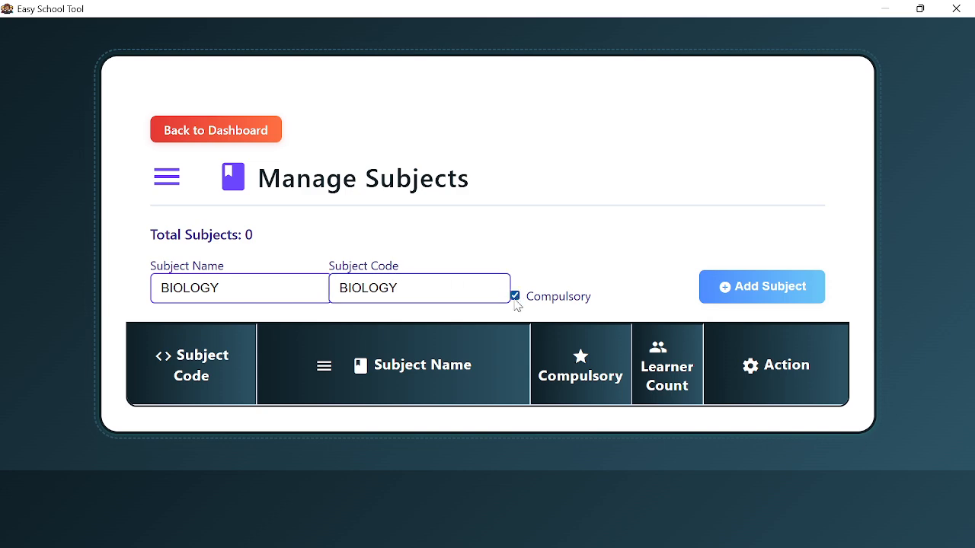
click(743, 294)
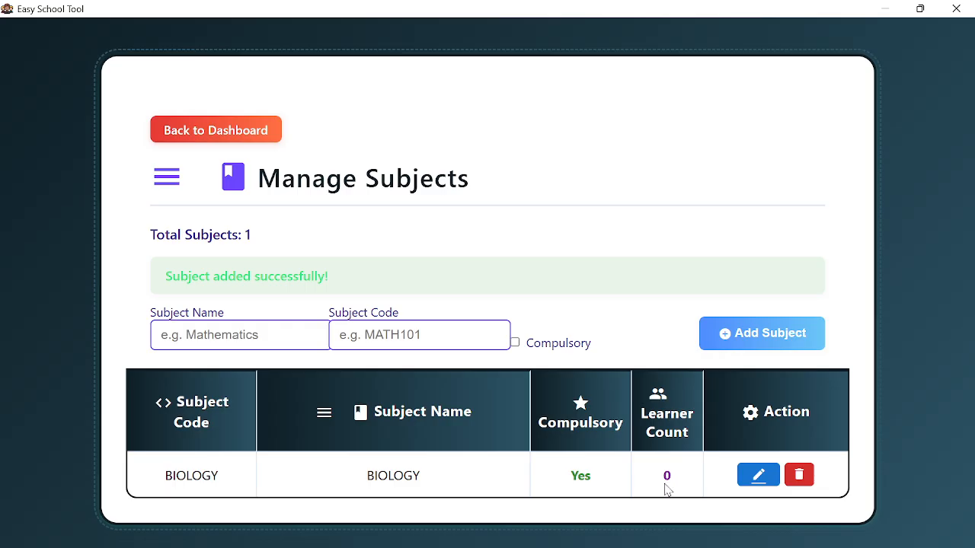
- Add CHEMISTRY as a compulsory subject with subject code CHEMISTRY
click(195, 335)
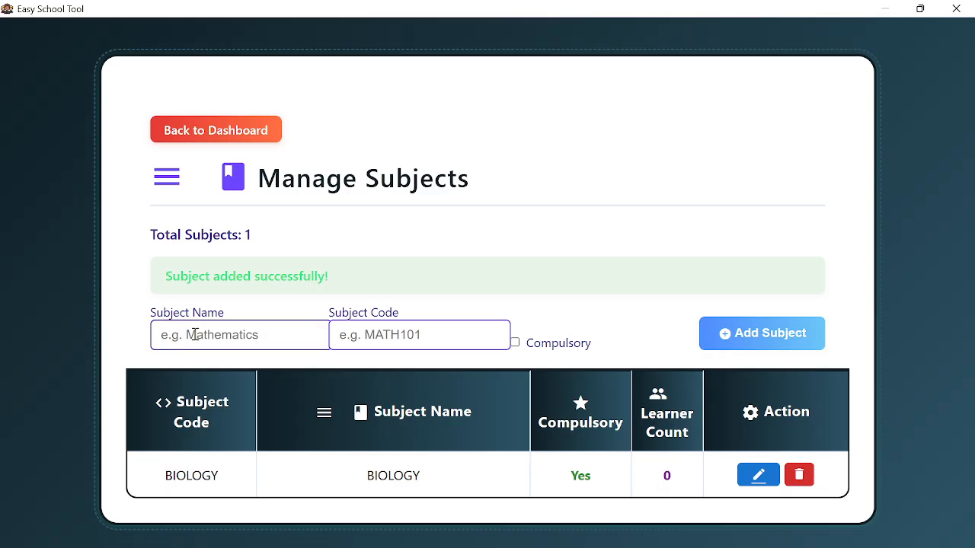
text(CHE)
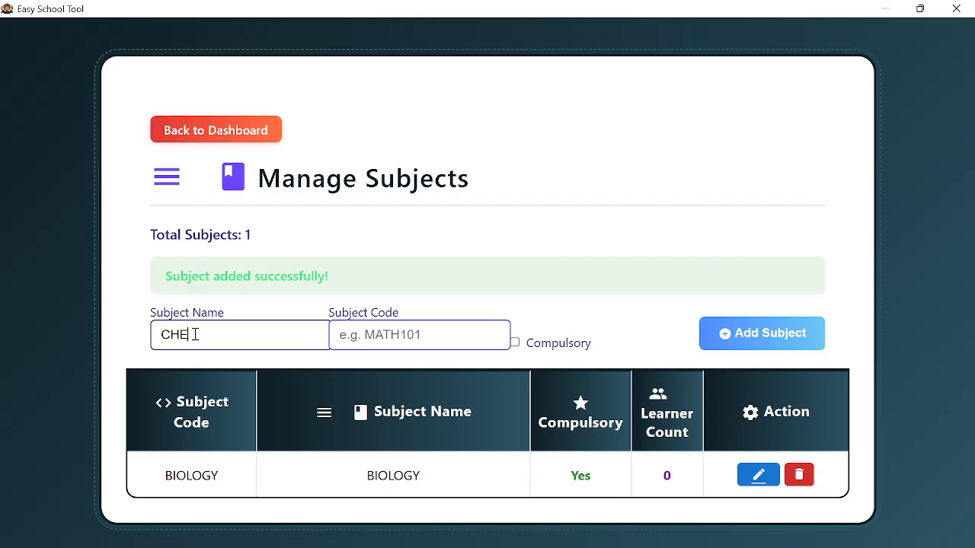
text(MISRY)
text(T)
double_click(195, 335)
key(ctrl+c)
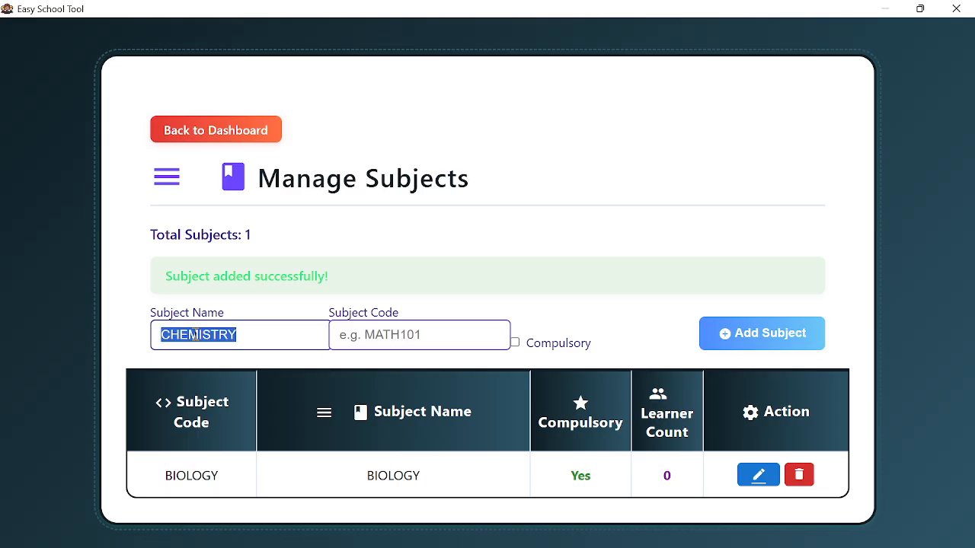
click(406, 342)
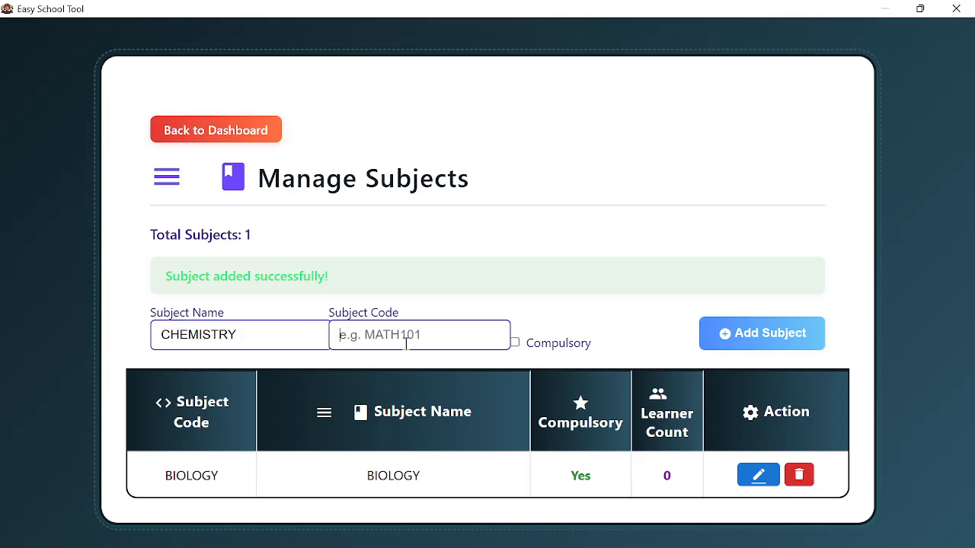
key(ctrl+v)
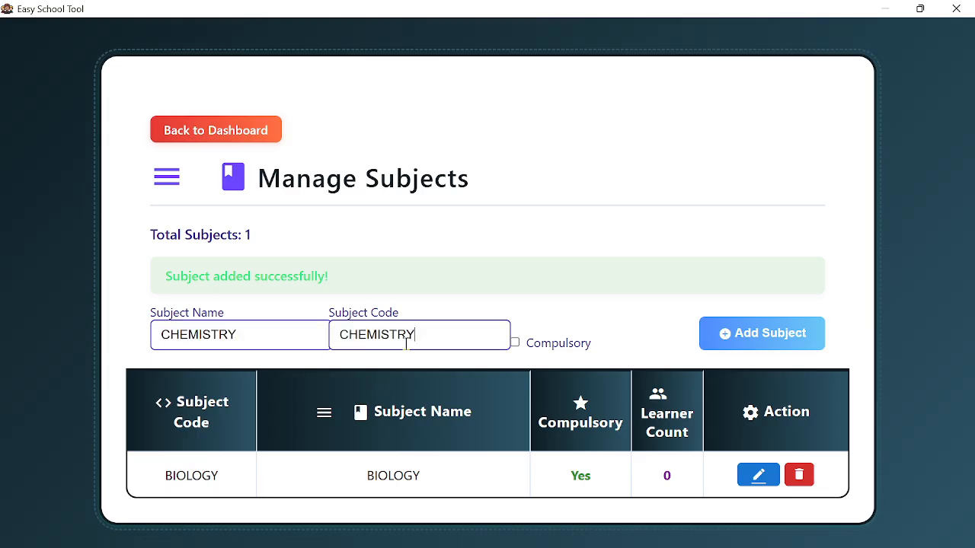
click(516, 344)
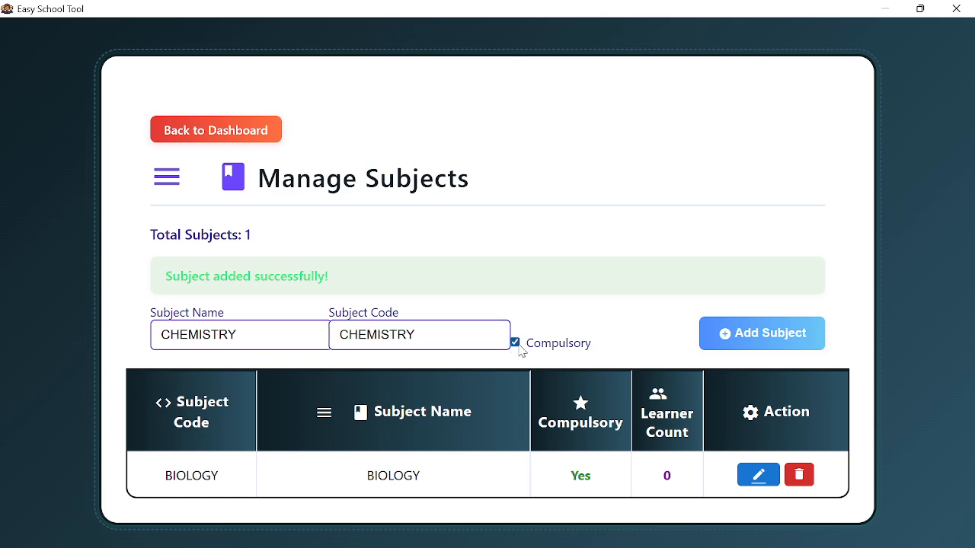
click(722, 335)
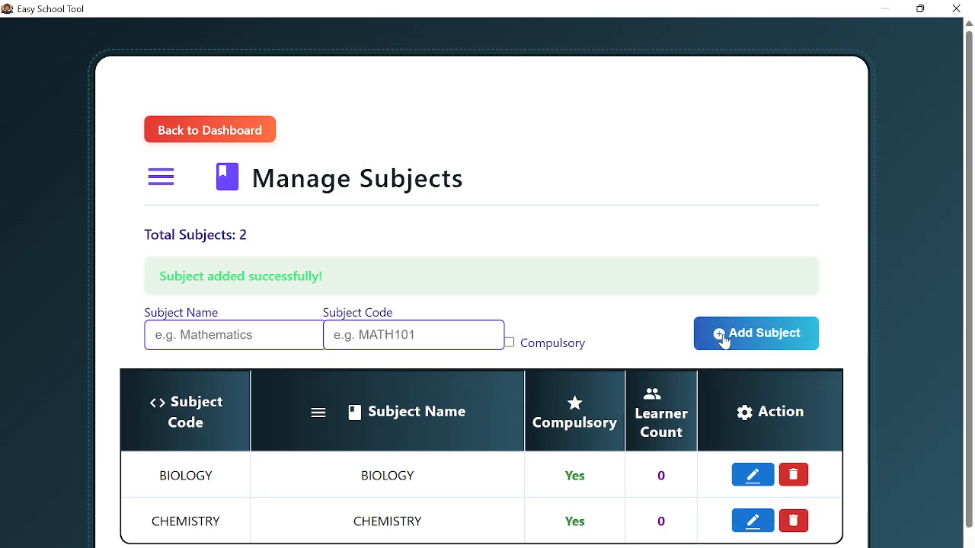
- Type MATHEMATICS as the subject name and paste it into the subject code
click(267, 330)
text(MATHE)
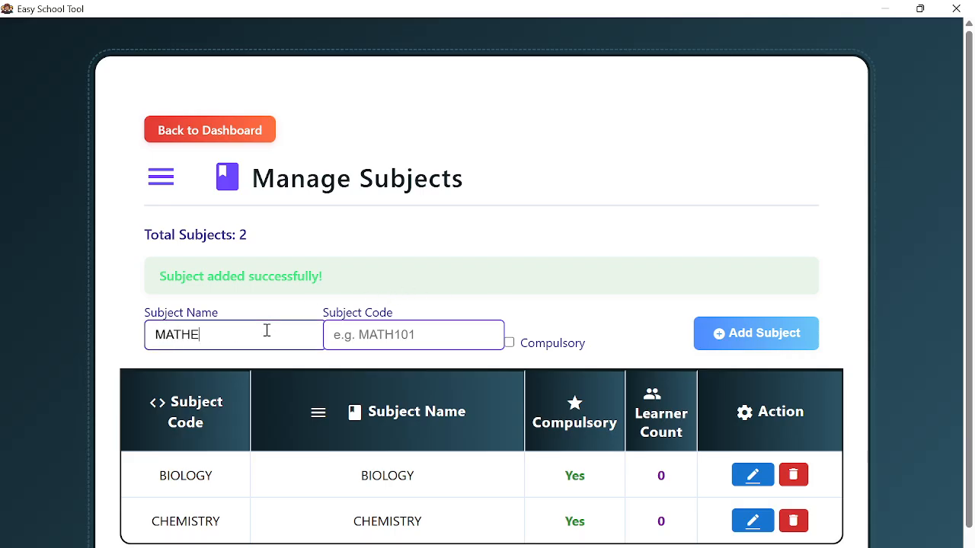
text(MATICS)
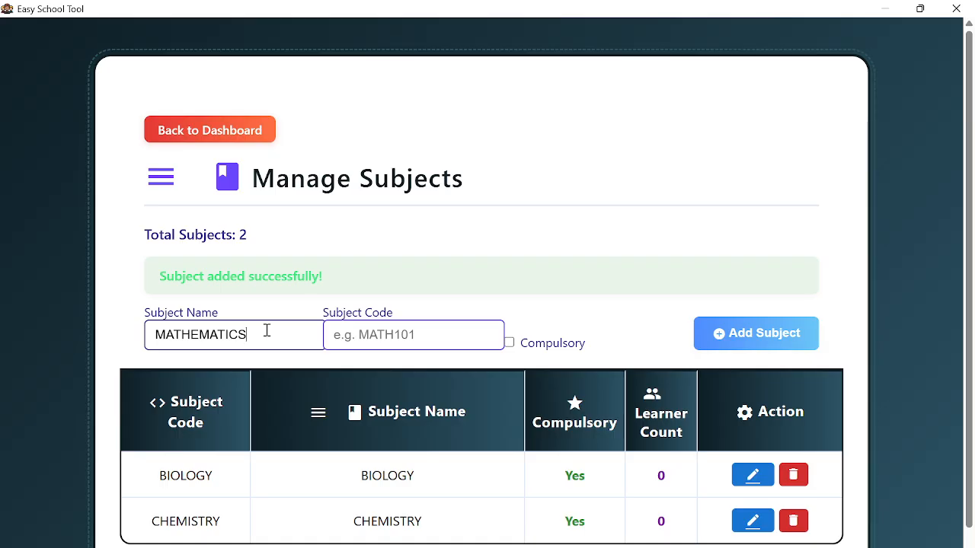
key(ctrl+a)
key(ctrl+c)
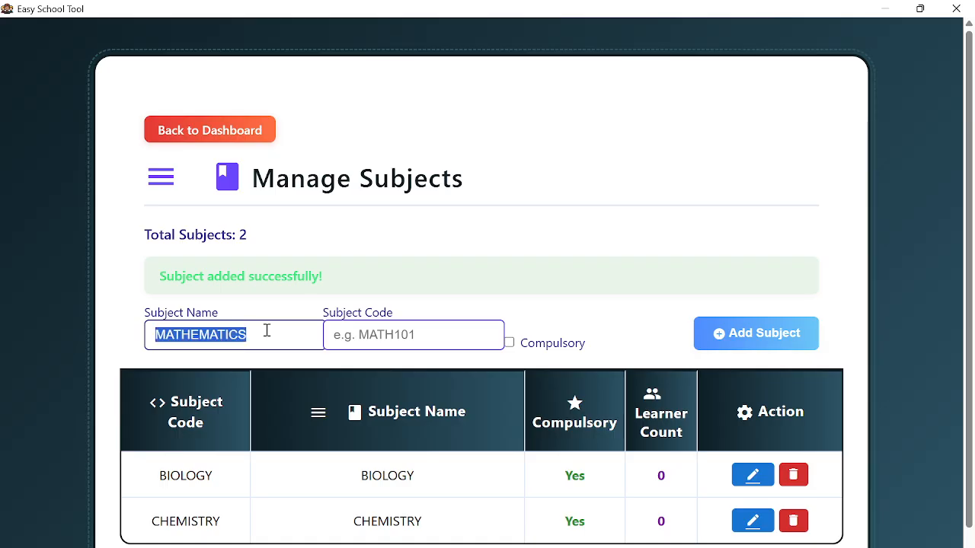
click(377, 332)
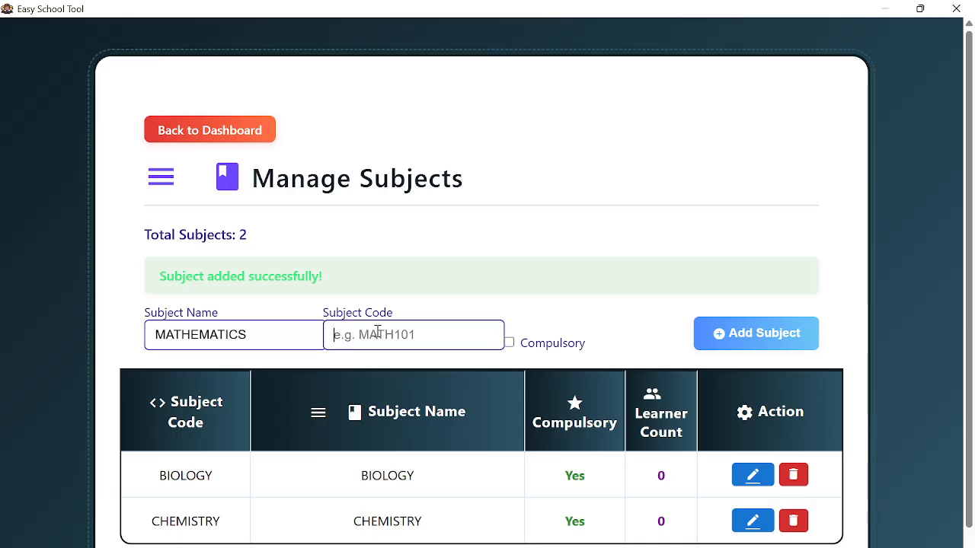
key(ctrl+v)
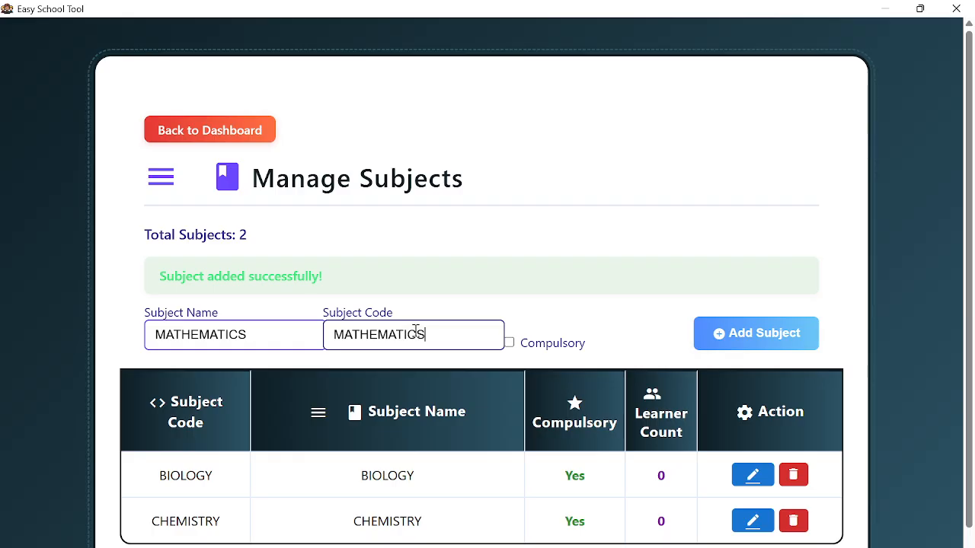
- Add MATHEMATICS, code MATHEMATICS, as a compulsory subject
drag(457, 330, 157, 333)
click(258, 335)
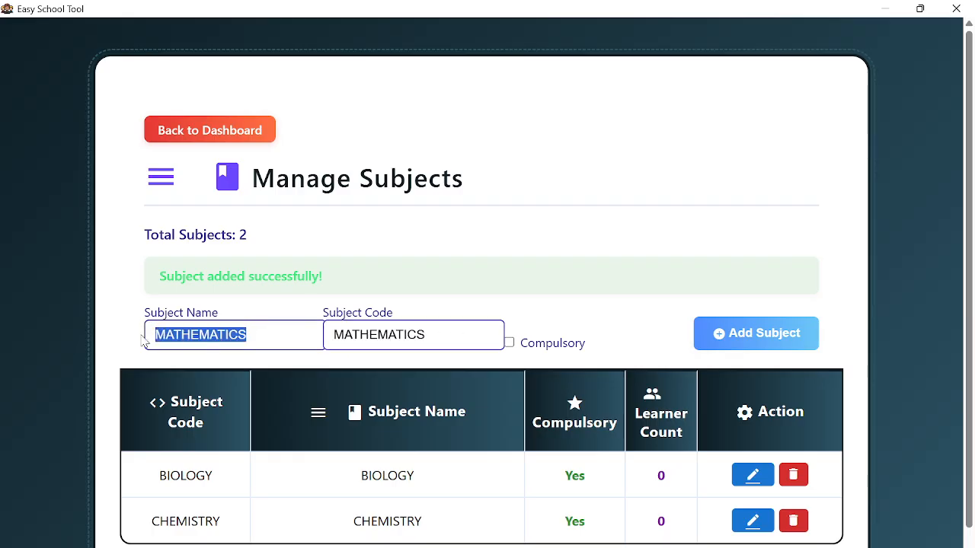
click(260, 342)
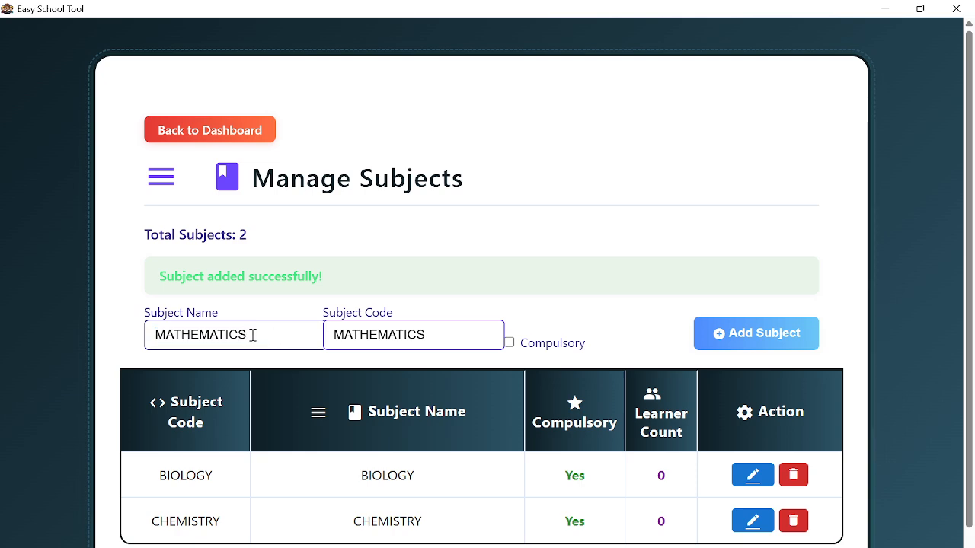
drag(252, 335, 147, 342)
click(271, 336)
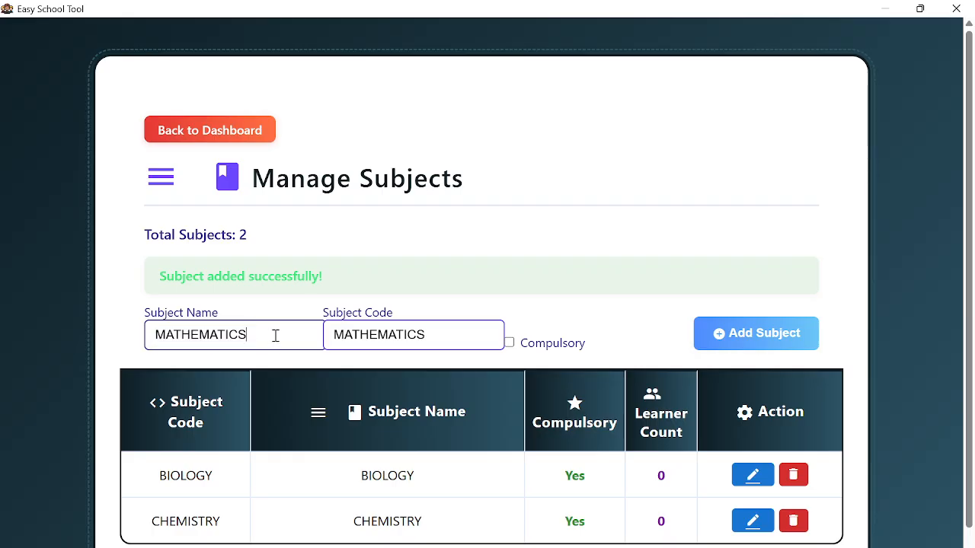
click(509, 343)
click(714, 340)
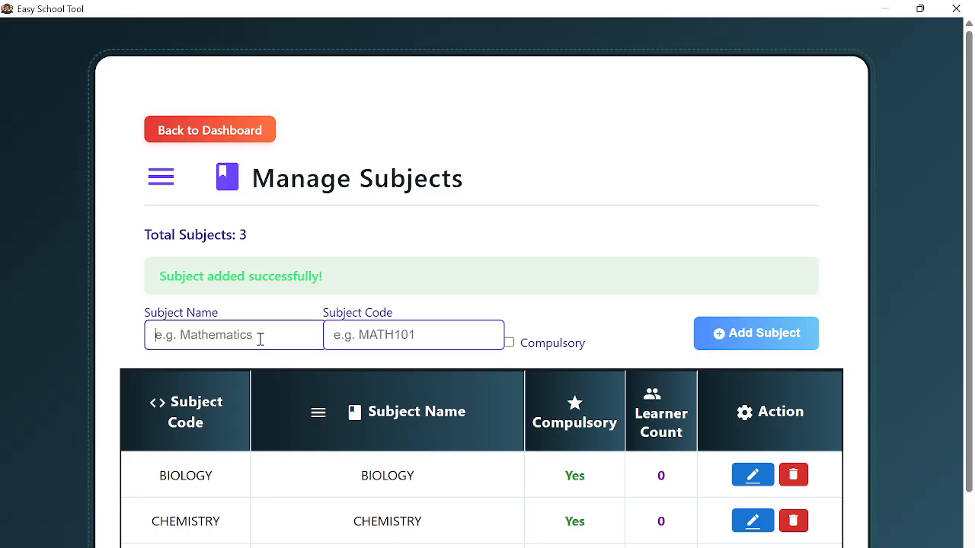
- Add HISTORY AND POLITICAL EDUCATION, code HISTORY&POLITICAL.EDUC, as a compulsory subject
text(HIST)
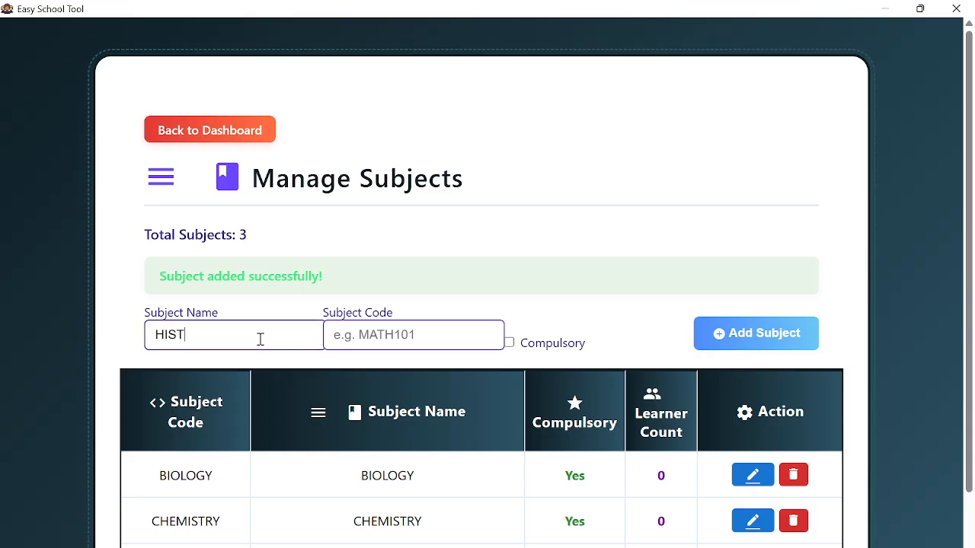
text(ORY )
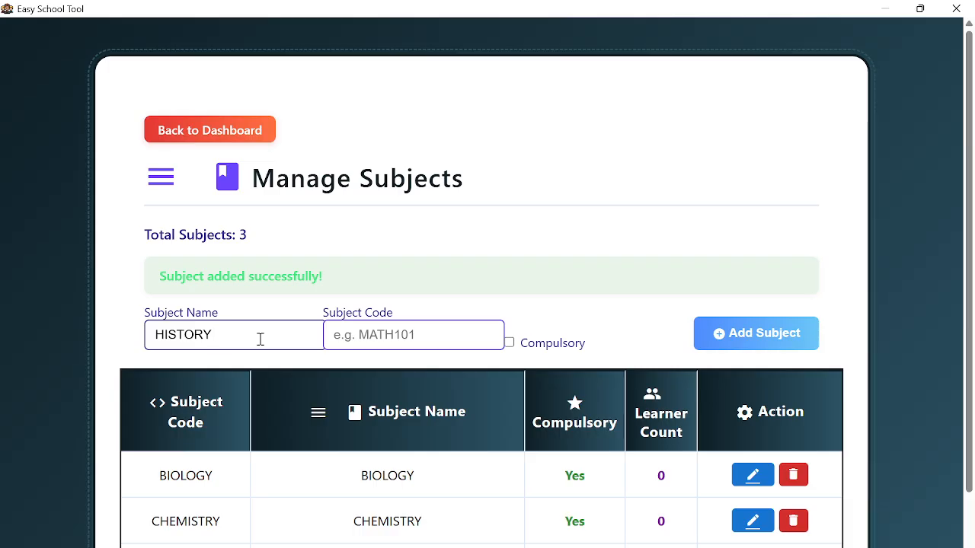
text(AND PGLITICAL)
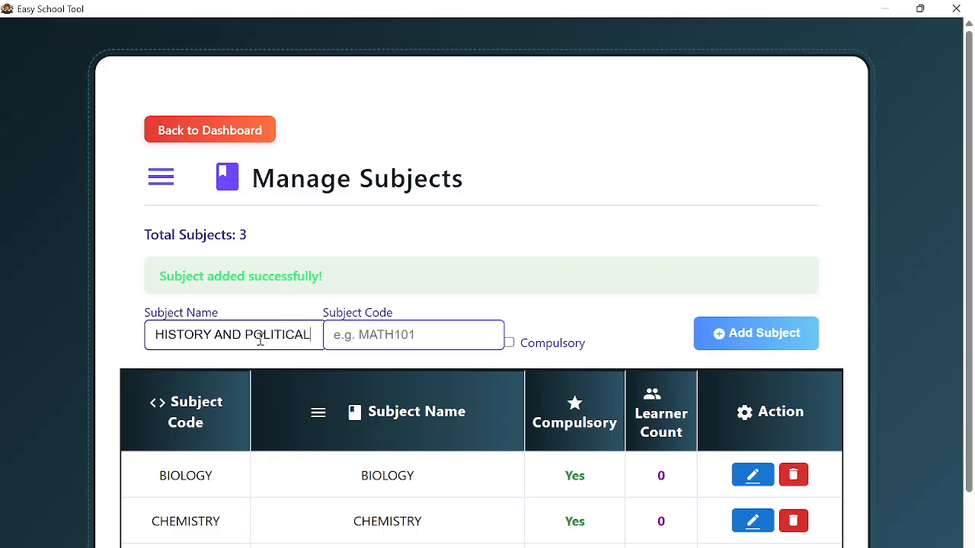
text( EDUCA)
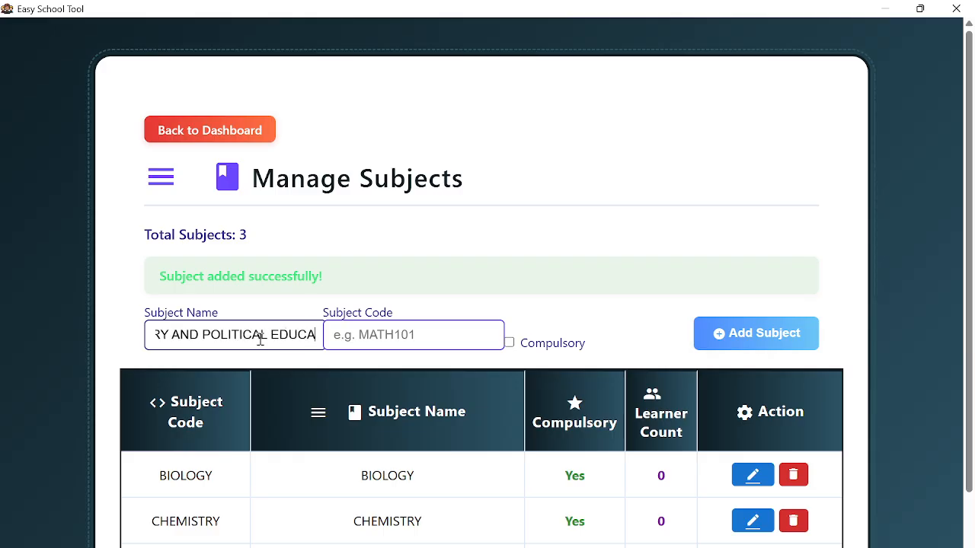
text(TION)
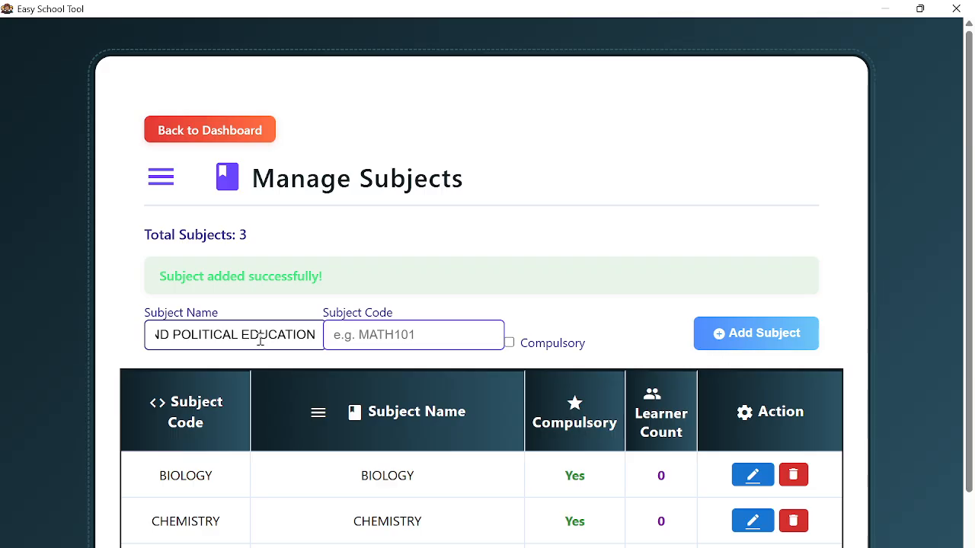
scroll(348, 464, down, 1)
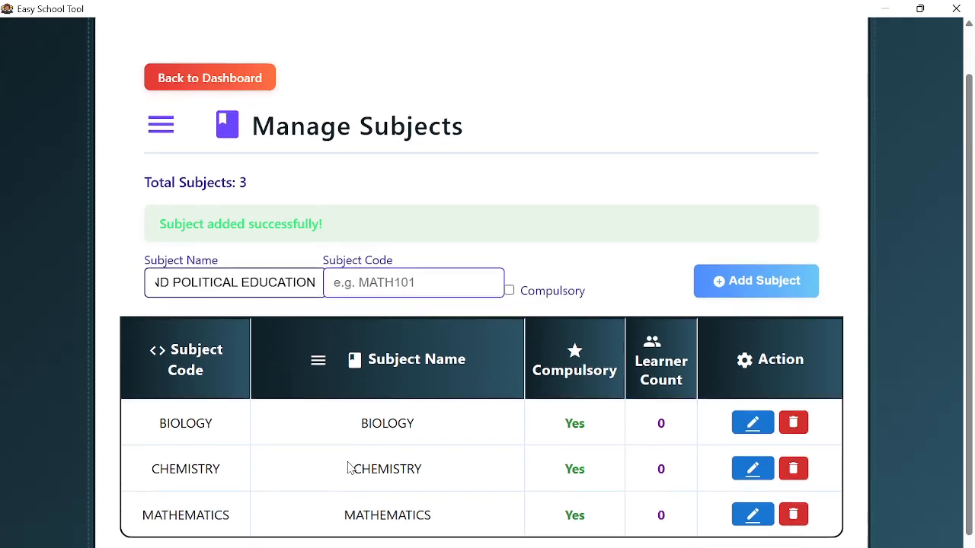
scroll(348, 464, up, 1)
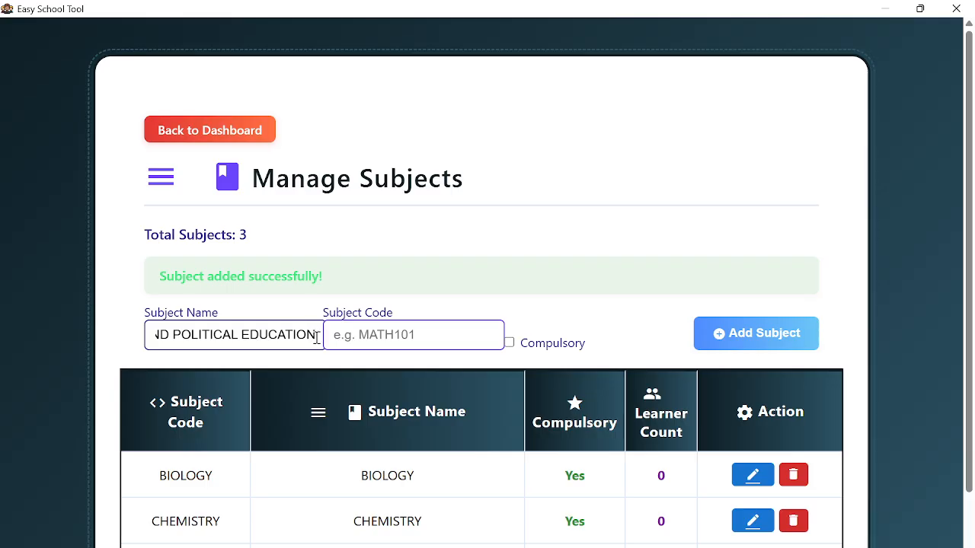
click(368, 342)
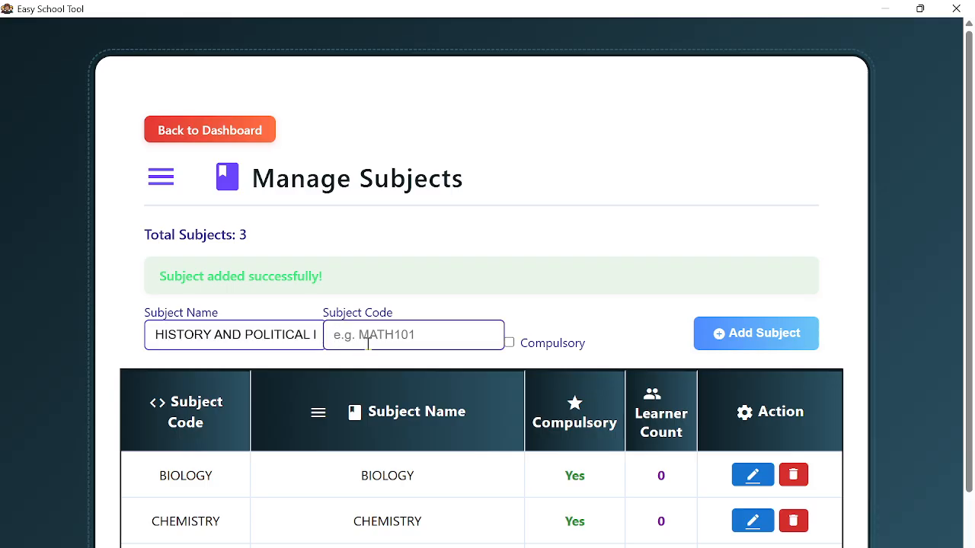
text(HIST)
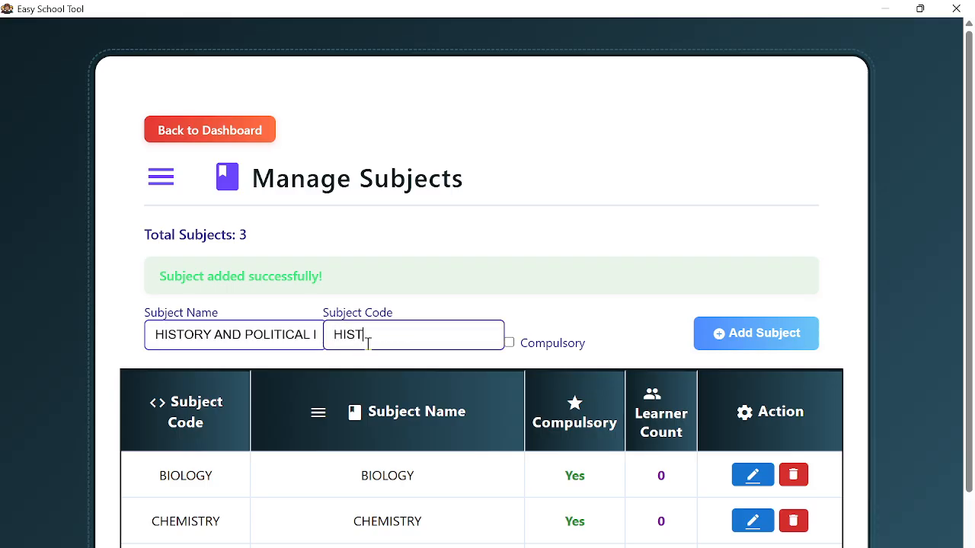
text(ORY)
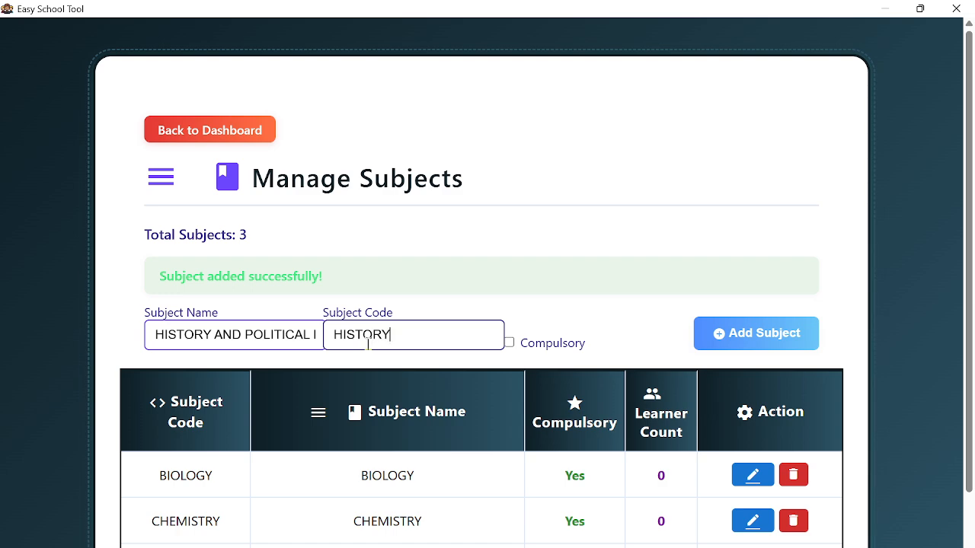
text(&)
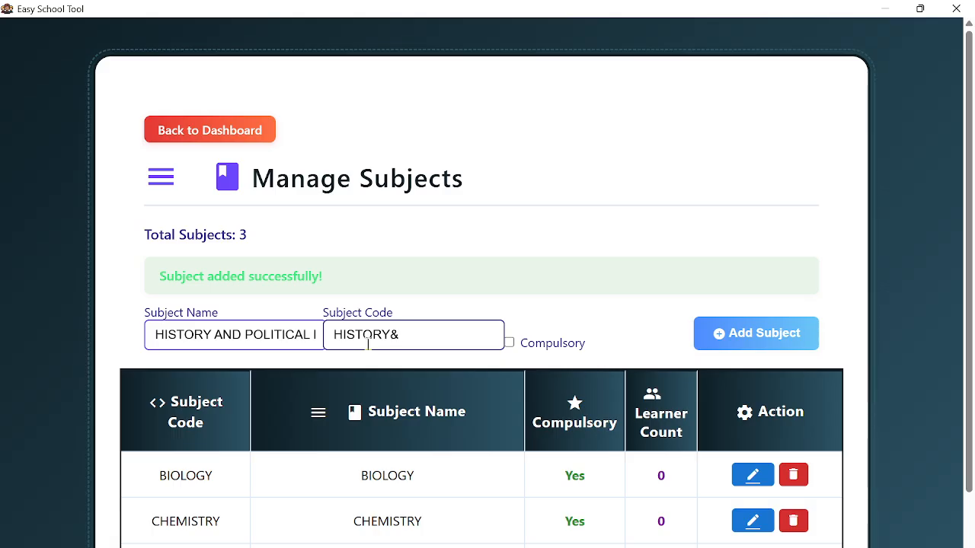
text(POLIT)
text(ICAL.EDUC)
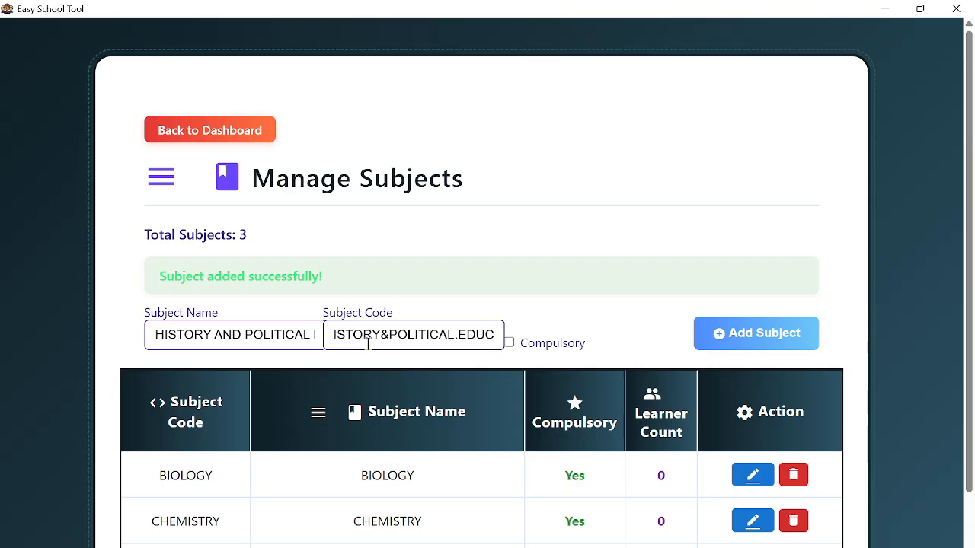
click(510, 345)
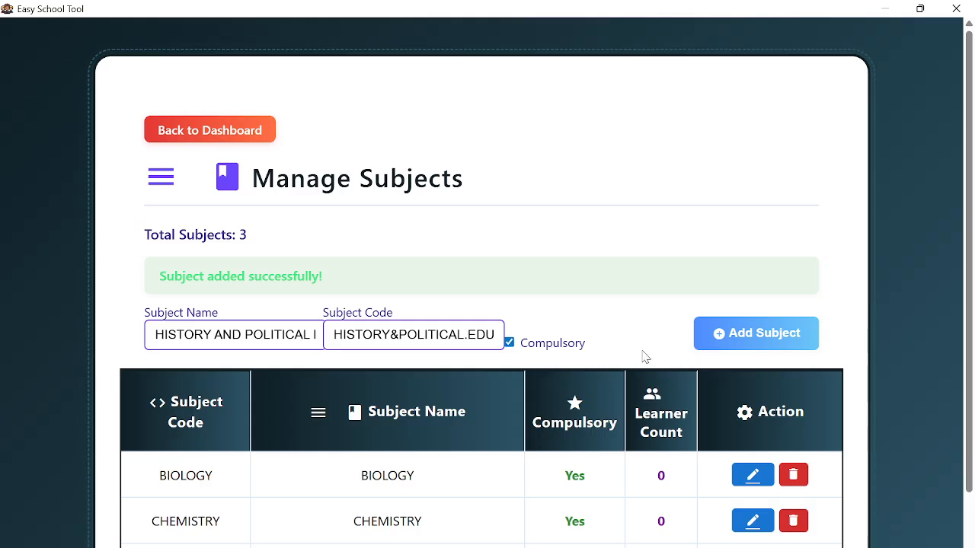
click(729, 333)
scroll(217, 300, down, 1)
click(223, 270)
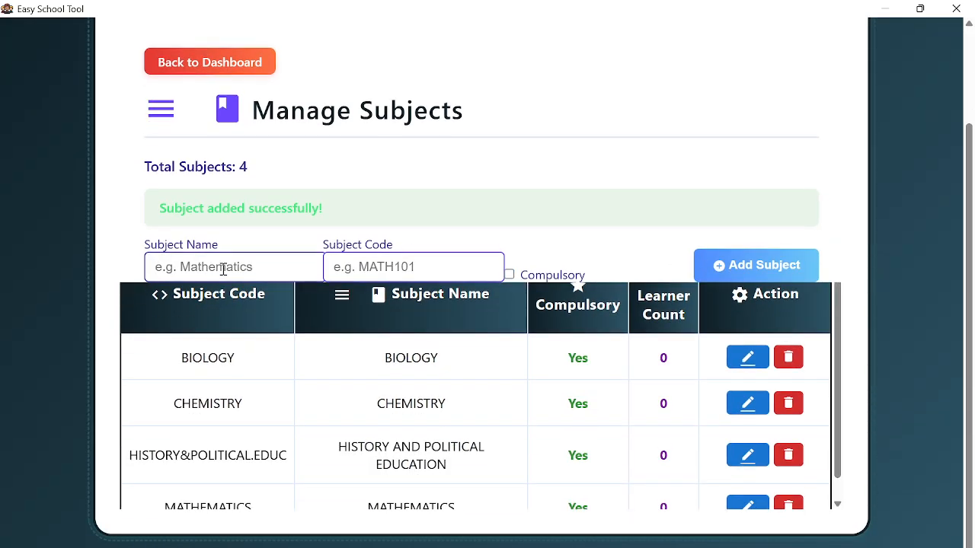
- Add ENGLISH LANGUAGE as a compulsory subject, with its name pasted as the code
text(ENGLI)
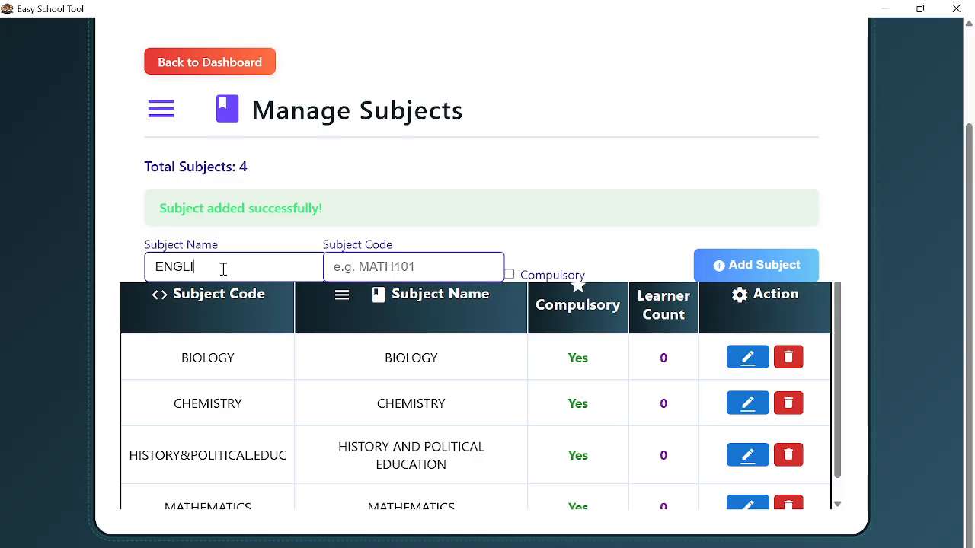
text(SH LANG)
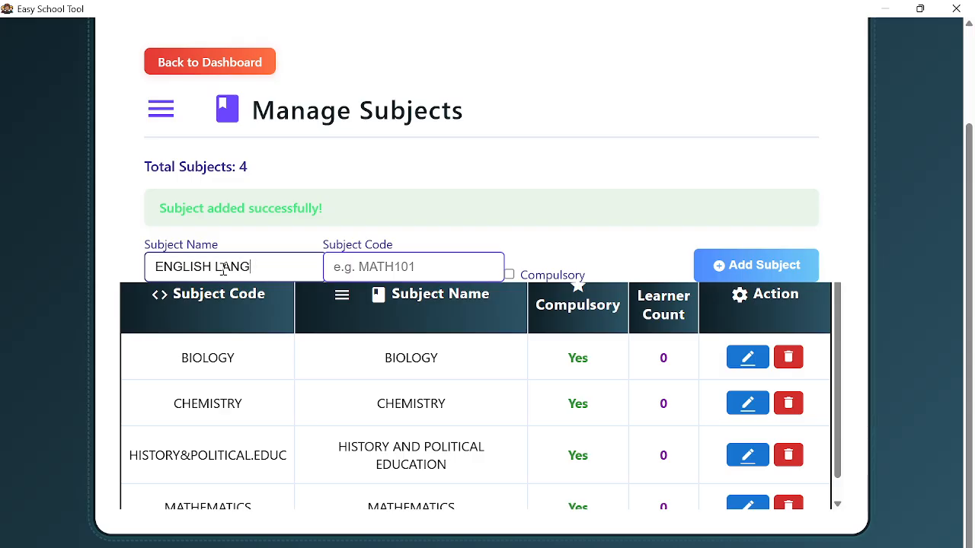
text(UAGE)
key(ctrl+a)
key(ctrl+c)
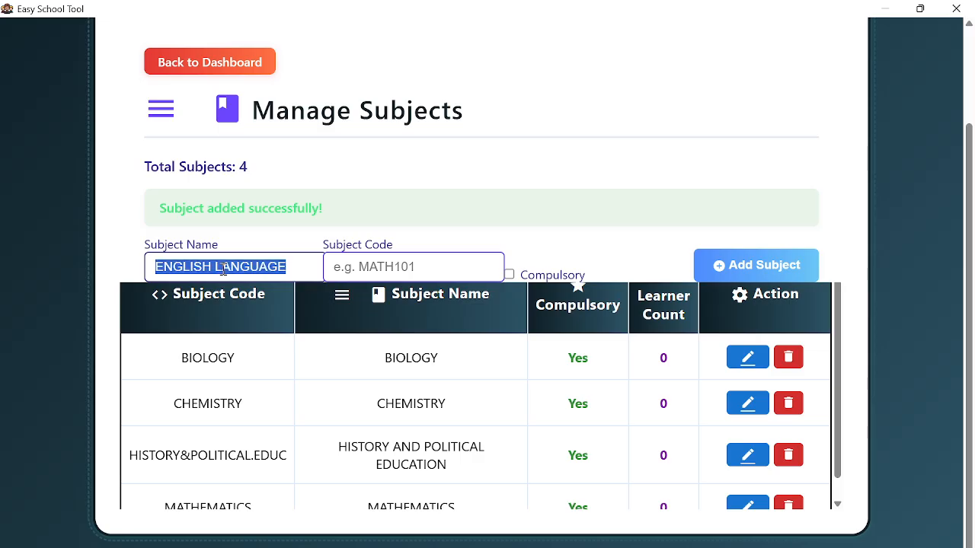
click(392, 261)
key(ctrl+v)
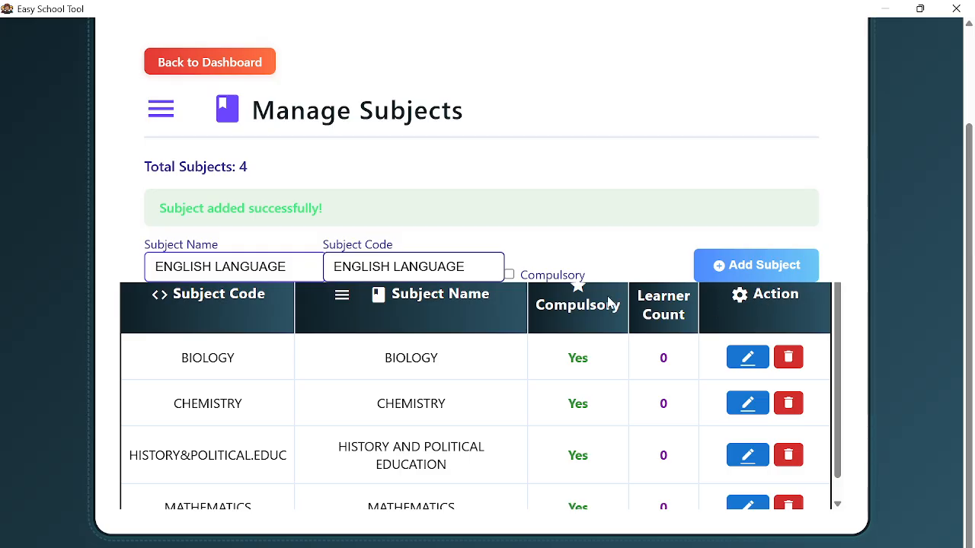
click(509, 274)
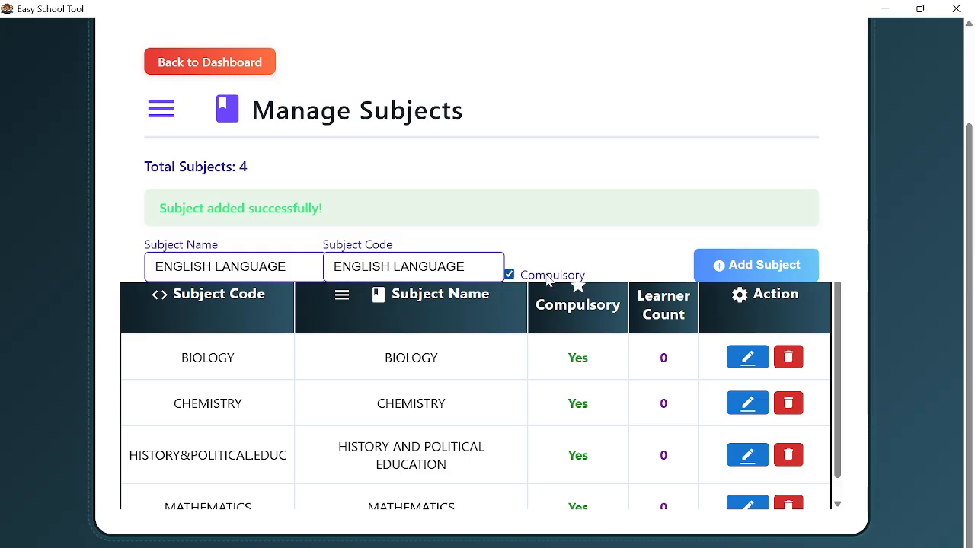
click(722, 267)
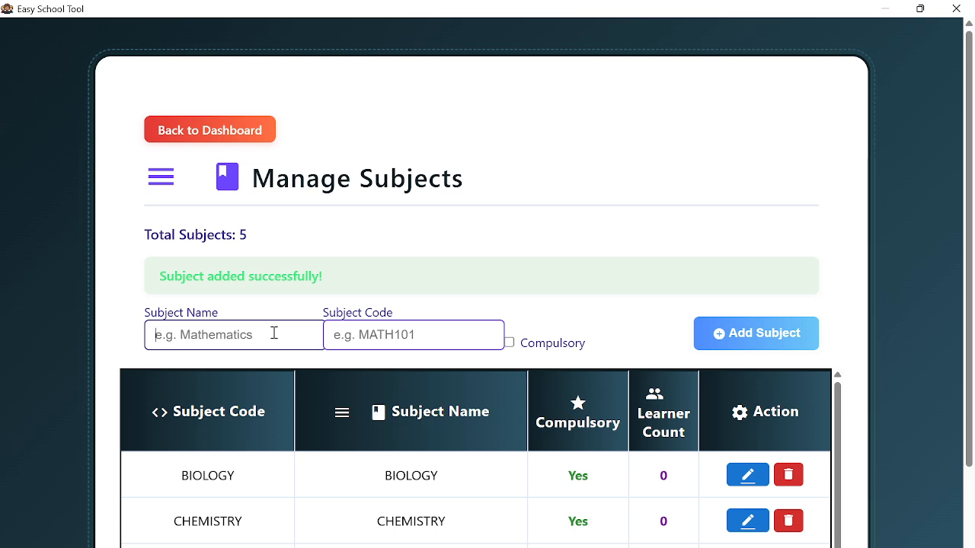
- Add AGRICULTURE, code AGRICULTURE, as a non-compulsory subject
text(AGRI)
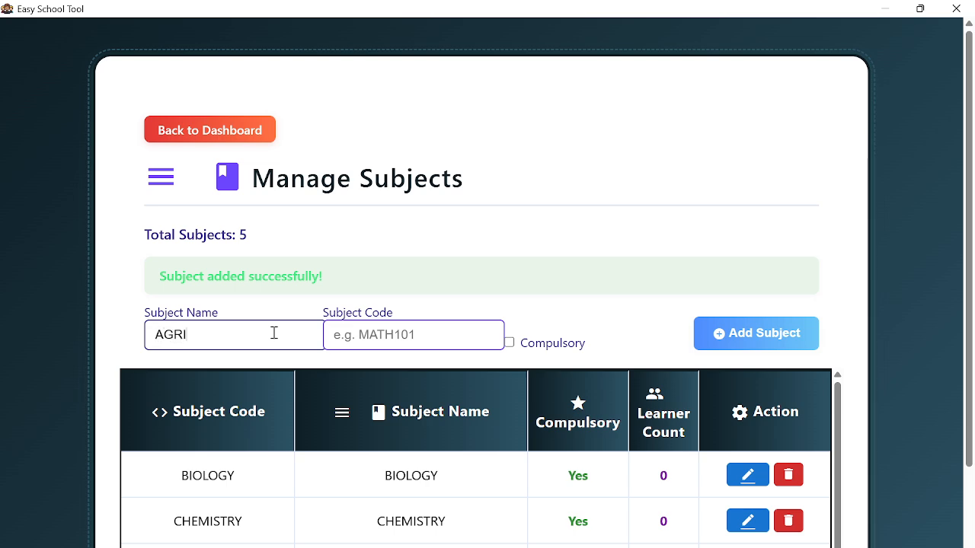
text(CULTURE)
key(ctrl+a)
key(ctrl+c)
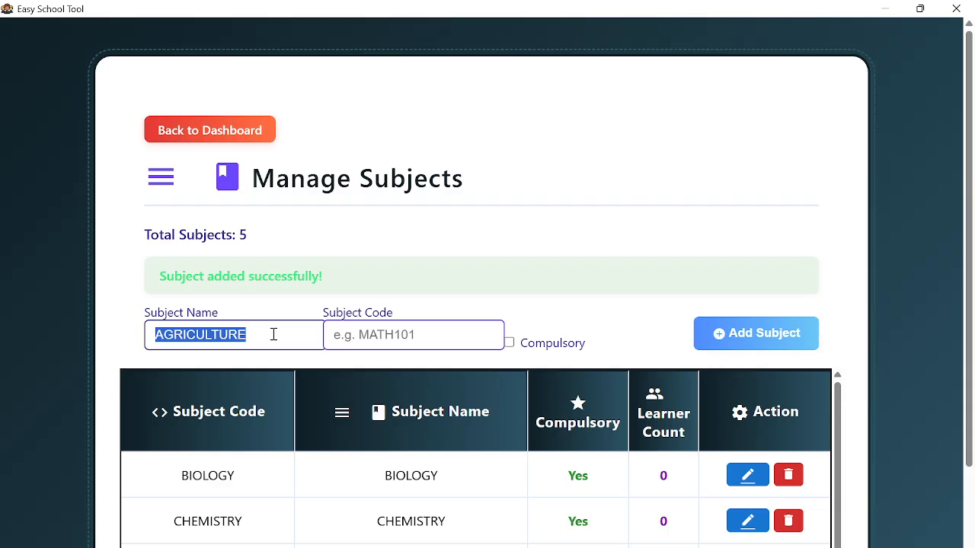
click(343, 343)
key(ctrl+v)
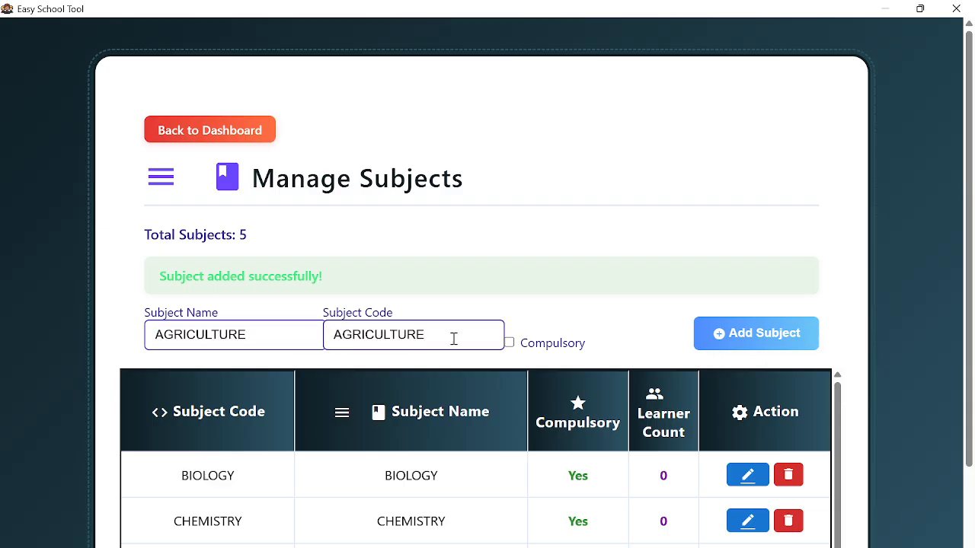
click(513, 346)
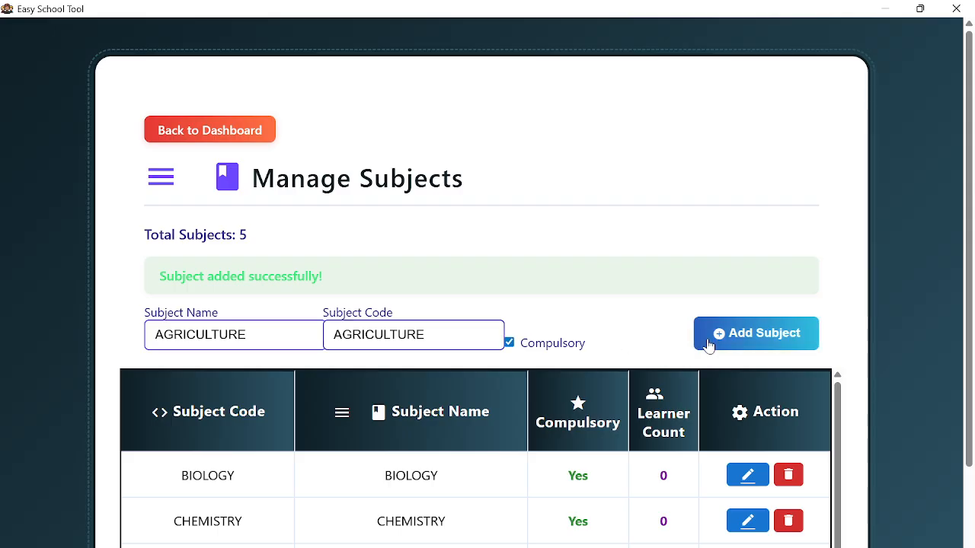
click(529, 347)
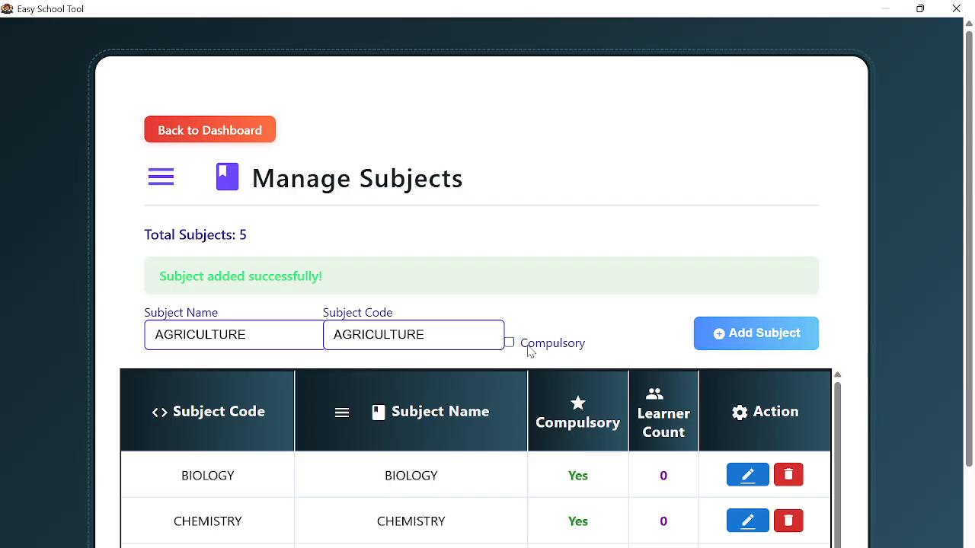
click(724, 340)
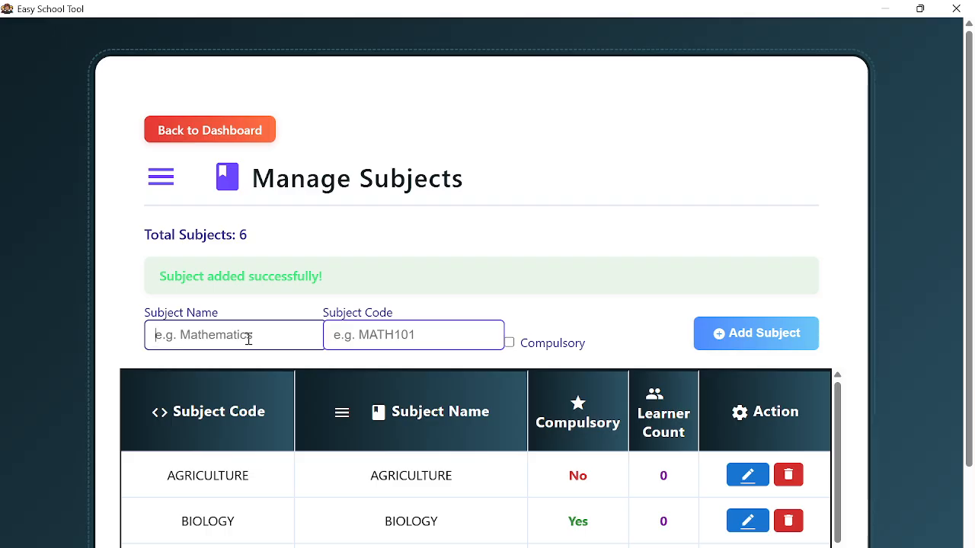
- Add ENTREPRENEURSHIP EDUCATION as a non-compulsory subject, with its name copied as the code
scroll(457, 217, down, 3)
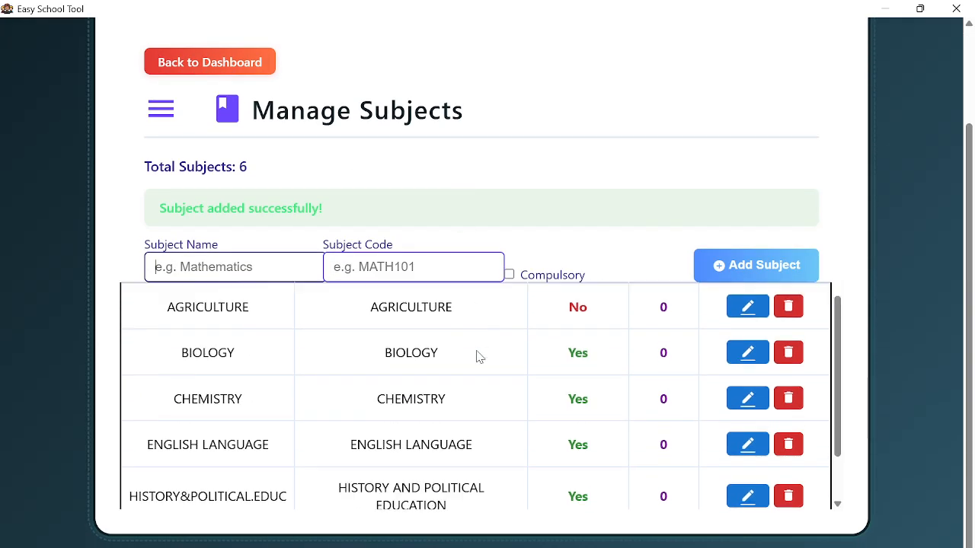
scroll(460, 349, down, 1)
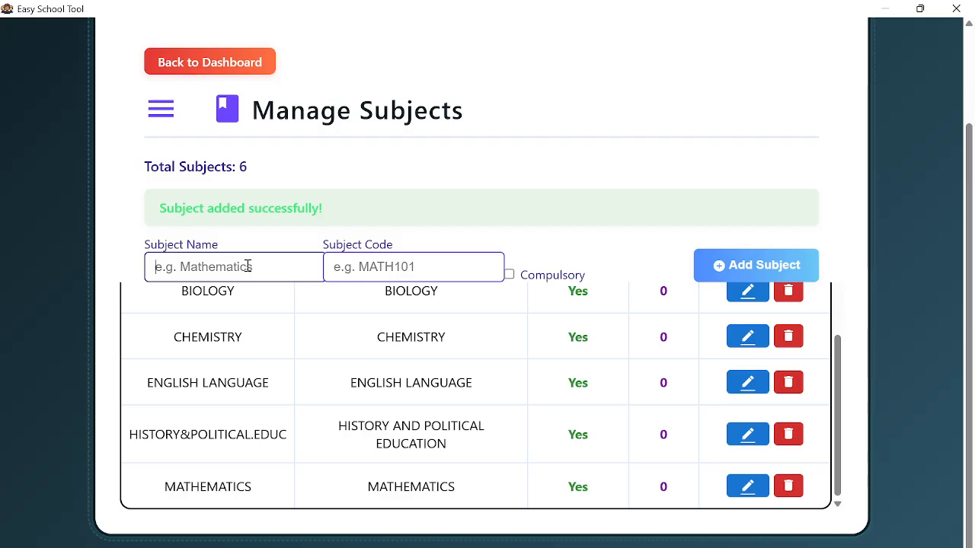
text(ENRT)
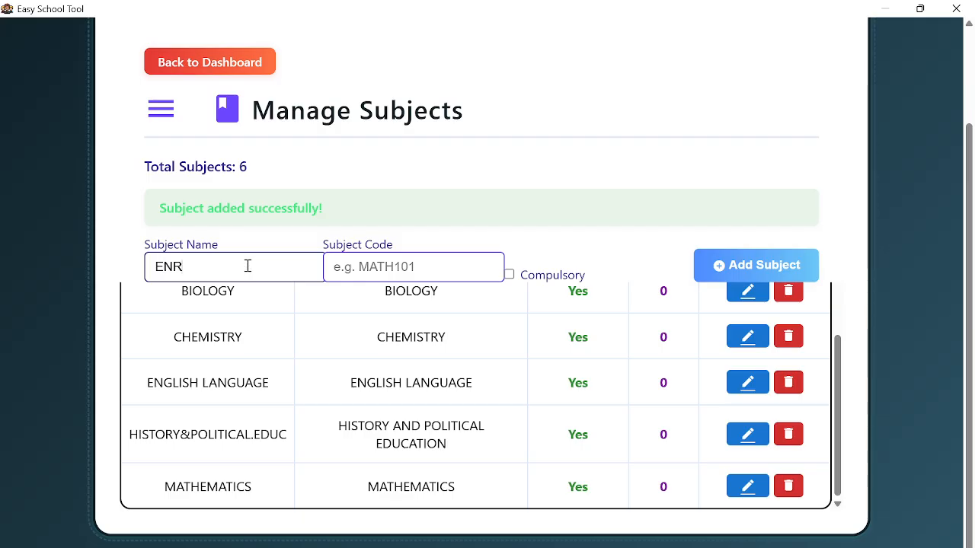
key(BackSpace)
key(BackSpace)
text(TREPRE)
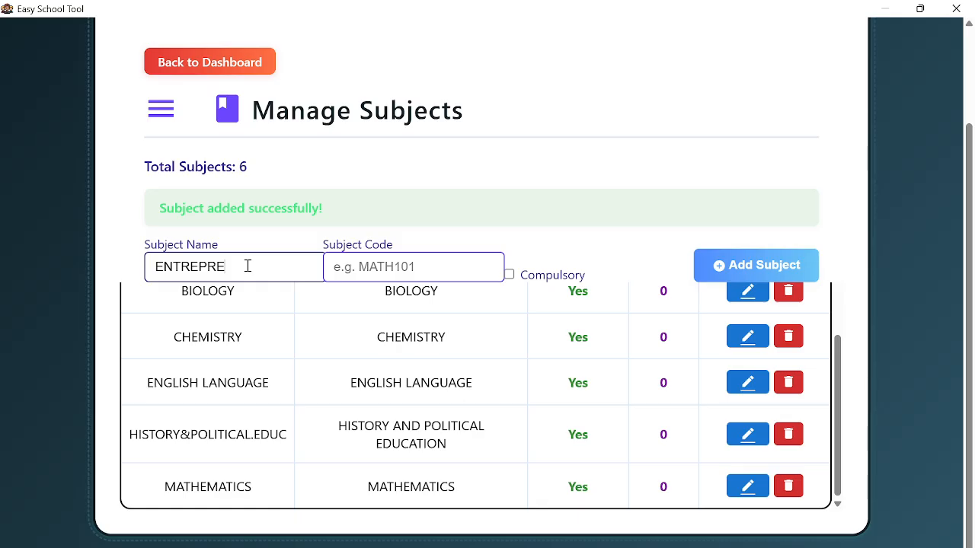
text(NEURSHIP EDUC)
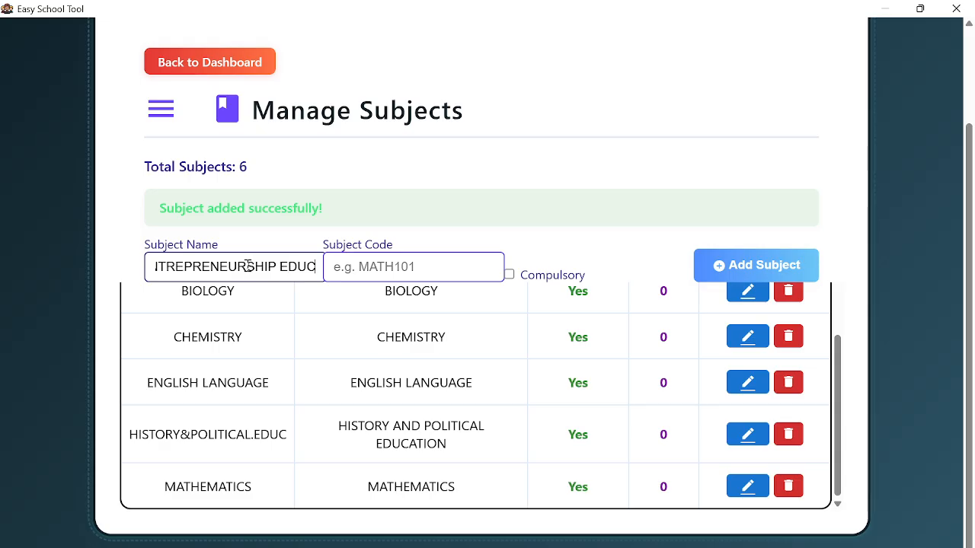
text(ATION)
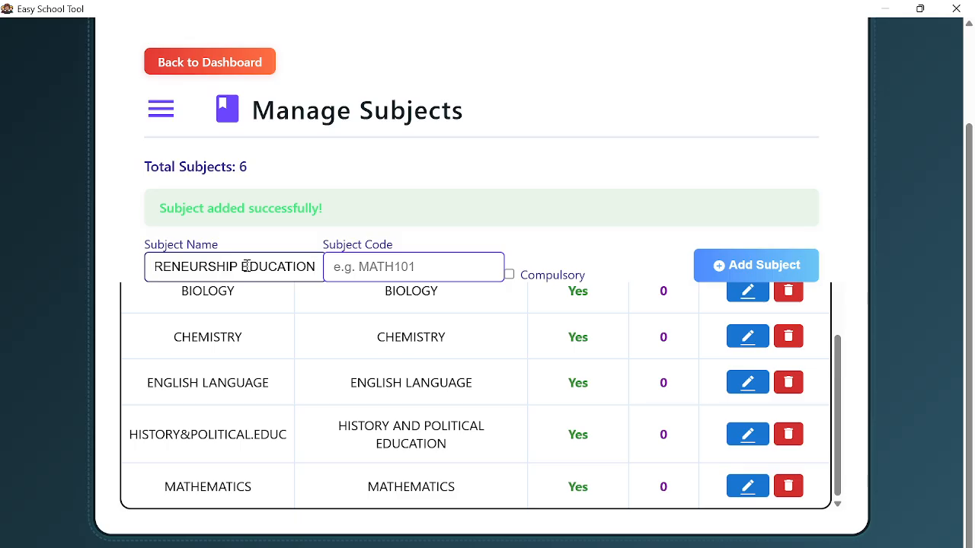
key(ctrl+a)
key(ctrl+c)
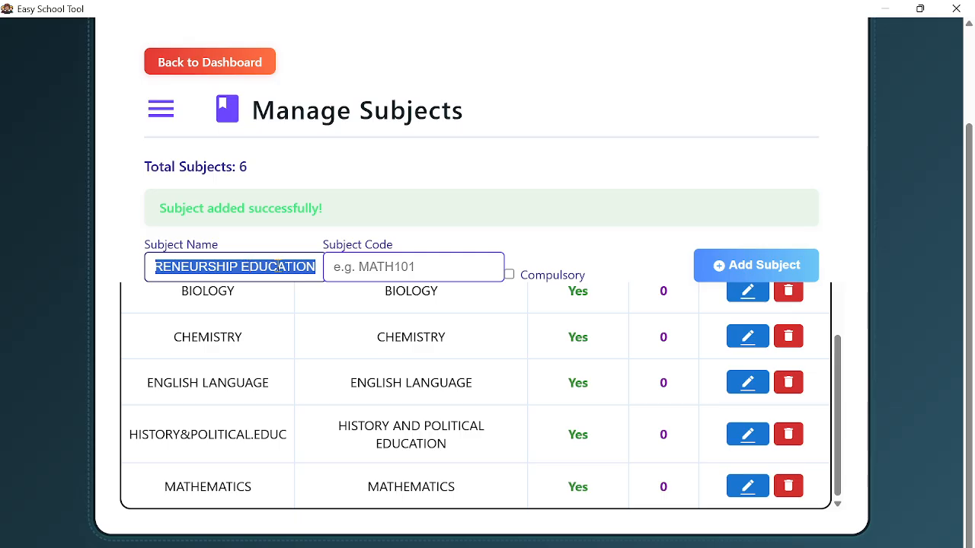
click(372, 267)
key(ctrl+v)
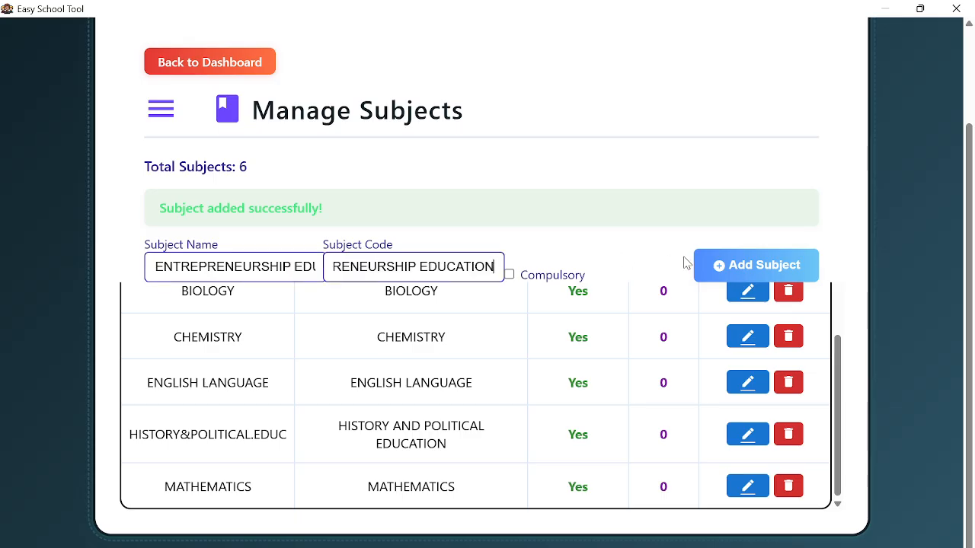
click(741, 276)
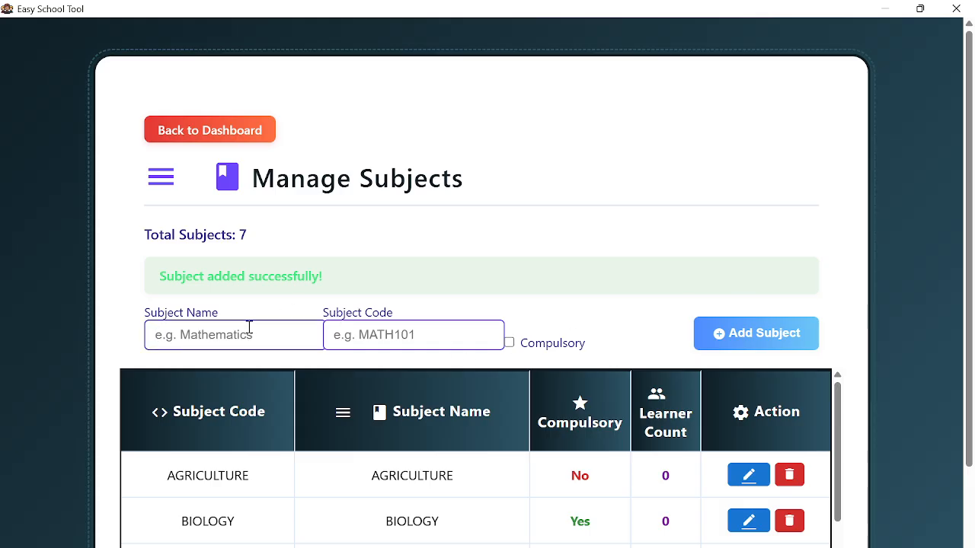
- Add ICT, code ICT, as a non-compulsory subject
text(ICGT)
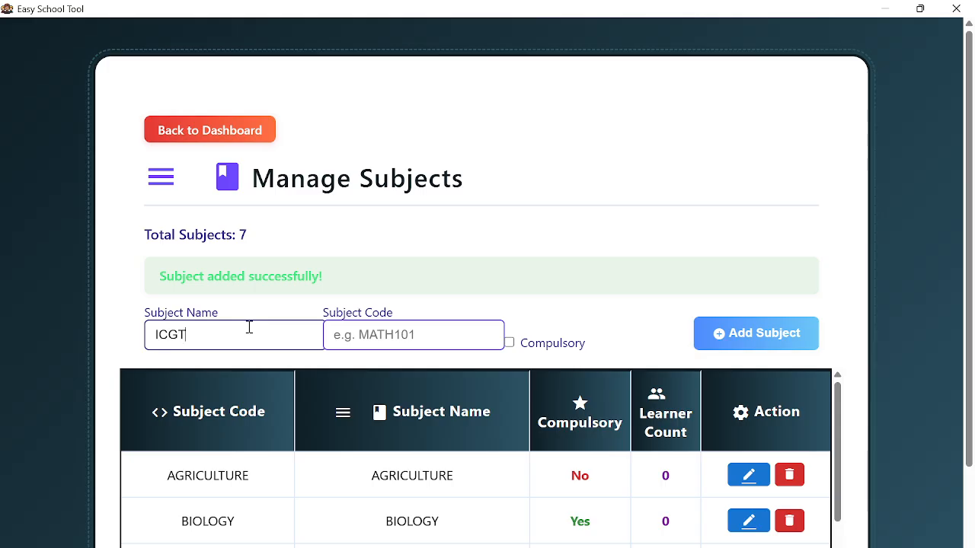
key(BackSpace)
key(BackSpace)
key(BackSpace)
text(CT)
key(ctrl+a)
click(359, 339)
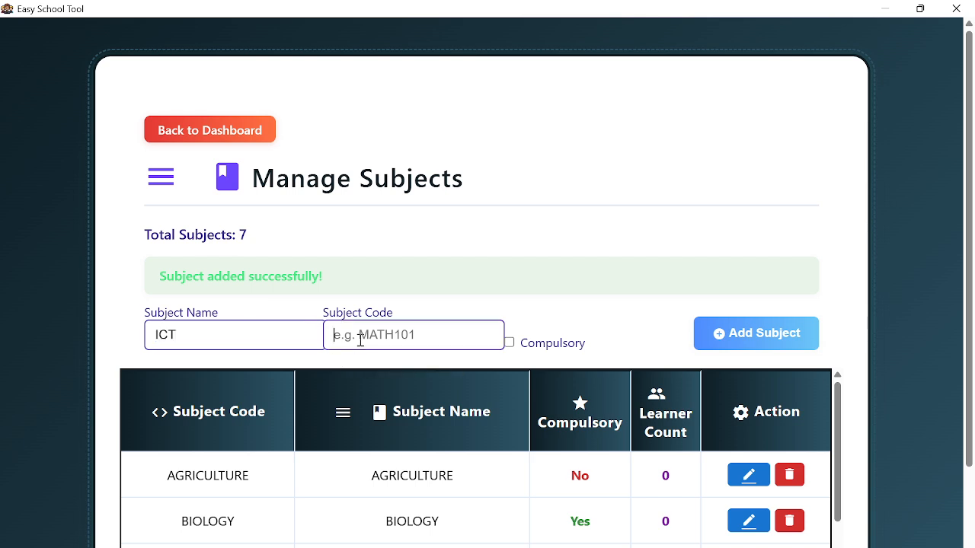
key(ctrl+v)
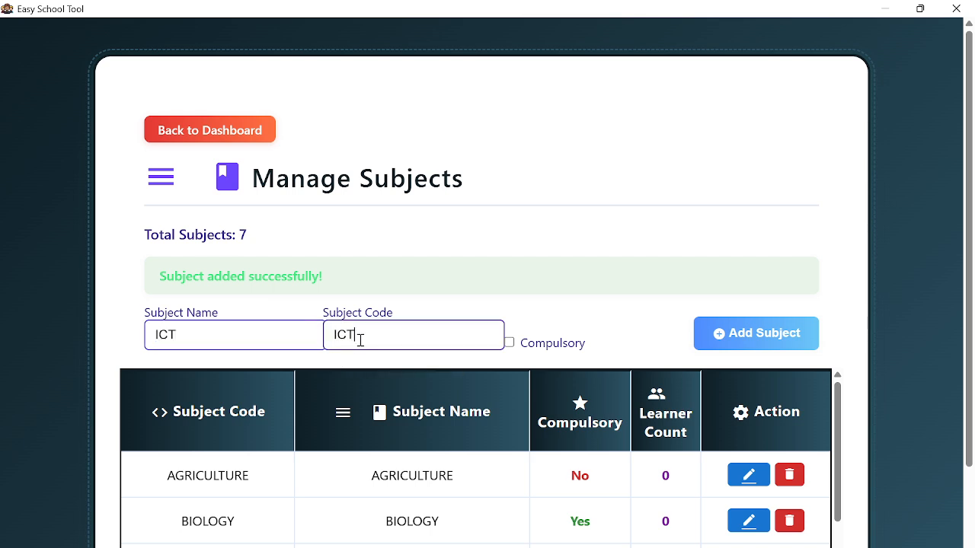
click(773, 342)
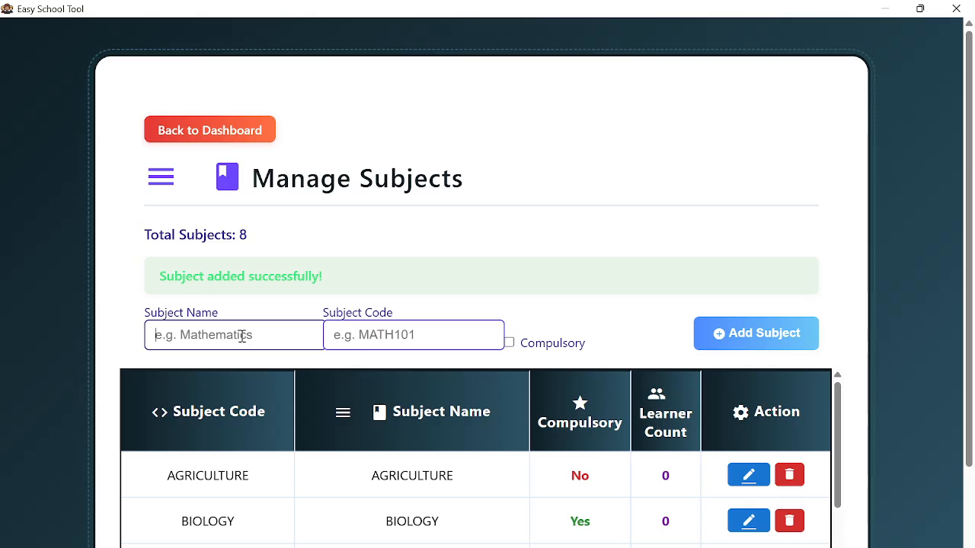
- Add PHYSICS, code PHYSICS, as a compulsory subject
text(PHYSICS)
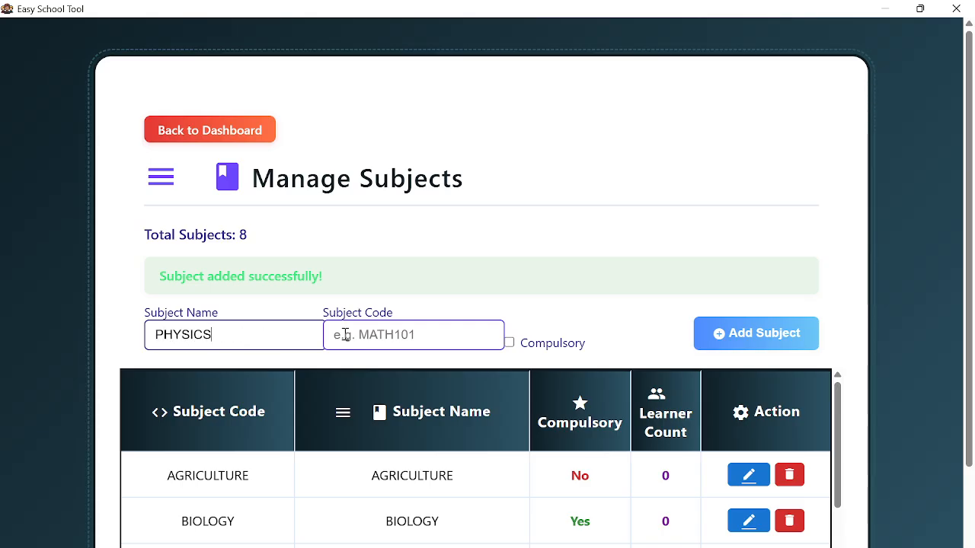
double_click(268, 333)
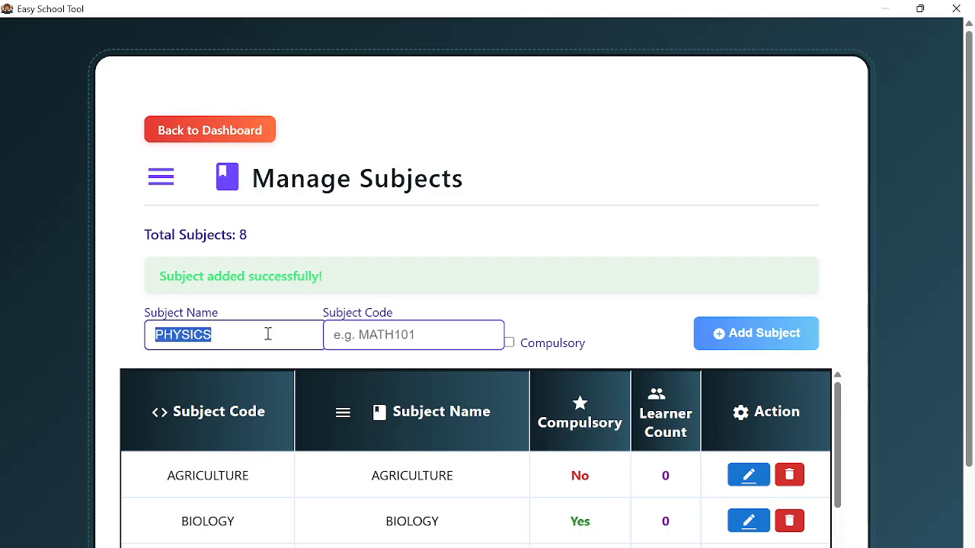
click(331, 335)
key(ctrl+v)
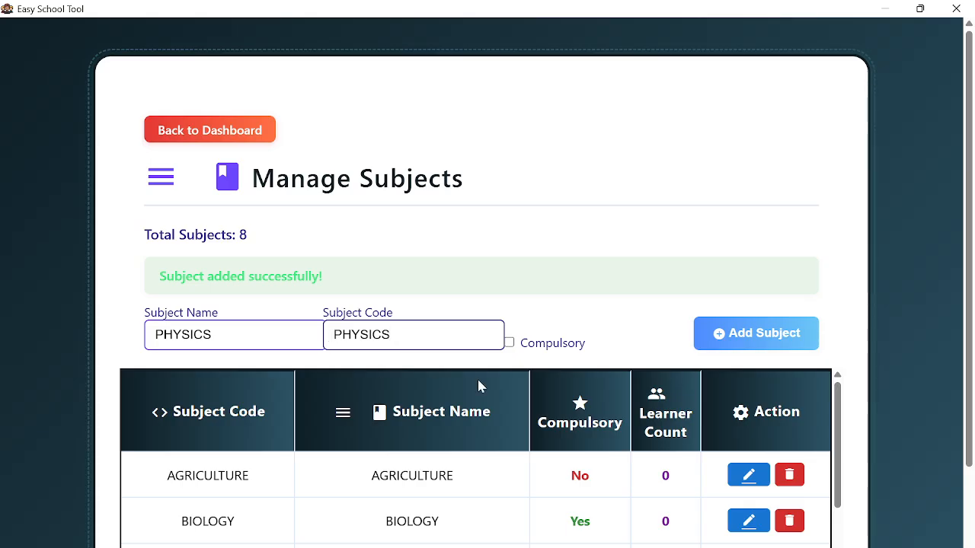
click(508, 342)
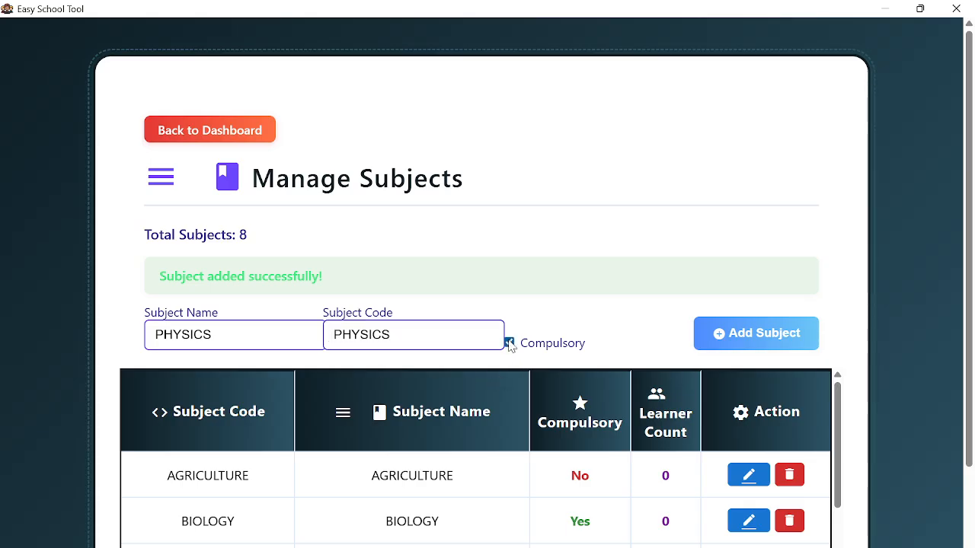
click(747, 335)
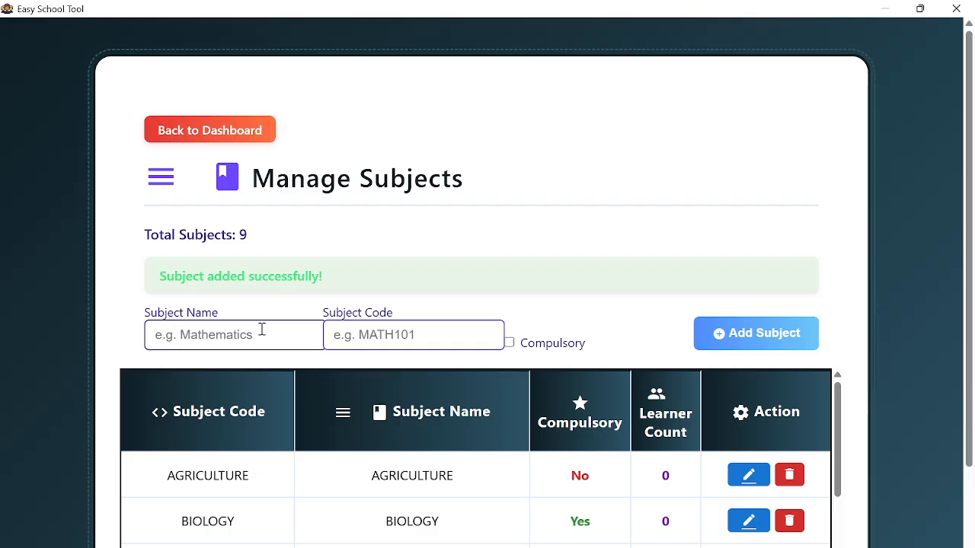
- Add KISWAHILI, code KISWAHILI, as a non-compulsory subject
text(KISWAHILI)
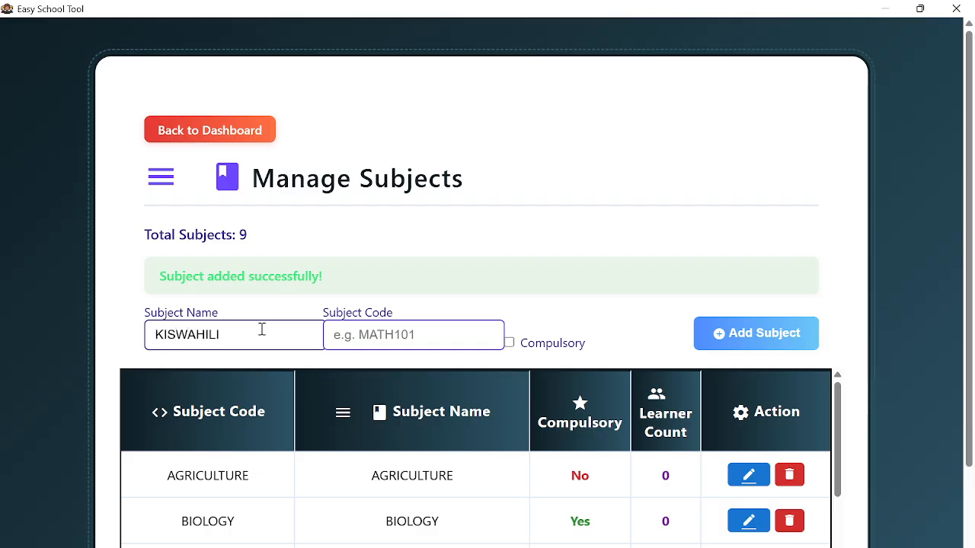
key(ctrl+a)
key(ctrl+c)
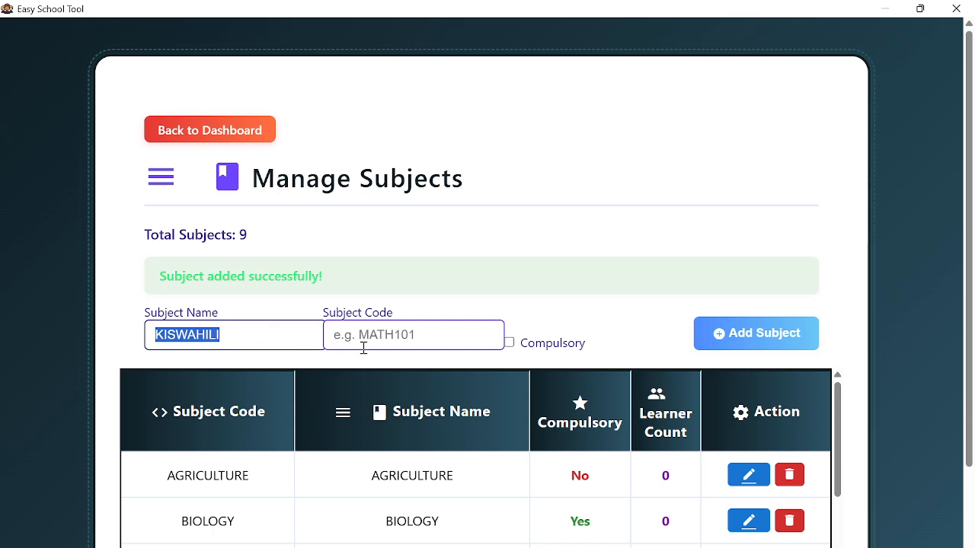
click(361, 342)
key(ctrl+v)
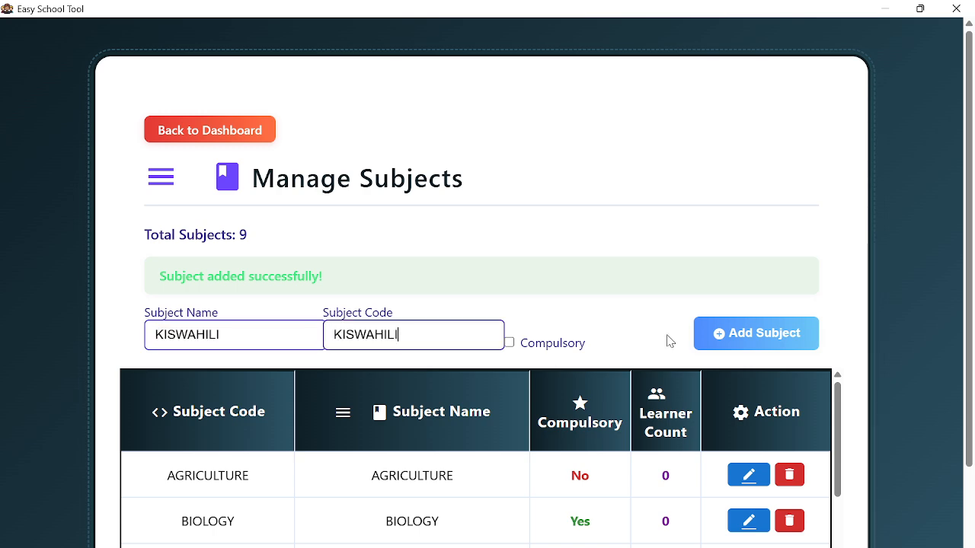
click(705, 337)
- Add CRE, code CRE, as a non-compulsory subject
click(276, 334)
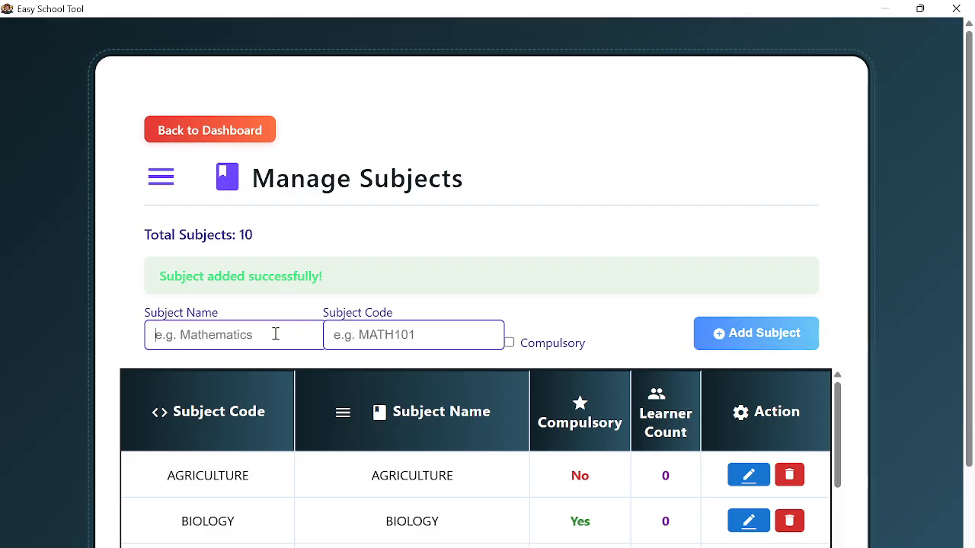
text(CRE)
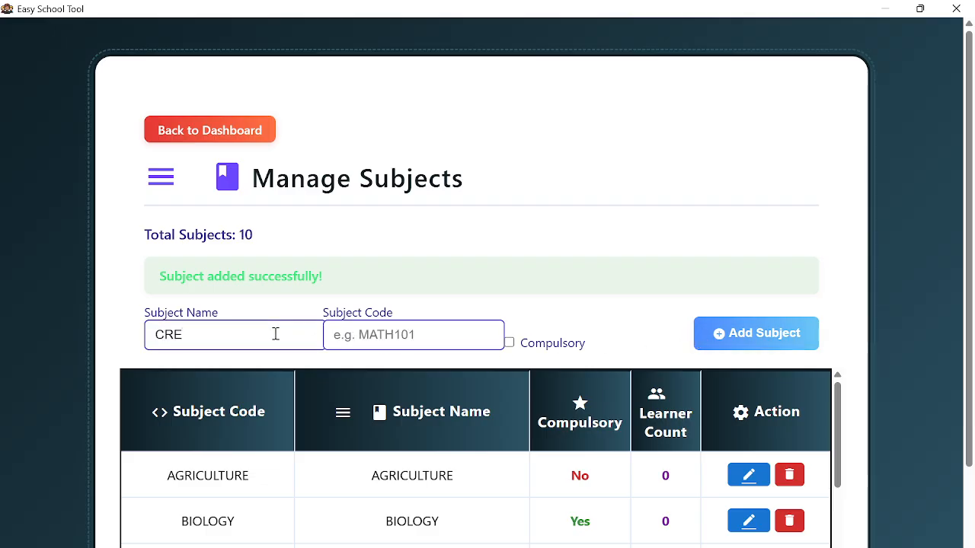
key(ctrl+a)
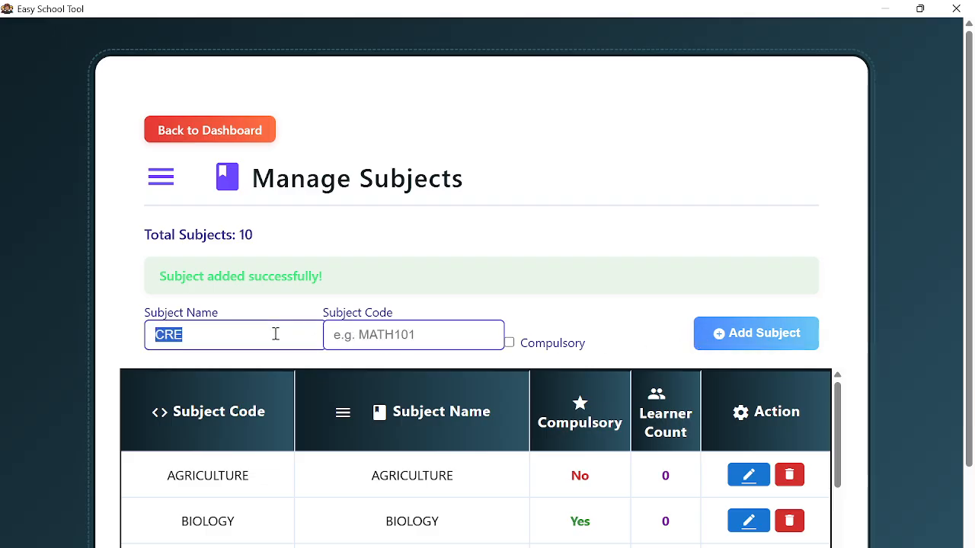
click(349, 333)
key(ctrl+v)
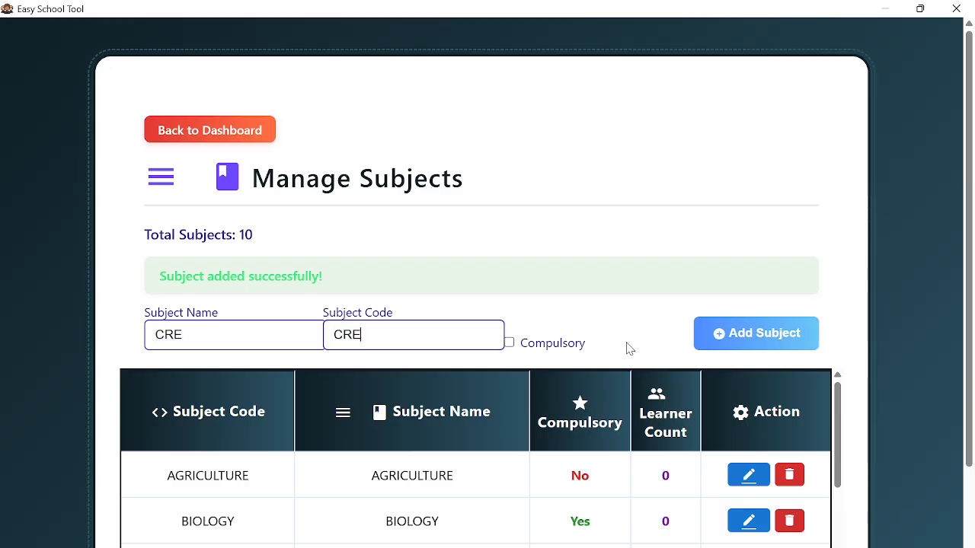
click(709, 341)
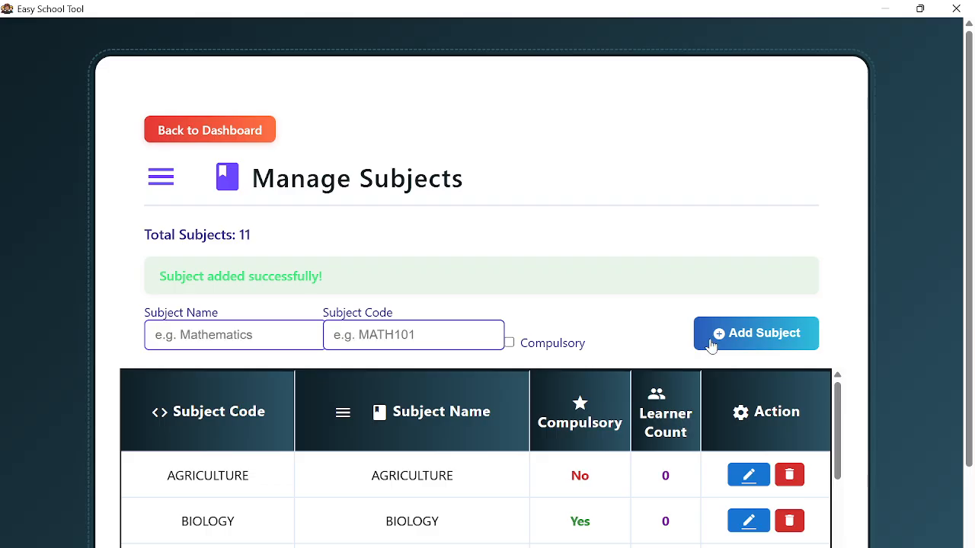
- Add LUSOGA, code LUSOGA, as a non-compulsory subject
click(259, 344)
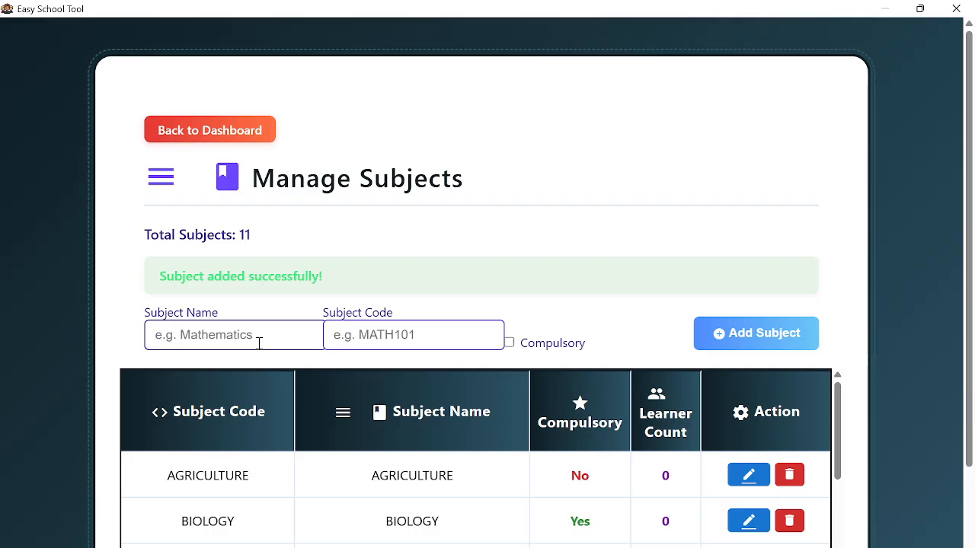
text(LUSOGA)
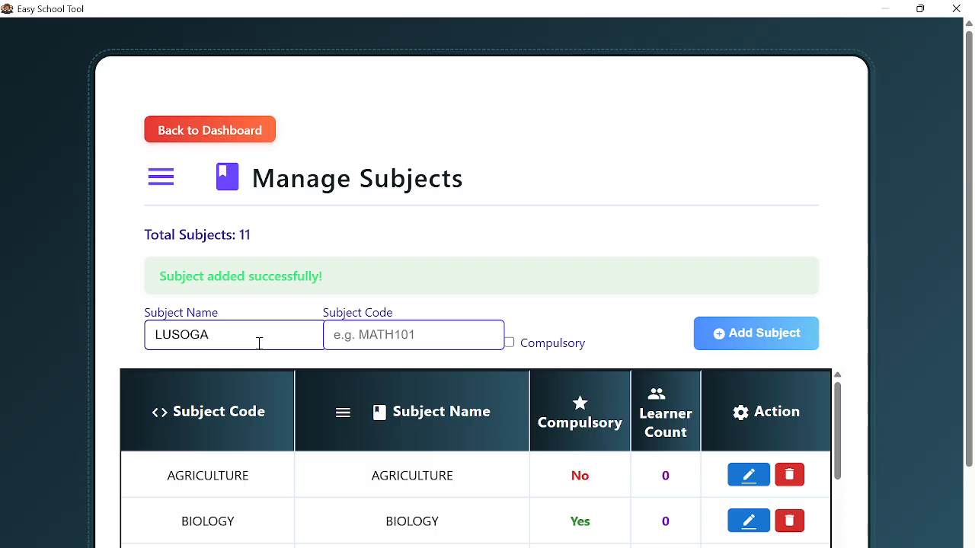
double_click(259, 343)
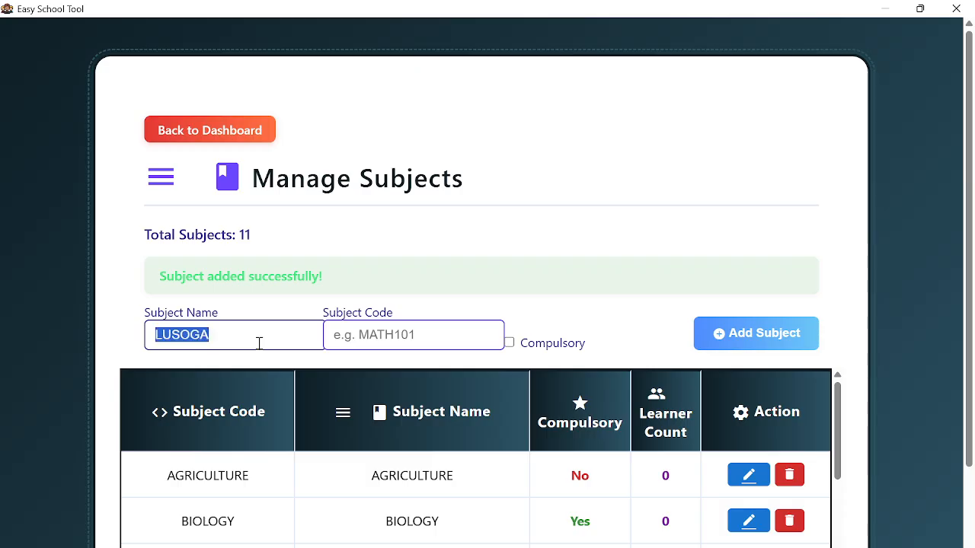
click(335, 331)
key(ctrl+v)
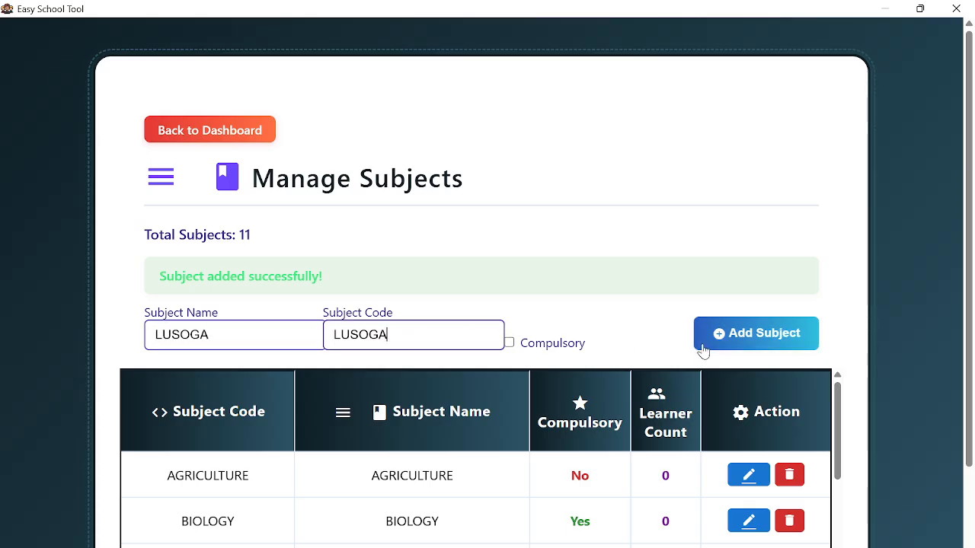
click(731, 341)
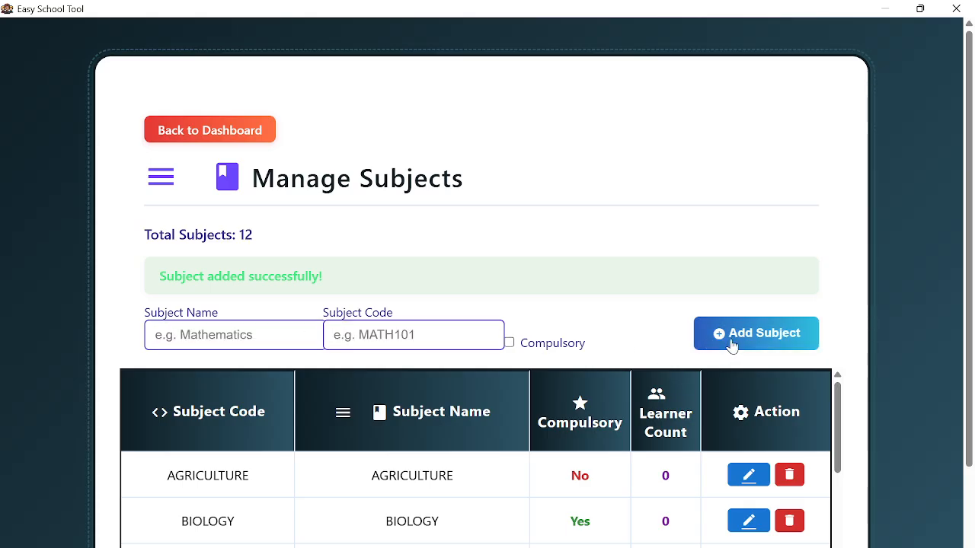
- Add ART &DESIGN, code ART &DESIGN, as a non-compulsory subject
click(220, 344)
text(ART A)
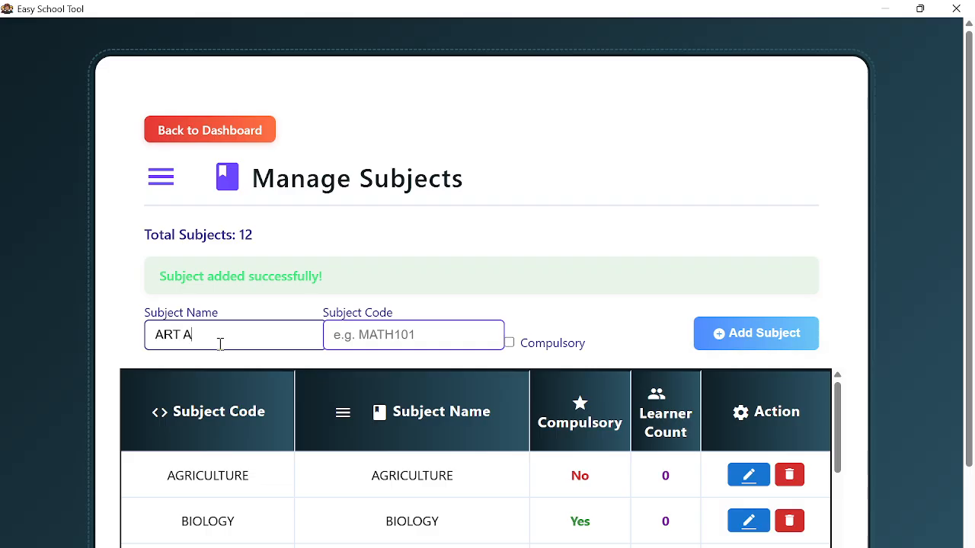
key(BackSpace)
text(&DESIGN)
key(ctrl+a)
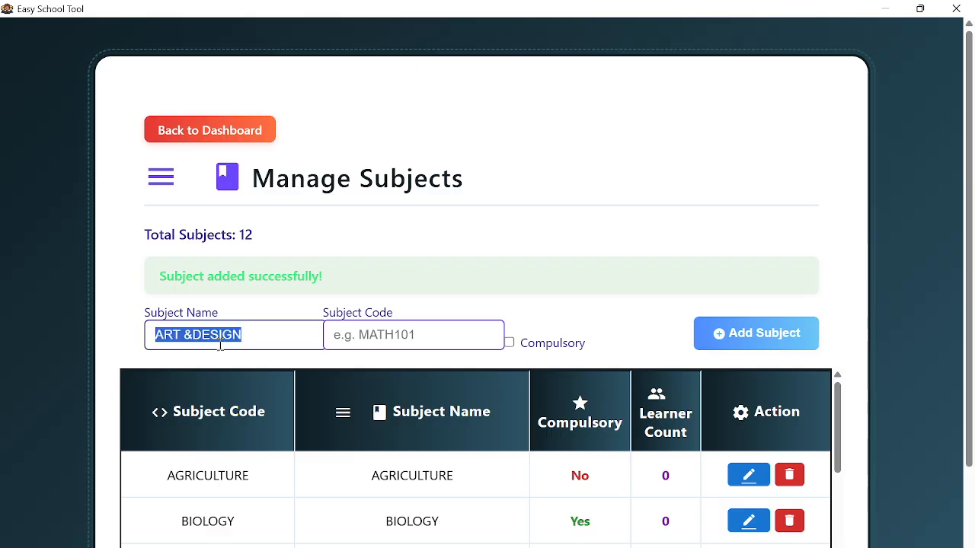
text(LUSOGA)
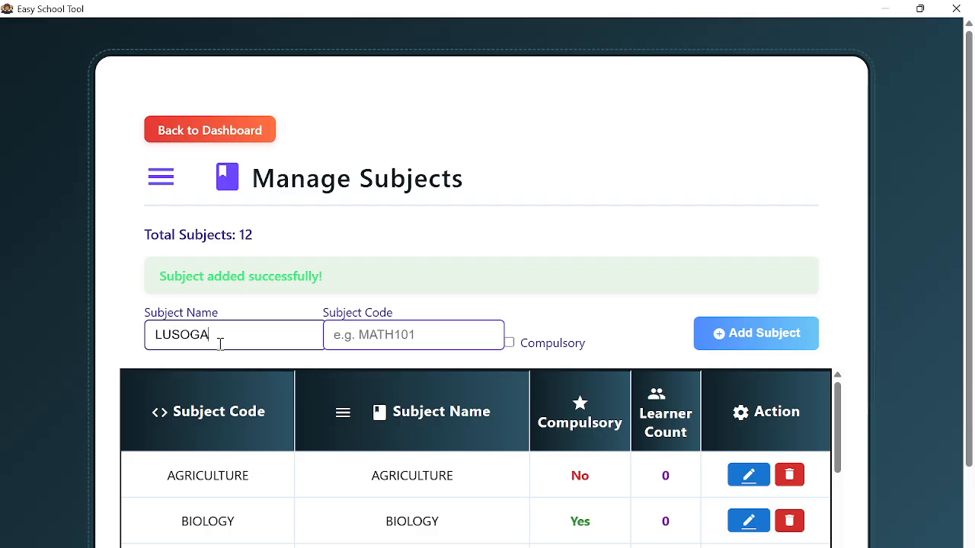
key(ctrl+z)
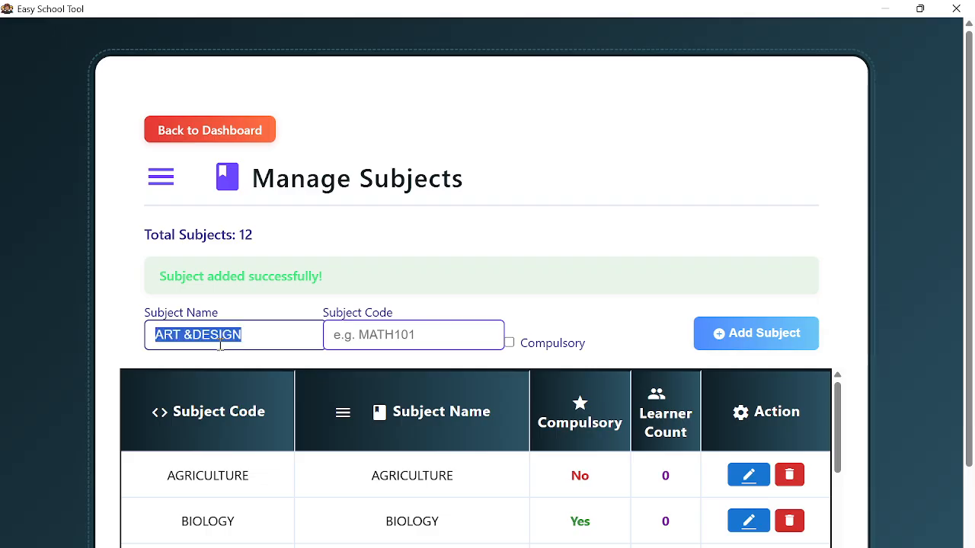
click(333, 334)
key(ctrl+v)
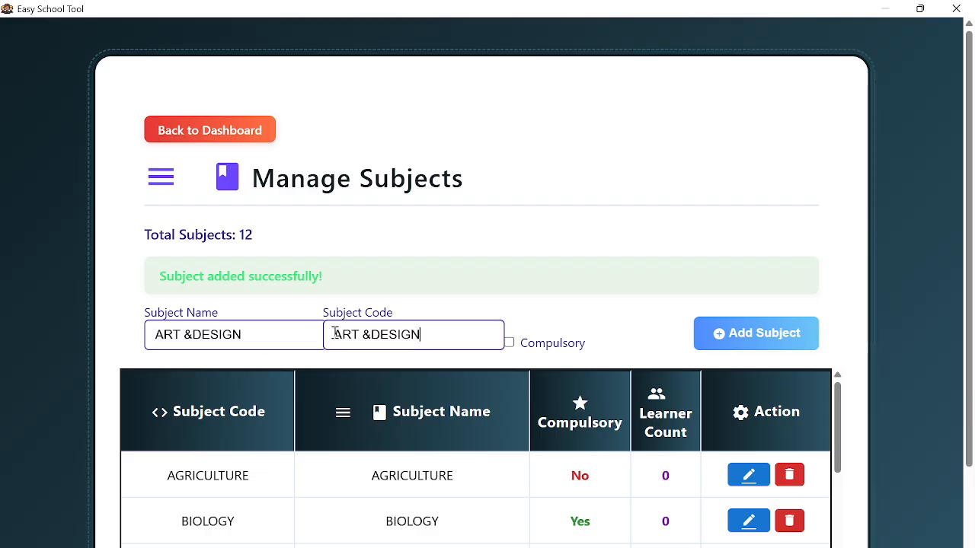
click(728, 349)
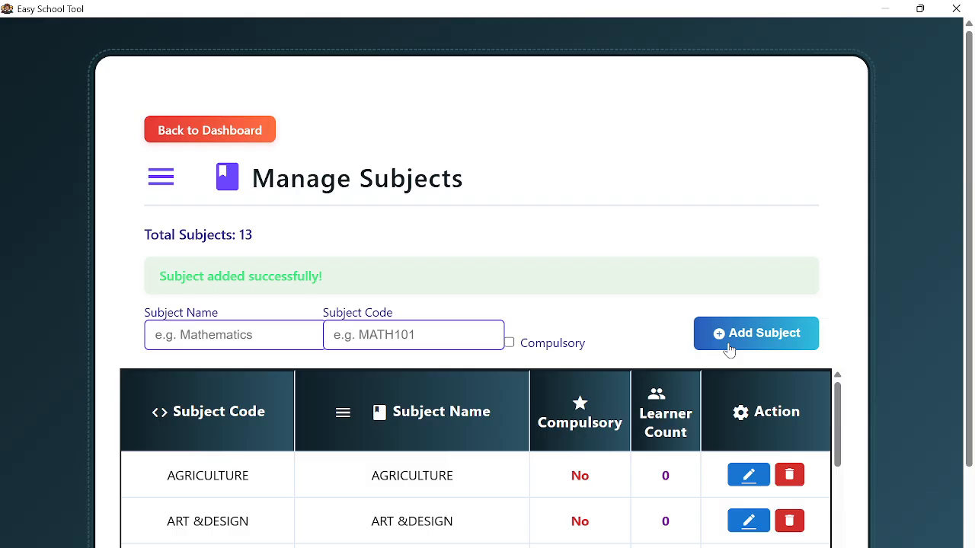
click(261, 335)
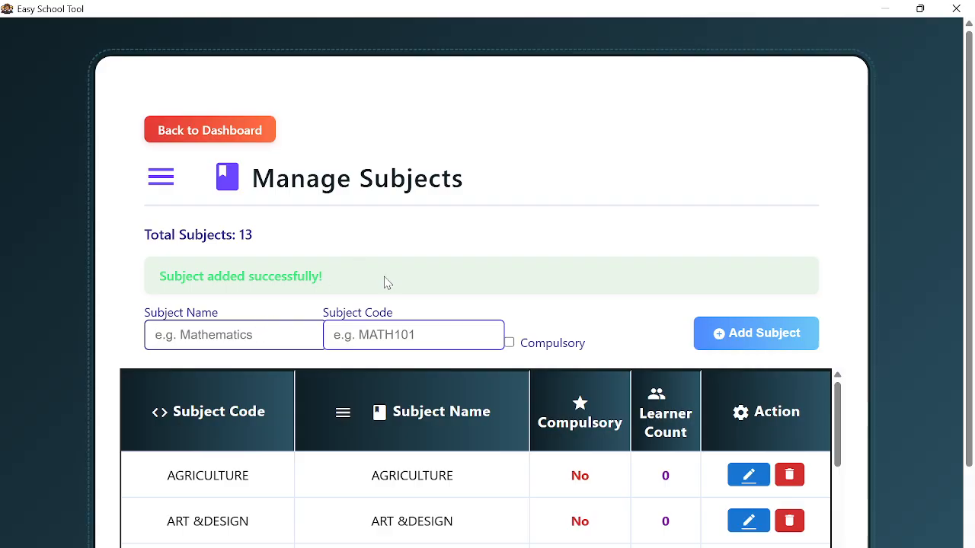
- Scroll up and down the subjects table to review the entries so far
scroll(525, 337, down, 6)
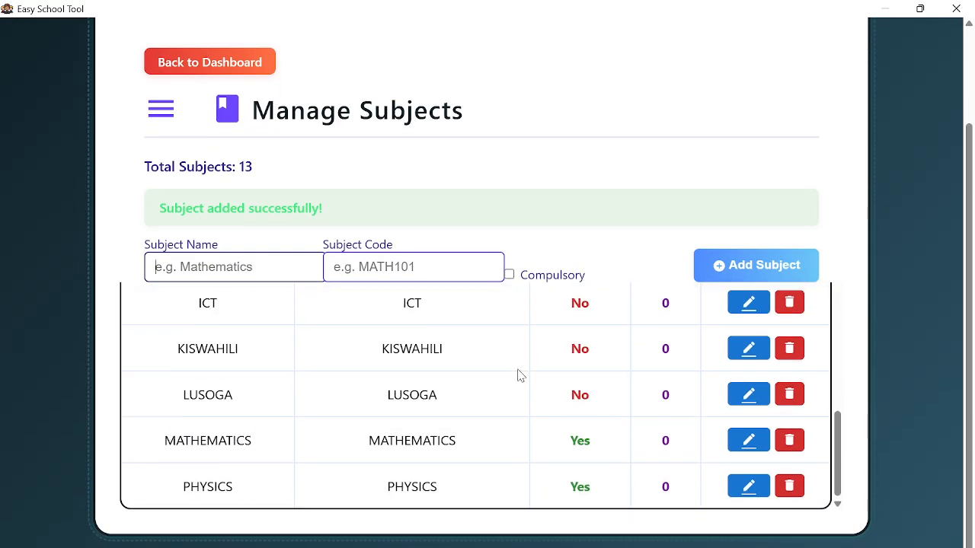
scroll(520, 373, up, 2)
scroll(519, 374, up, 1)
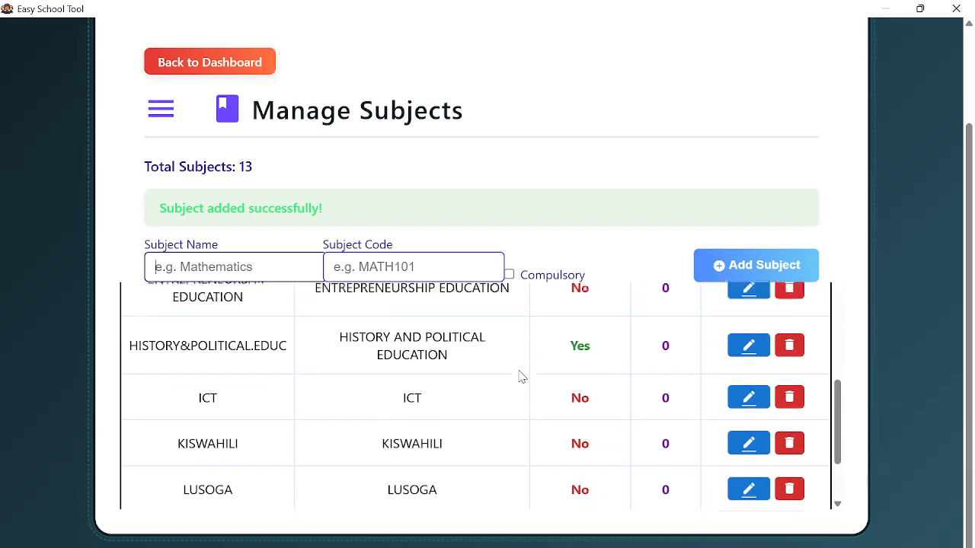
scroll(519, 374, down, 2)
scroll(529, 377, up, 5)
scroll(533, 375, up, 1)
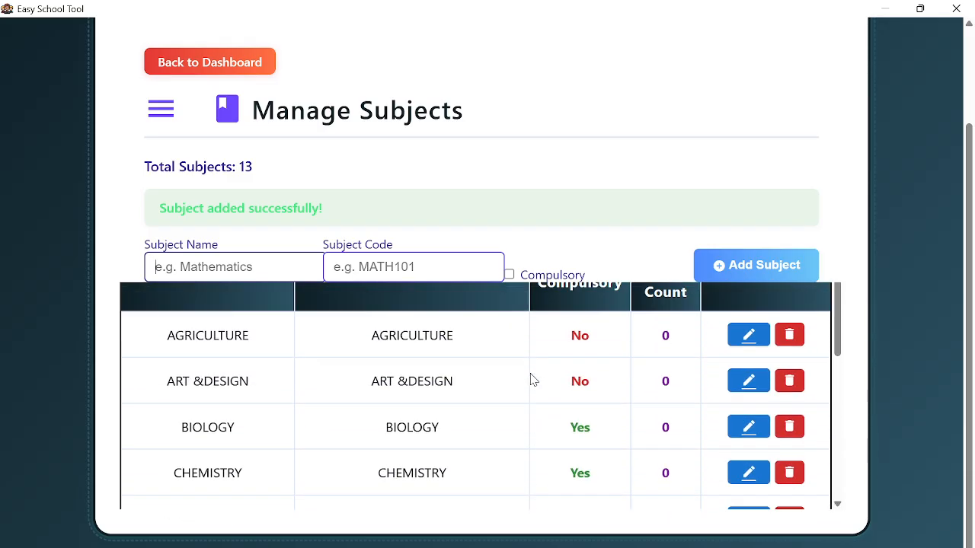
scroll(532, 375, down, 3)
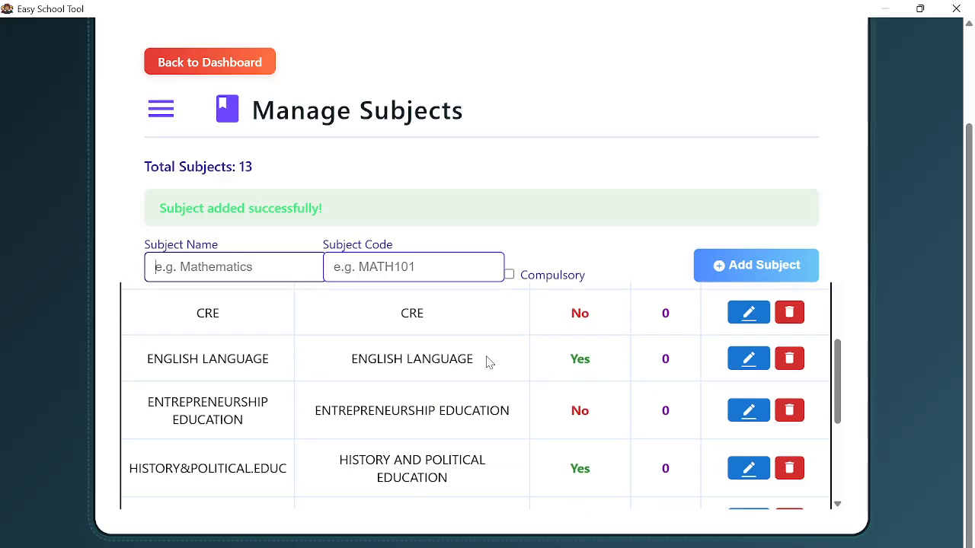
scroll(563, 429, down, 3)
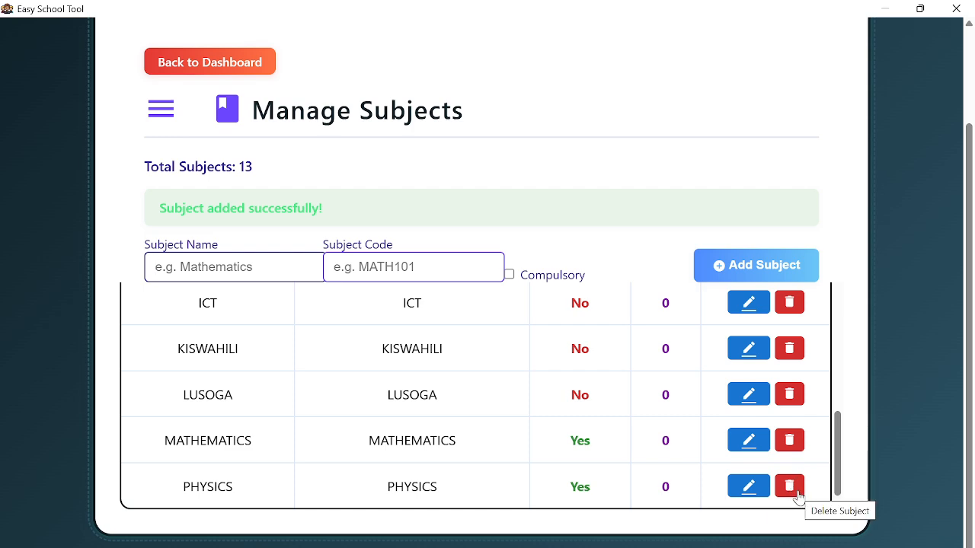
- Add PE, code PE, as a non-compulsory subject
click(220, 263)
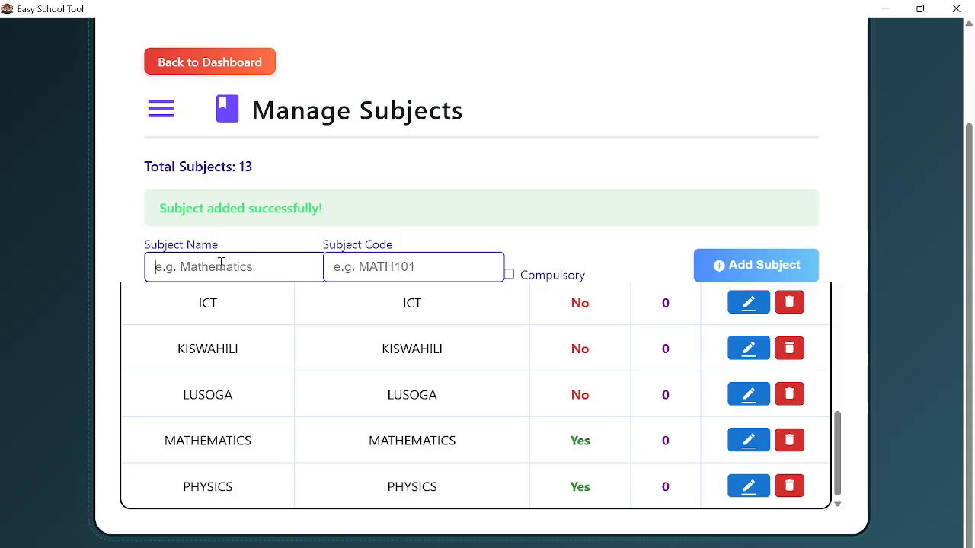
text(PE)
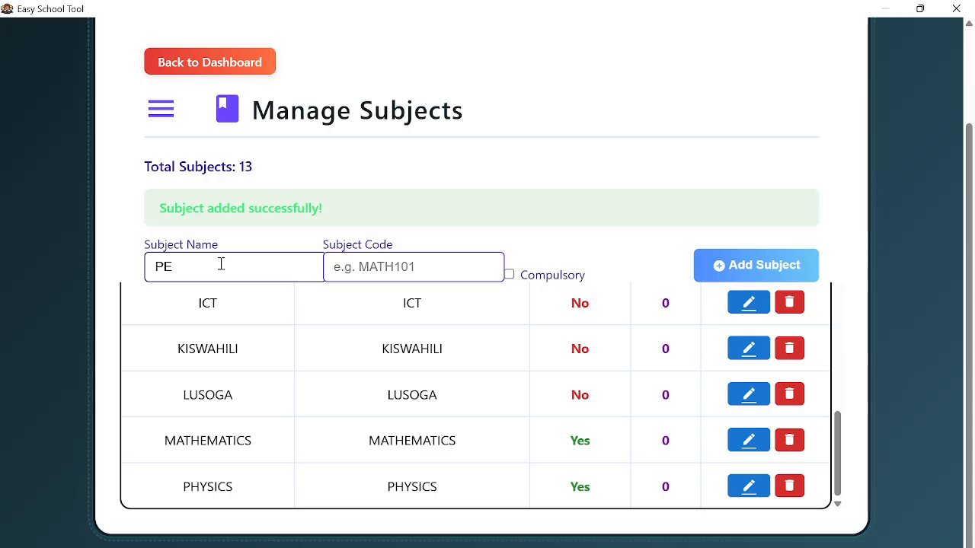
click(406, 265)
text(PE)
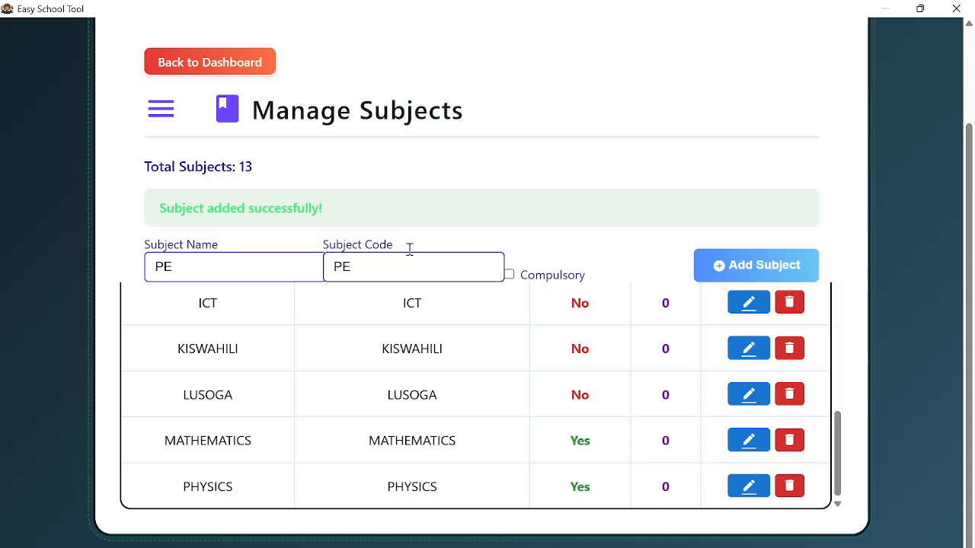
click(721, 276)
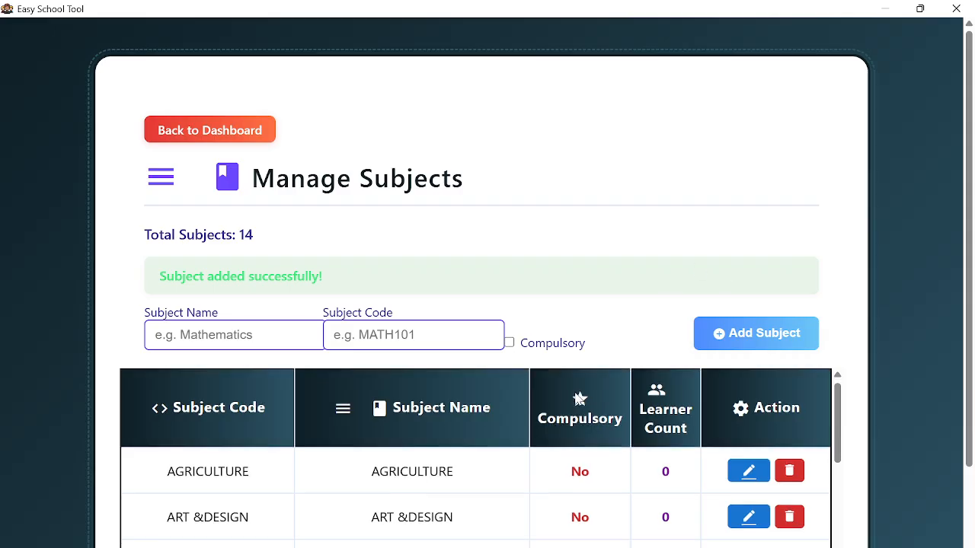
scroll(579, 399, down, 5)
- Delete the PHYSICS subject and confirm the deletion
scroll(666, 468, down, 2)
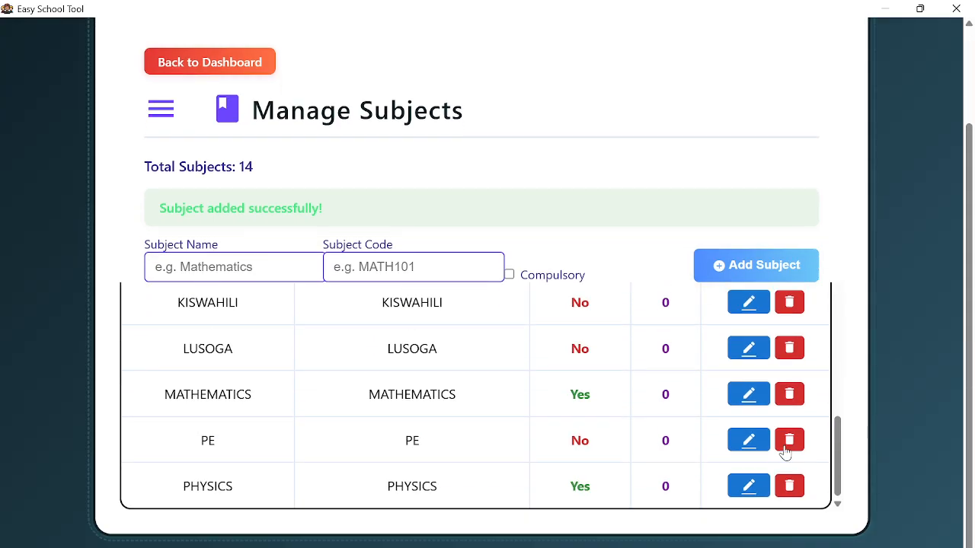
click(790, 487)
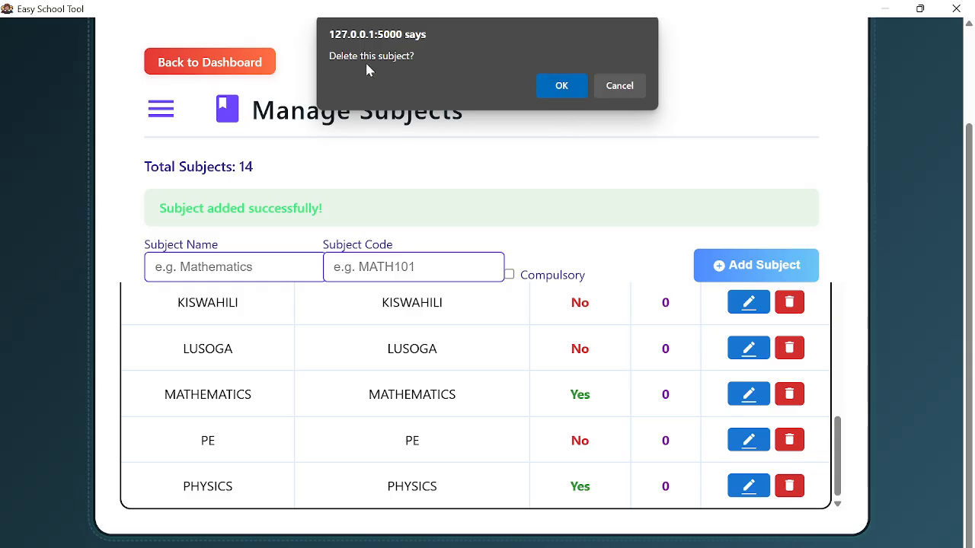
click(559, 88)
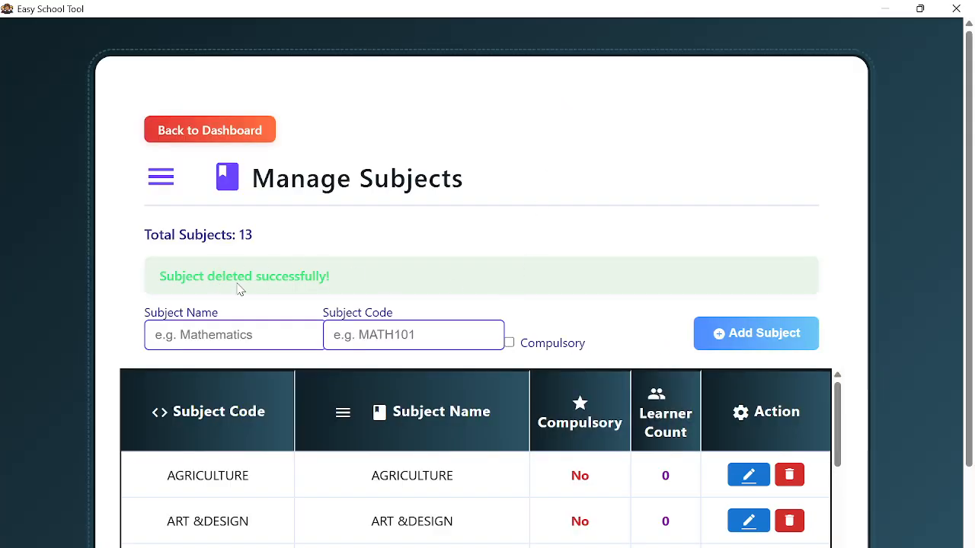
- Delete the PE subject and confirm with OK
scroll(465, 438, down, 5)
scroll(525, 396, down, 2)
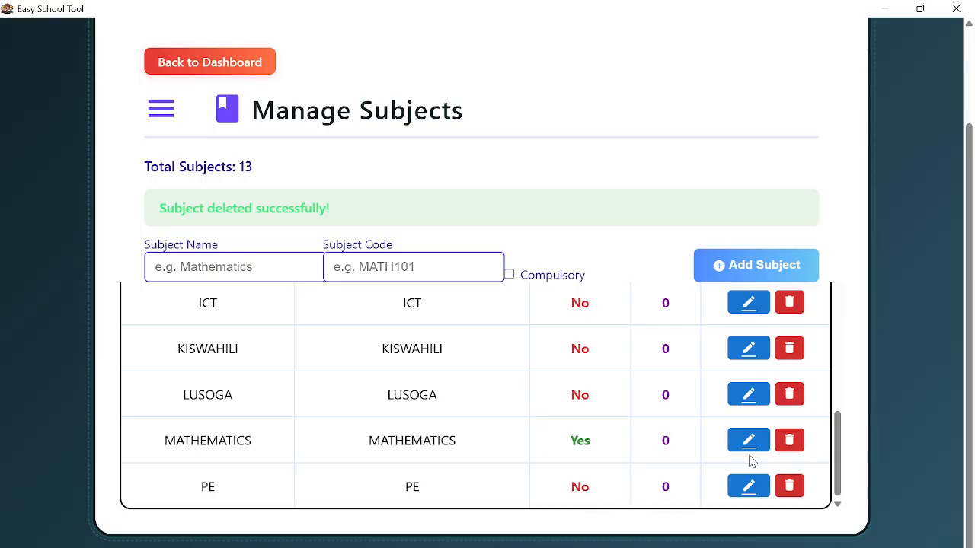
click(788, 488)
click(544, 89)
- Scroll the subjects table to check the twelve remaining rows, ending with MATHEMATICS
scroll(423, 385, down, 3)
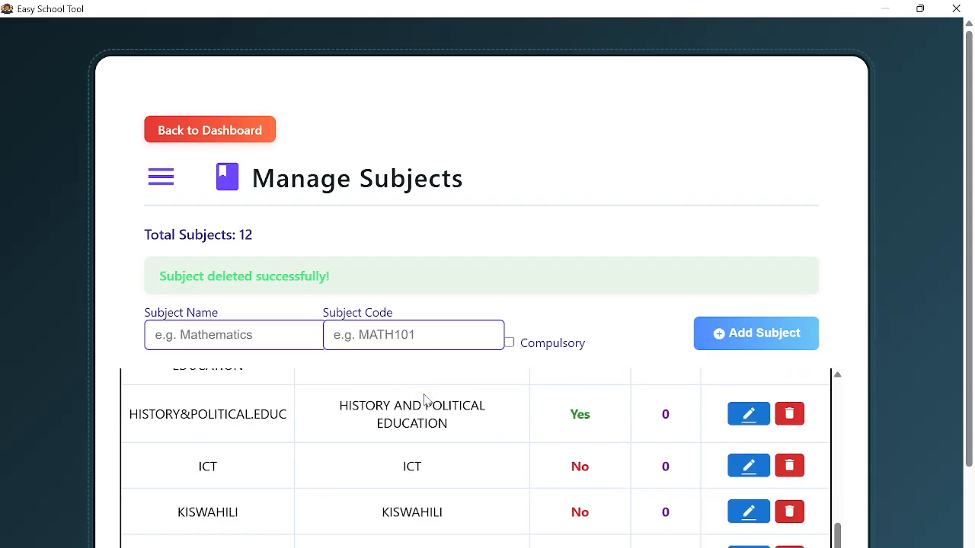
scroll(424, 403, down, 3)
scroll(542, 469, up, 5)
scroll(546, 472, down, 5)
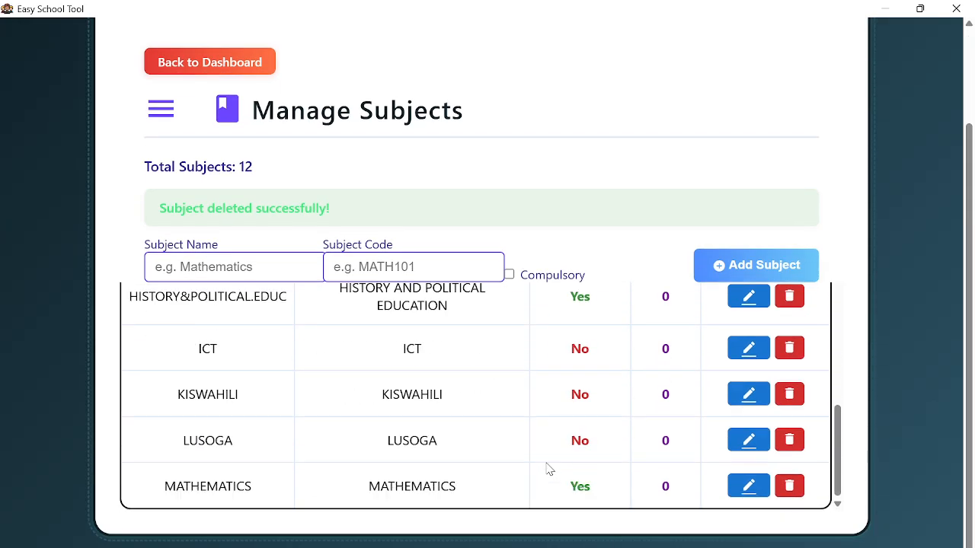
scroll(548, 467, up, 2)
scroll(551, 461, down, 2)
scroll(550, 455, up, 6)
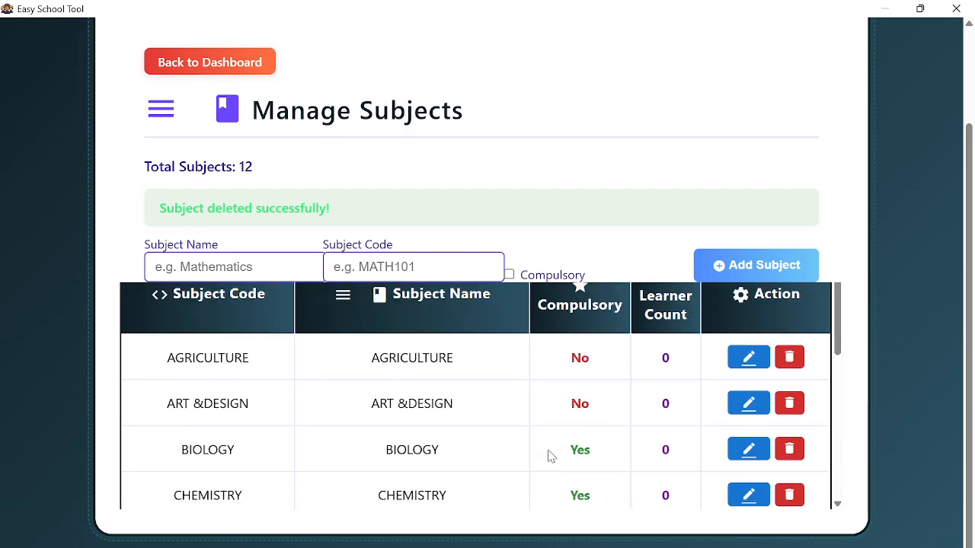
scroll(551, 456, down, 6)
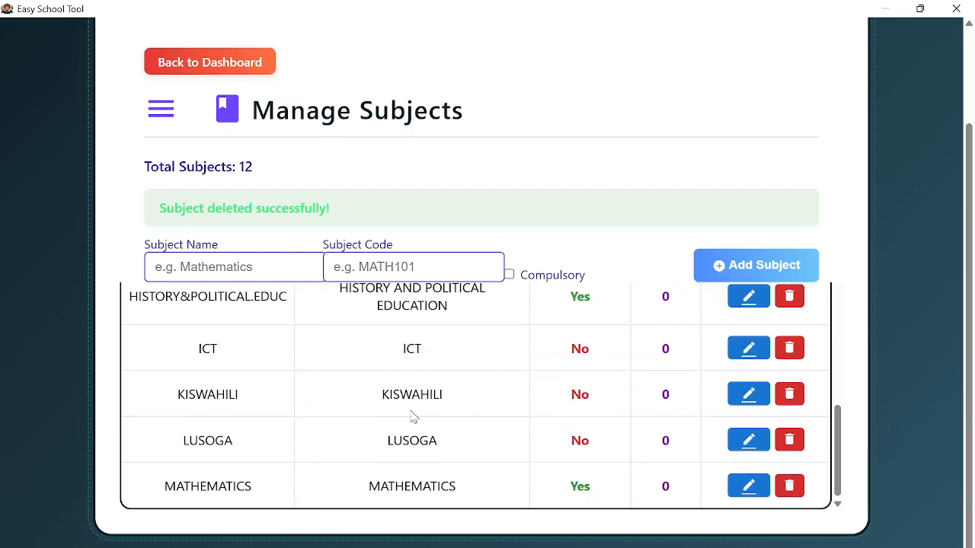
scroll(344, 412, up, 6)
scroll(344, 412, down, 6)
scroll(344, 412, up, 6)
- Add PHYSICS with code PHYSICS and scroll the table to confirm thirteen subjects
click(211, 266)
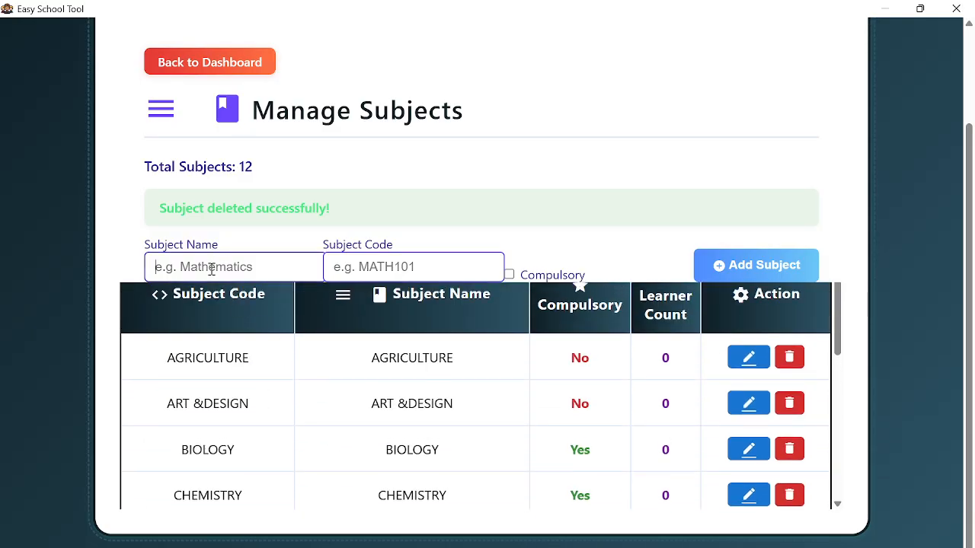
text(PHYSICS)
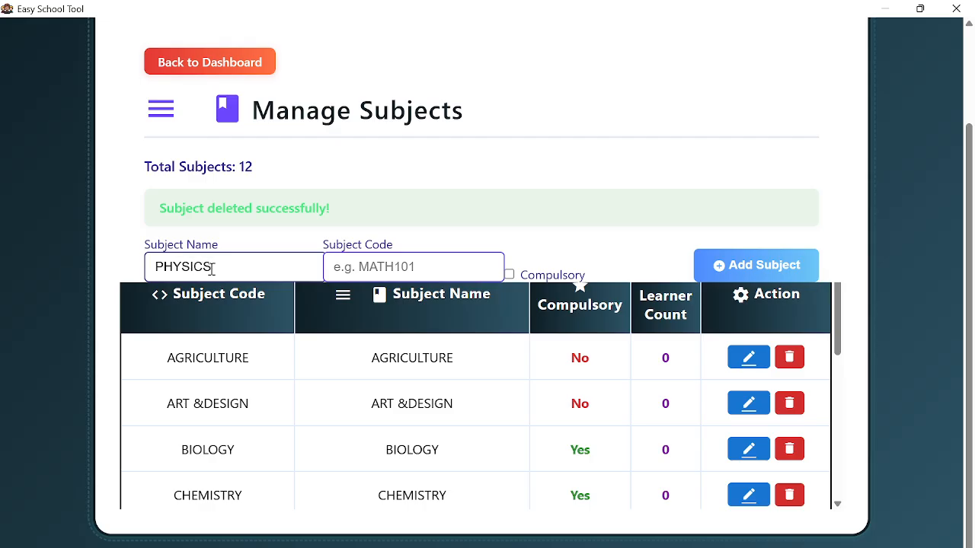
double_click(212, 268)
key(ctrl+c)
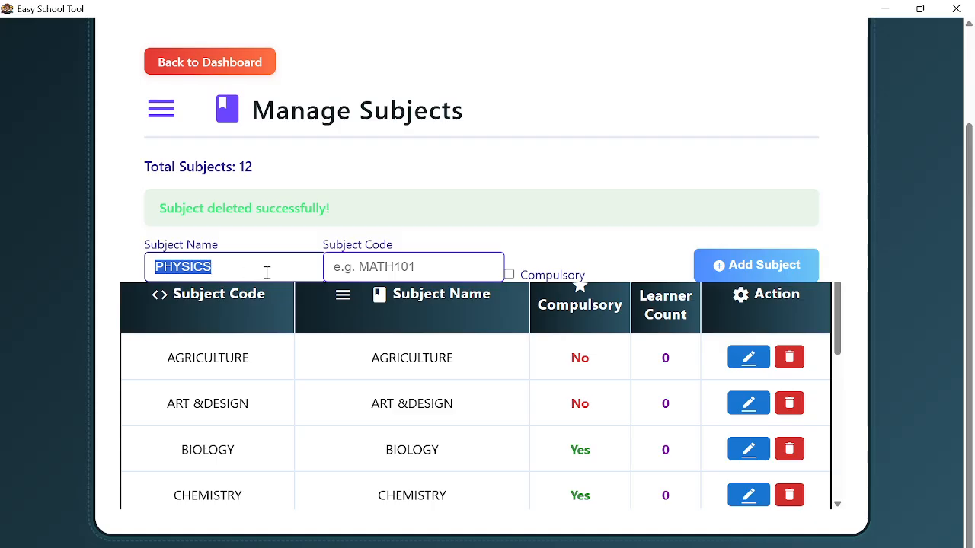
click(371, 267)
key(ctrl+v)
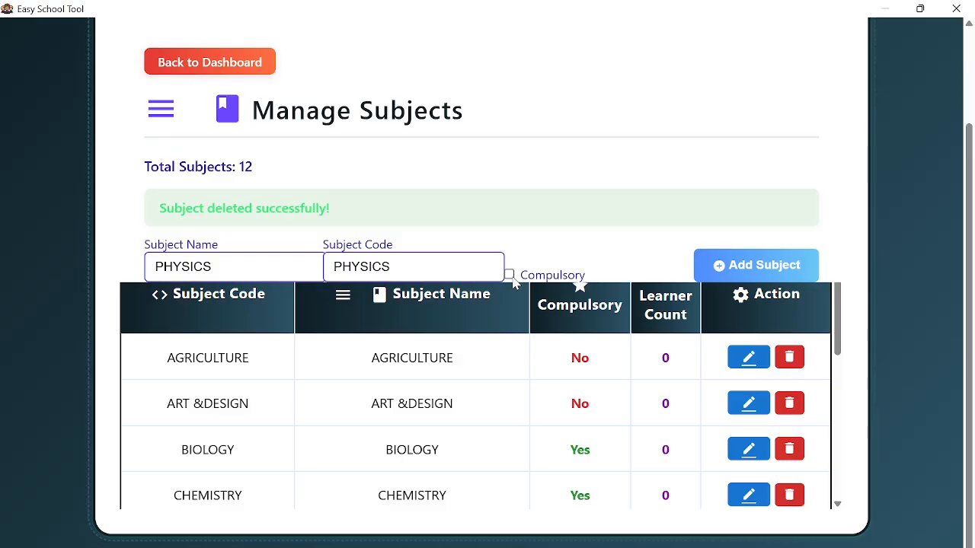
click(747, 278)
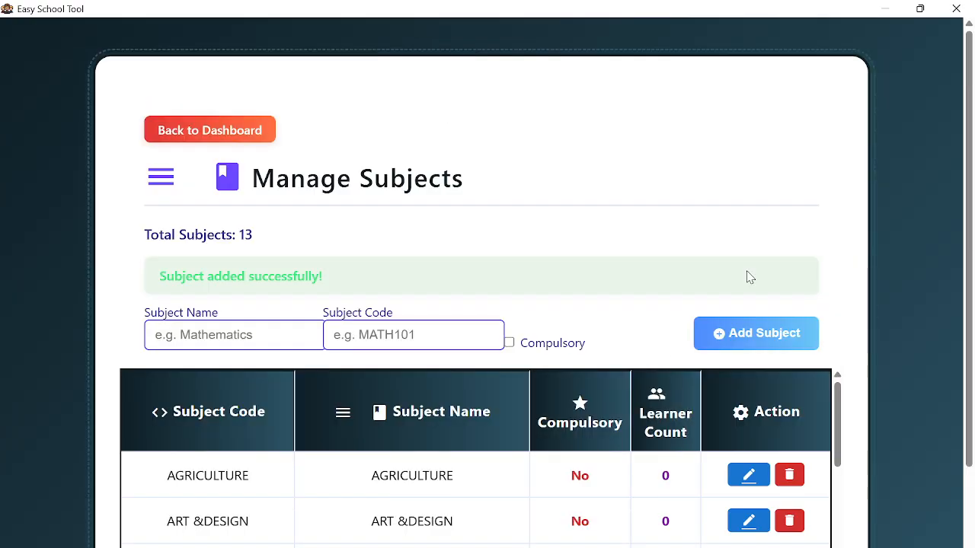
scroll(638, 452, down, 5)
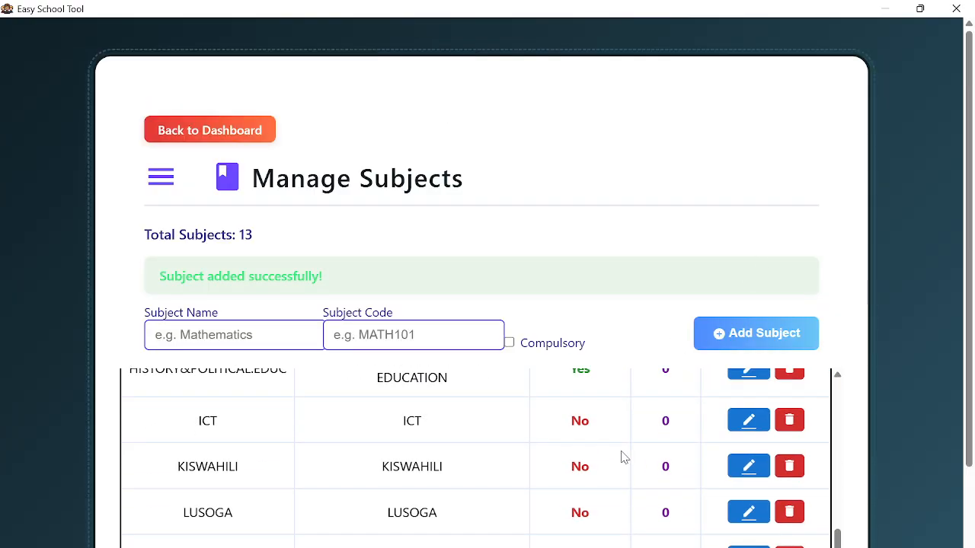
scroll(571, 444, down, 2)
scroll(562, 444, up, 3)
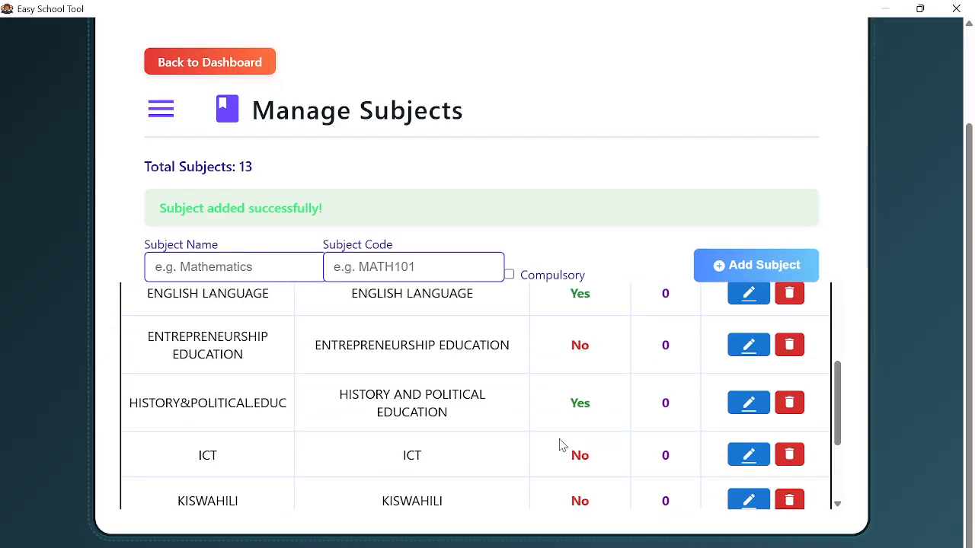
scroll(559, 445, up, 5)
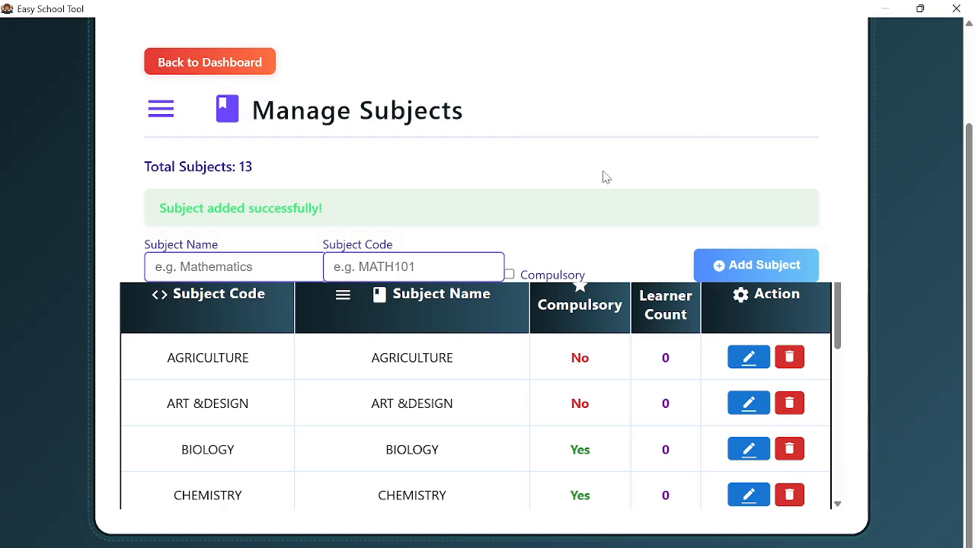
- Return to the dashboard and open the Students > Add Student registration form
click(192, 67)
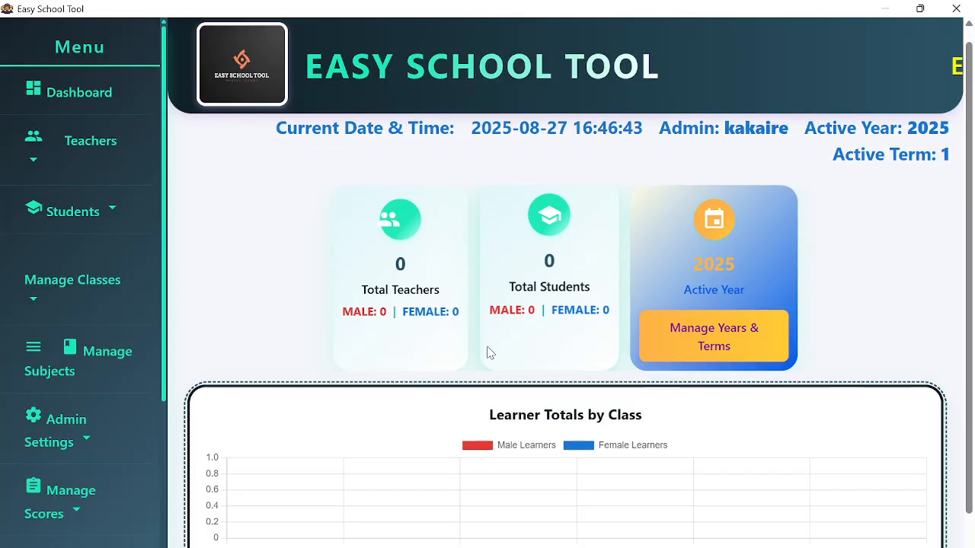
scroll(493, 352, down, 1)
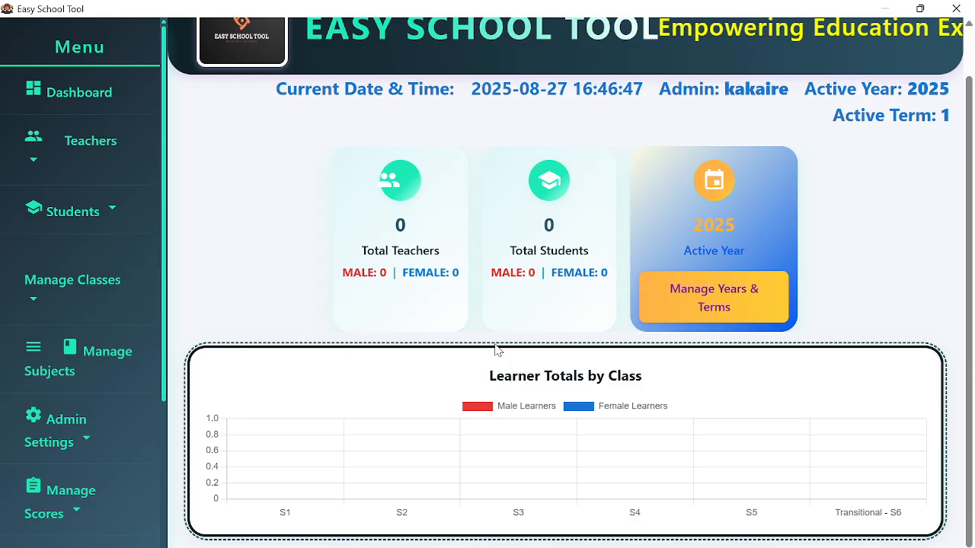
scroll(495, 350, up, 1)
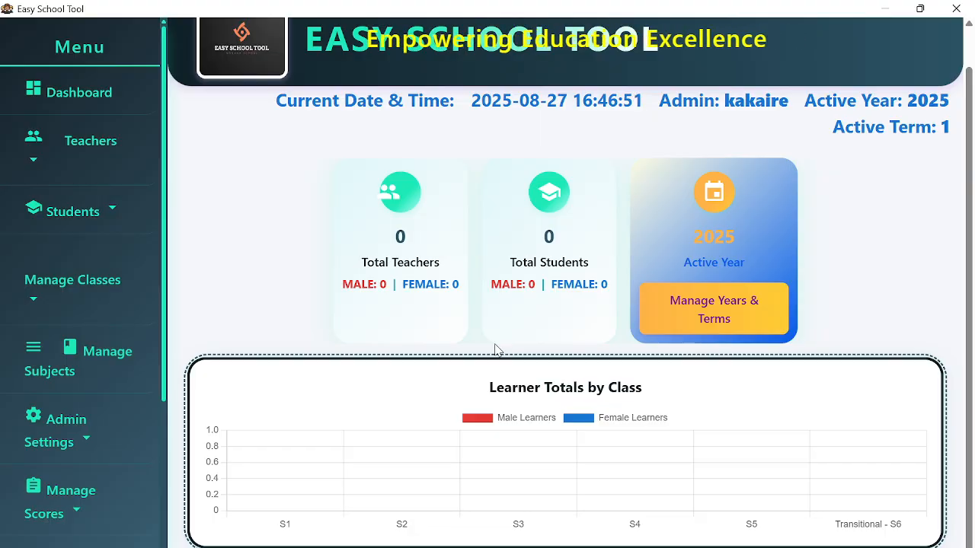
scroll(352, 403, down, 1)
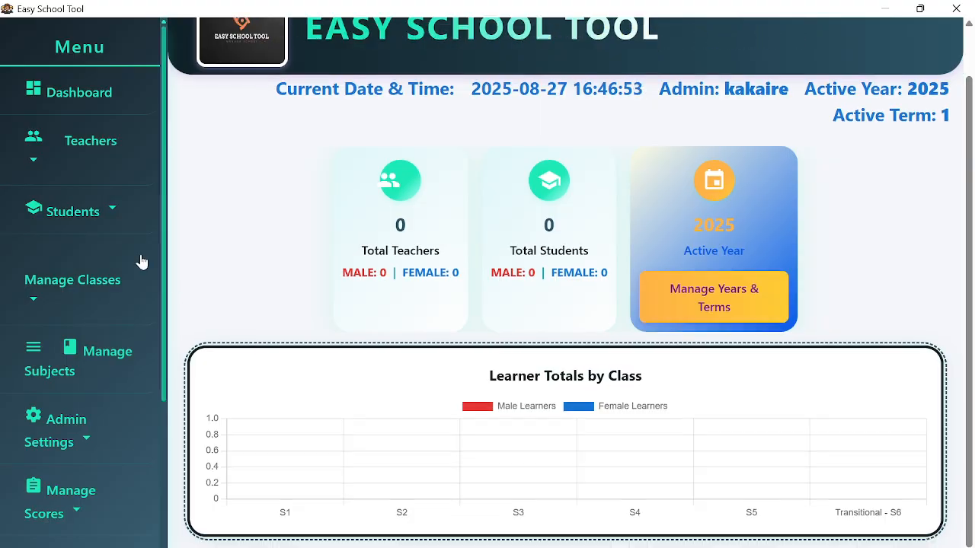
click(118, 217)
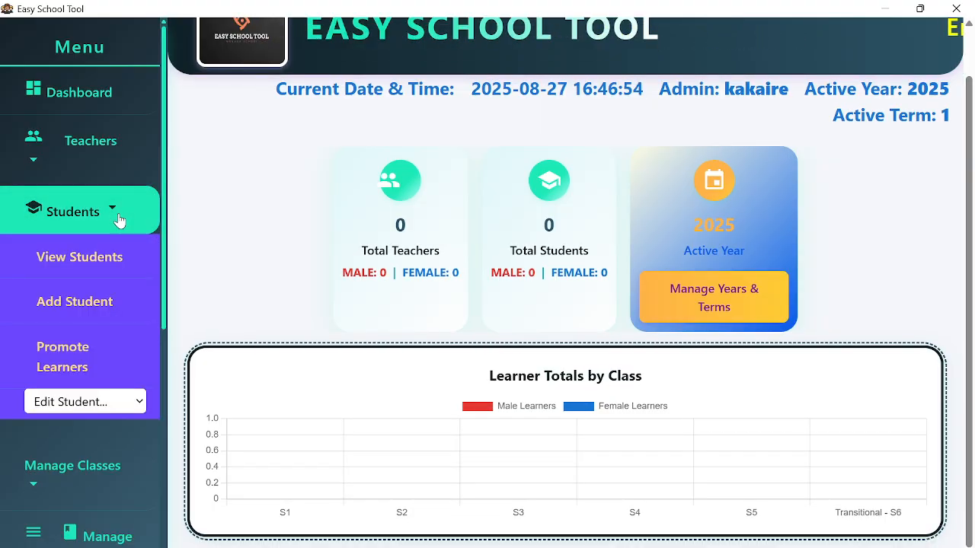
click(102, 304)
- Review the learner level choices, keeping O LEVEL, then go back to the dashboard
scroll(433, 340, down, 10)
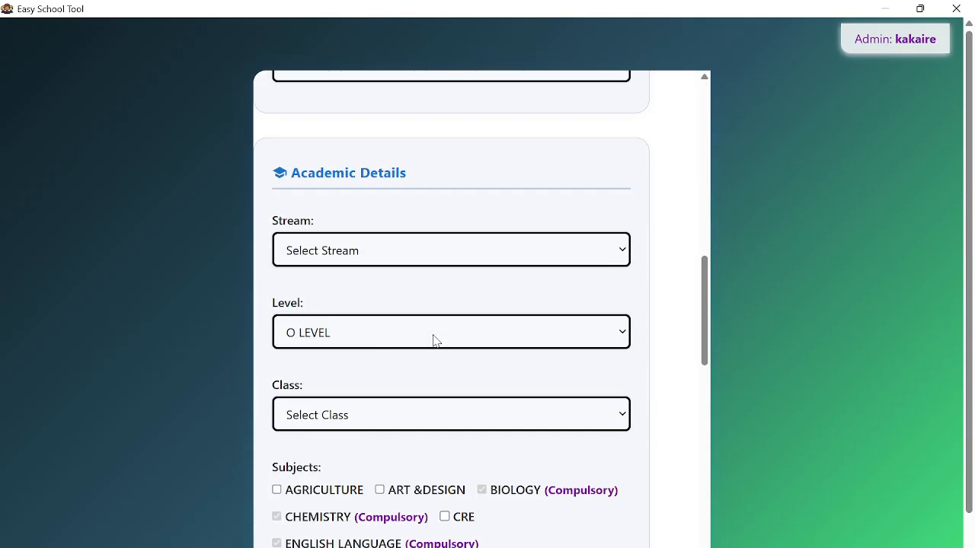
click(373, 340)
click(342, 364)
scroll(398, 340, down, 3)
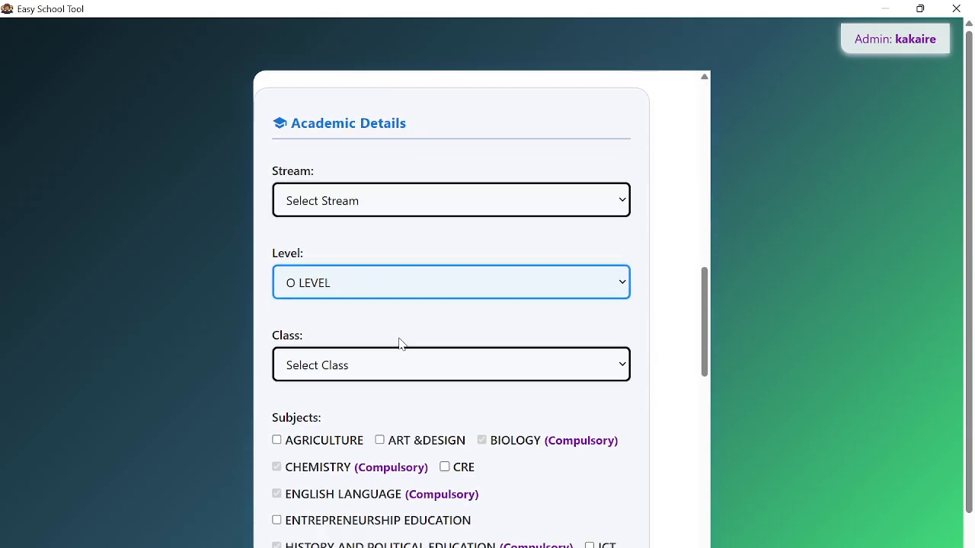
scroll(395, 392, down, 7)
scroll(395, 392, up, 12)
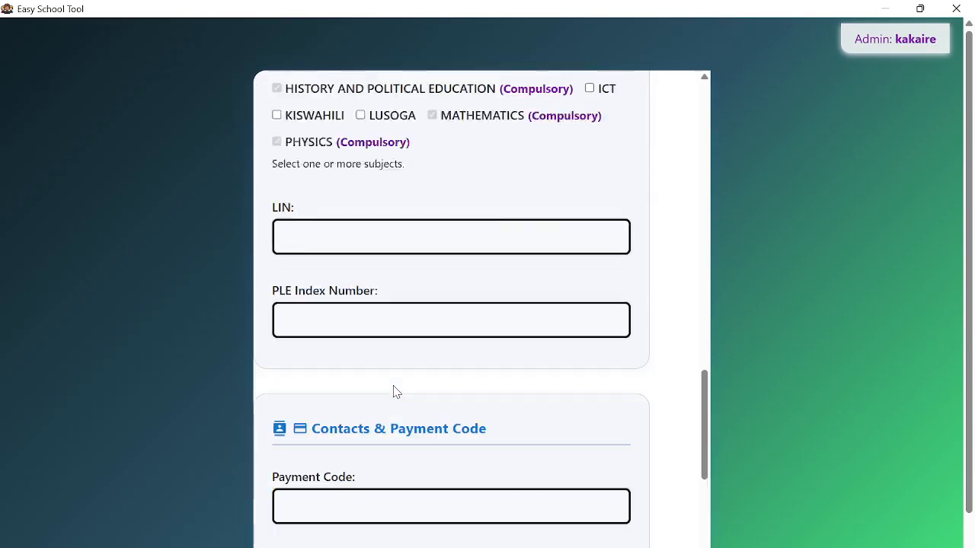
scroll(395, 391, up, 8)
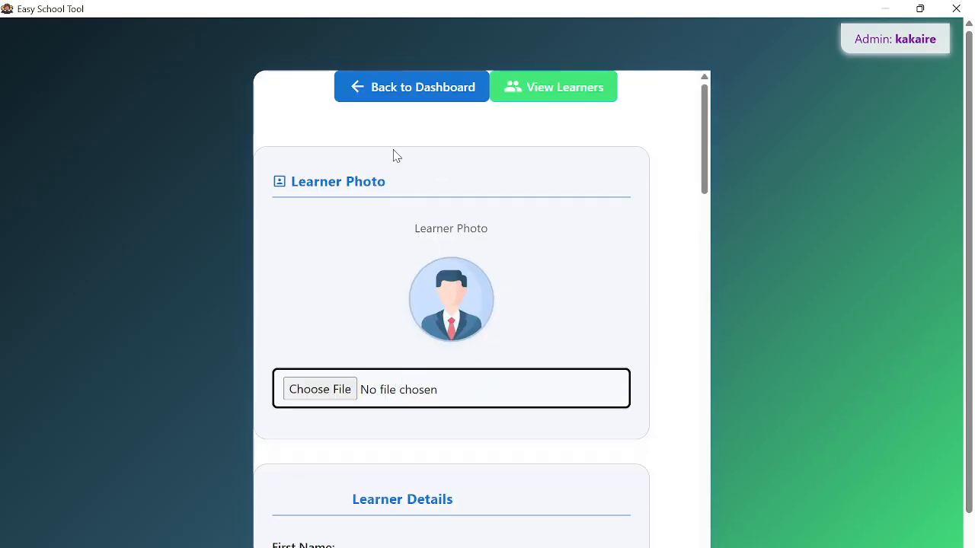
click(409, 103)
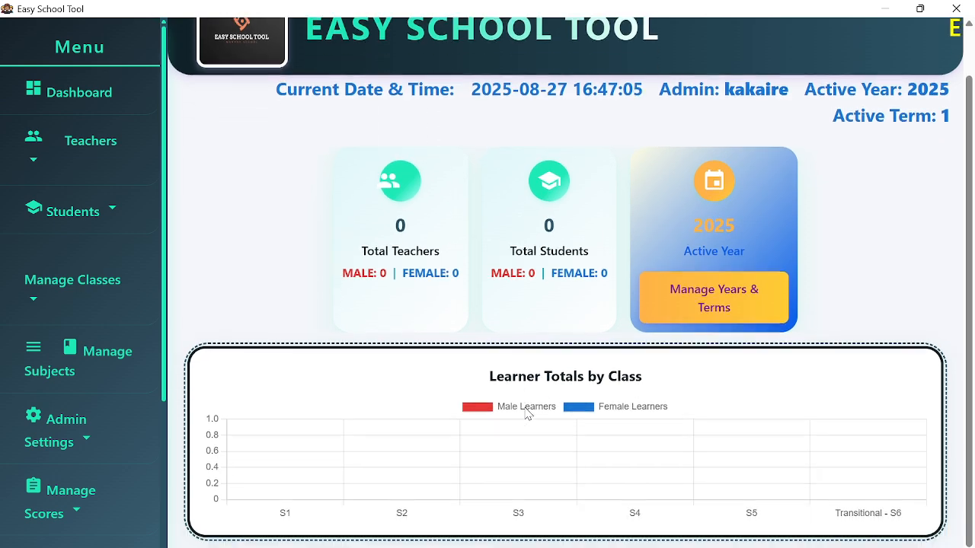
scroll(96, 315, down, 3)
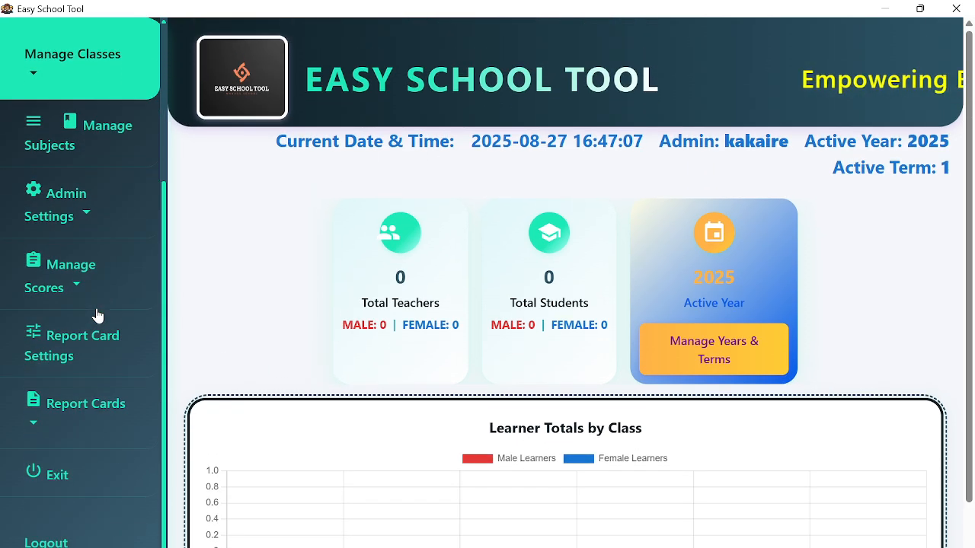
scroll(80, 274, up, 2)
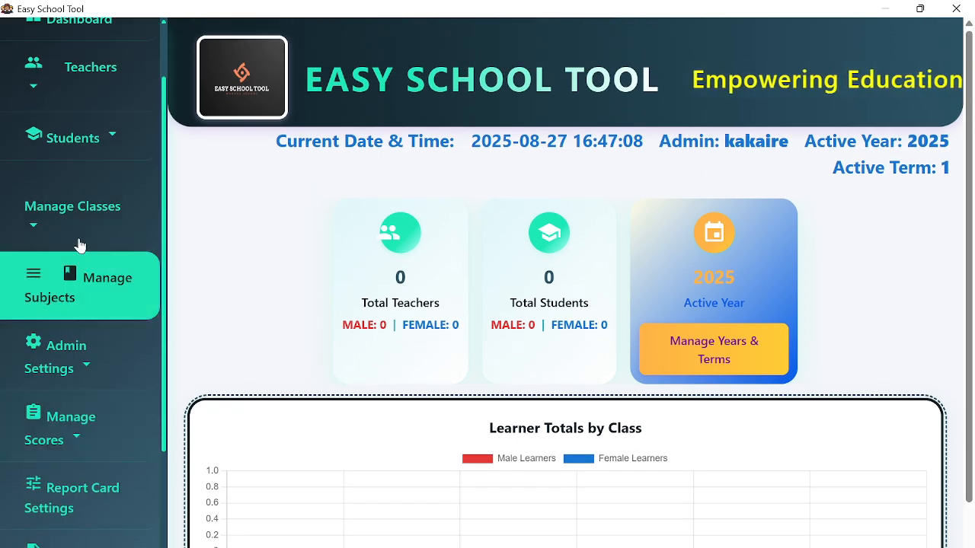
- Open the Add A LEVEL subjects page from the Manage Subjects sidebar menu
click(109, 286)
scroll(113, 322, down, 2)
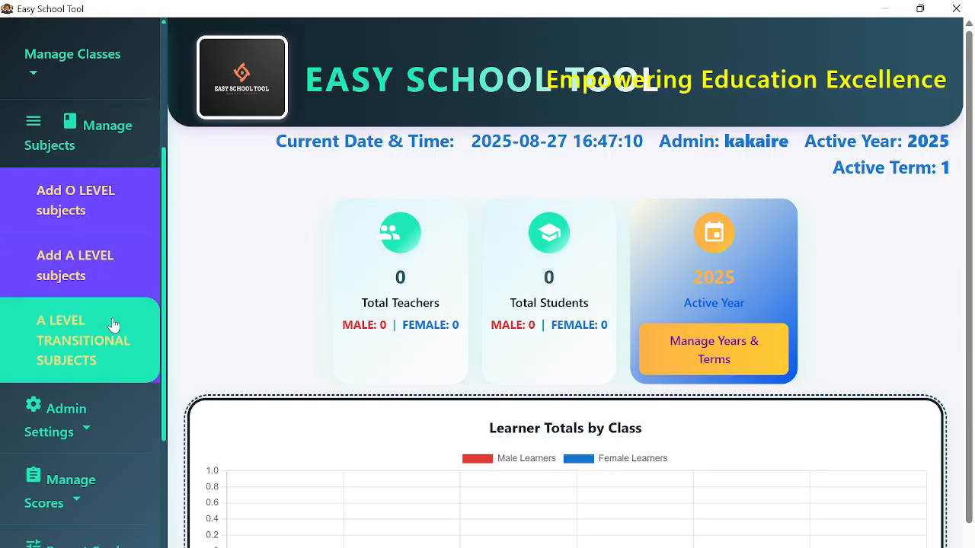
click(92, 274)
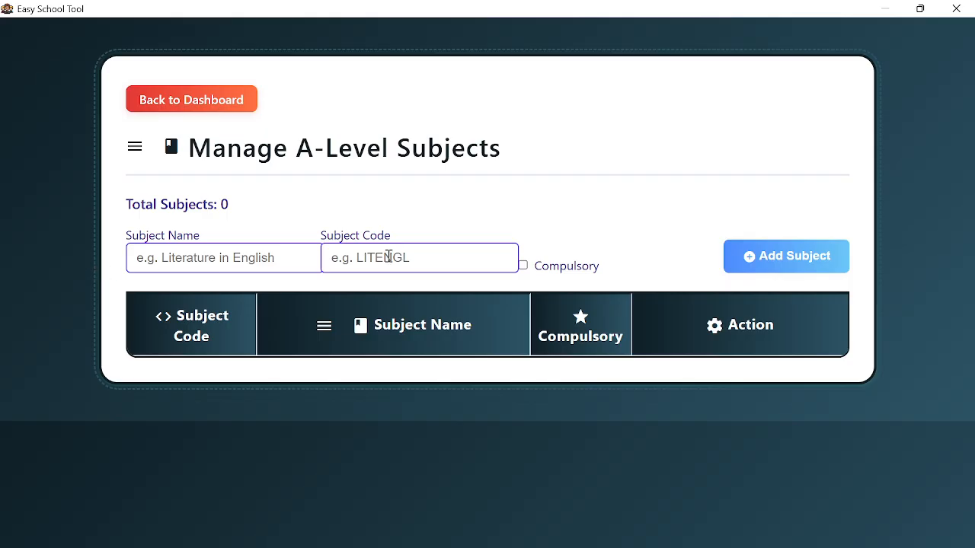
- Add GENERAL PAPER as a compulsory A-Level subject with code GP
click(231, 253)
text(GENERAL PAPER)
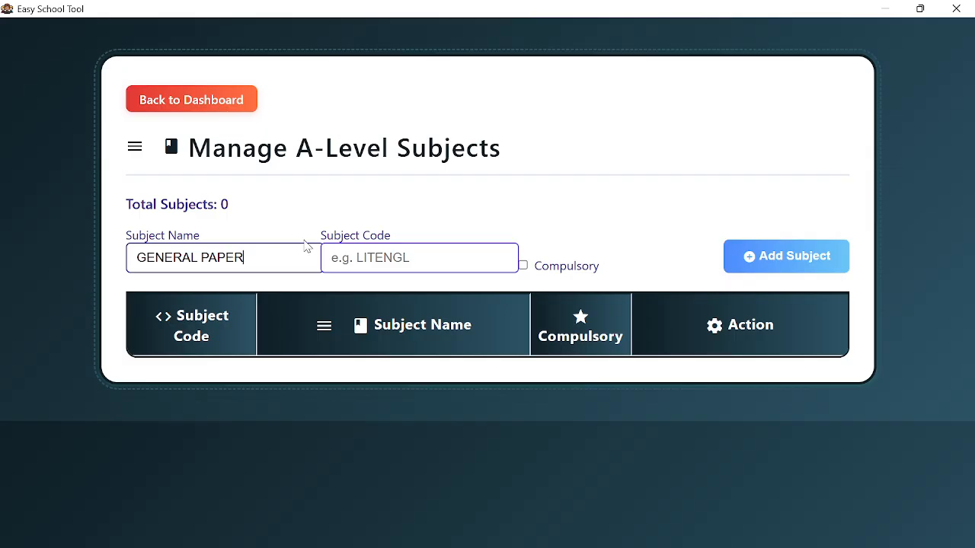
click(361, 262)
text(GP)
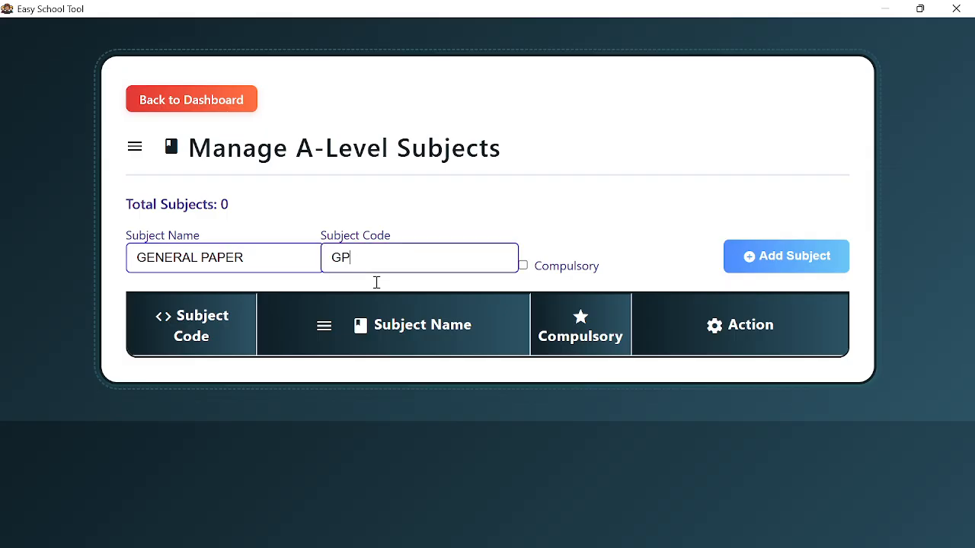
click(752, 259)
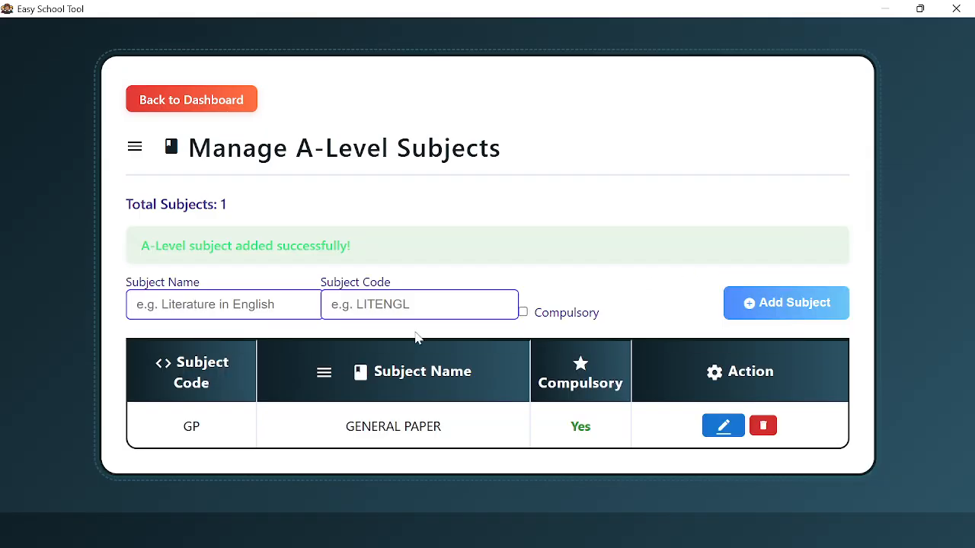
- Add BIOLOGY as an optional A-Level subject with code BIOLOGY
click(221, 307)
text(BIOL)
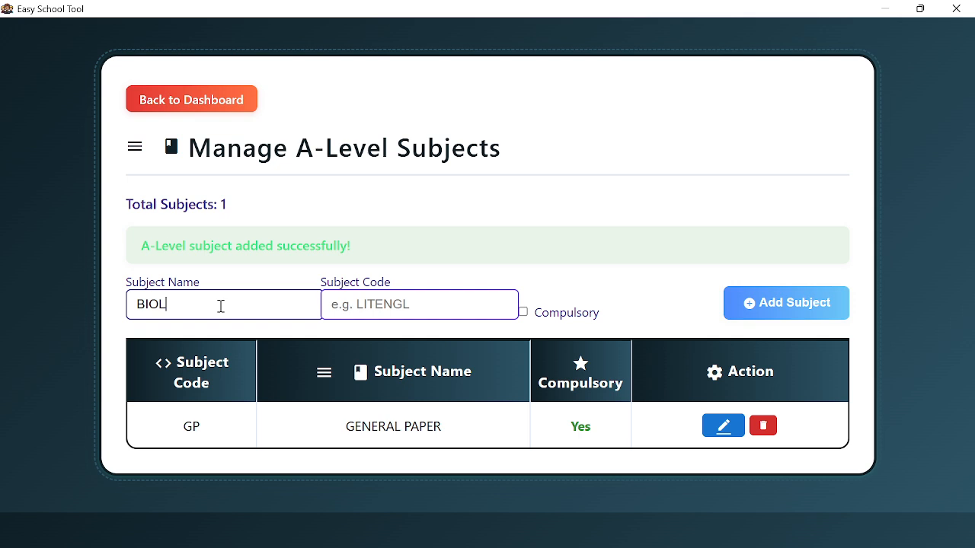
text(OGY)
key(ctrl+a)
key(ctrl+c)
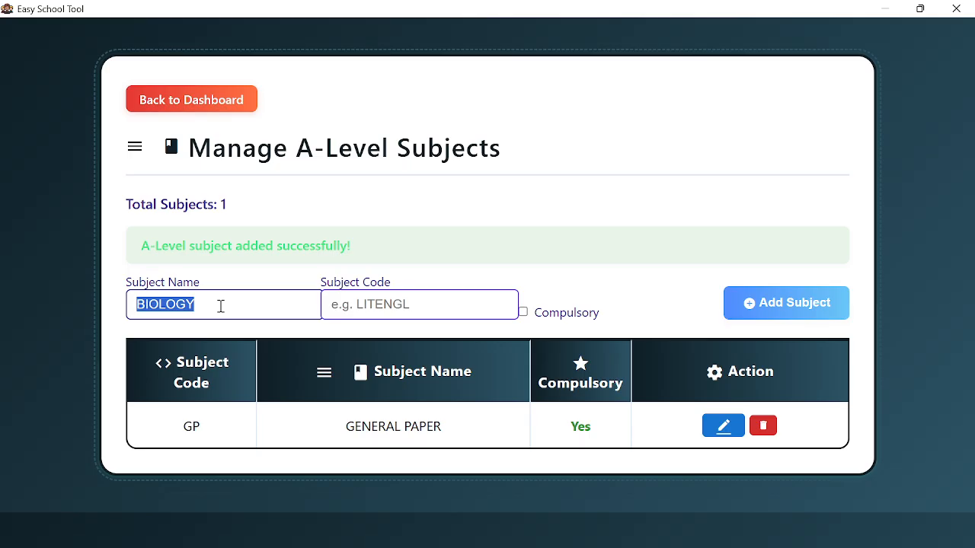
click(361, 306)
key(ctrl+v)
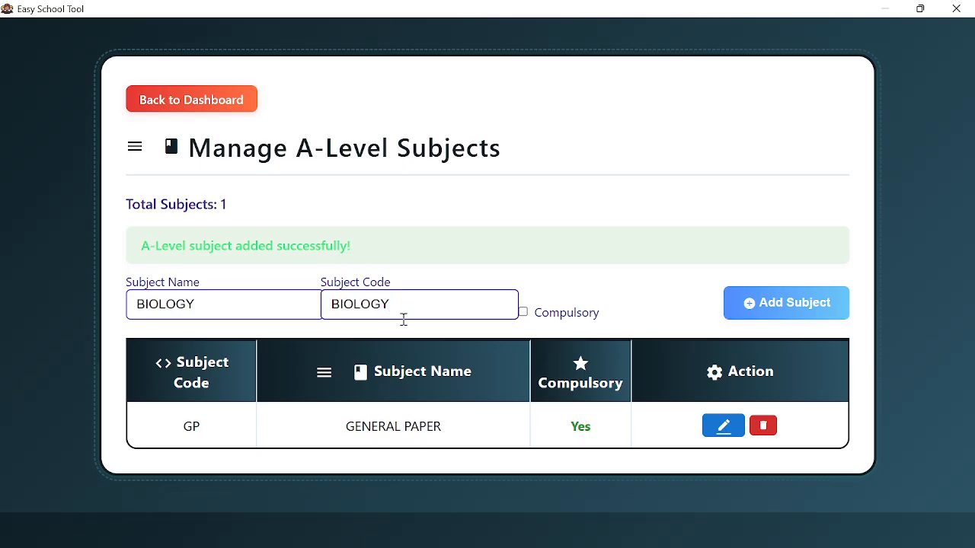
click(781, 312)
- Add AGRICULTURE as a subject with code AGRICULTURE
click(282, 306)
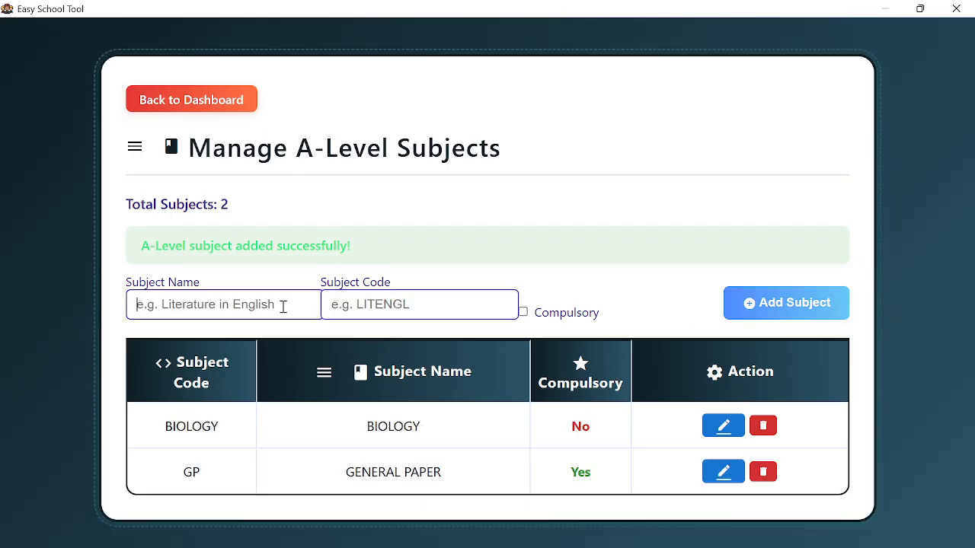
text(AGRIC)
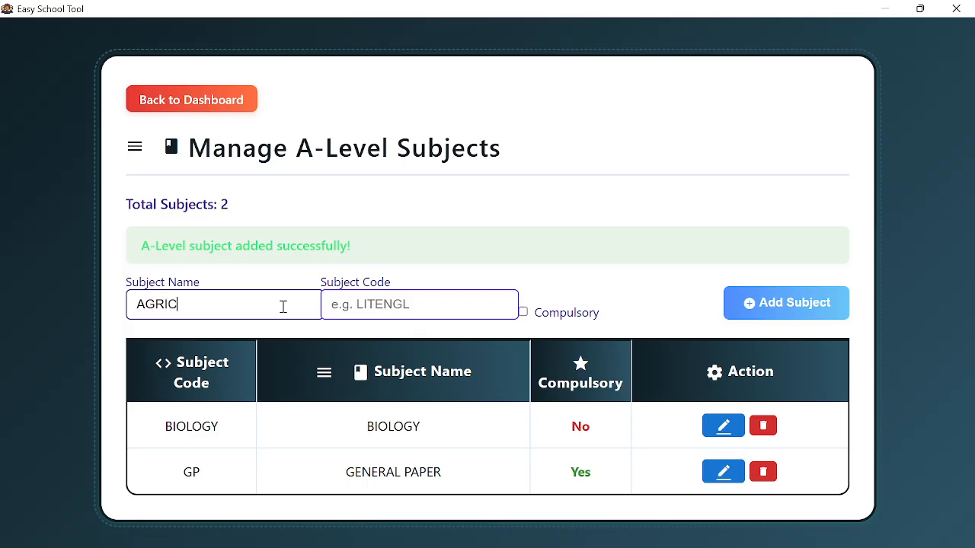
text(ULTURE)
key(ctrl+a)
key(ctrl+c)
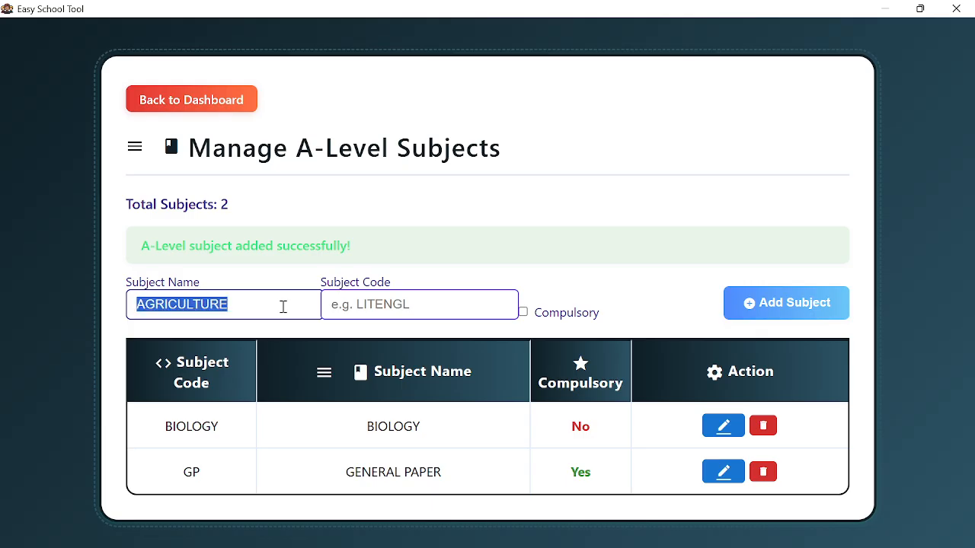
click(364, 309)
key(ctrl+v)
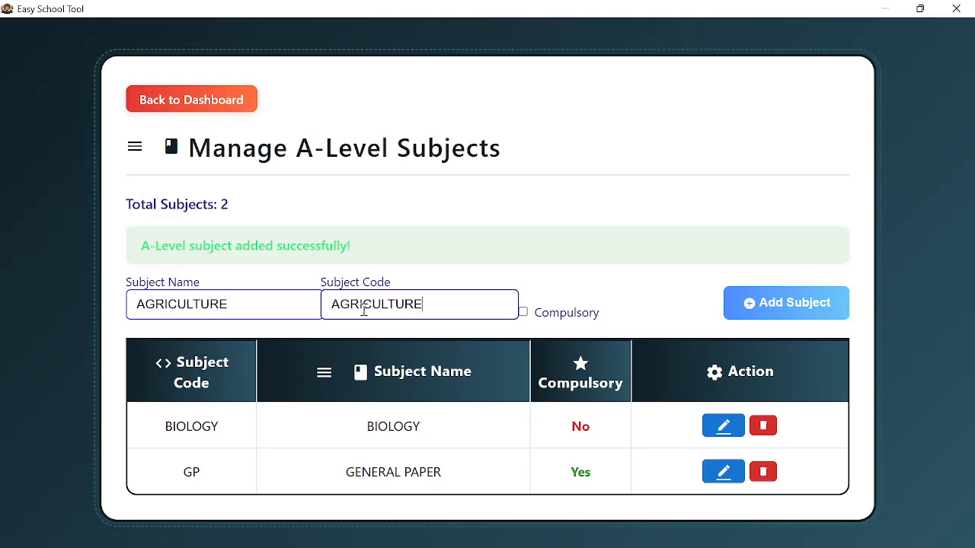
click(762, 320)
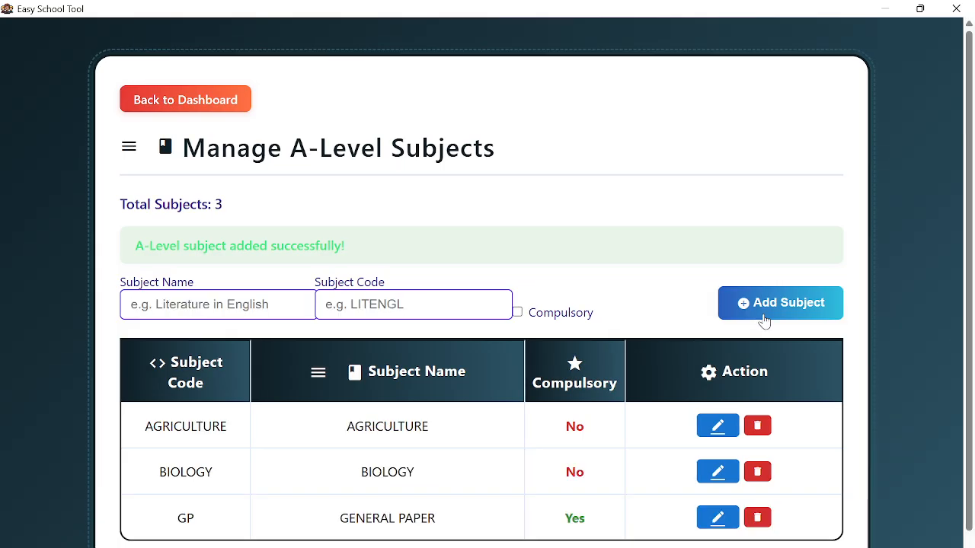
- Enter GEOGRAPHY as the next subject name and code
click(266, 304)
text(G)
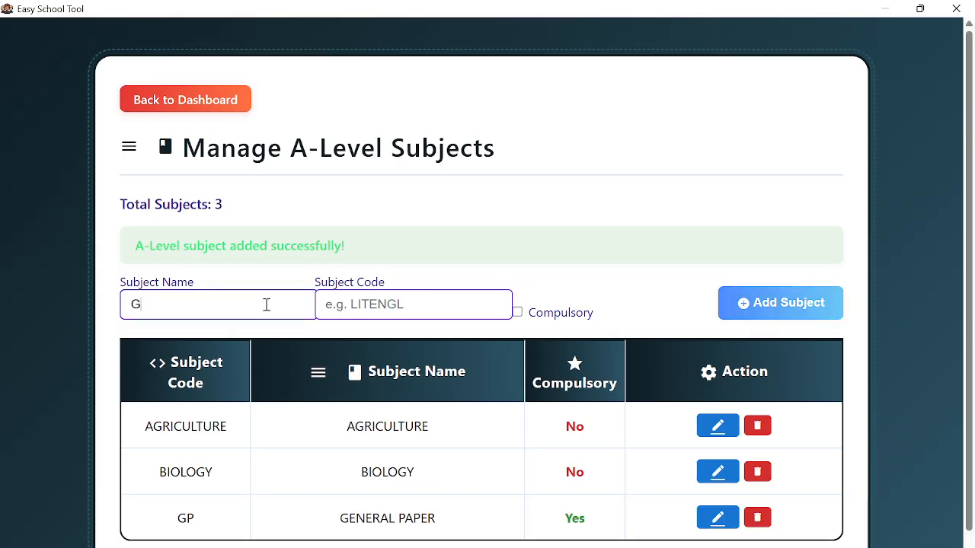
text(EOGRAPHY)
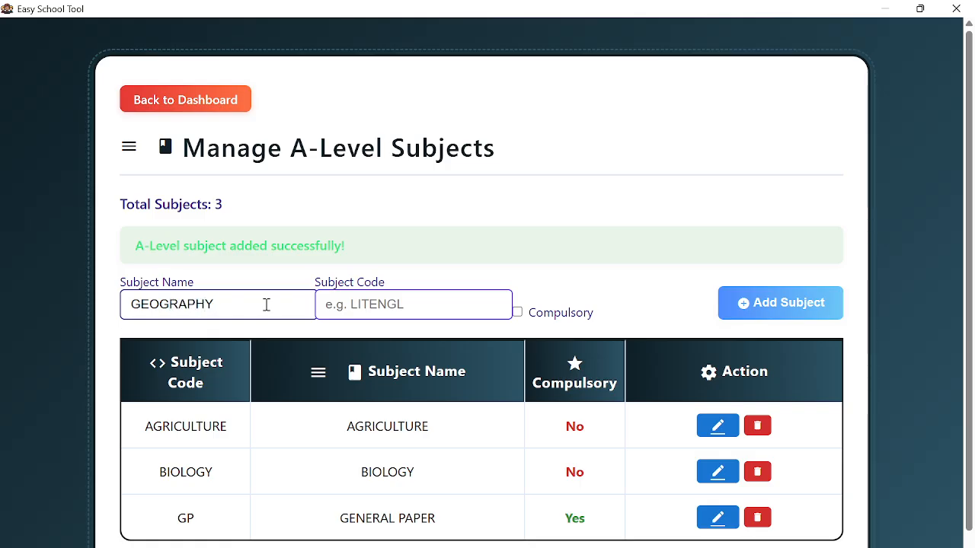
key(ctrl+a)
key(ctrl+c)
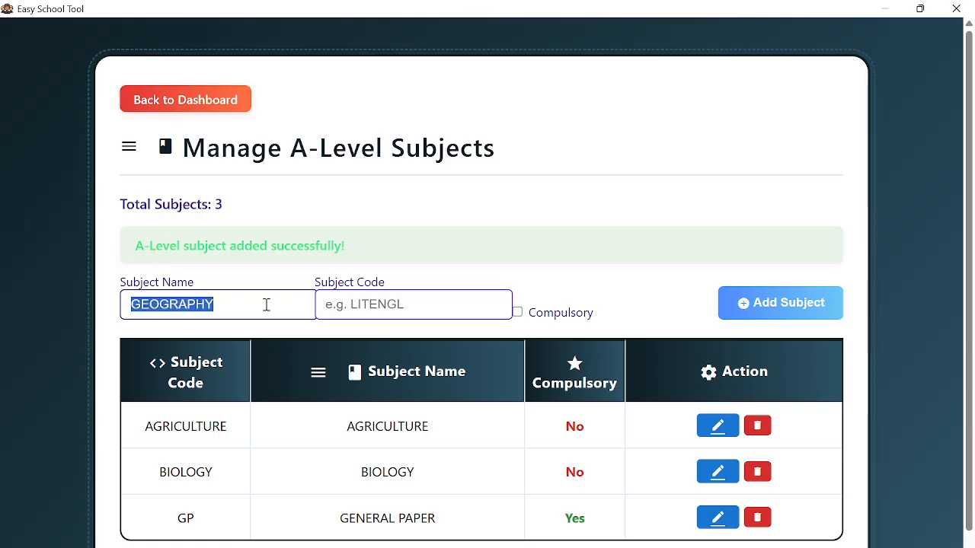
click(369, 304)
key(ctrl+v)
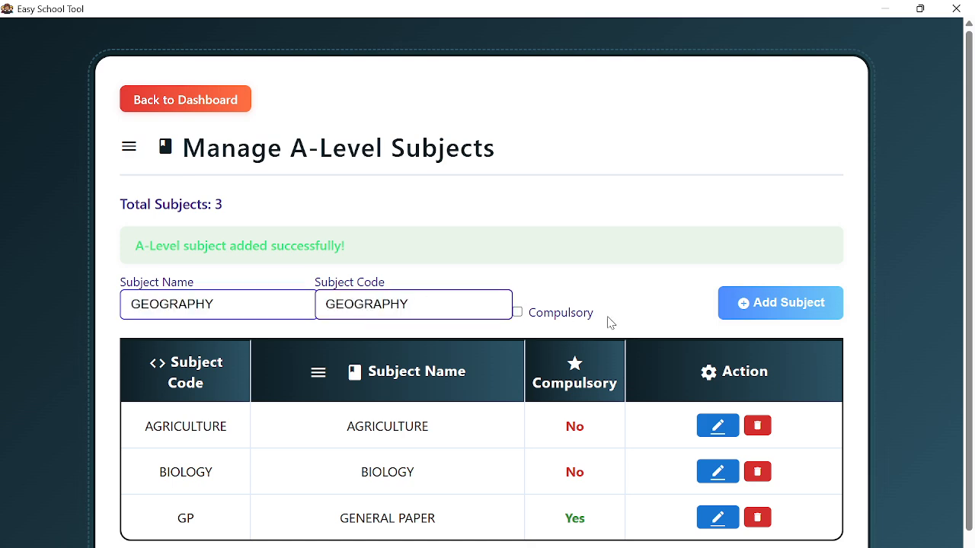
- Add GEOGRAPHY, then PRINCIPAL MATHEMATICS with its name as the code
click(763, 322)
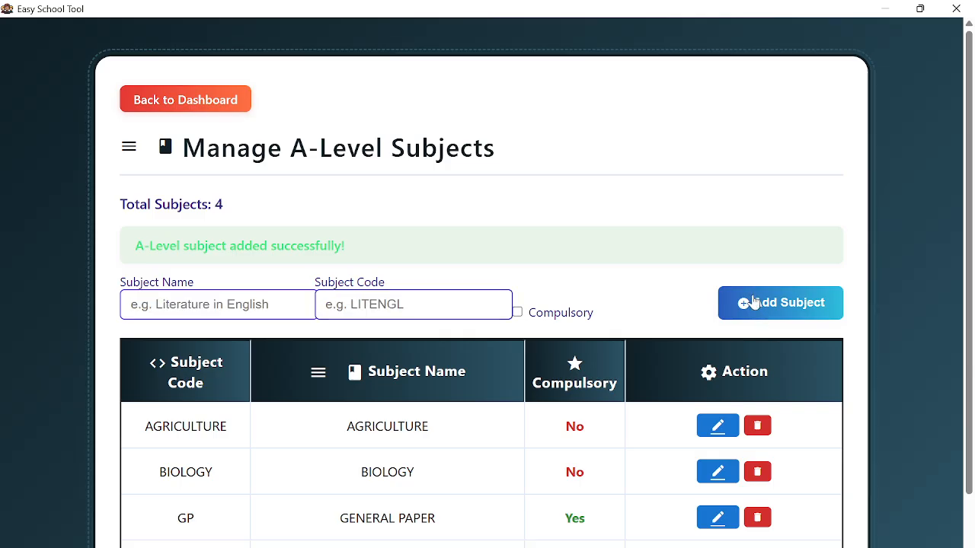
click(269, 312)
text(PURE)
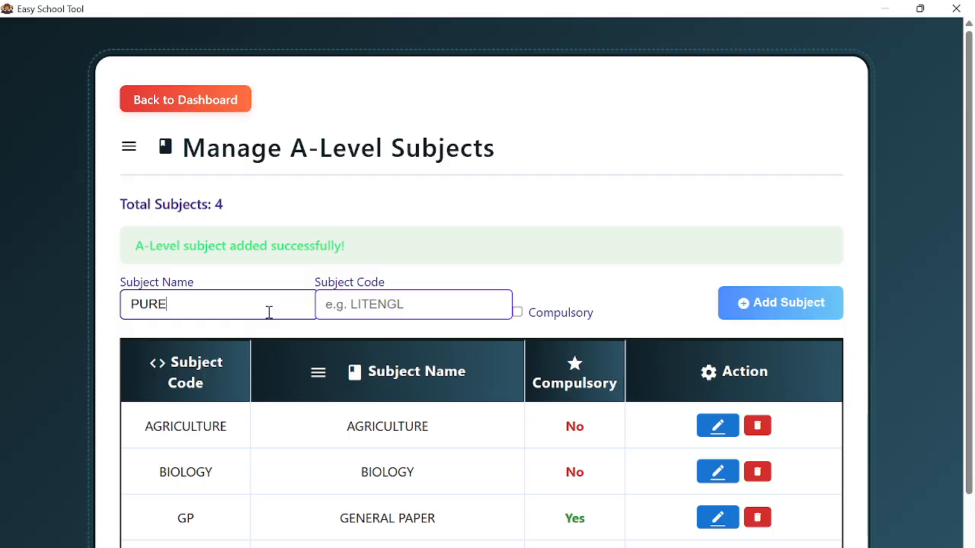
key(BackSpace)
key(BackSpace)
key(BackSpace)
text(RINCIPAL M)
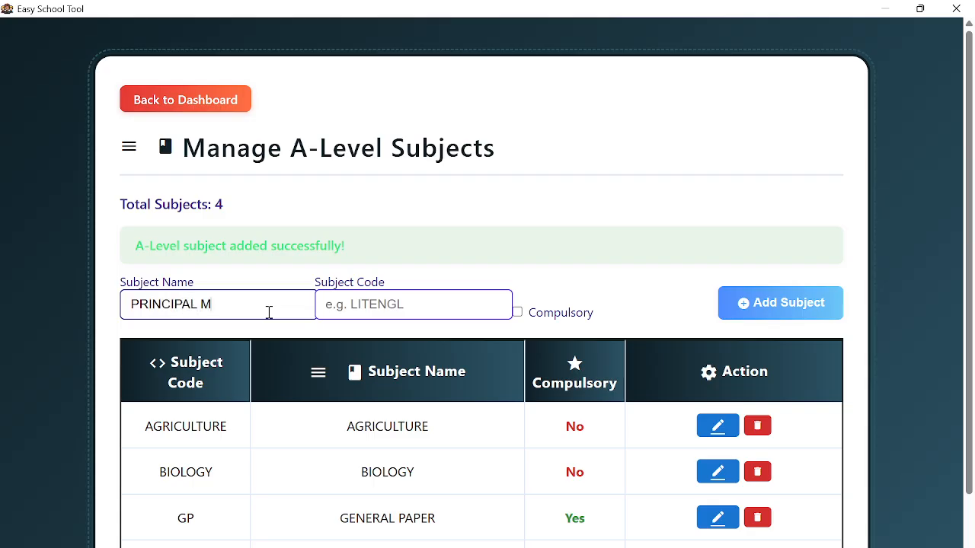
text(ATHEMA)
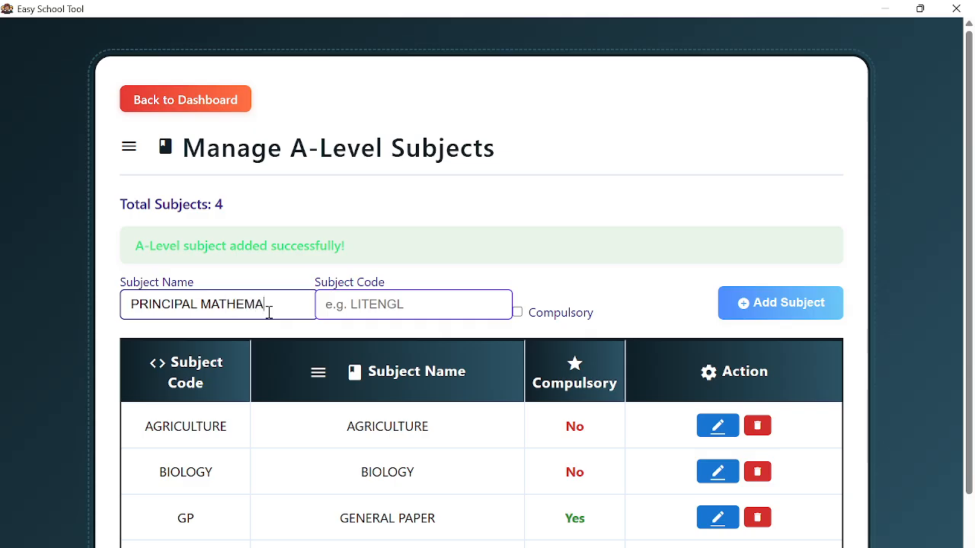
text(TICS)
key(ctrl+a)
key(ctrl+c)
click(377, 298)
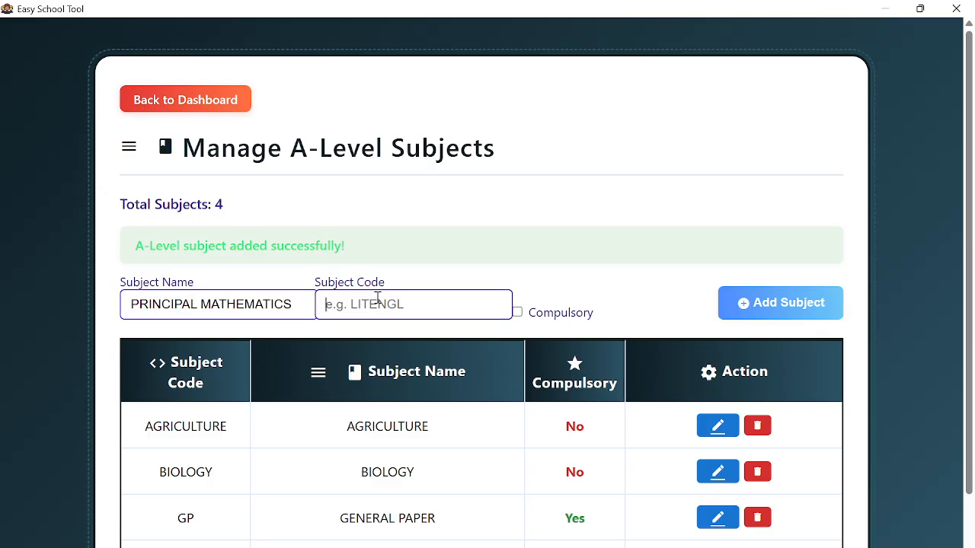
key(ctrl+v)
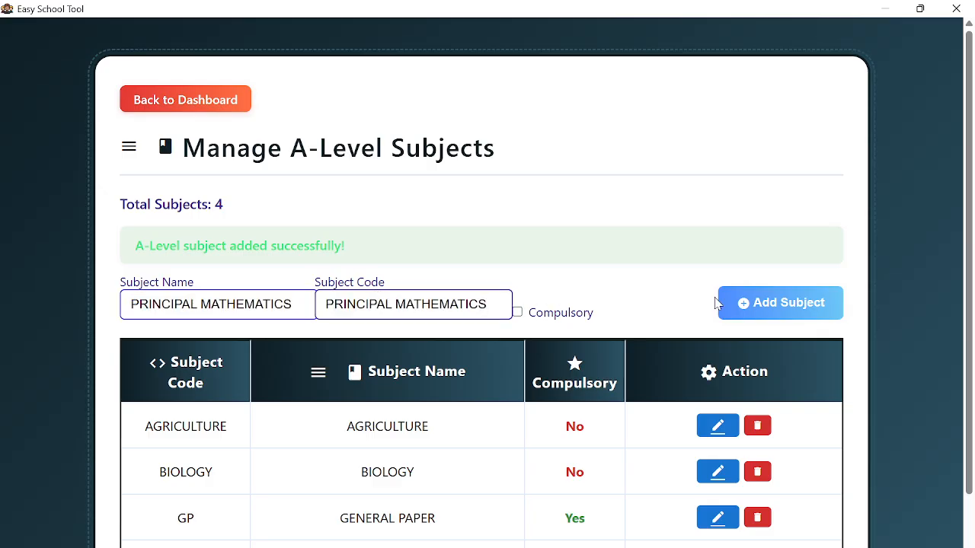
click(746, 304)
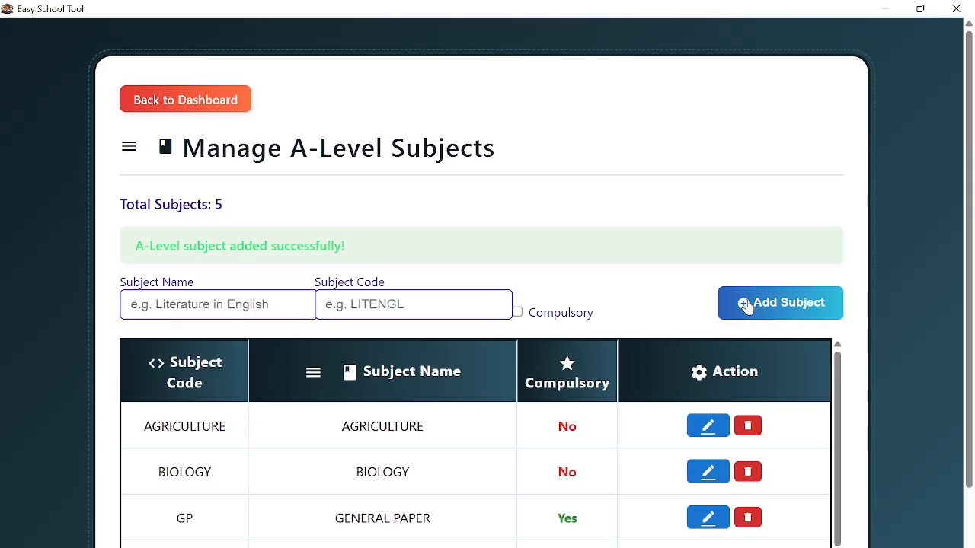
- Add ECONOMICS as a non-compulsory subject with code ECONOMICS
click(267, 300)
text(EC)
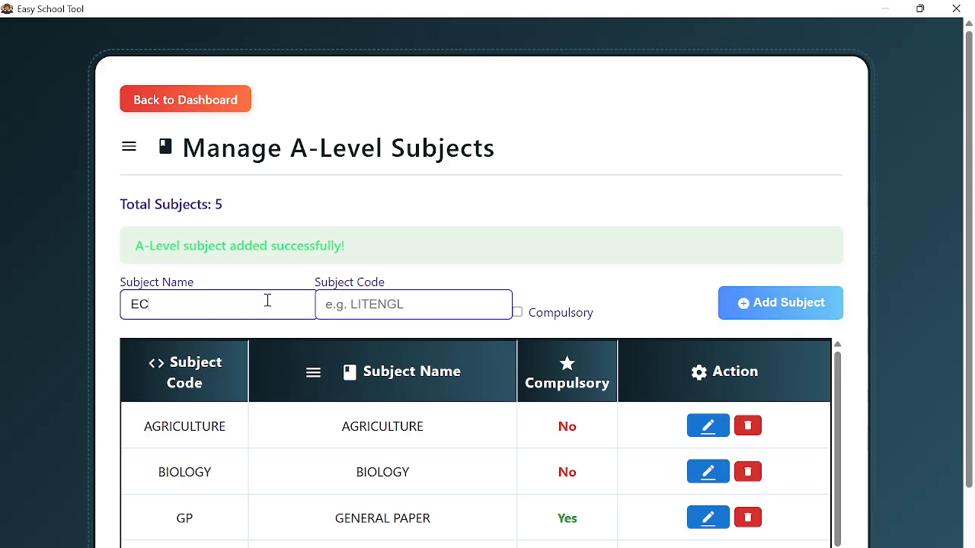
text(ONOMICS)
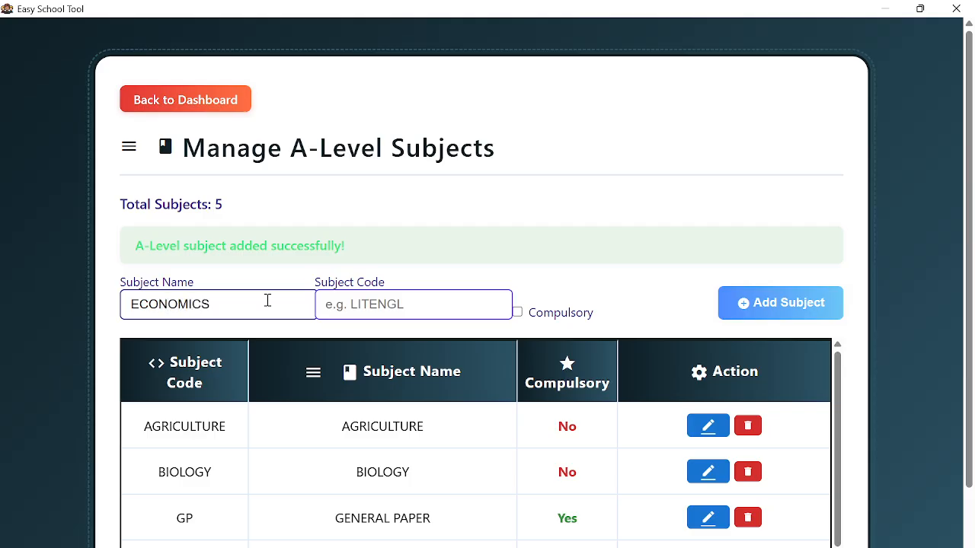
key(ctrl+a)
key(ctrl+c)
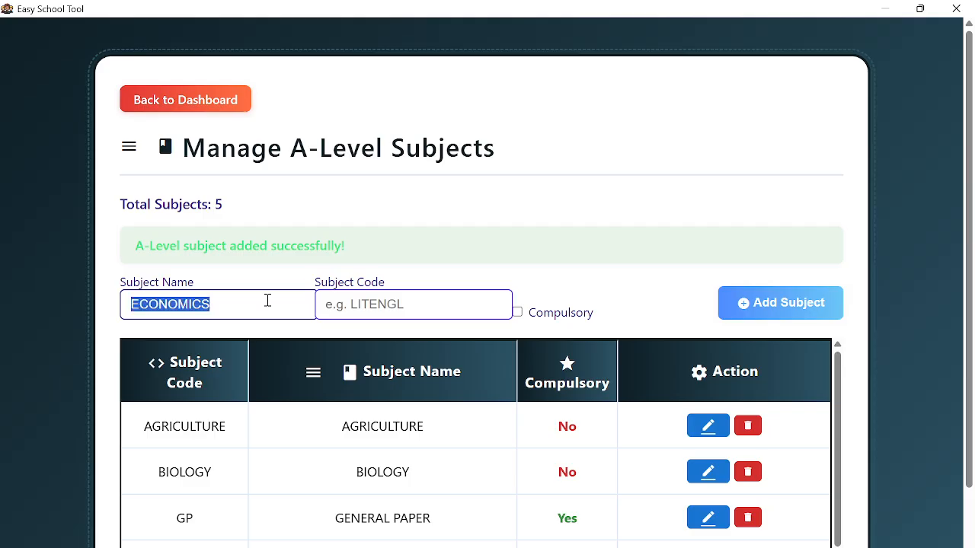
click(367, 304)
key(ctrl+v)
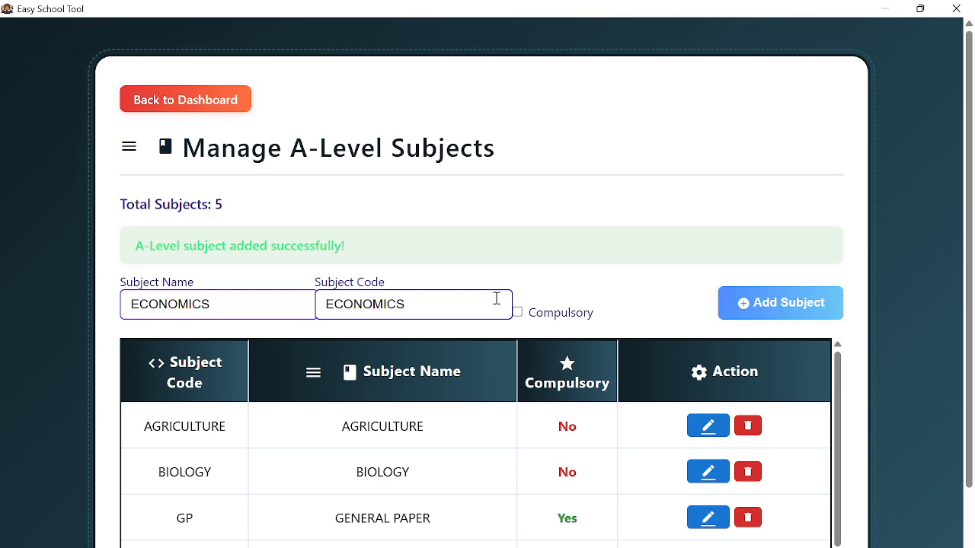
click(766, 313)
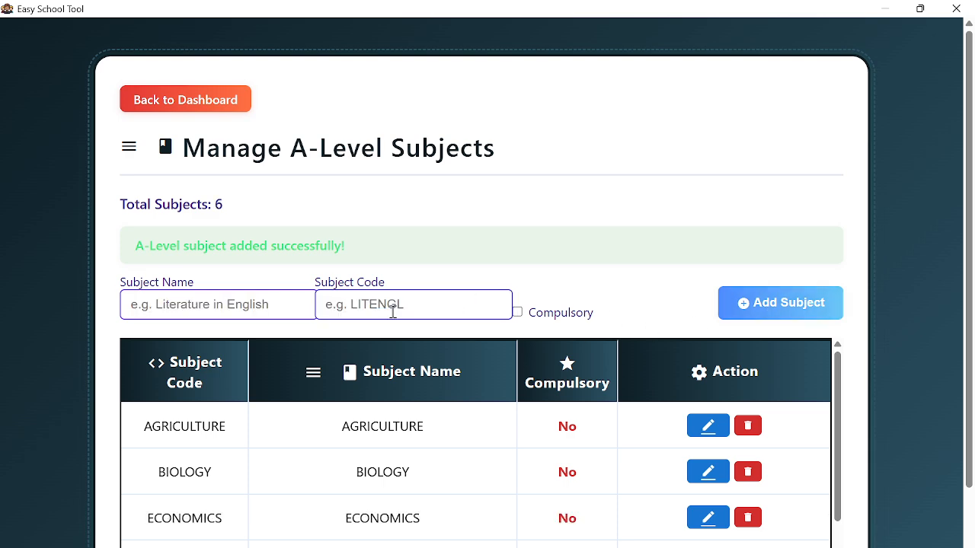
- Add SUBMATH as a subject with code SUBMATH
click(229, 303)
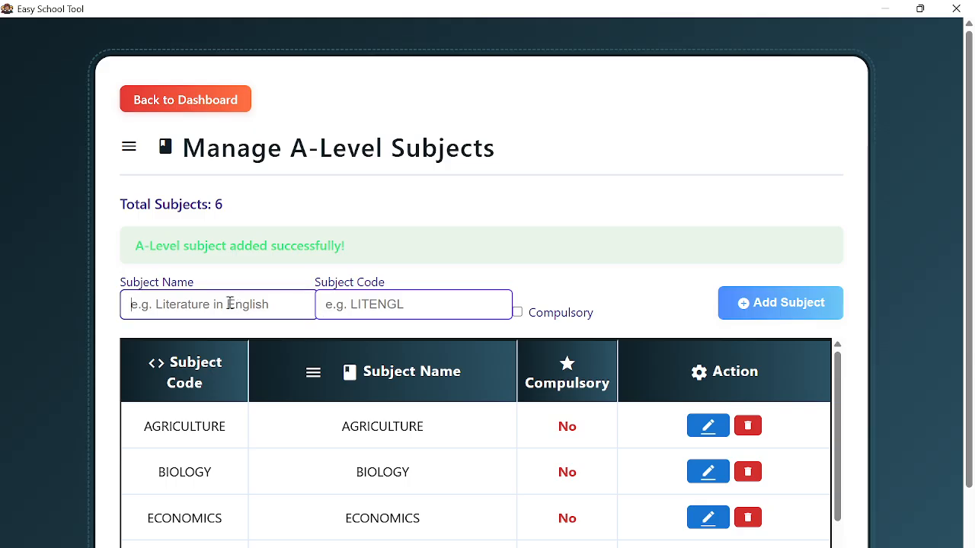
text(SUBM)
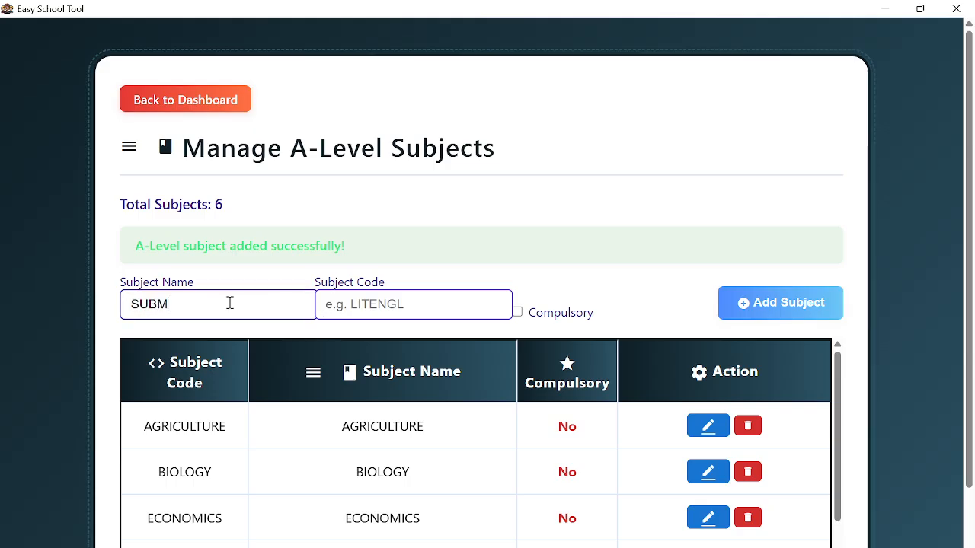
text(ATH)
key(ctrl+a)
key(ctrl+c)
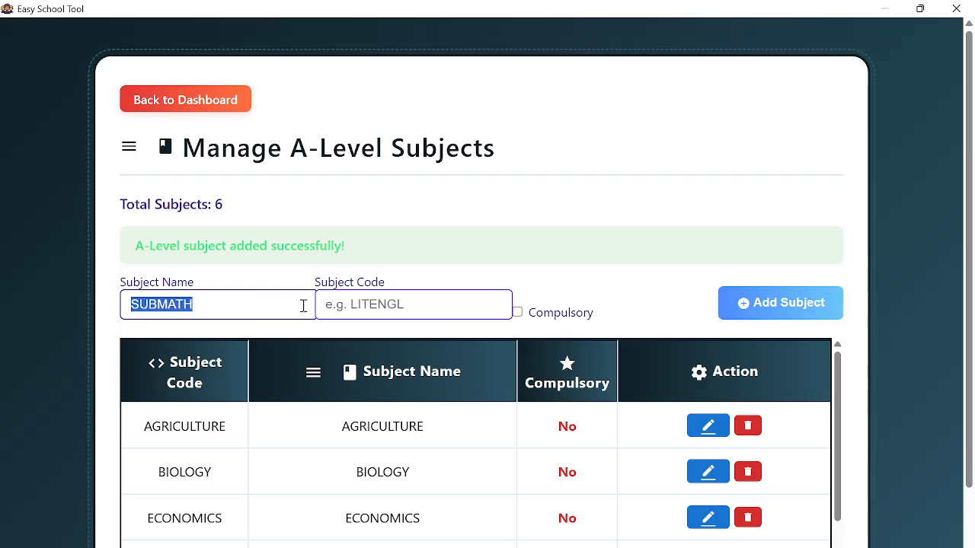
click(339, 307)
key(ctrl+v)
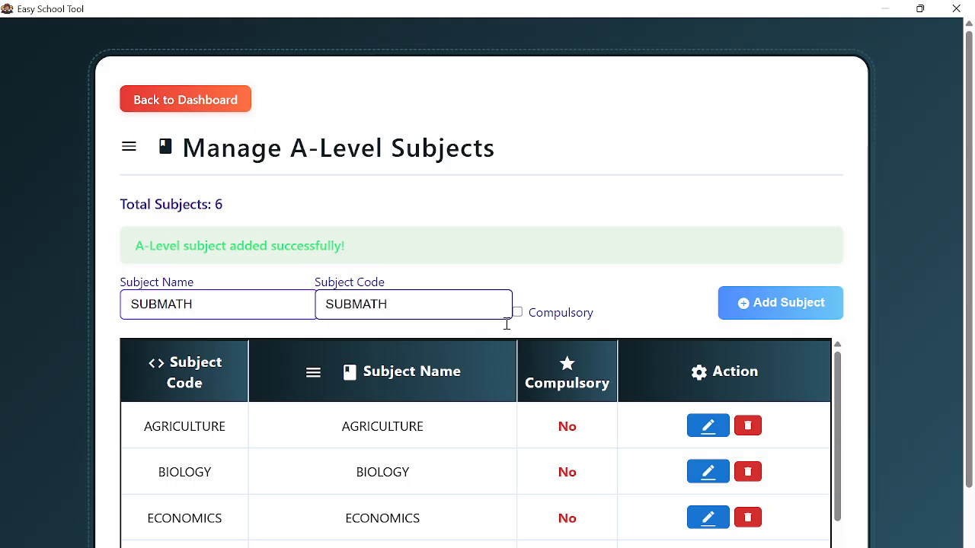
click(784, 323)
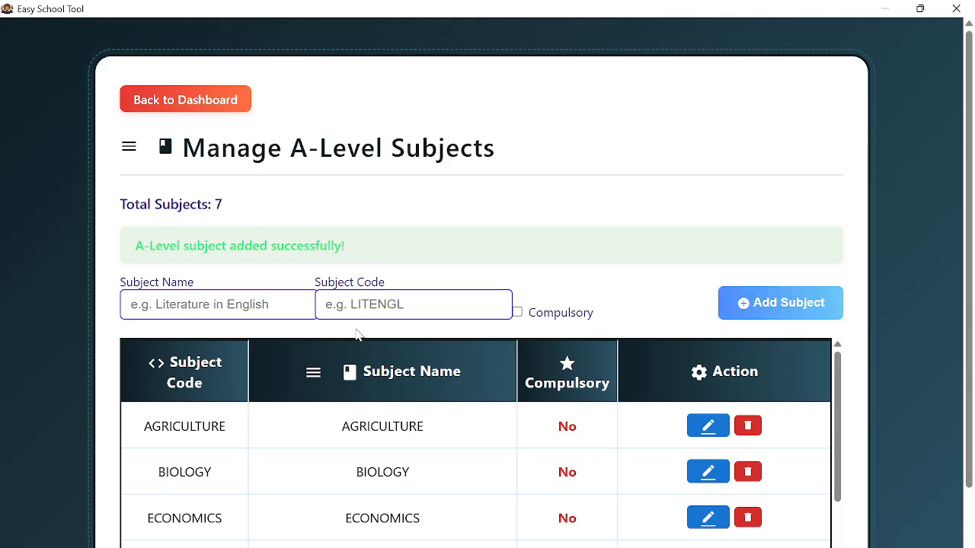
- Add SUB-ICT with code SUB-ICT, undoing an accidental overwrite of the name
text(SU)
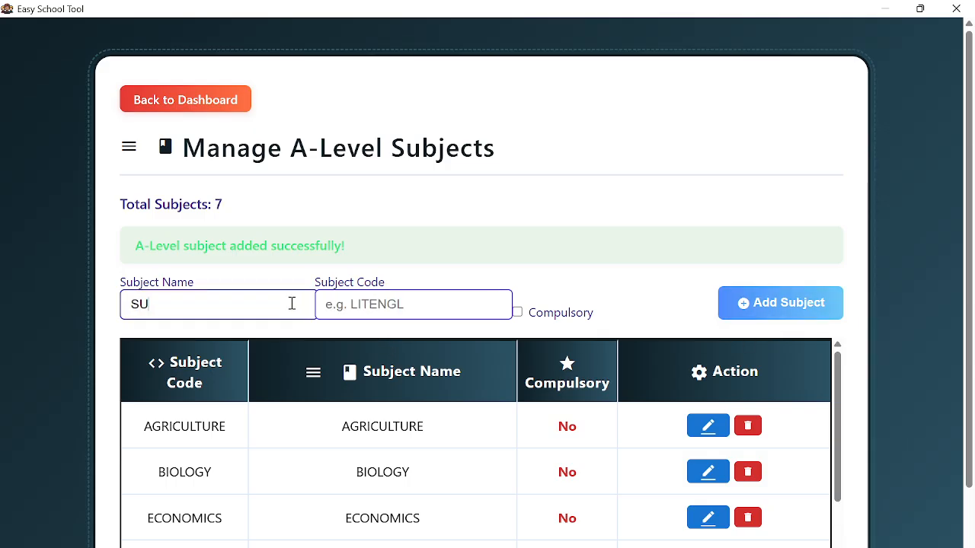
text(B)
text(CT)
key(ctrl+a)
text(SUBMATH)
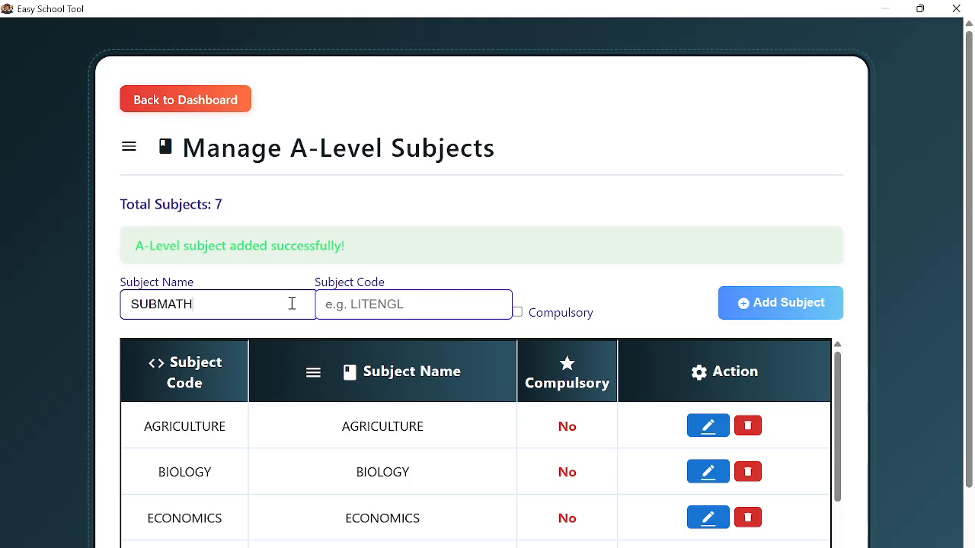
key(ctrl+z)
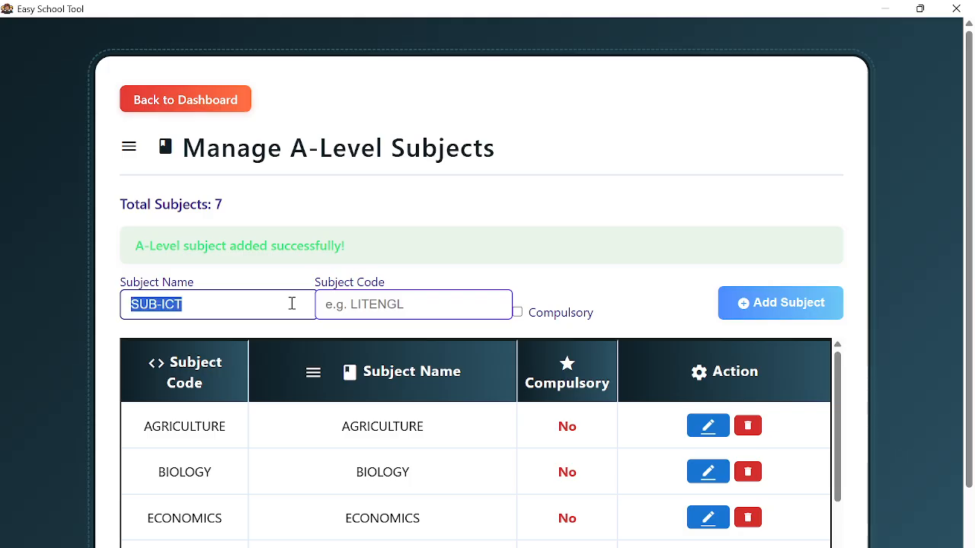
click(367, 294)
key(ctrl+v)
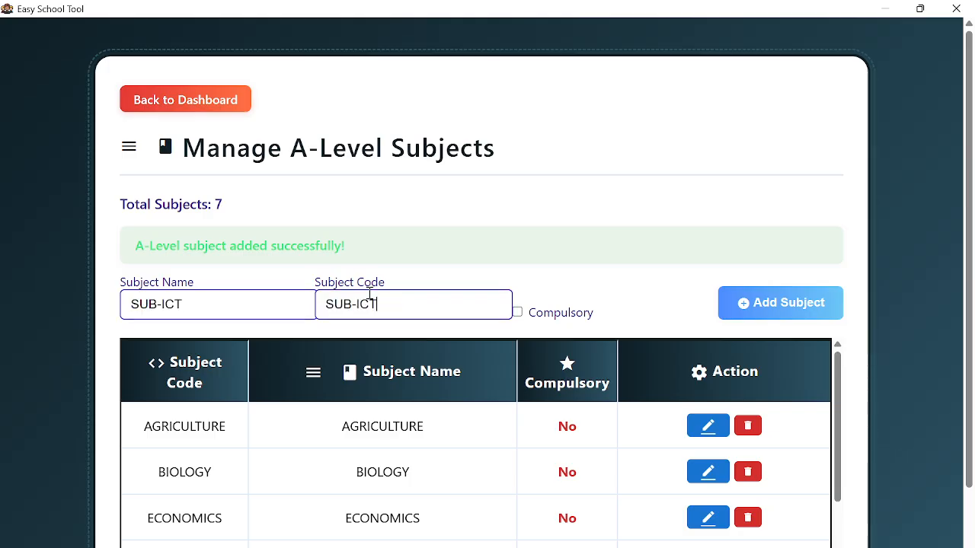
click(747, 308)
- Scroll through the eight-subject A-Level table, then go back to the dashboard
scroll(609, 211, down, 1)
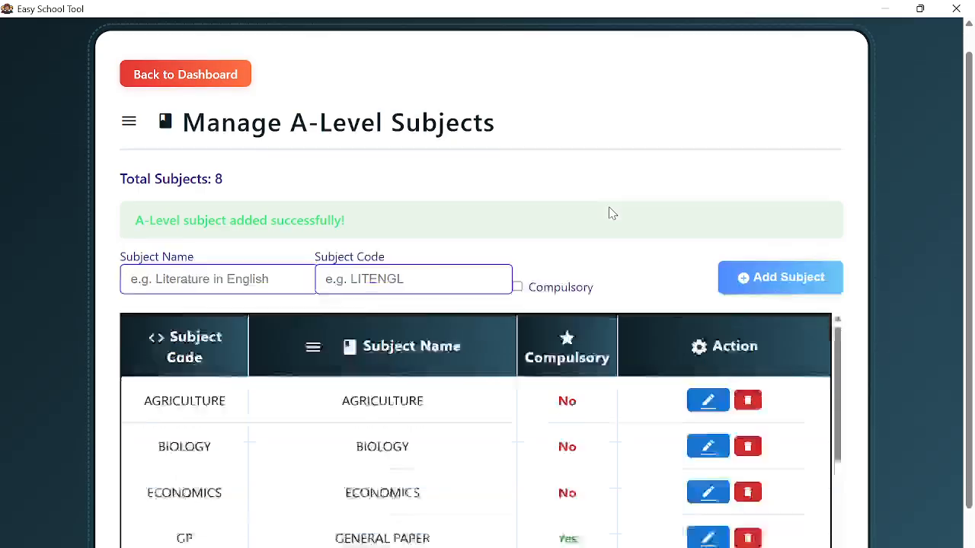
scroll(579, 373, down, 5)
scroll(572, 386, up, 5)
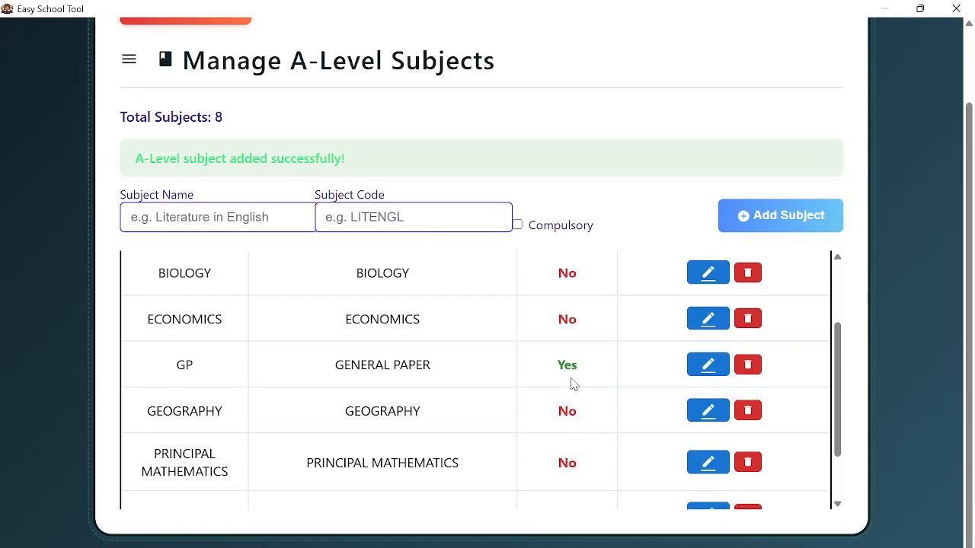
scroll(574, 385, up, 2)
scroll(573, 384, down, 2)
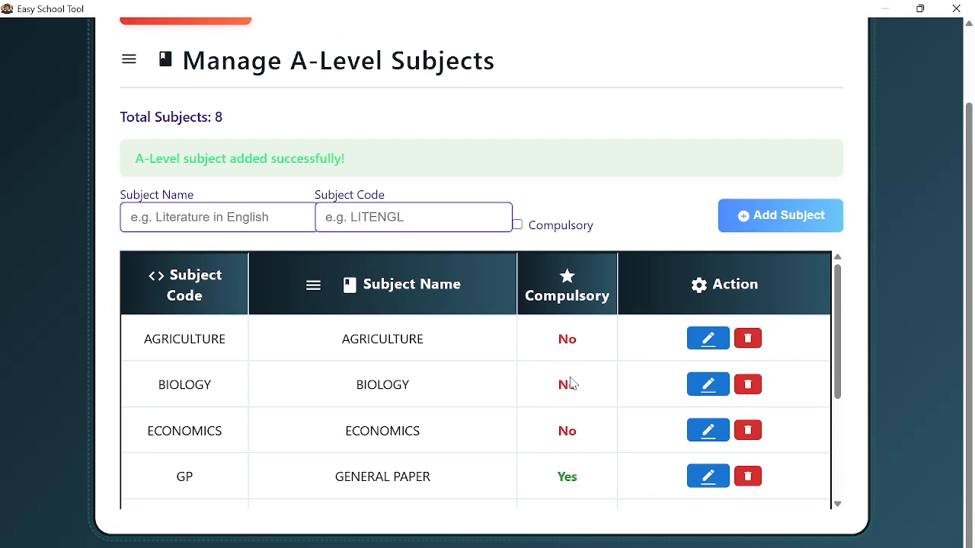
scroll(342, 374, down, 3)
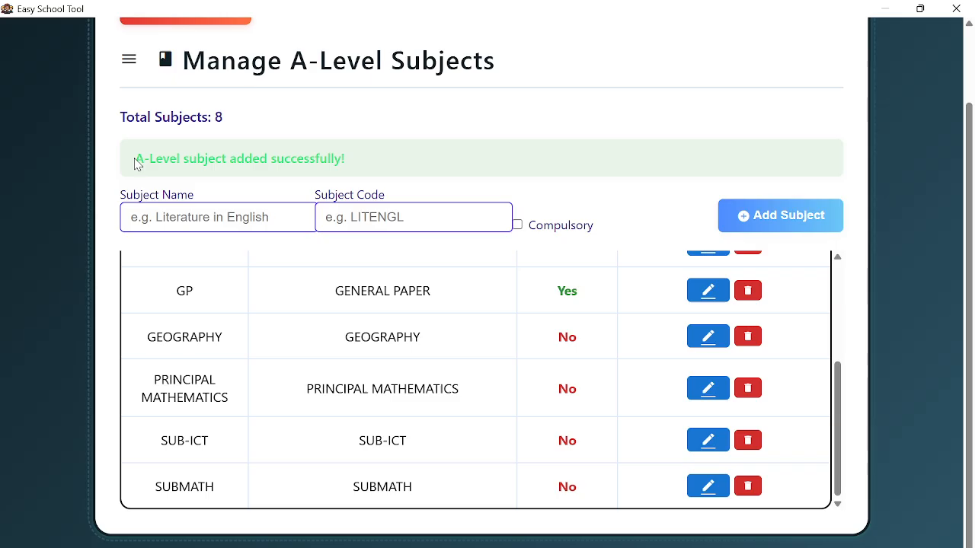
scroll(279, 202, up, 2)
scroll(278, 202, down, 2)
scroll(317, 133, up, 2)
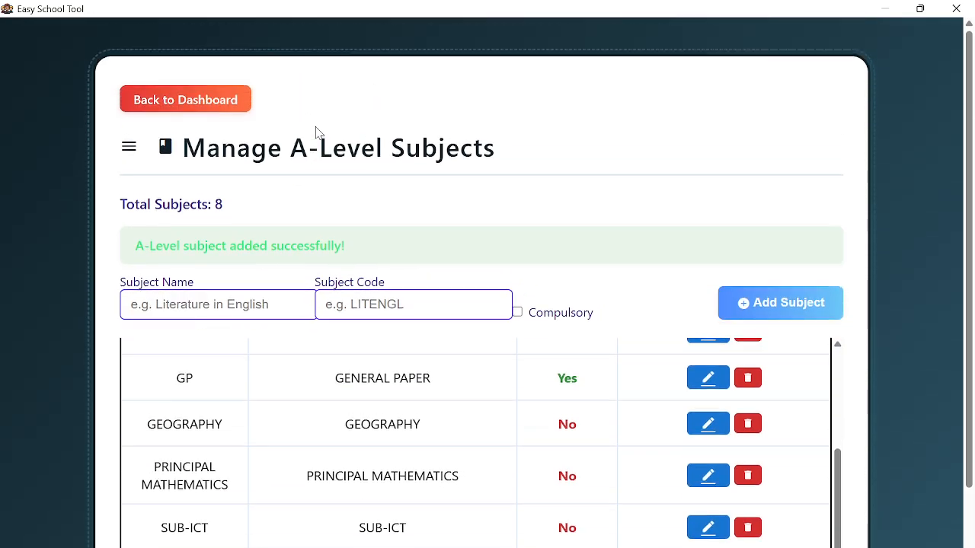
click(181, 109)
- Expand Manage Subjects in the sidebar and choose A LEVEL TRANSITIONAL SUBJECTS
scroll(77, 286, down, 2)
click(81, 213)
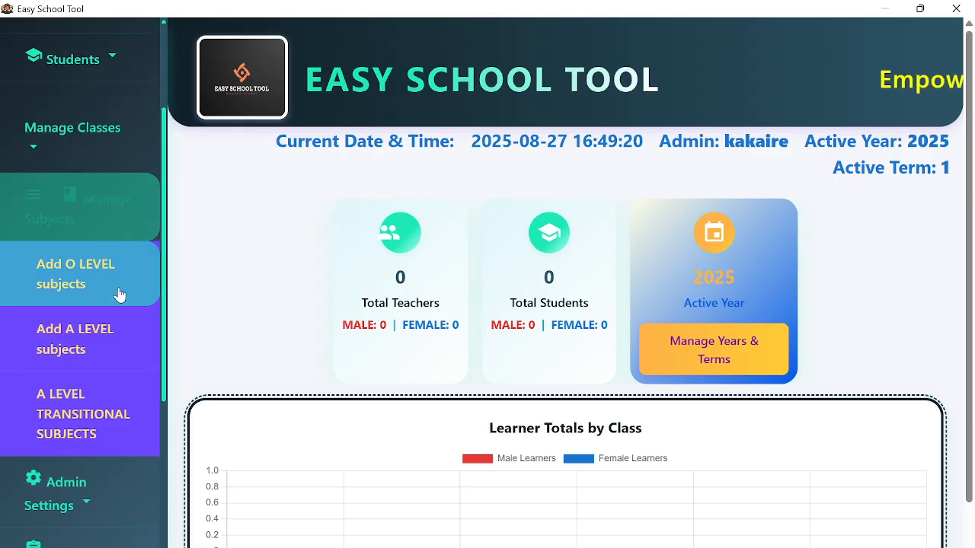
scroll(120, 294, down, 3)
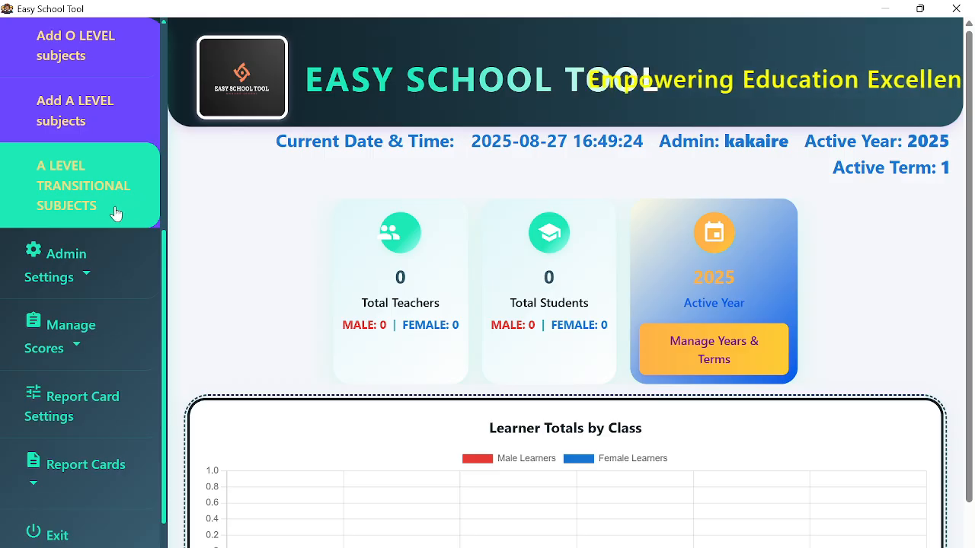
scroll(567, 457, down, 1)
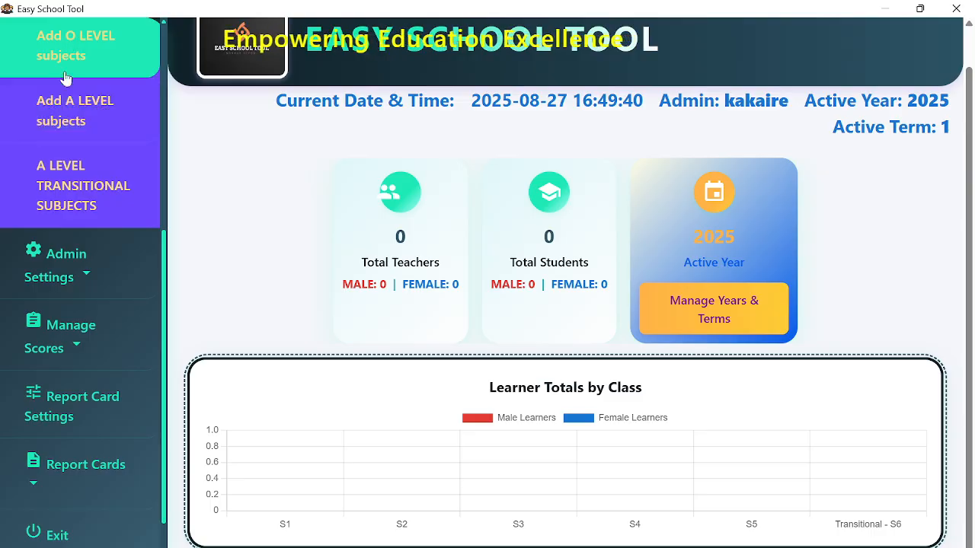
click(67, 194)
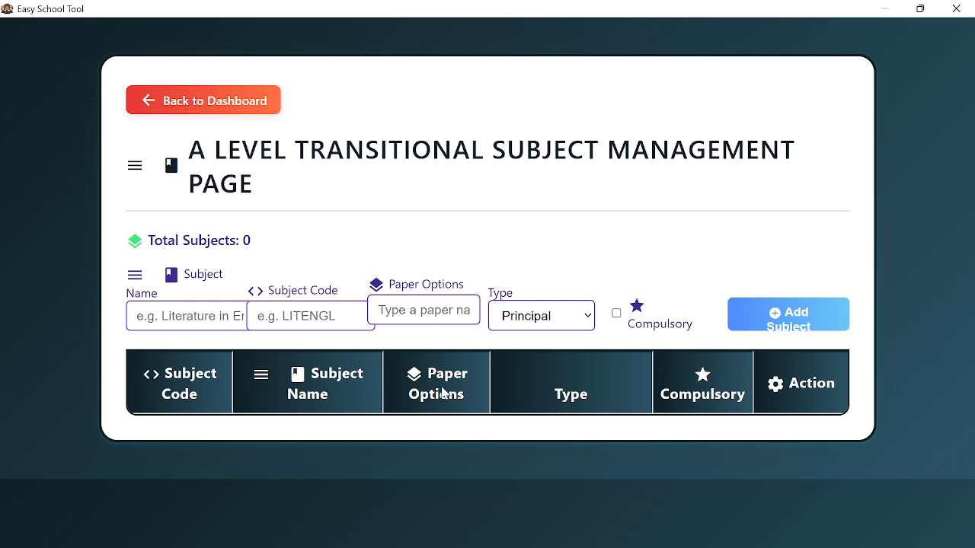
- Enter subject name GENERAL PAPER, code GP, and add paper option 1
click(182, 318)
text(GE)
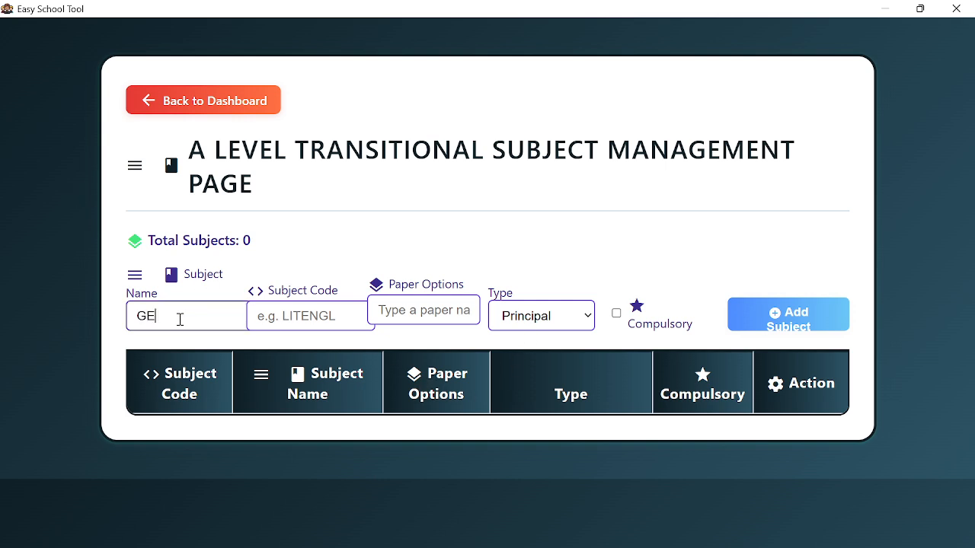
text(NERAL PAPER)
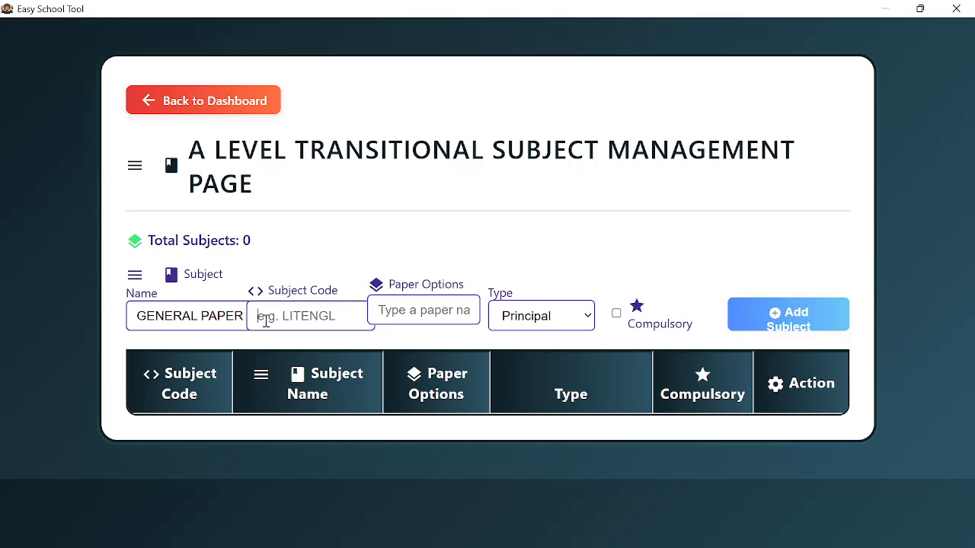
text(GP)
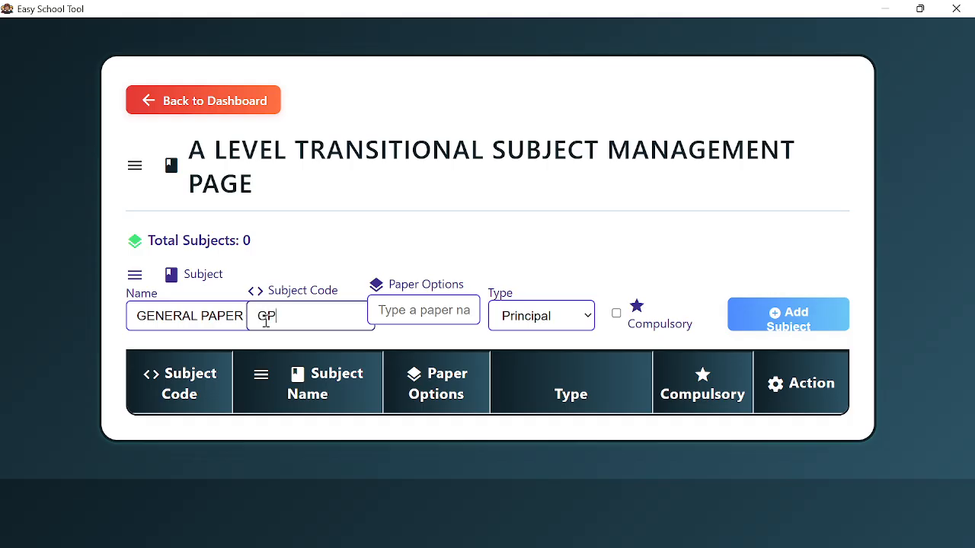
text(1)
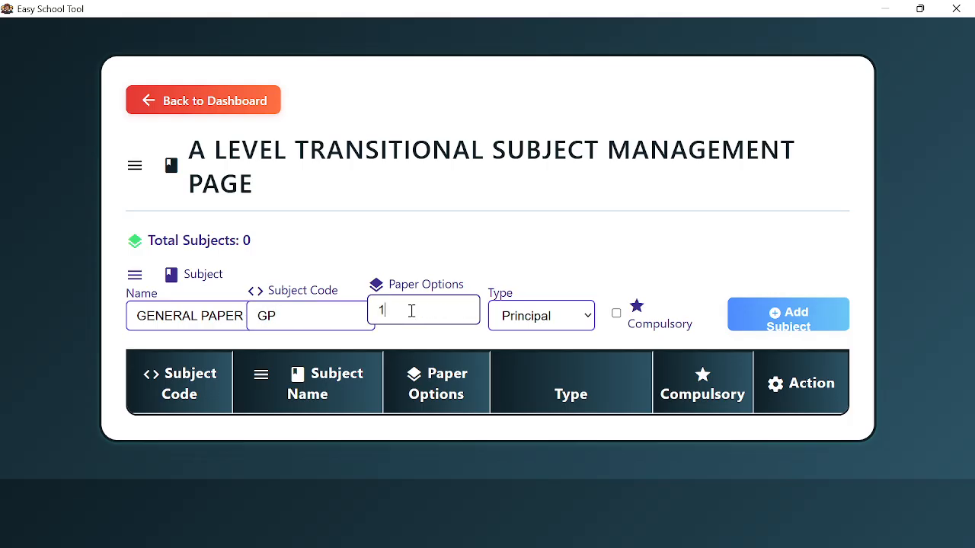
key(BackSpace)
text(1)
key(Return)
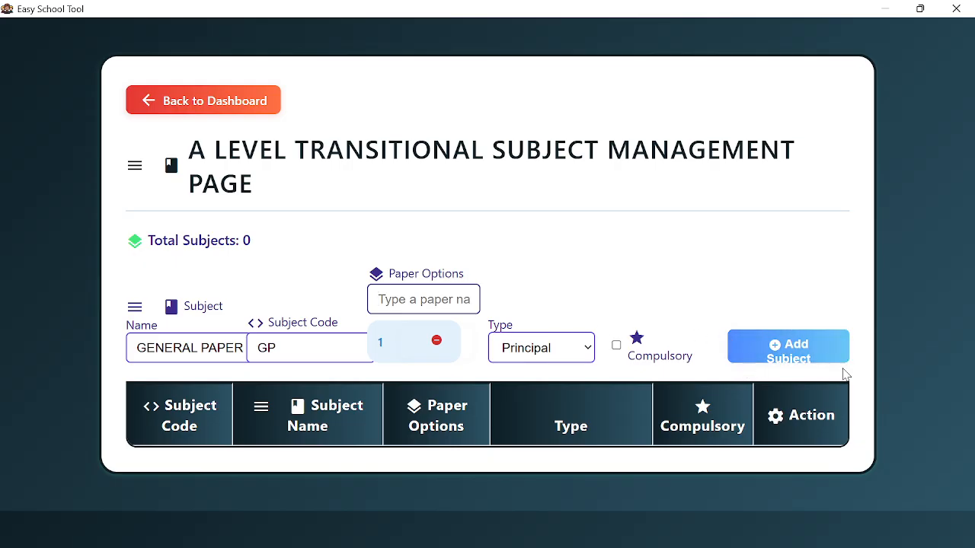
- Re-add paper 1, make General Paper a compulsory Subsidiary subject, and save it
click(438, 342)
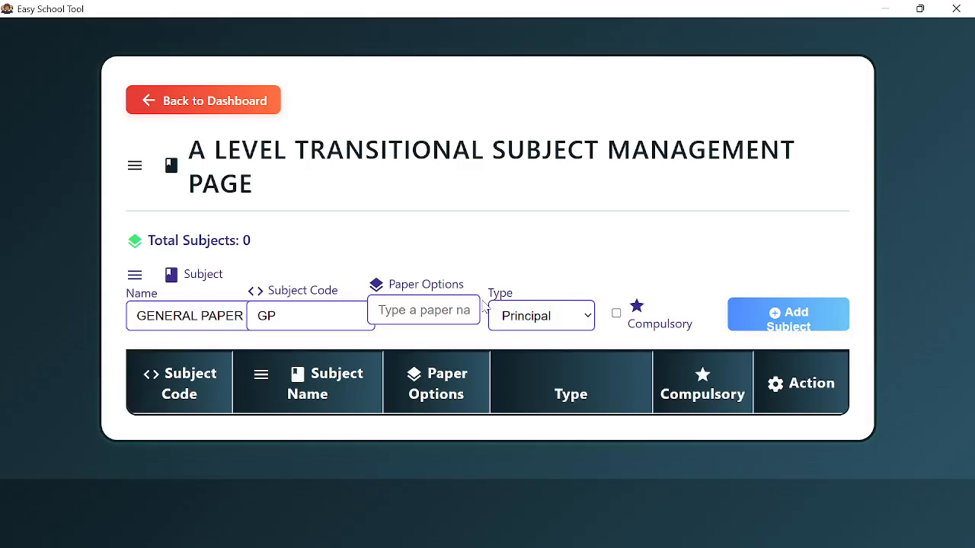
text(1)
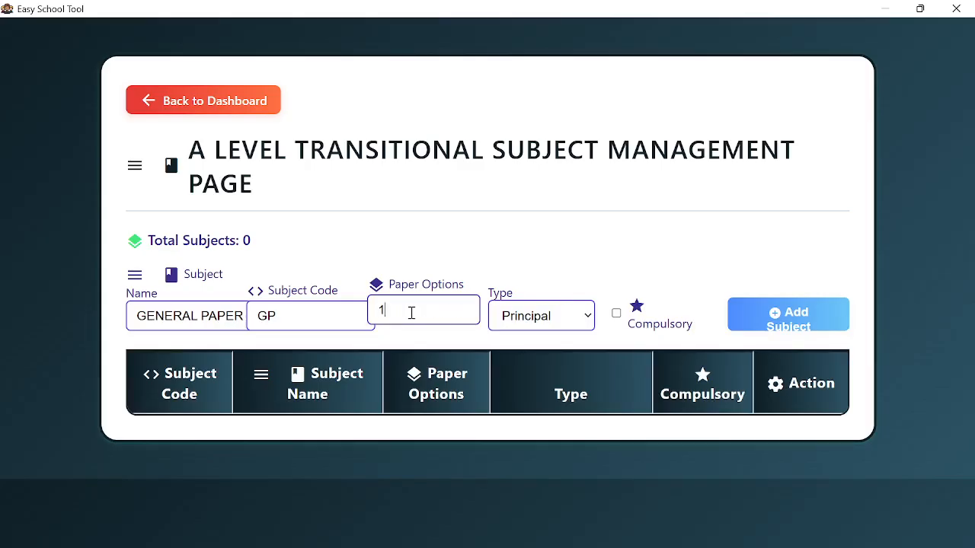
key(Return)
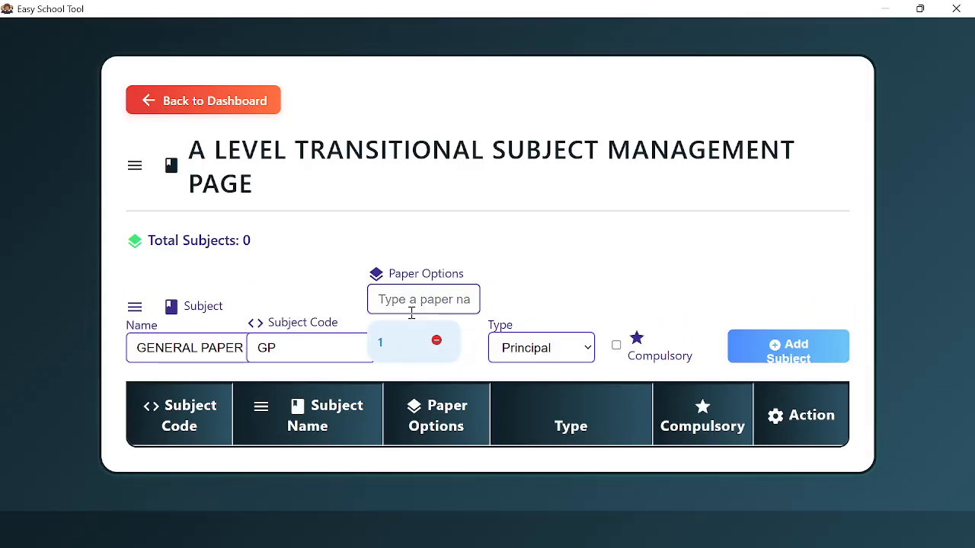
click(545, 354)
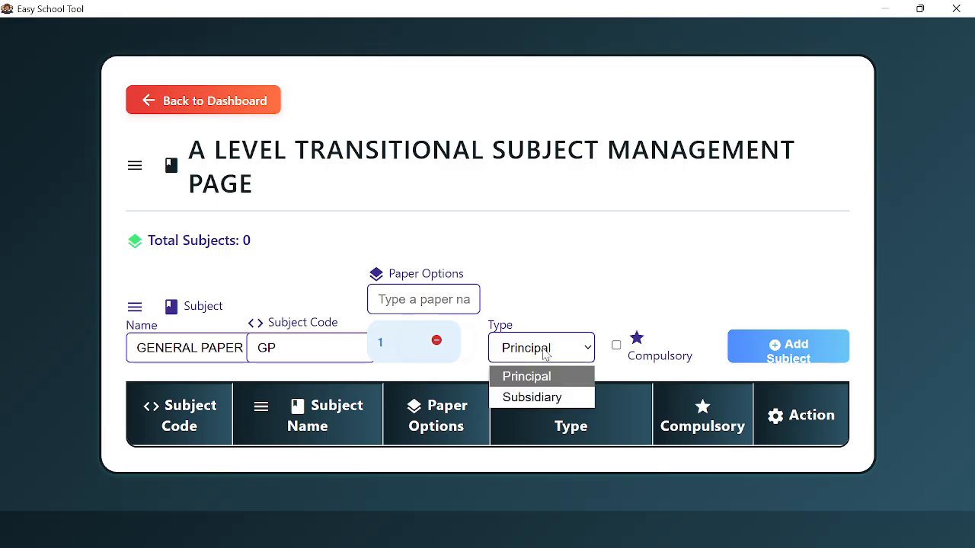
click(542, 396)
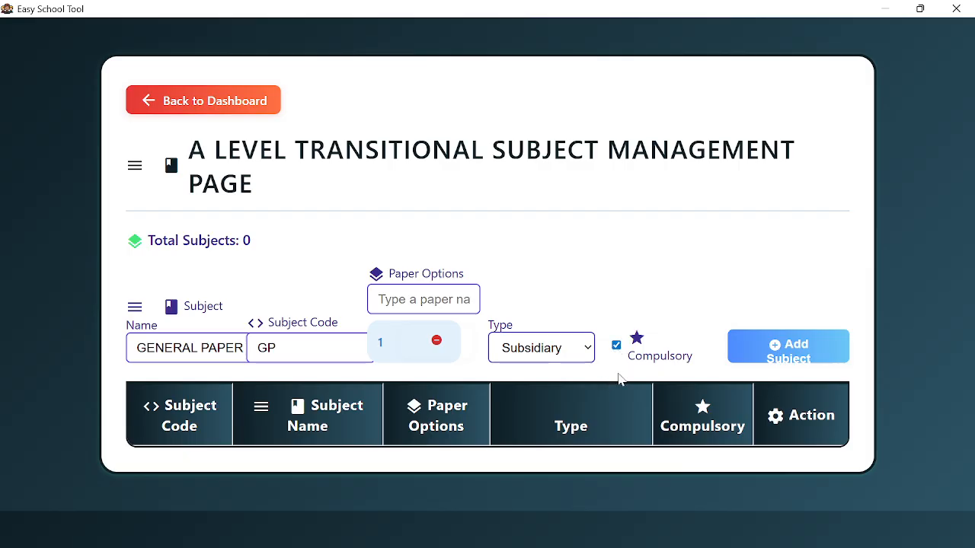
click(796, 355)
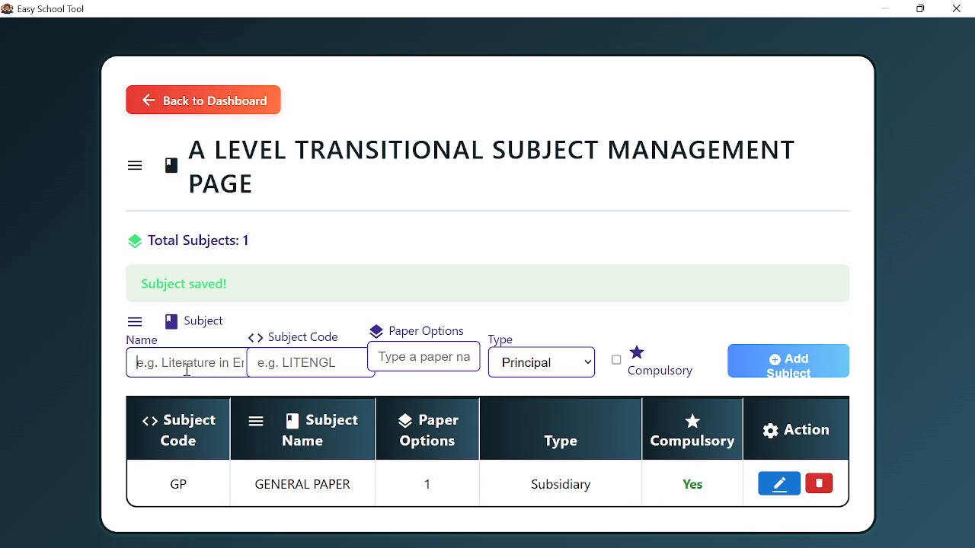
- Enter PURE MATHEMATICS as both the subject name and the subject code
text(MA)
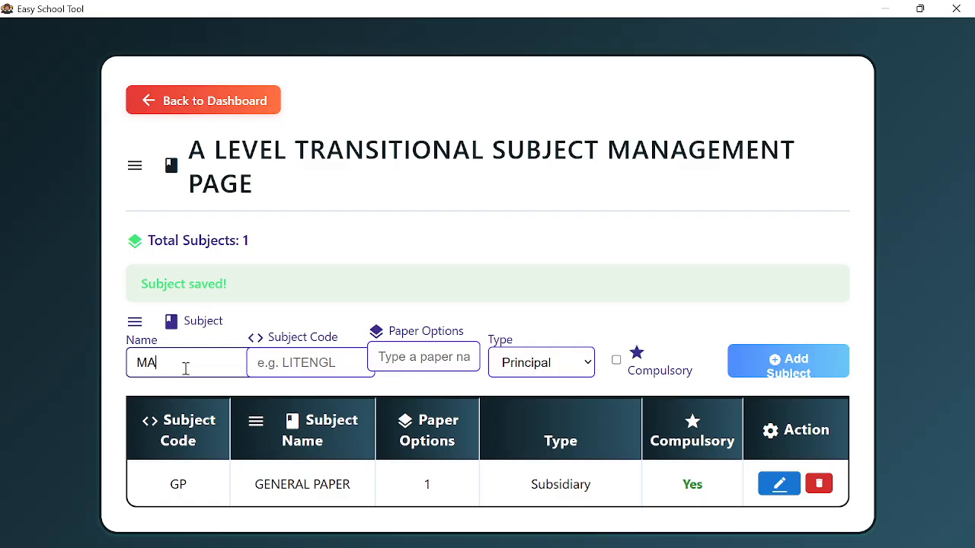
text(THEMATICS)
click(131, 362)
text(PURE)
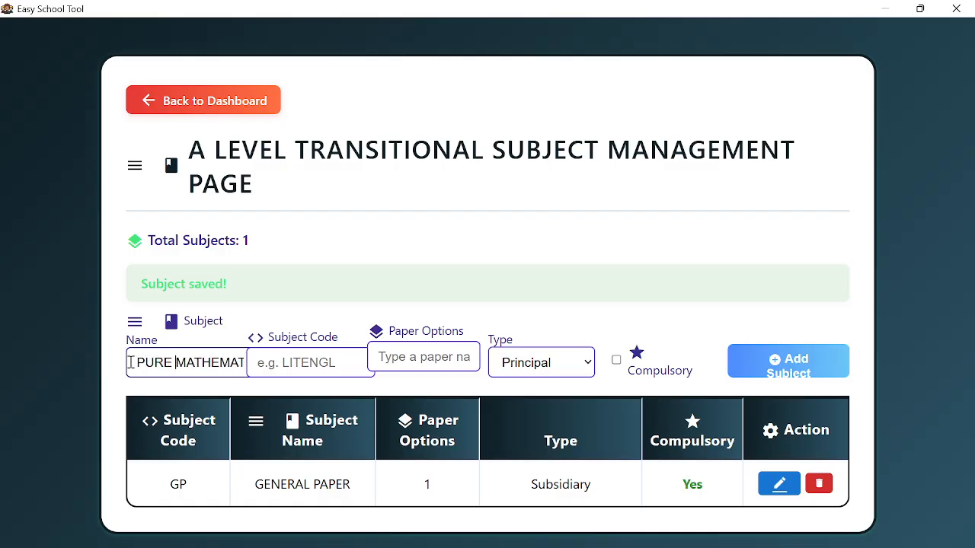
triple_click(220, 362)
key(ctrl+c)
click(277, 364)
key(ctrl+v)
- Add papers 1 and 2 and save Pure Mathematics as a Principal subject
click(385, 359)
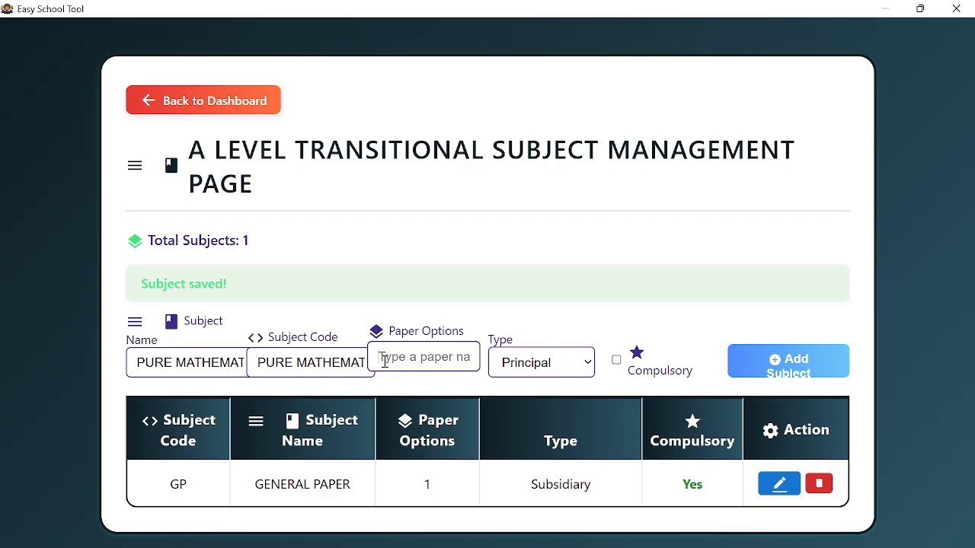
text(1)
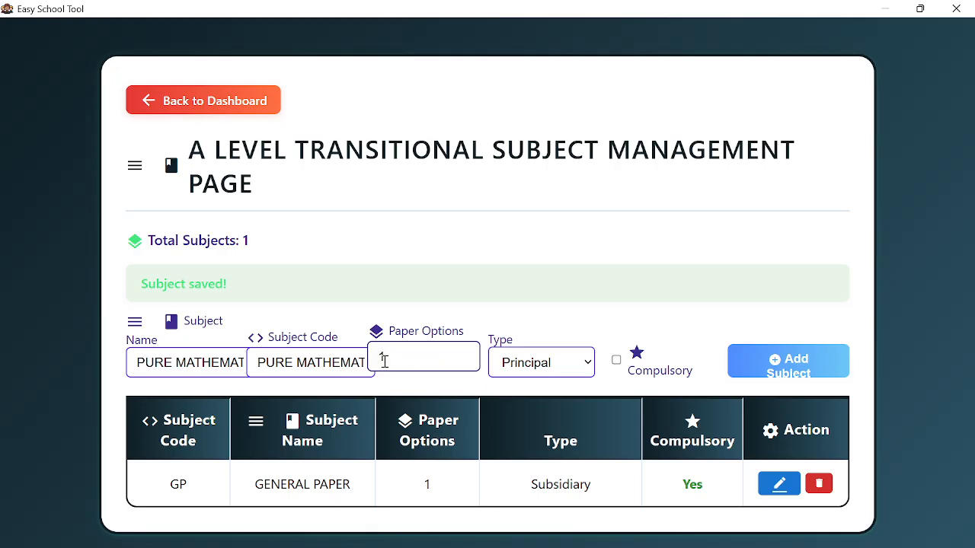
key(Return)
text(2)
key(Return)
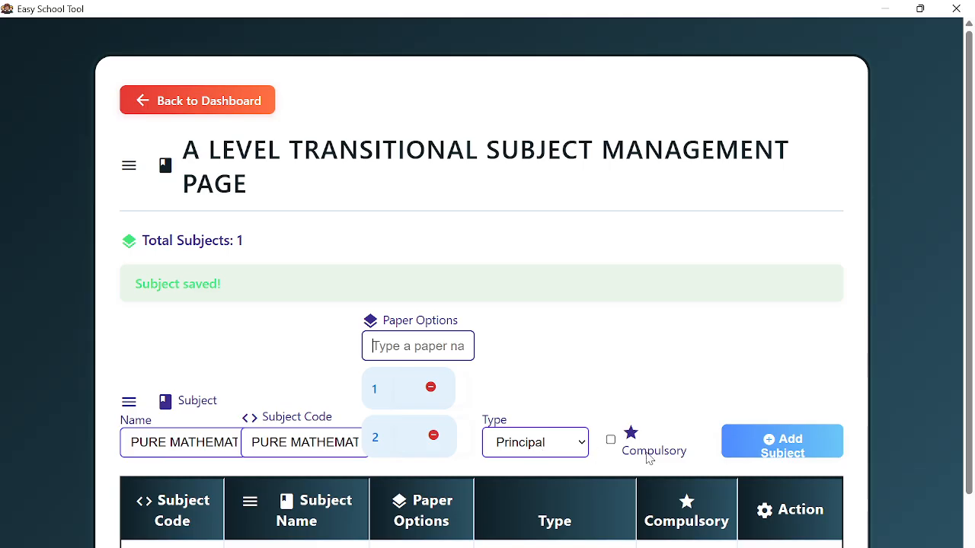
click(766, 448)
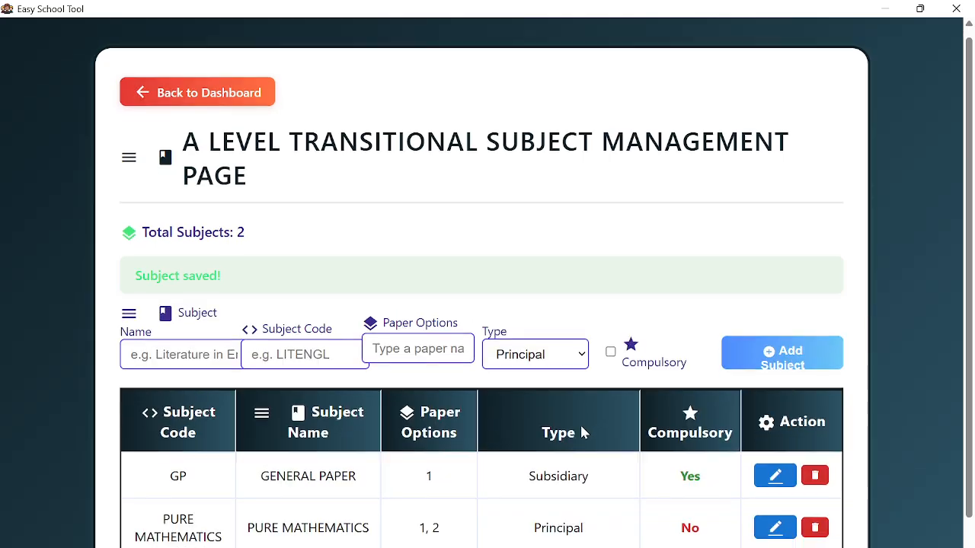
scroll(581, 432, down, 1)
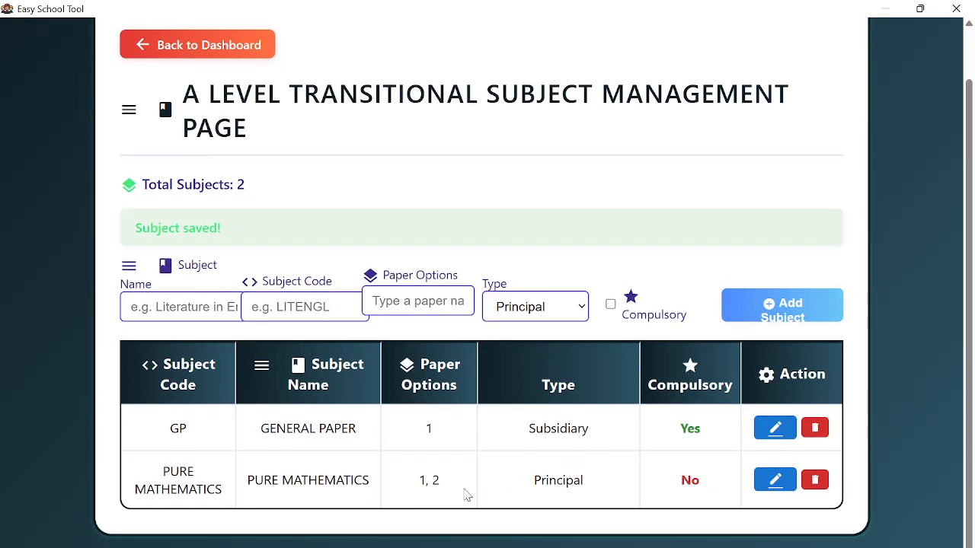
- Enter BIOLOGY as name and code with paper options 1, 2 and 3
click(174, 310)
text(BILO)
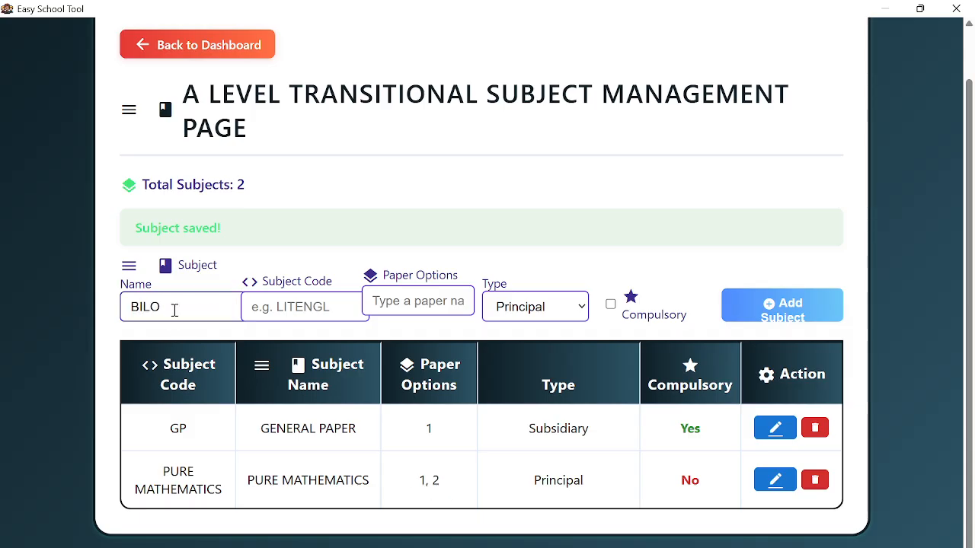
text(GY)
key(BackSpace)
key(BackSpace)
text(OLOGY)
double_click(174, 308)
key(ctrl+c)
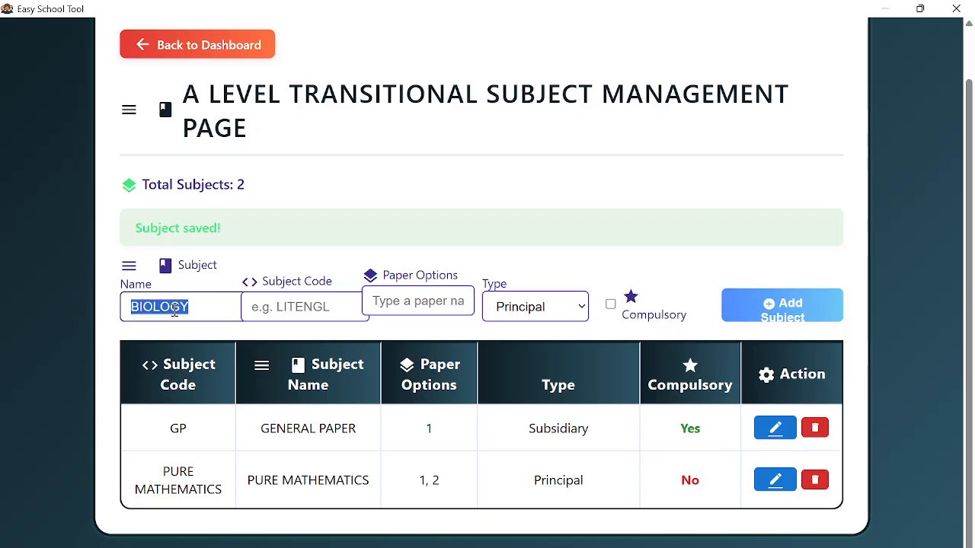
click(287, 313)
key(ctrl+v)
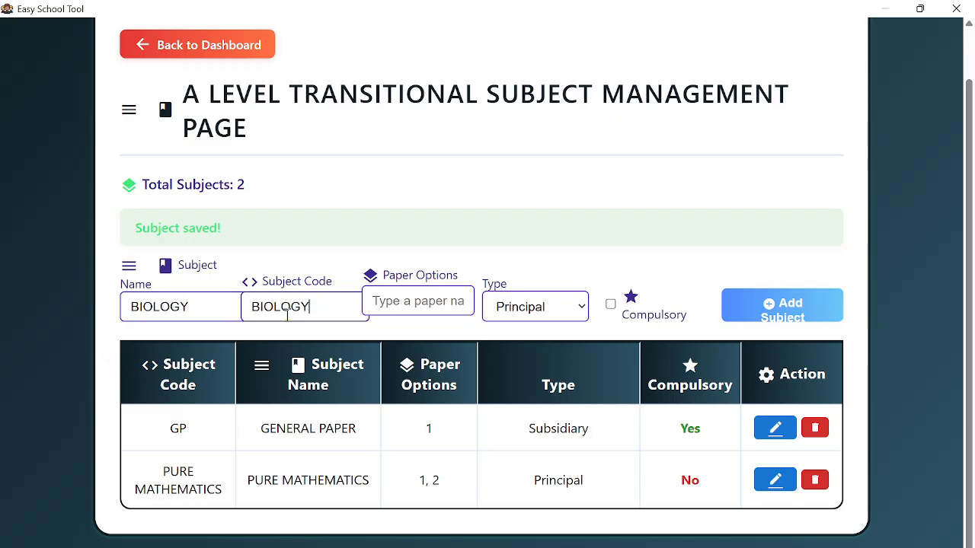
click(385, 303)
text(1)
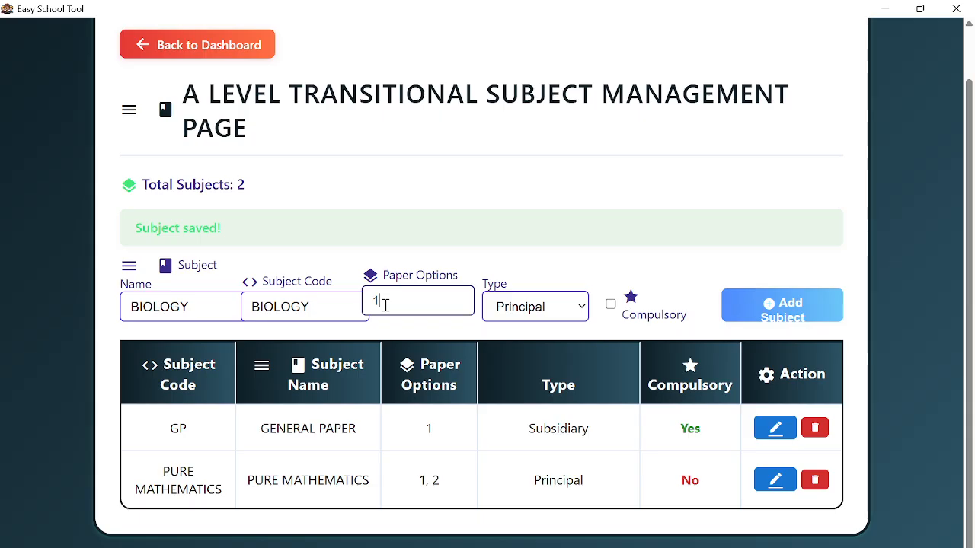
key(Return)
text(2)
key(Return)
text(3)
key(Return)
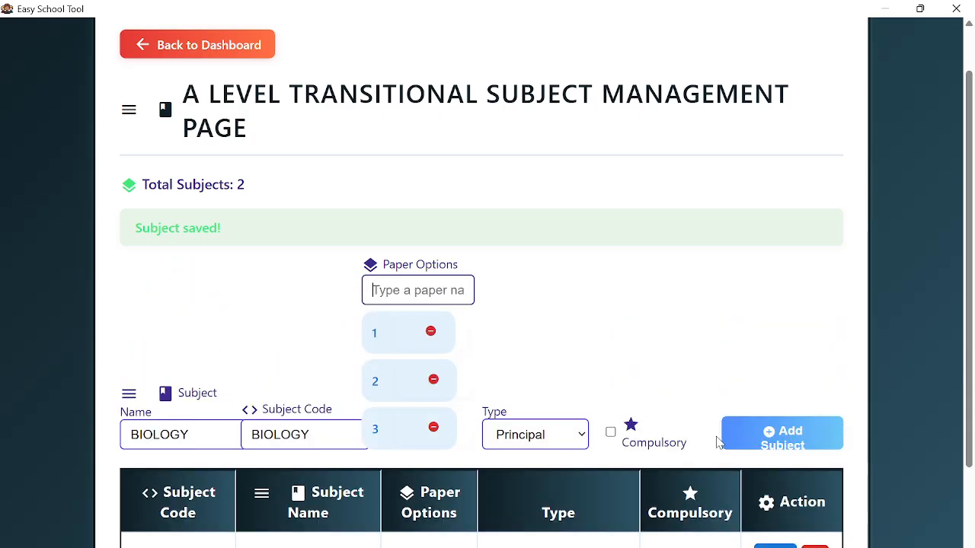
scroll(407, 416, down, 2)
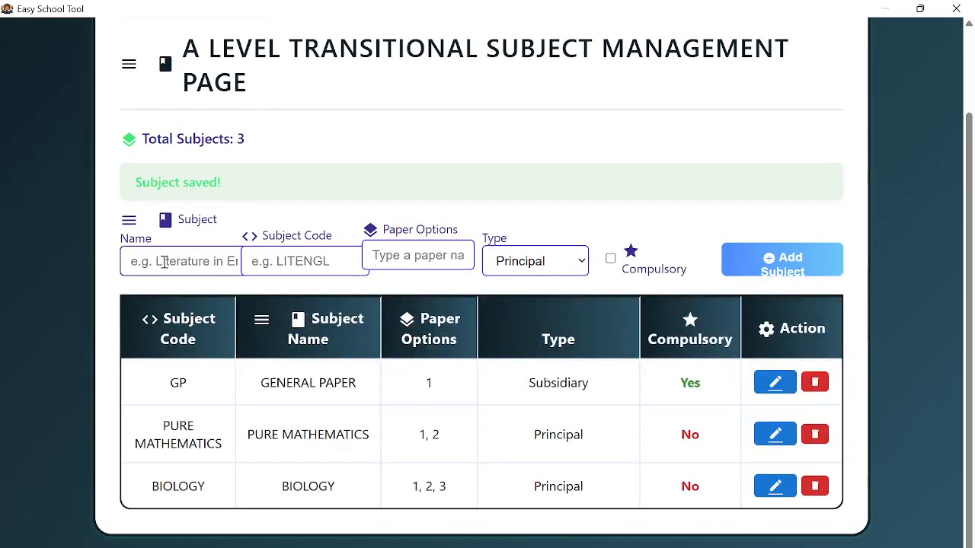
- Add ECONOMICS as name and code with papers 1 and 2, and save it
text(ECON)
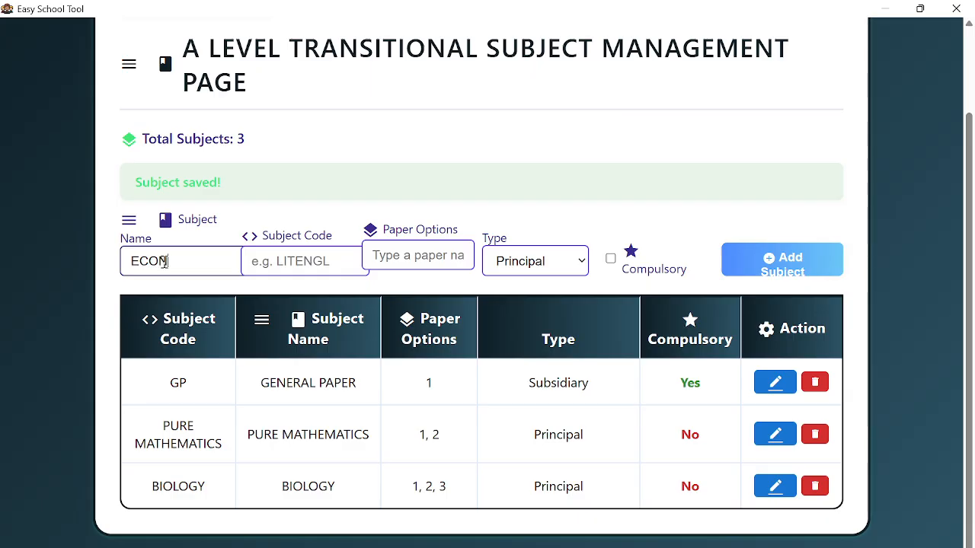
text(OMICS)
double_click(165, 262)
key(ctrl+c)
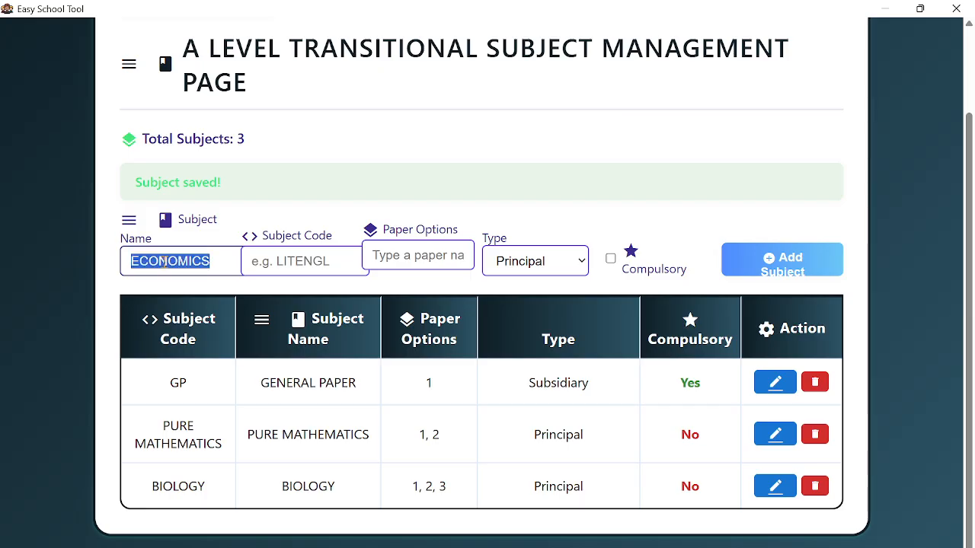
click(261, 264)
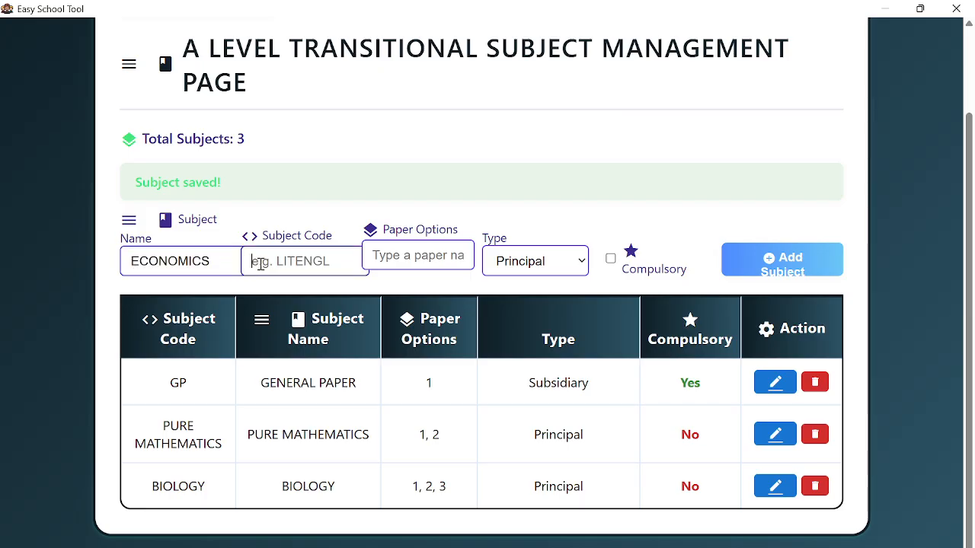
key(ctrl+v)
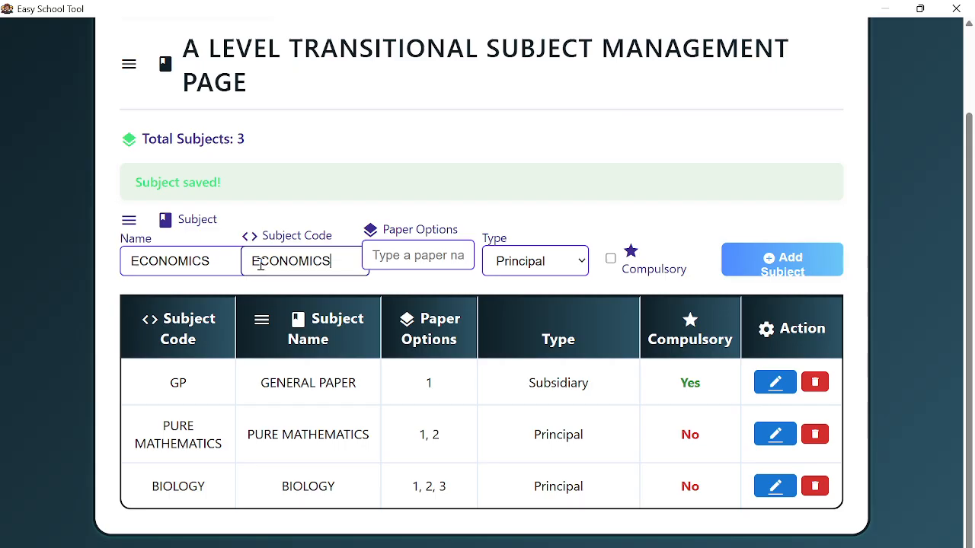
click(379, 259)
text(1)
key(Return)
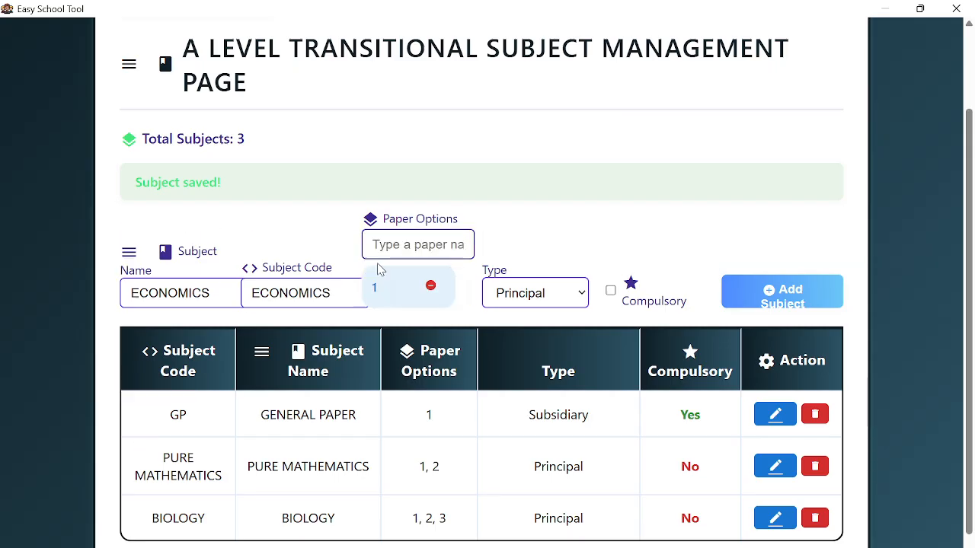
text(2)
key(Return)
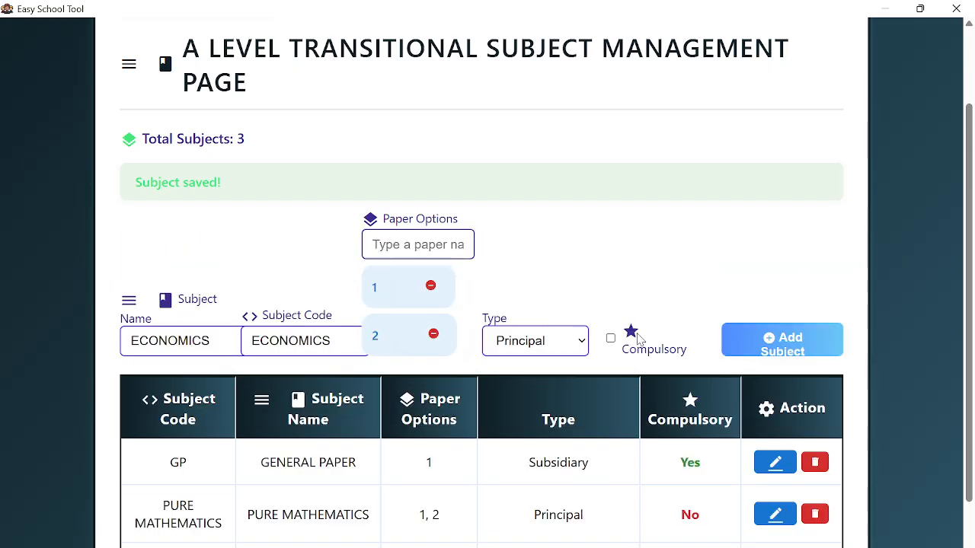
click(743, 344)
scroll(405, 463, down, 2)
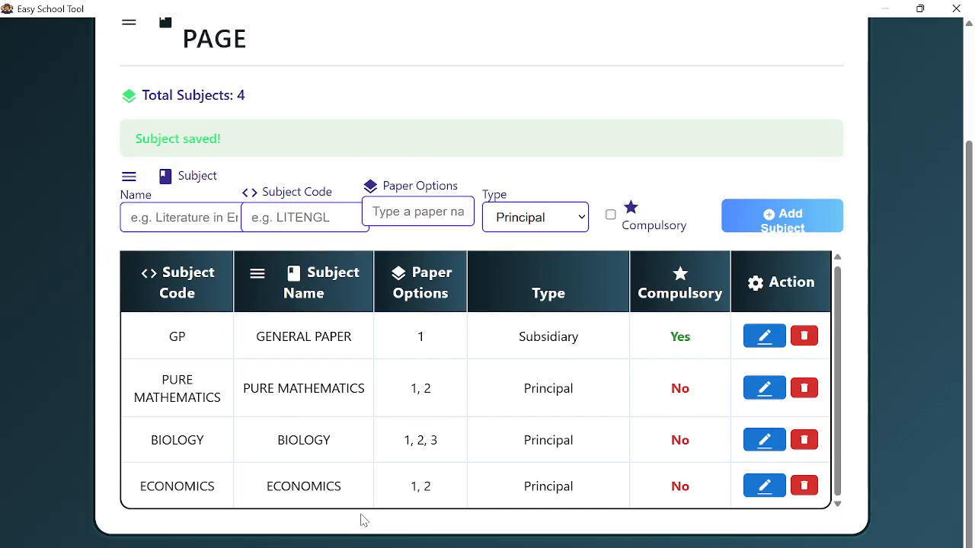
- Add GEOGRAPHY as name and code with papers 1, 2 and 3, and save it
click(194, 217)
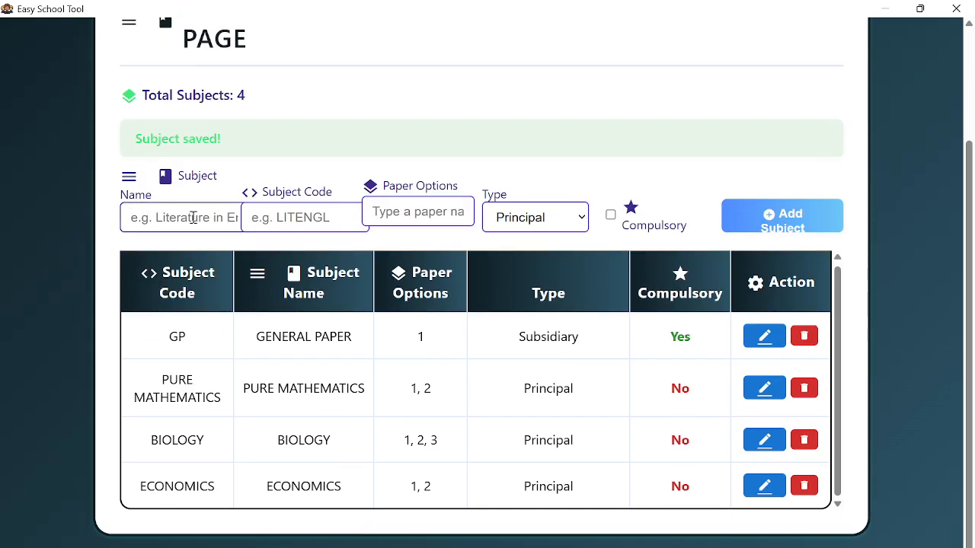
text(GEO)
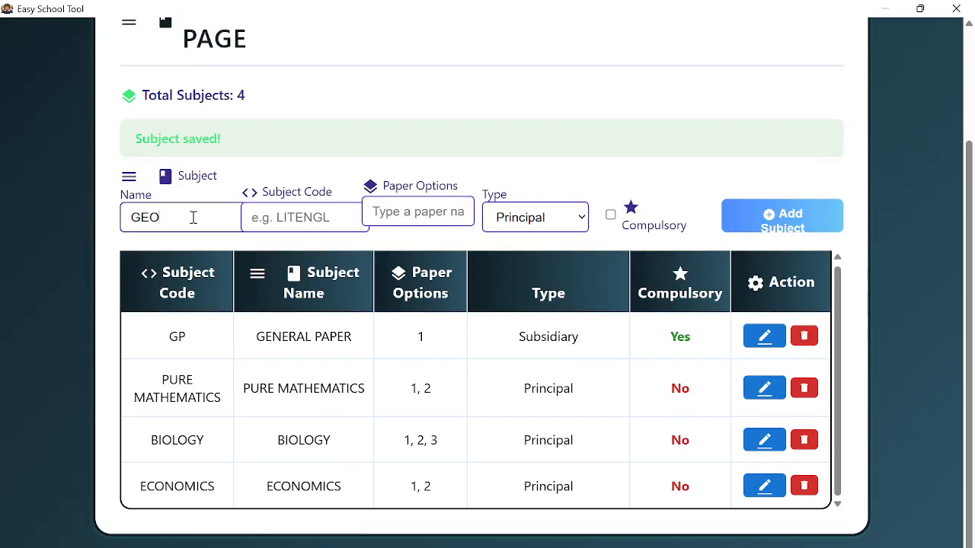
text(GRAPHY)
key(ctrl+a)
key(ctrl+c)
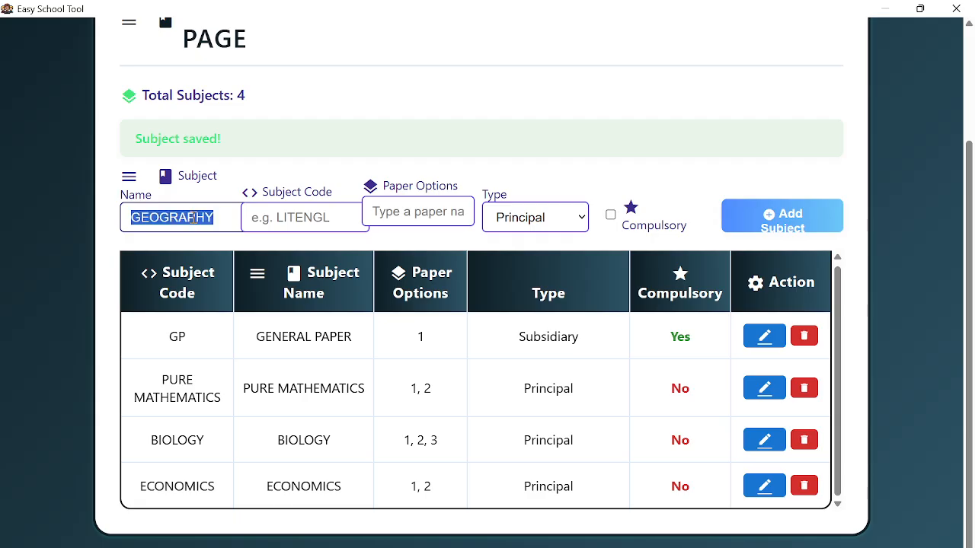
click(267, 227)
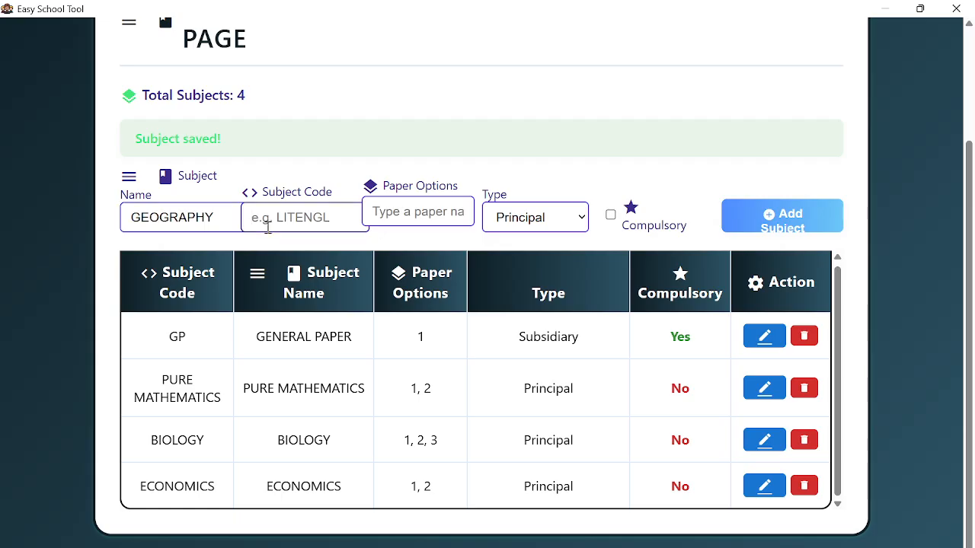
key(ctrl+v)
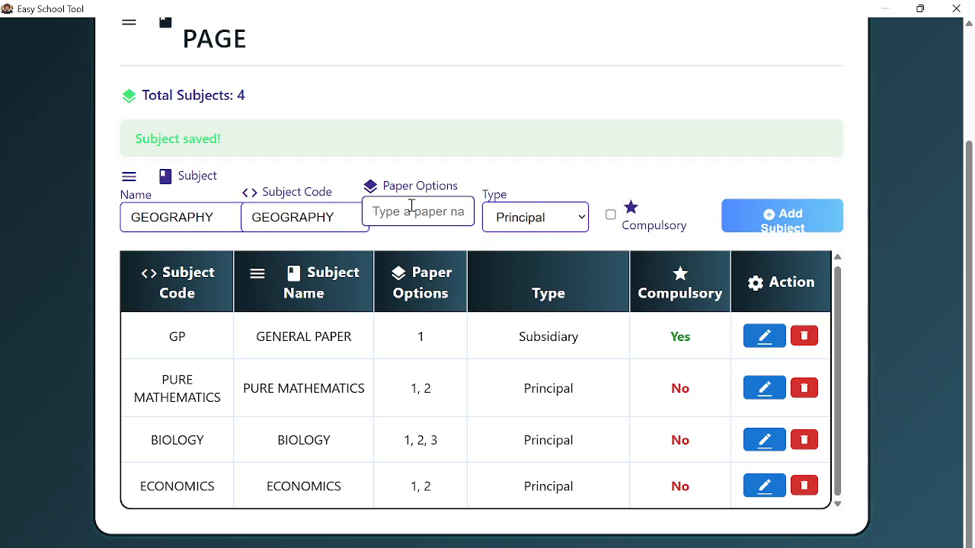
text(1)
key(Return)
text(2)
key(Return)
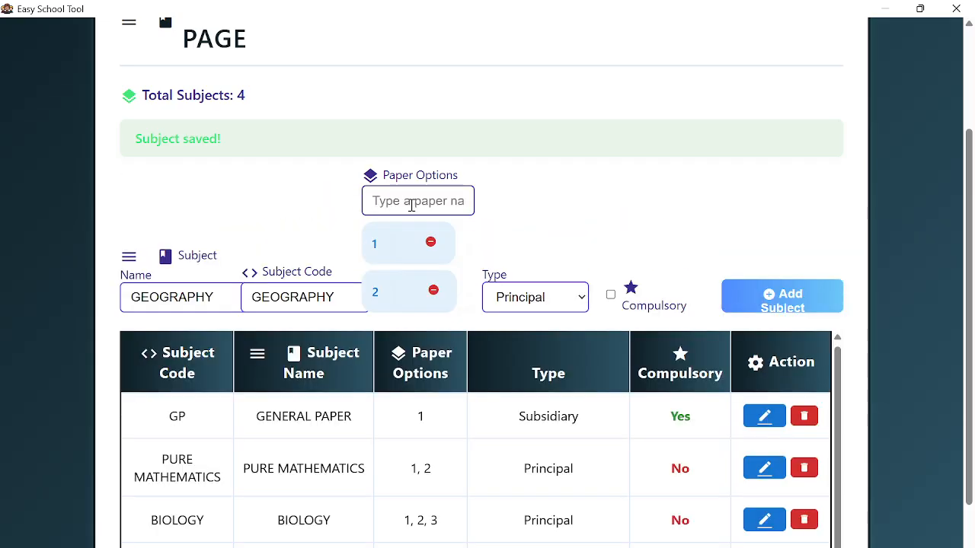
text(3)
key(Return)
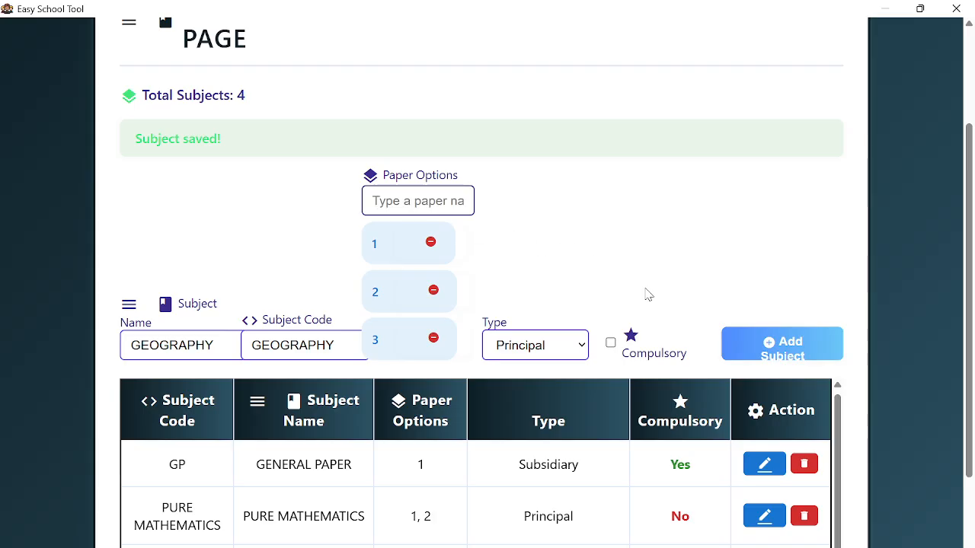
click(748, 343)
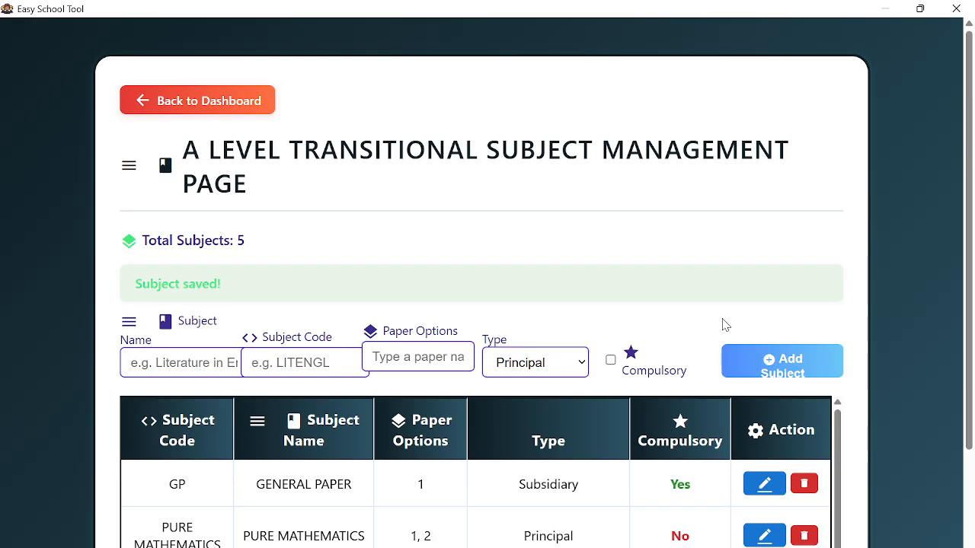
- Add PHYSICS as name and code with papers 1, 2 and 3, and save it
click(216, 363)
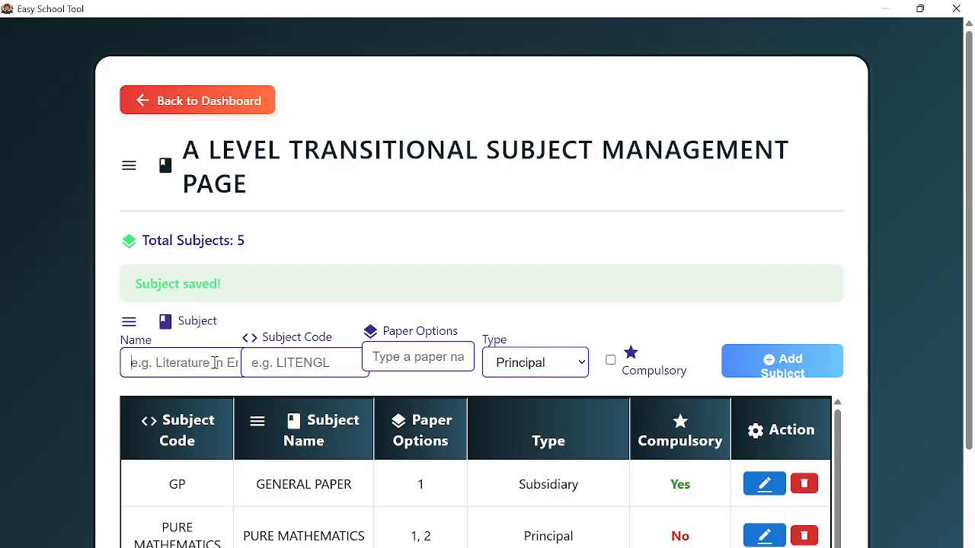
text(PHYSICS)
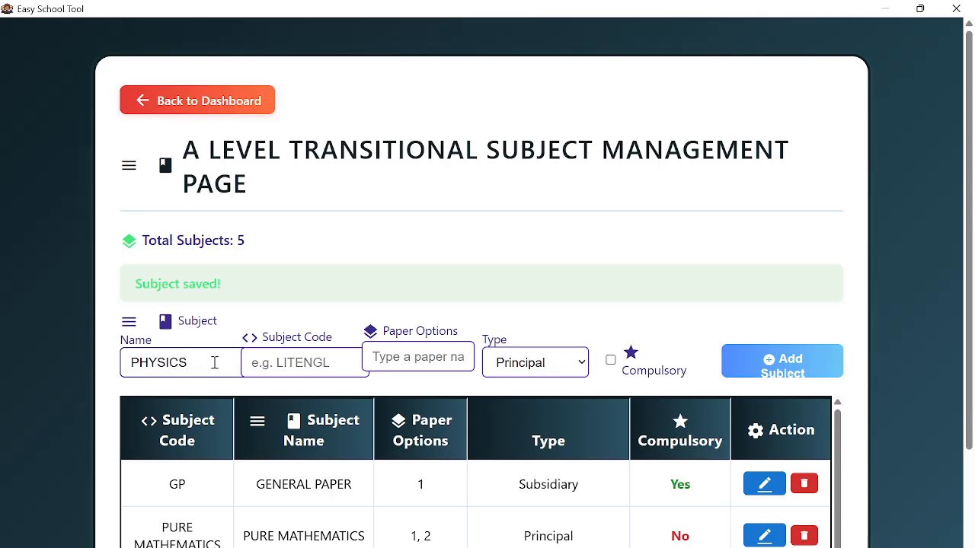
double_click(215, 362)
key(ctrl+c)
click(287, 365)
key(ctrl+v)
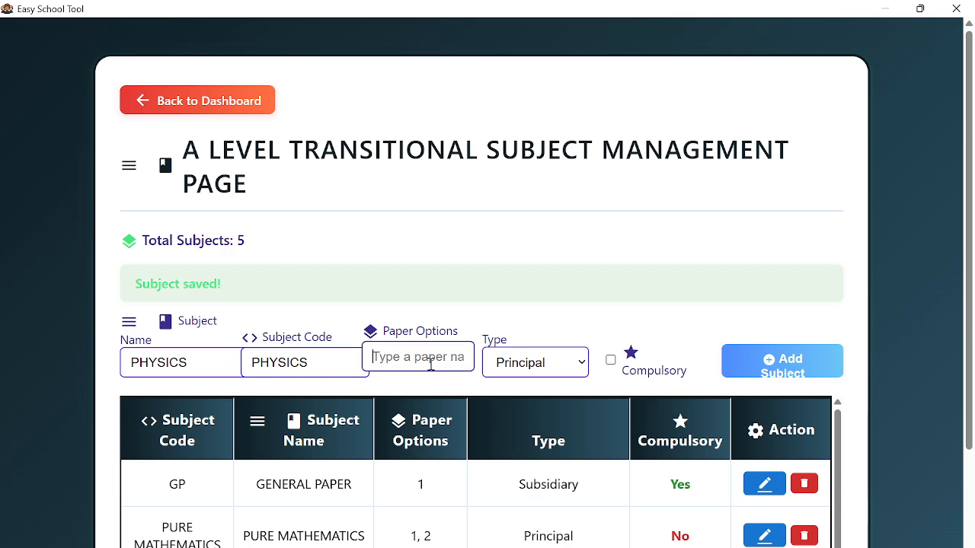
text(1)
key(Return)
text(2)
key(Return)
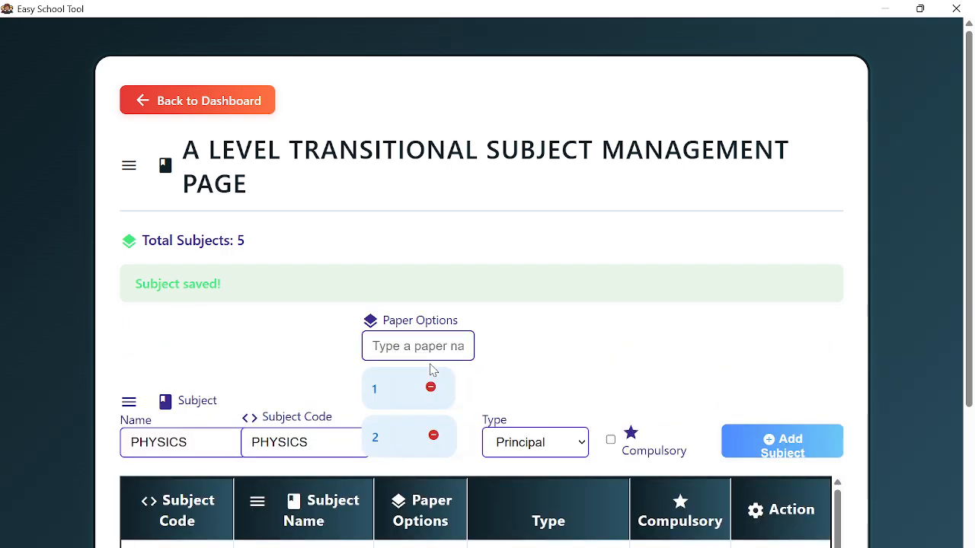
text(3)
key(Return)
scroll(555, 385, down, 3)
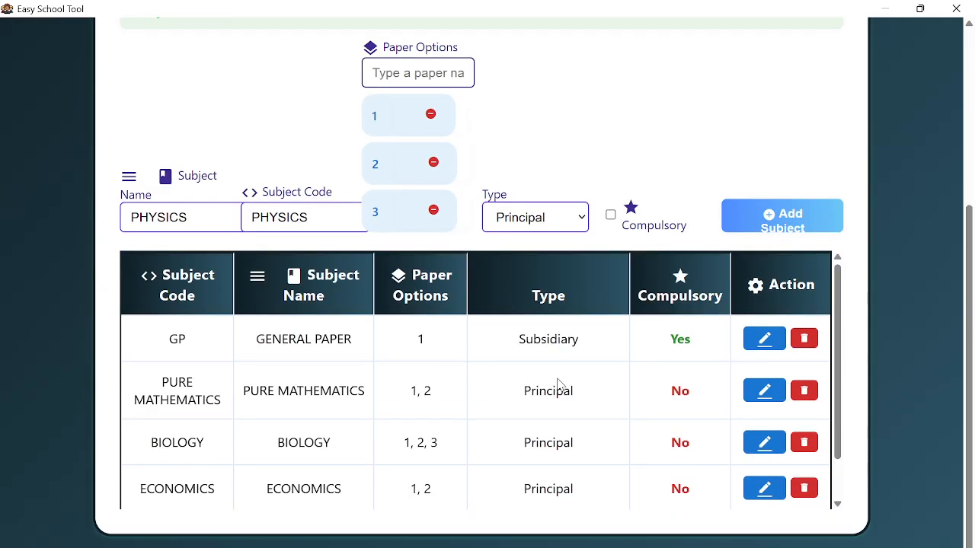
click(785, 216)
- Review the six saved subjects in the table, then return to the main dashboard
scroll(351, 449, down, 3)
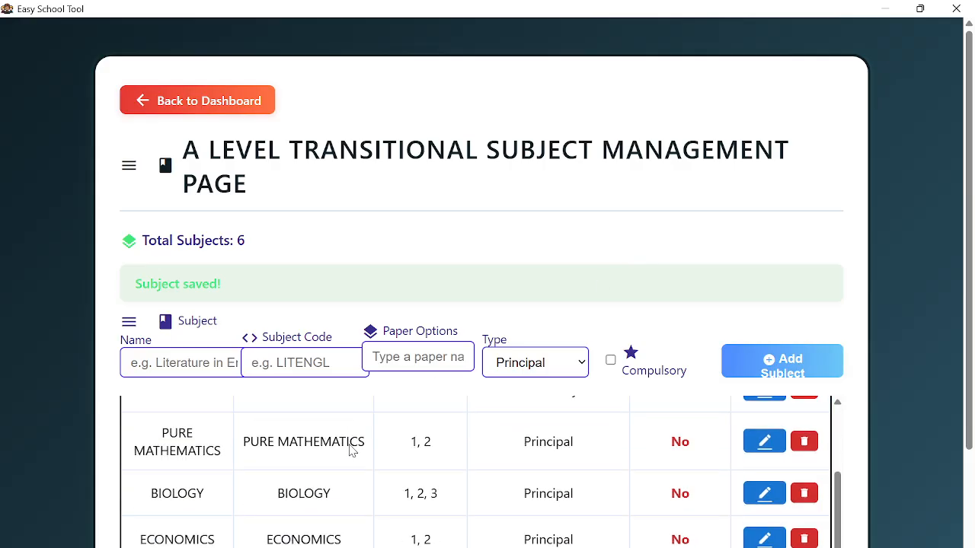
scroll(446, 442, up, 3)
scroll(446, 441, down, 2)
scroll(450, 437, up, 3)
scroll(451, 435, down, 5)
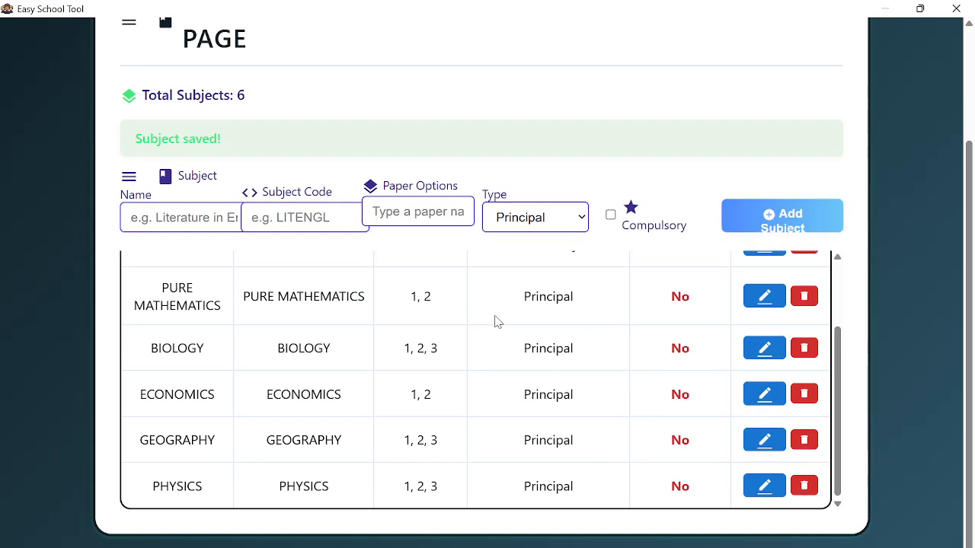
scroll(492, 388, up, 3)
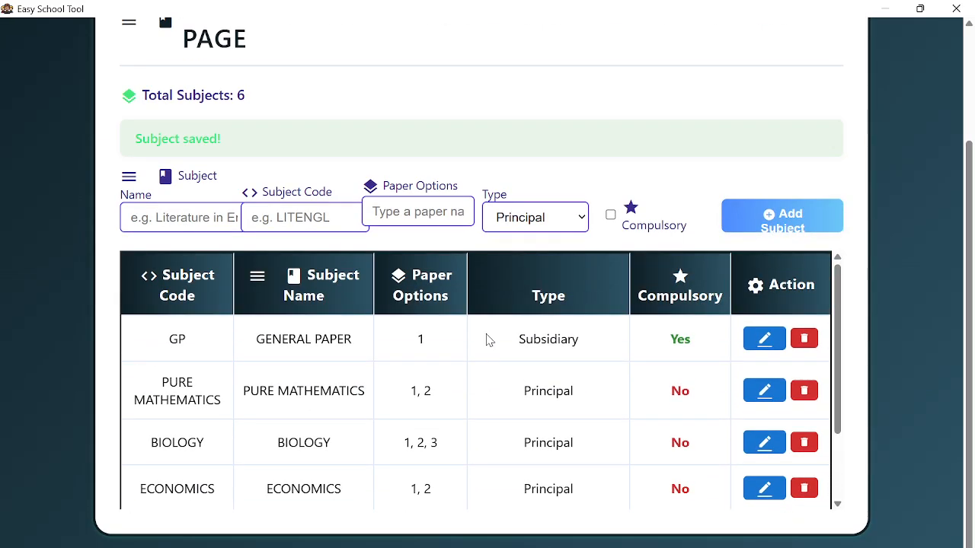
scroll(478, 318, up, 2)
click(222, 106)
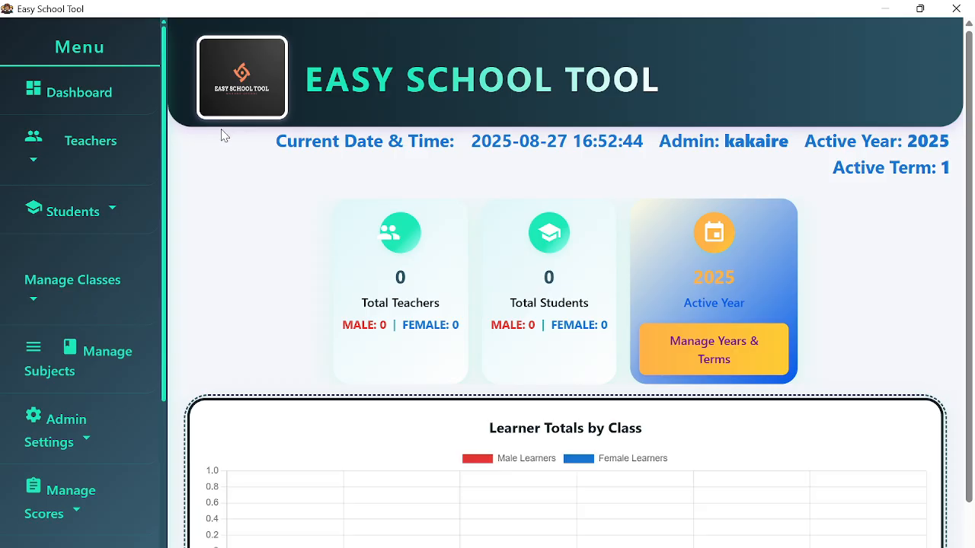